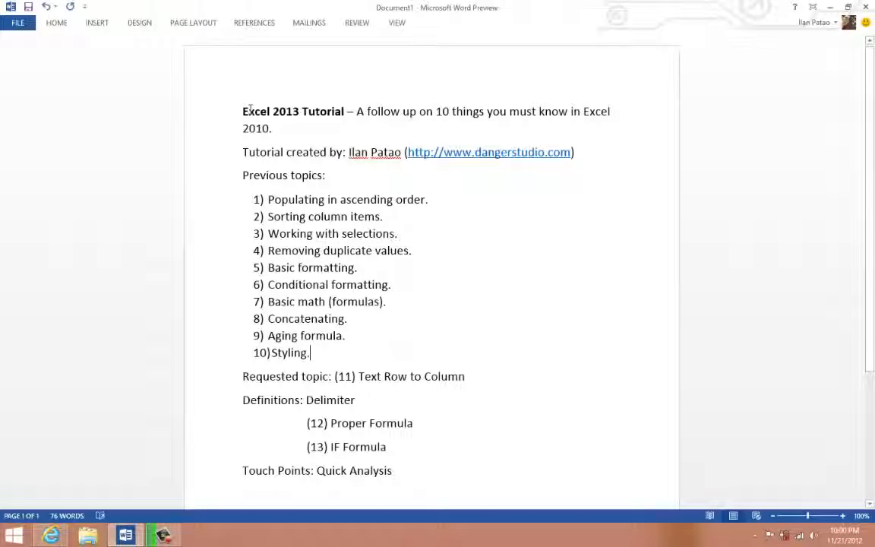
pyautogui.moveTo(343, 111); pyautogui.dragTo(244, 111)
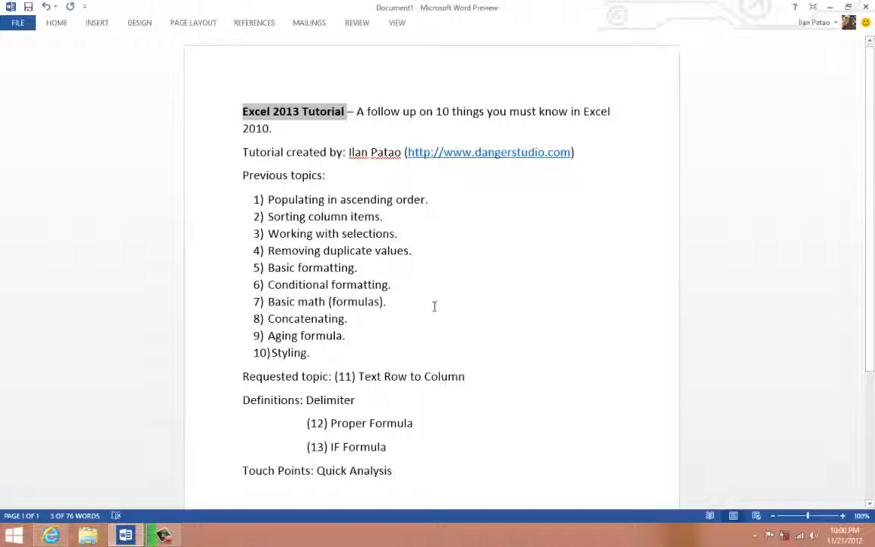
pyautogui.click(329, 351)
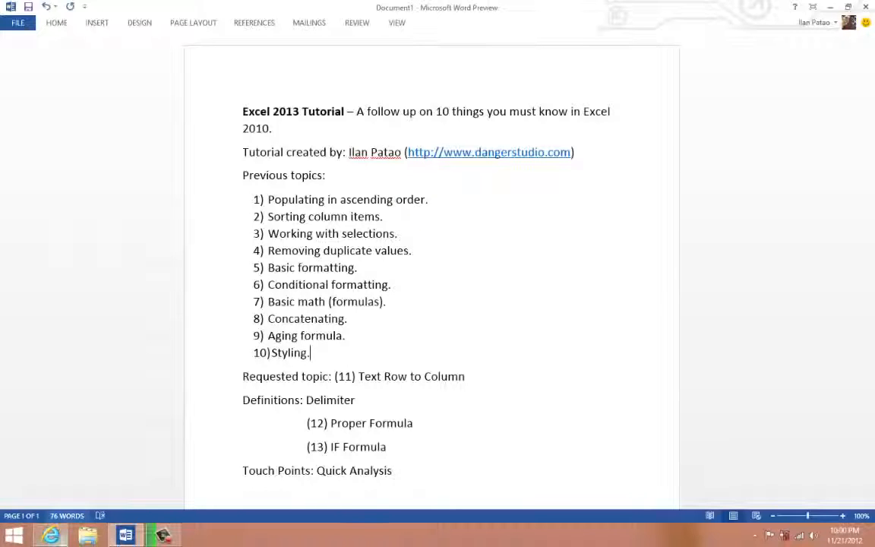
pyautogui.click(14, 535)
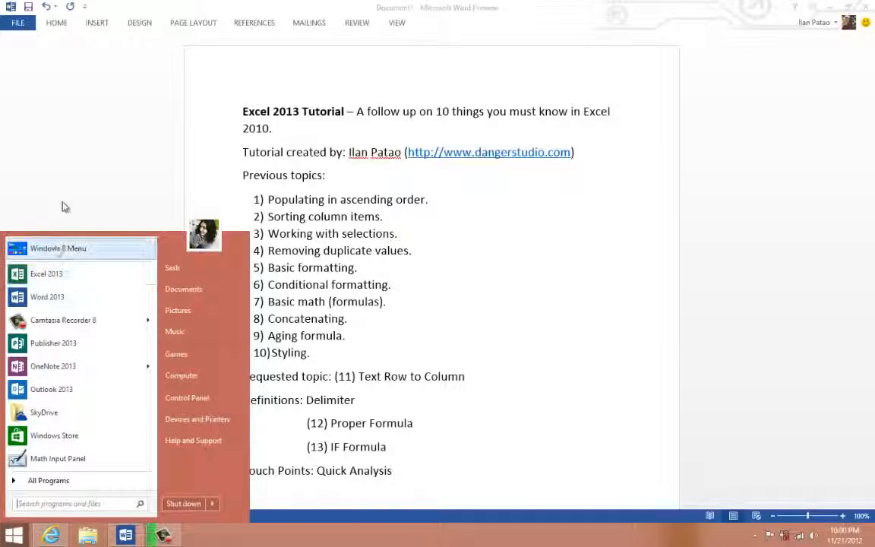
pyautogui.click(10, 542)
pyautogui.click(12, 537)
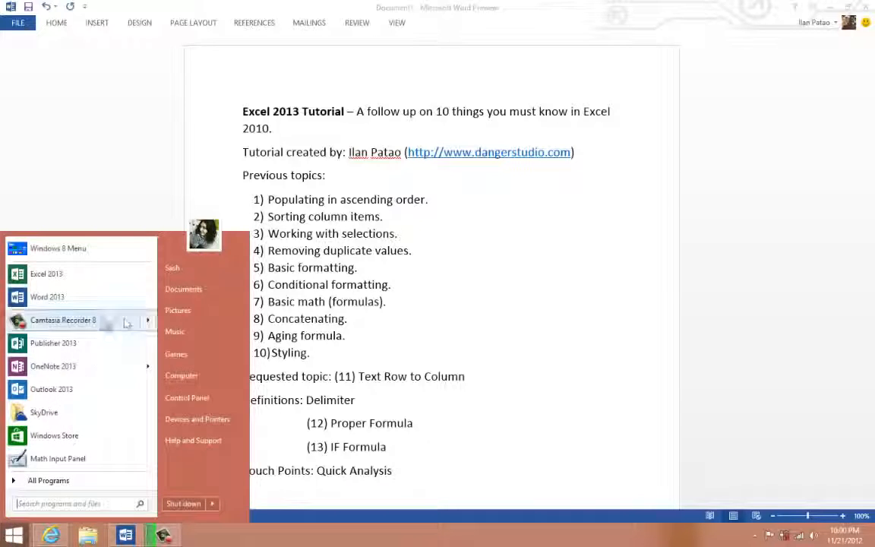
pyautogui.click(149, 324)
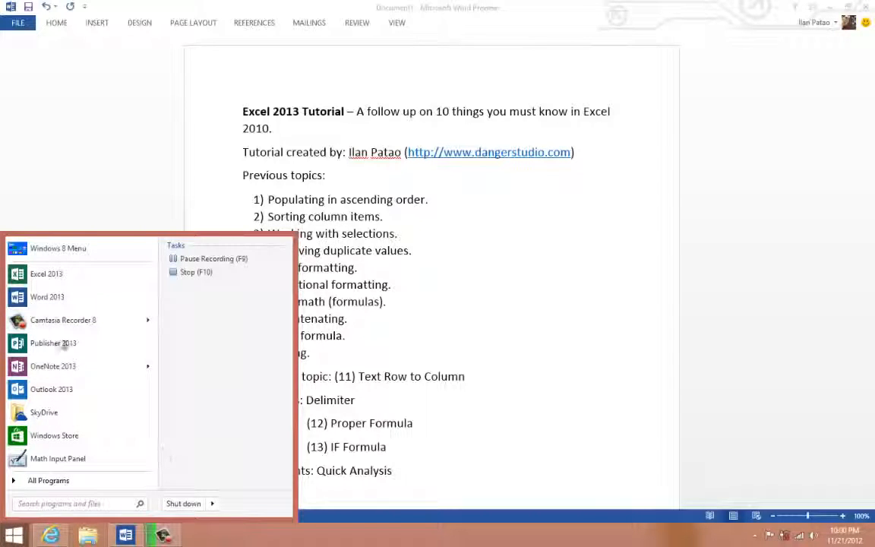
pyautogui.click(16, 538)
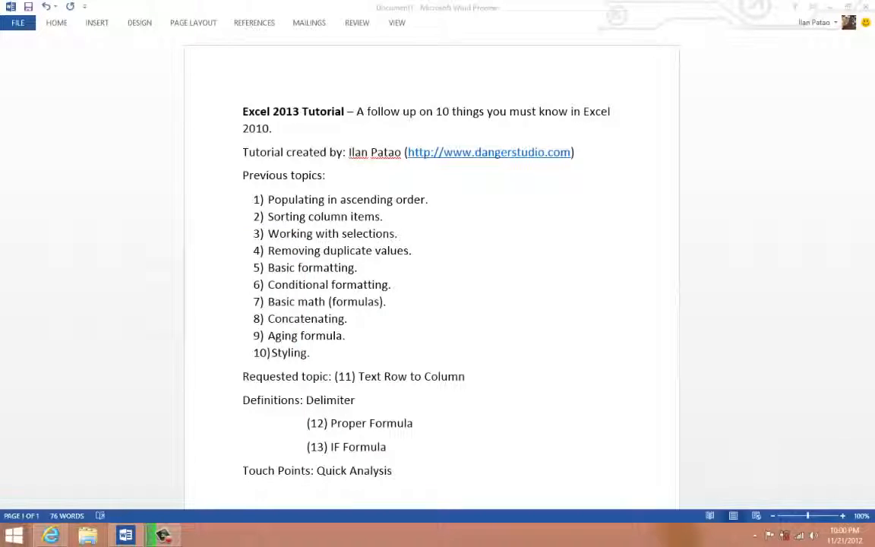
pyautogui.moveTo(871, 540)
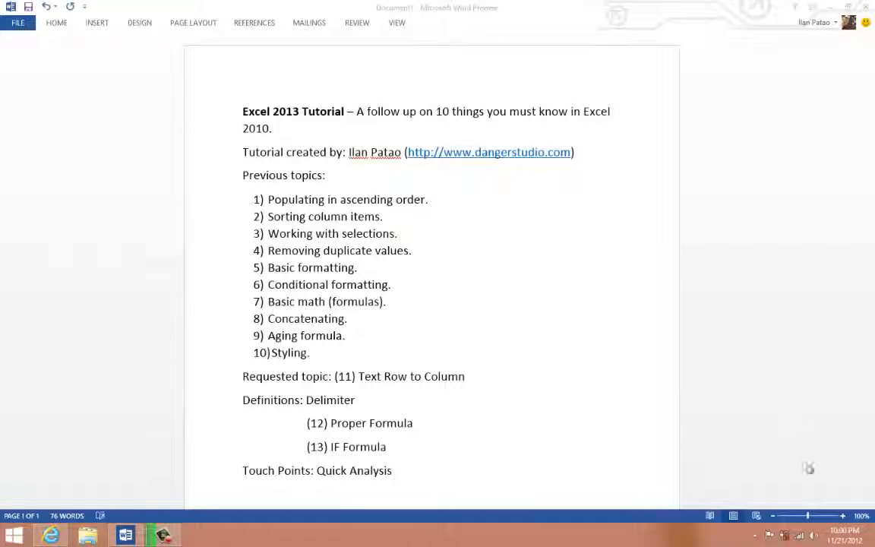
# - Launch Excel 2013 and view the SkyDrive location for opening other workbooks
pyautogui.click(8, 537)
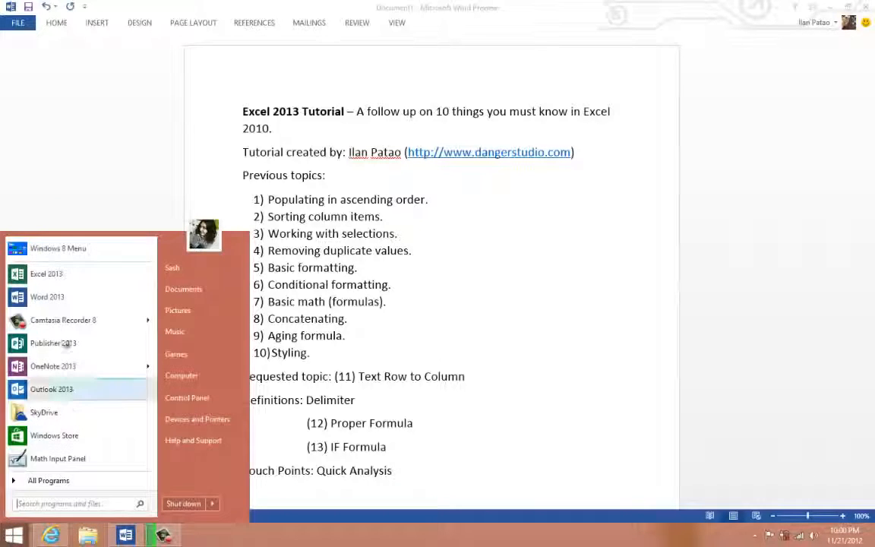
pyautogui.click(46, 275)
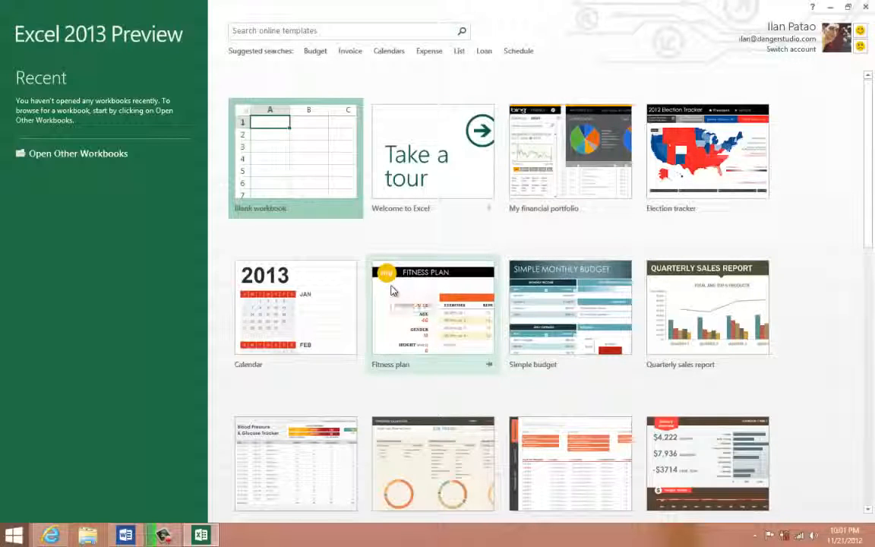
pyautogui.click(92, 154)
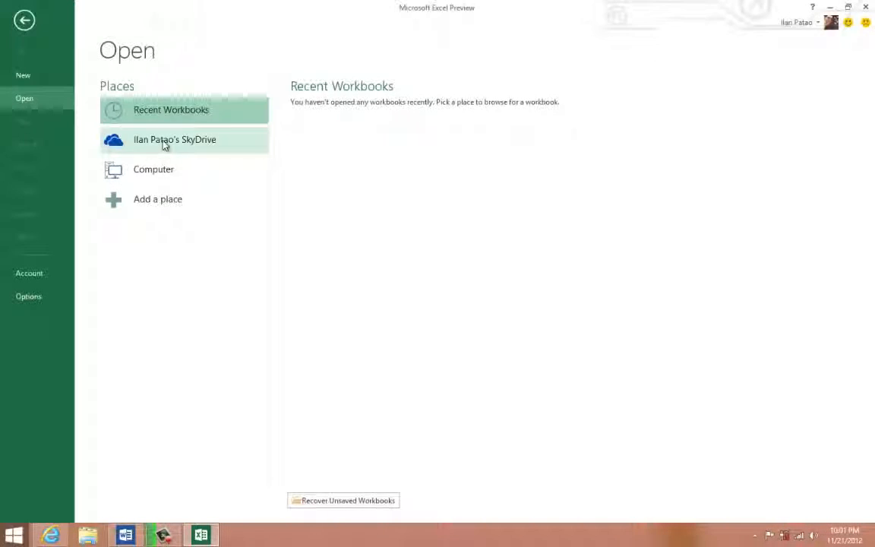
pyautogui.click(164, 145)
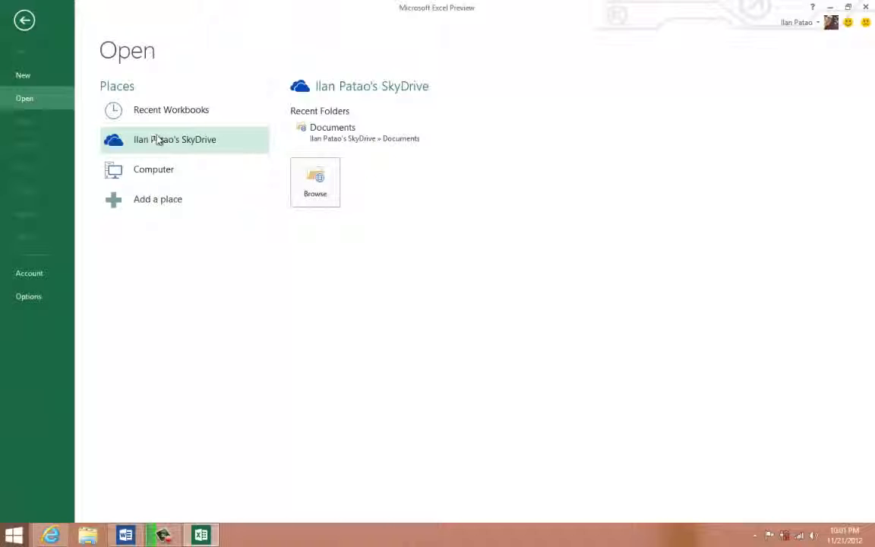
pyautogui.click(396, 141)
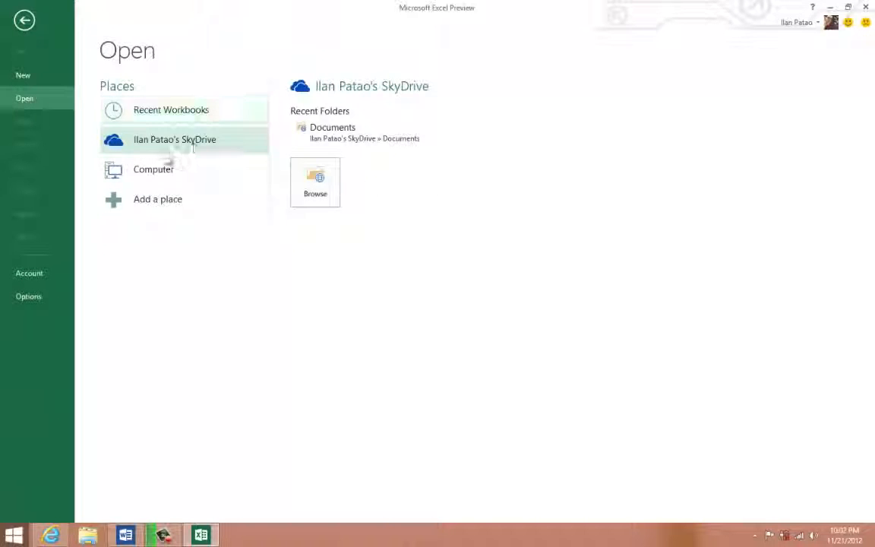
# - Create a new blank workbook
pyautogui.click(36, 76)
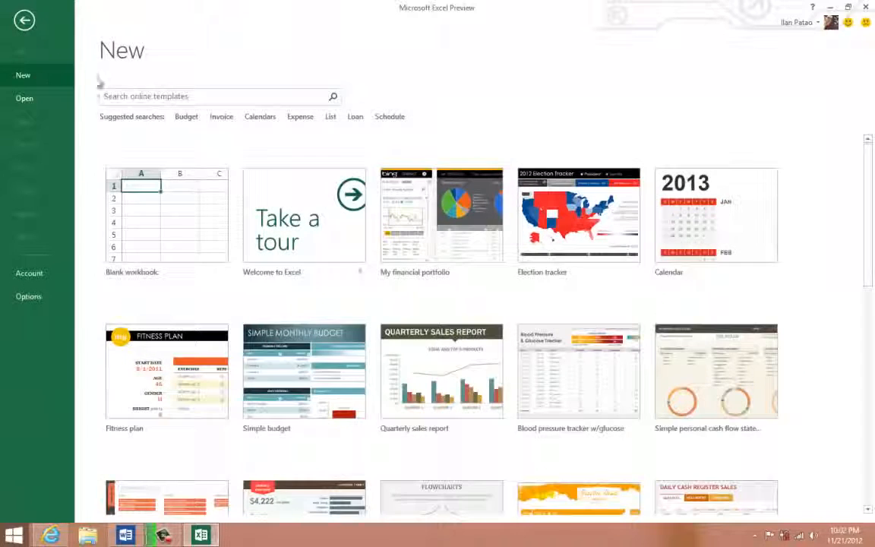
pyautogui.click(161, 232)
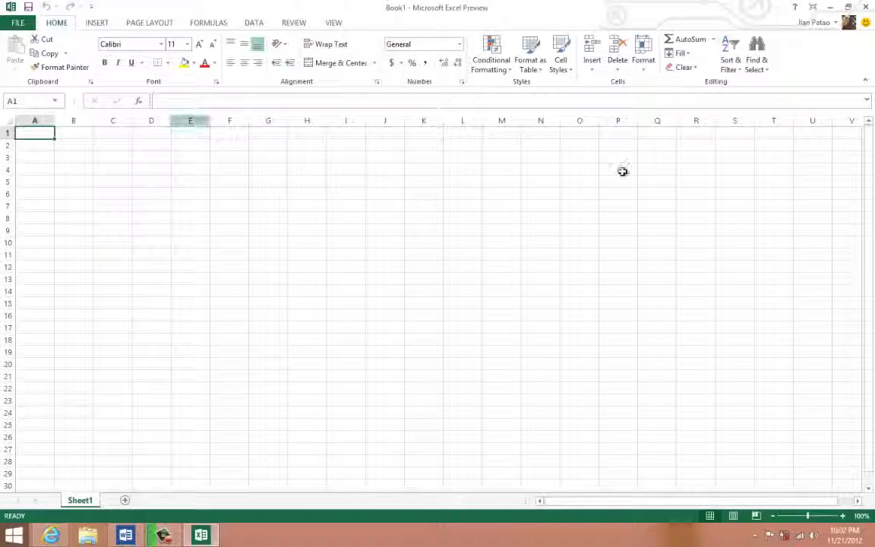
pyautogui.click(95, 205)
pyautogui.click(308, 208)
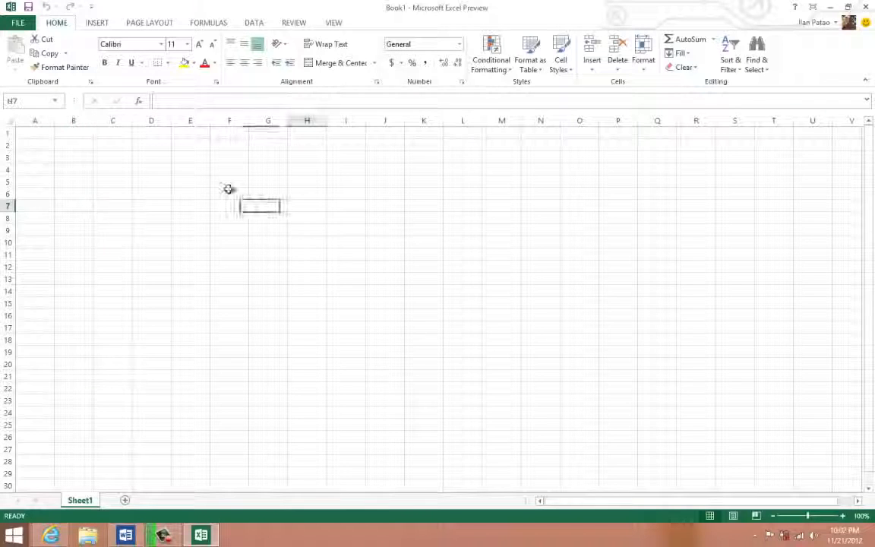
pyautogui.click(173, 181)
pyautogui.click(112, 243)
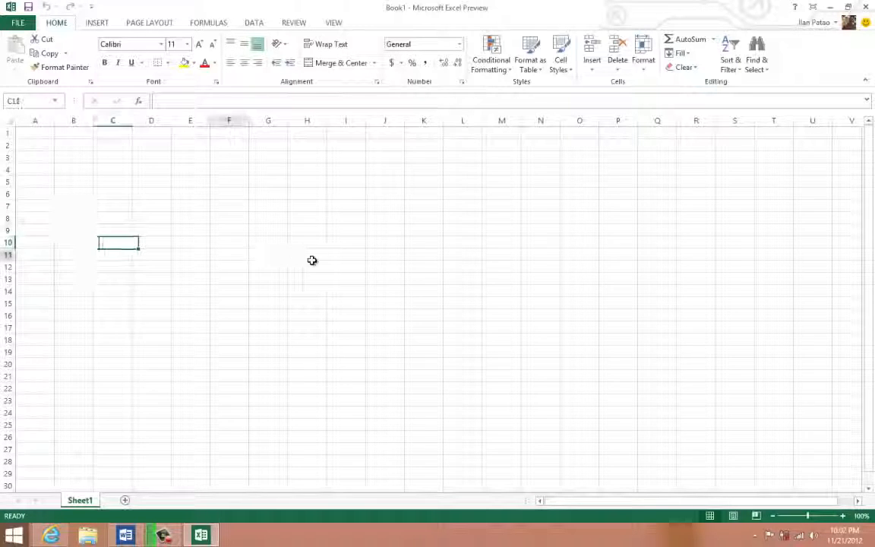
pyautogui.click(357, 264)
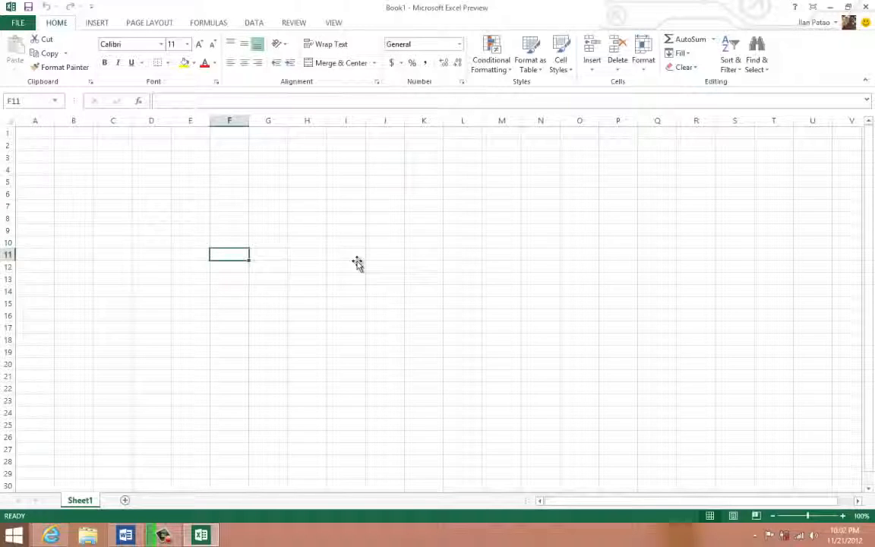
pyautogui.click(469, 280)
pyautogui.click(290, 205)
pyautogui.click(113, 156)
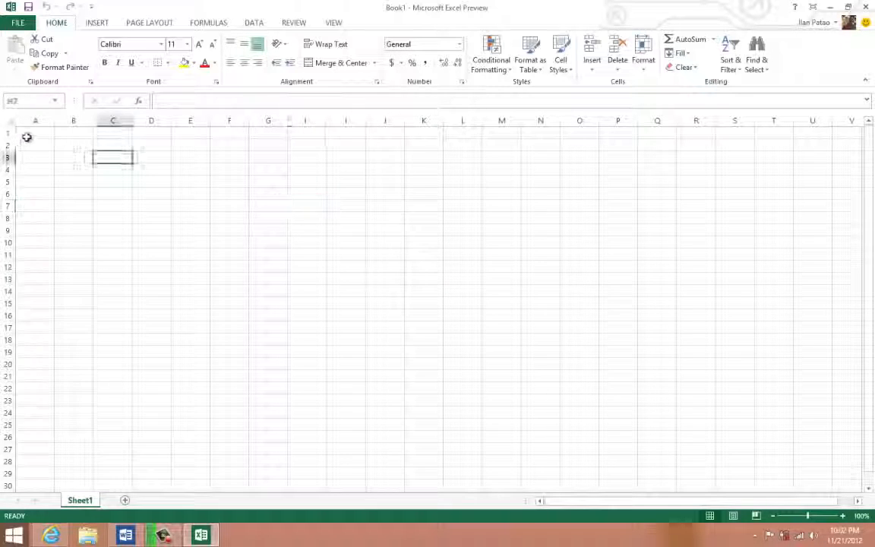
pyautogui.click(27, 136)
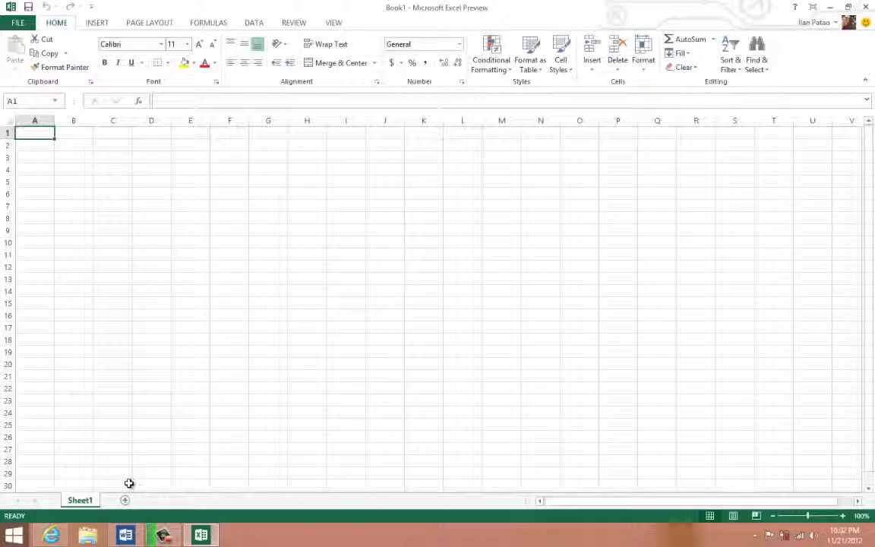
# - Switch to the Word document and make the first list item, "Populating in ascending order.", bold
pyautogui.click(126, 535)
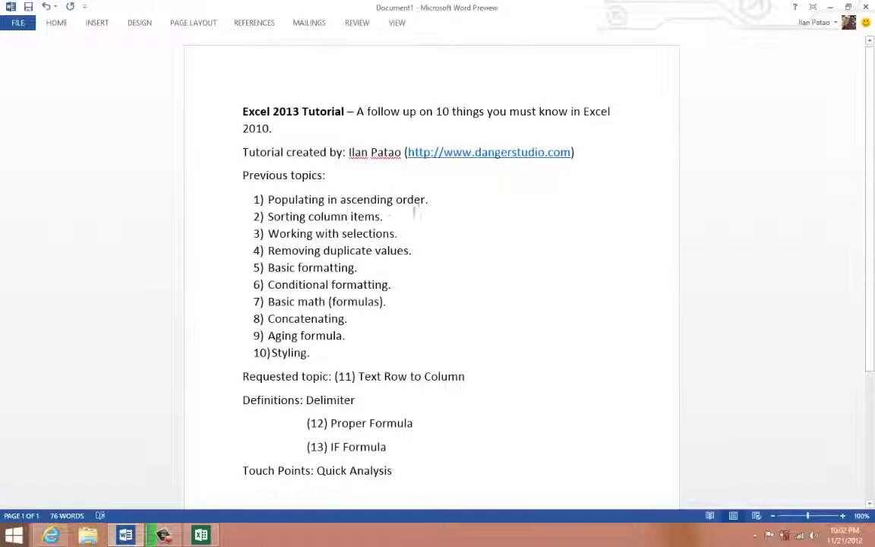
pyautogui.moveTo(429, 200); pyautogui.dragTo(281, 200)
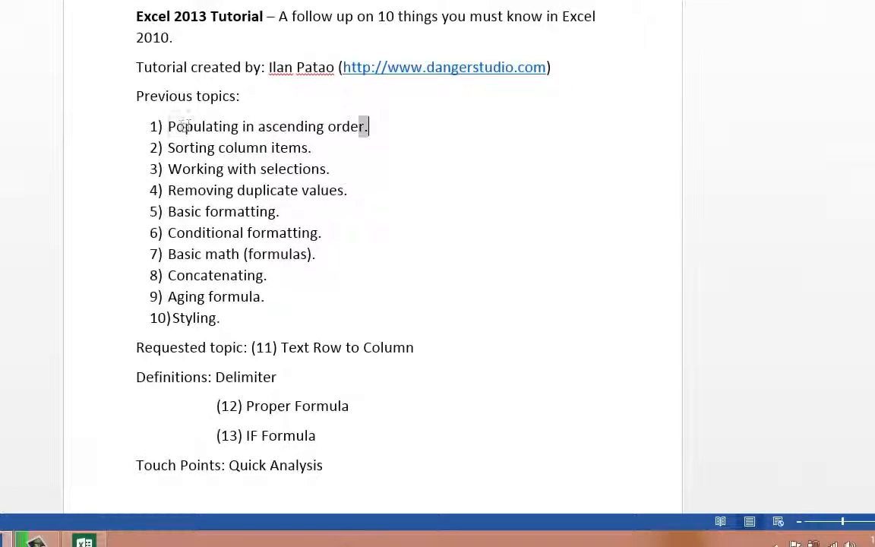
pyautogui.moveTo(184, 126); pyautogui.dragTo(171, 125)
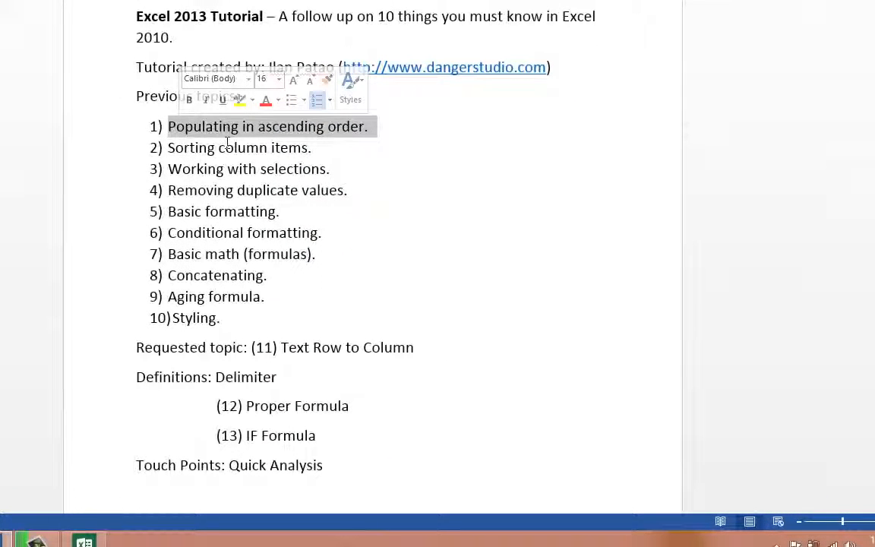
pyautogui.click(189, 99)
pyautogui.click(269, 146)
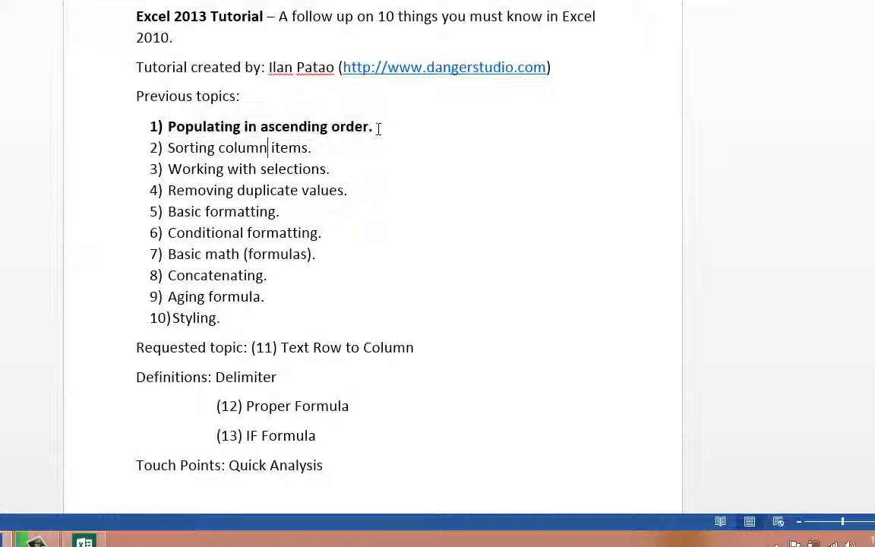
pyautogui.moveTo(191, 124); pyautogui.dragTo(374, 126)
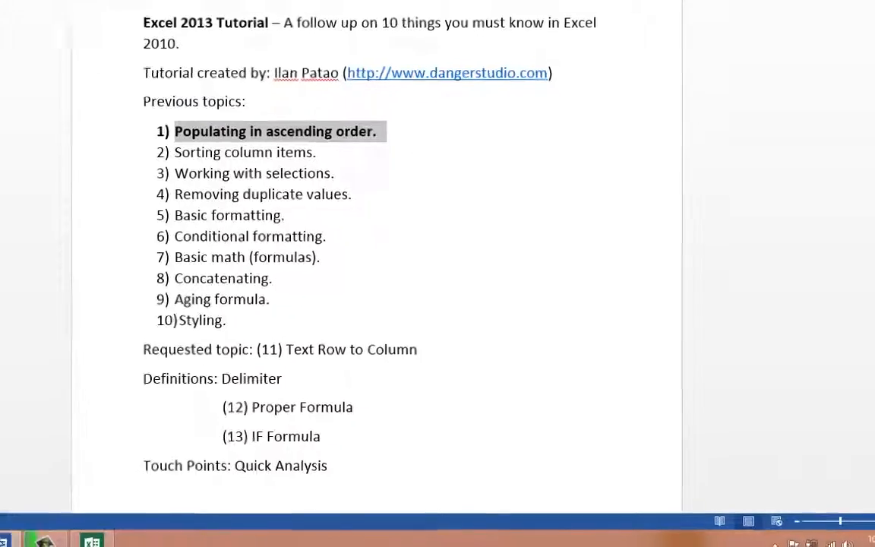
# - Switch back to the blank Excel workbook and select cell A1
pyautogui.click(92, 541)
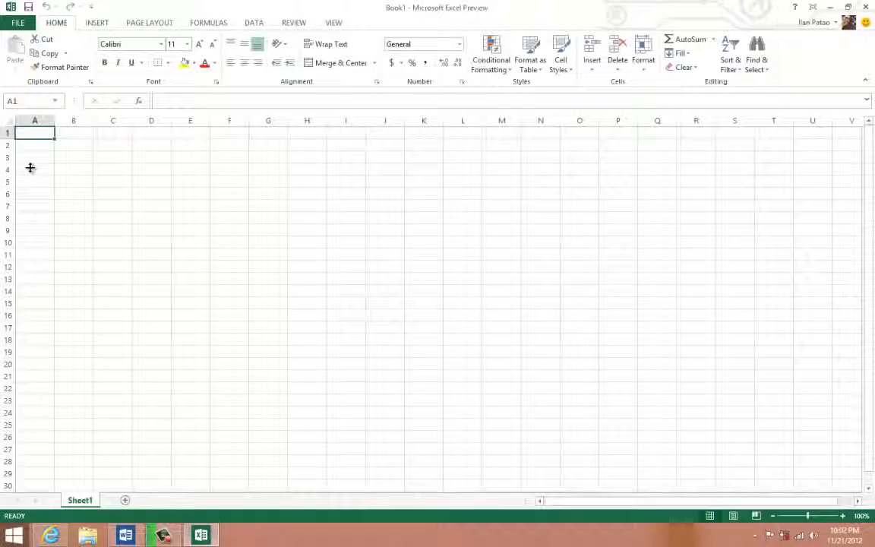
pyautogui.click(38, 144)
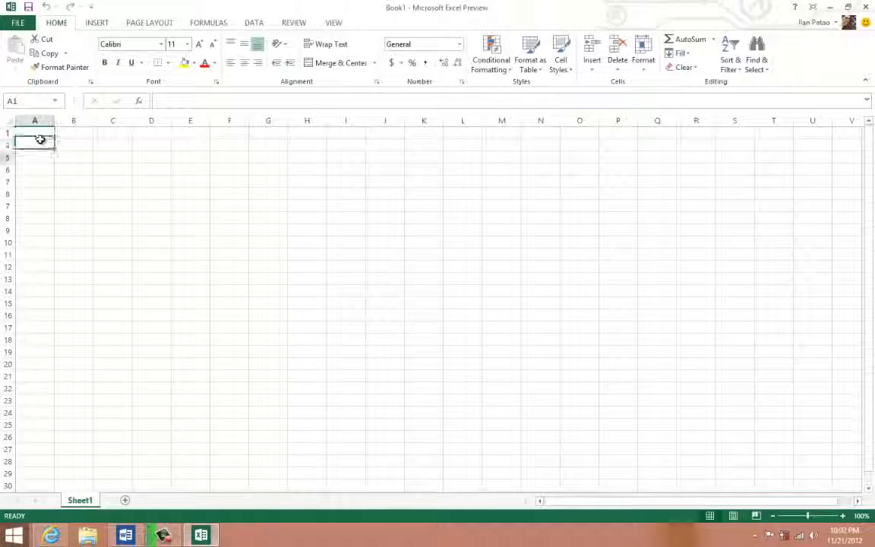
pyautogui.click(39, 133)
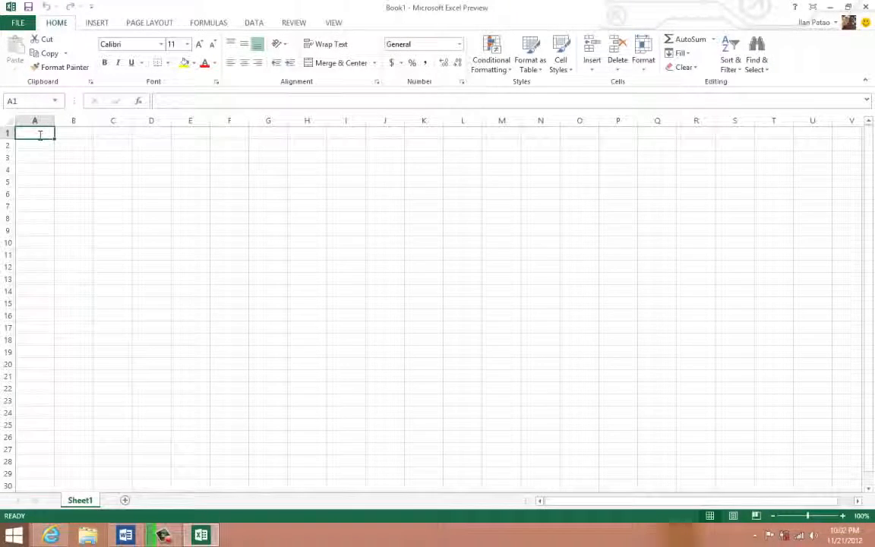
# - Enter 1 in cell A1, try filling it down to A20, and clear the filled range
pyautogui.write('1')
pyautogui.press('Return')
pyautogui.click(33, 135)
pyautogui.moveTo(54, 141); pyautogui.dragTo(54, 140)
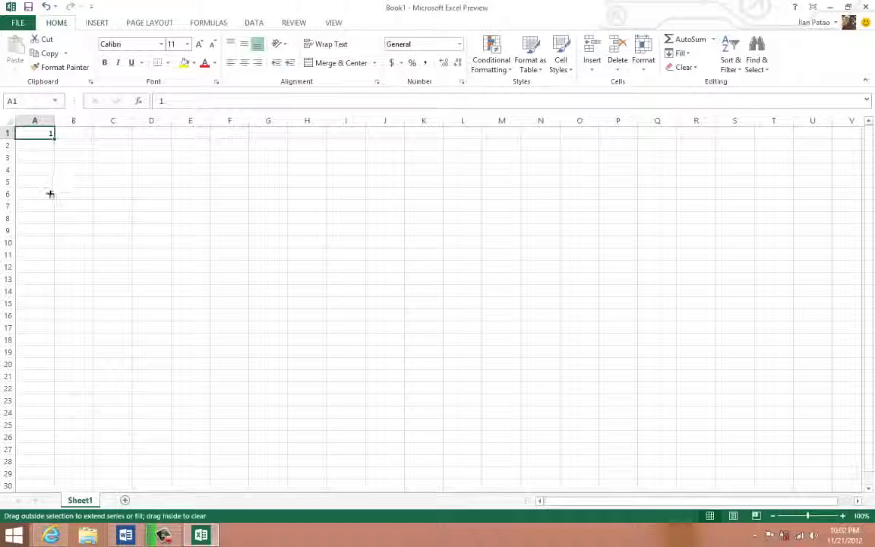
pyautogui.moveTo(51, 193); pyautogui.dragTo(44, 371)
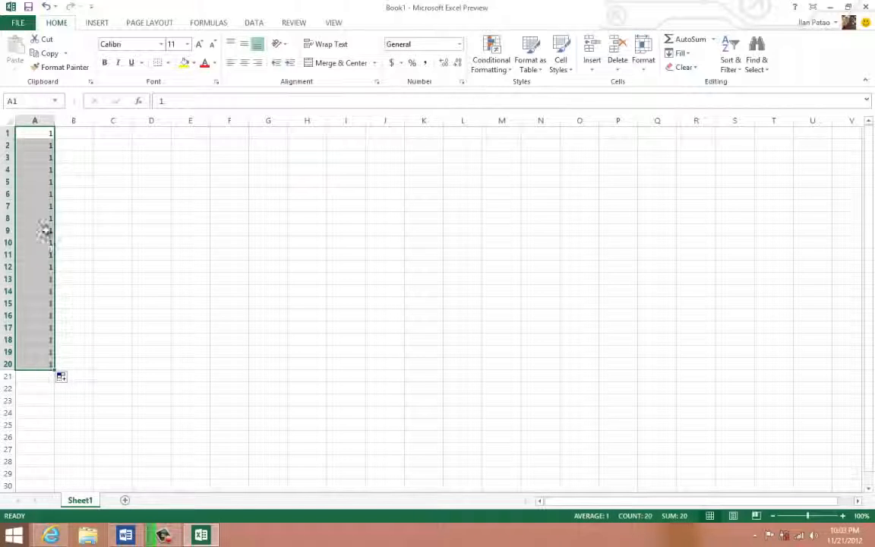
pyautogui.press('Delete')
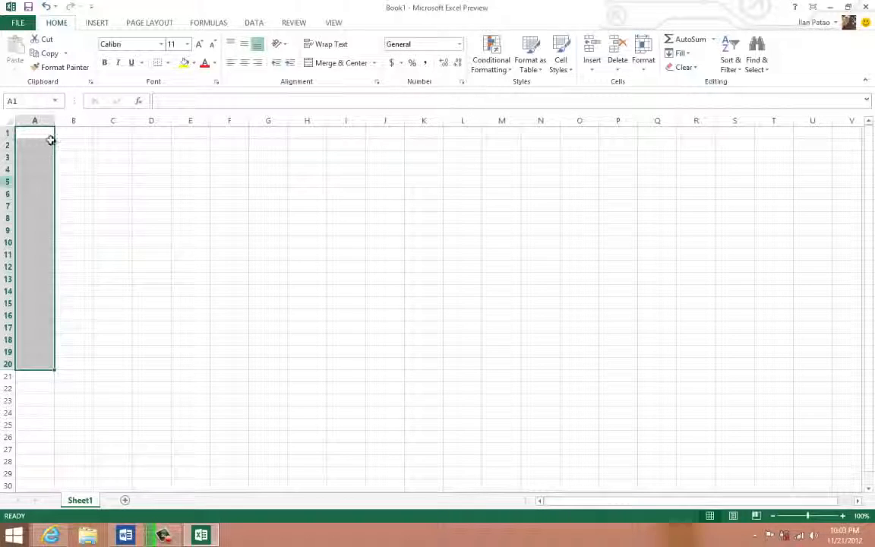
# - Enter 1 in cell A1 and 2 in cell A2
pyautogui.click(47, 133)
pyautogui.write('1')
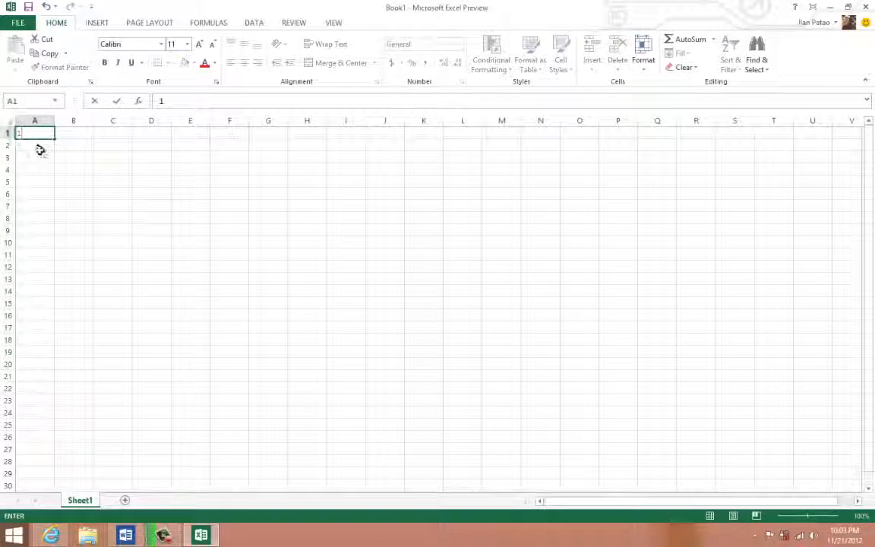
pyautogui.press('Return')
pyautogui.write('2')
pyautogui.press('Return')
# - Extend the number series from A1:A2 down to cell A25 with AutoFill
pyautogui.moveTo(38, 133); pyautogui.dragTo(37, 144)
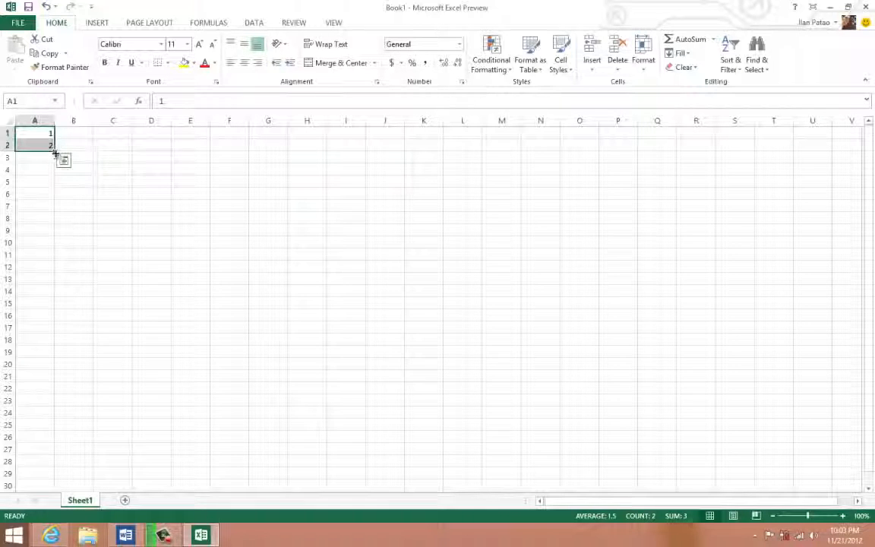
pyautogui.moveTo(56, 152); pyautogui.dragTo(54, 165)
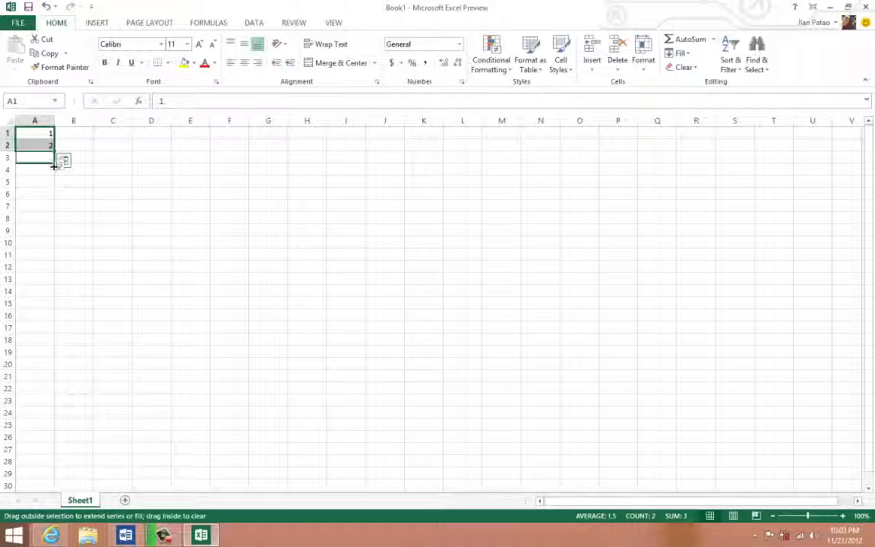
pyautogui.moveTo(52, 182); pyautogui.dragTo(53, 183)
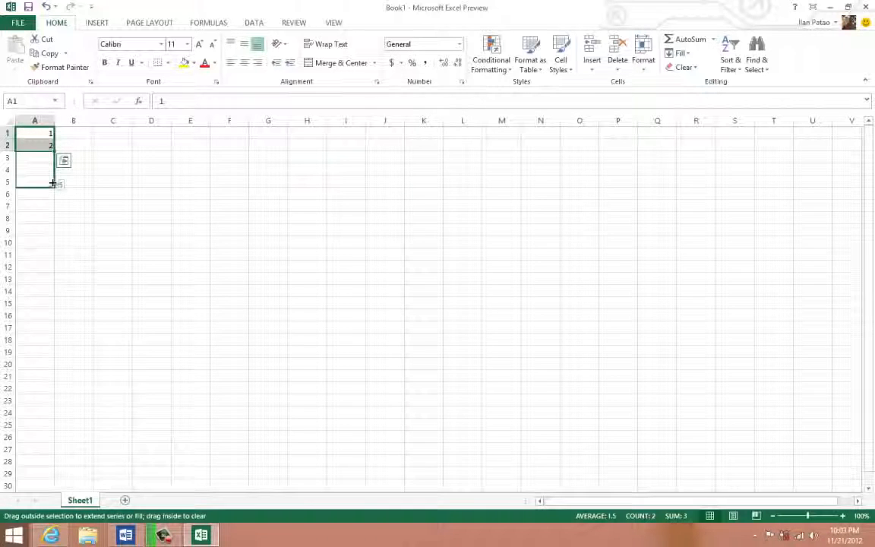
pyautogui.moveTo(48, 230); pyautogui.dragTo(39, 427)
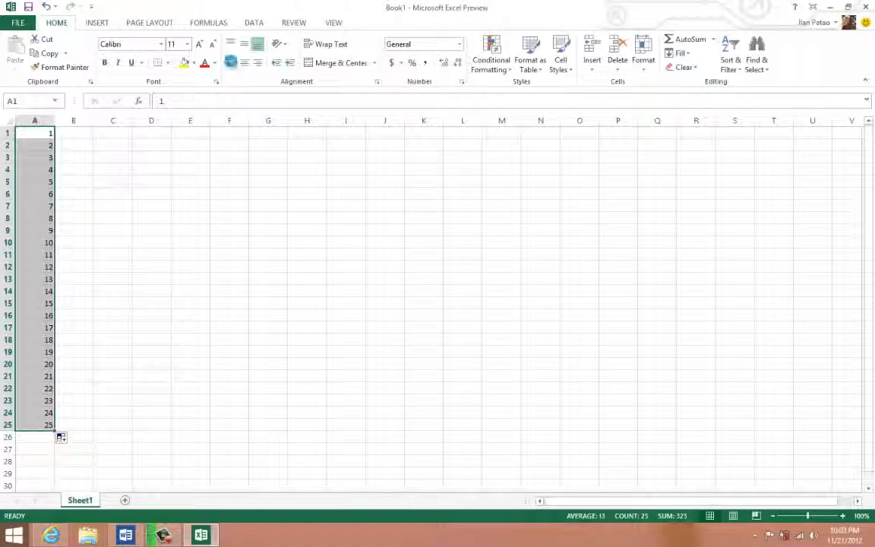
# - Left-align the numbers in A1:A25
pyautogui.click(230, 63)
pyautogui.click(112, 221)
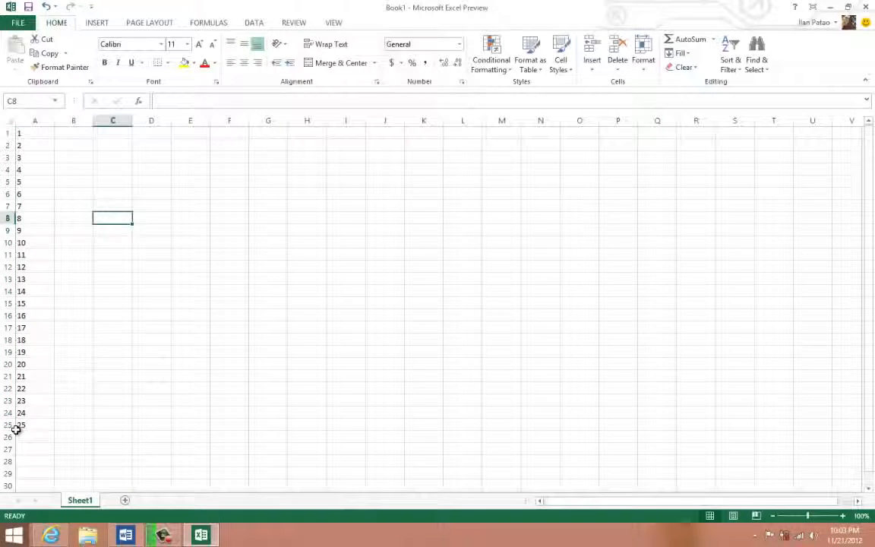
# - Left-align the number series in A1:A25 and clear its contents
pyautogui.moveTo(35, 425); pyautogui.dragTo(31, 135)
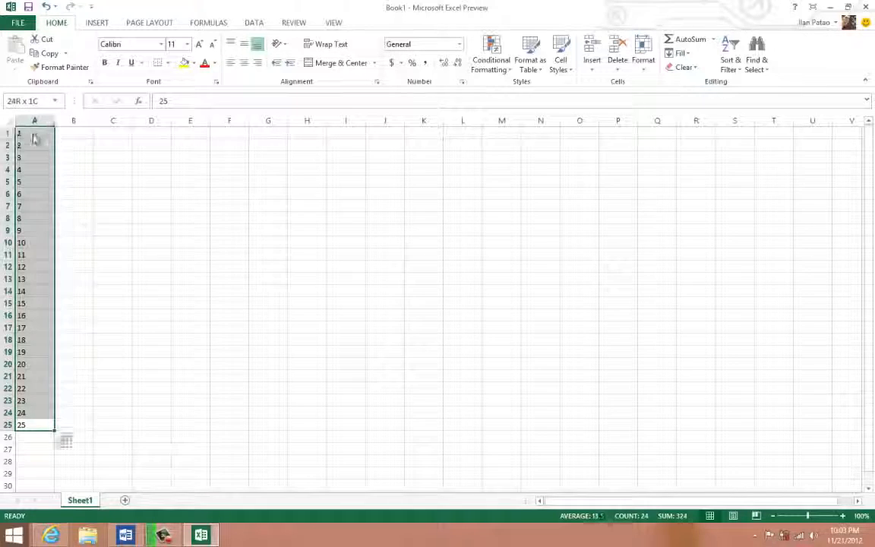
pyautogui.click(232, 67)
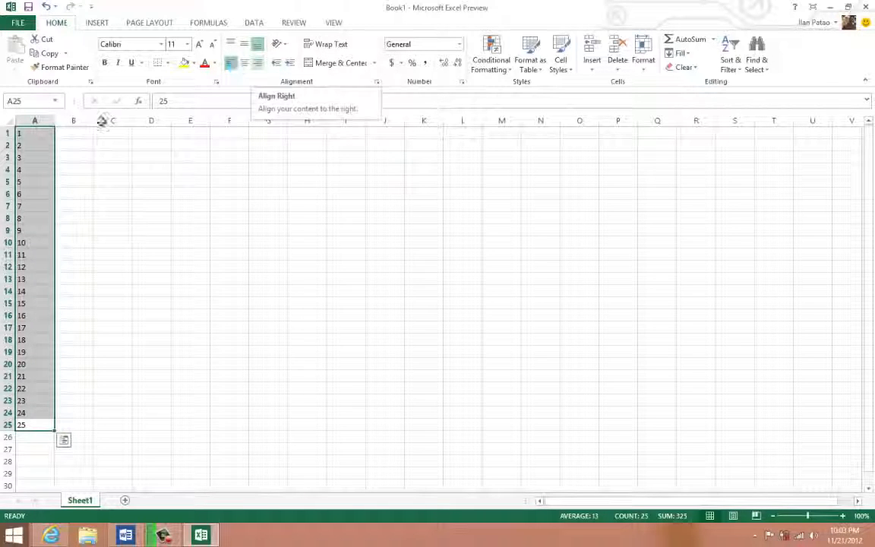
pyautogui.press('Delete')
pyautogui.click(42, 130)
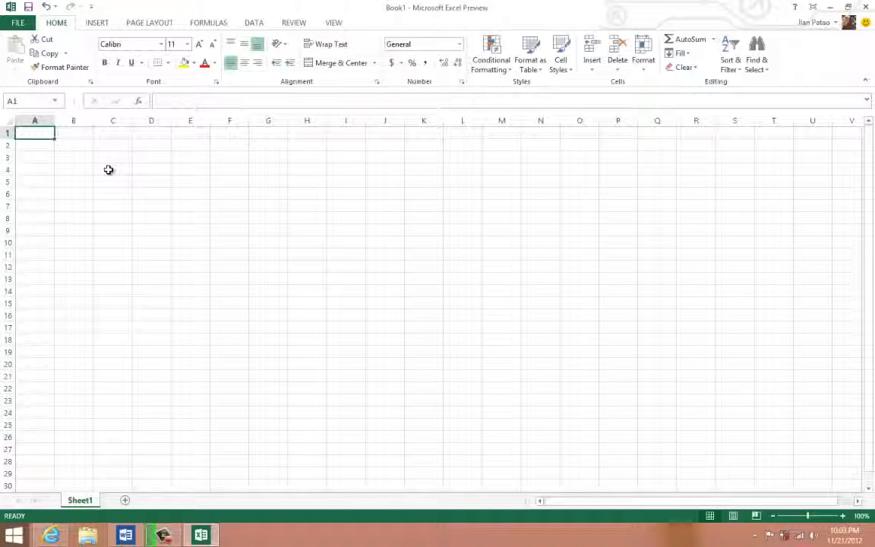
# - Enter 1960 in A1 and 1961 in A2, and extend the year series down to A29 with AutoFill
pyautogui.write('1960')
pyautogui.press('Tab')
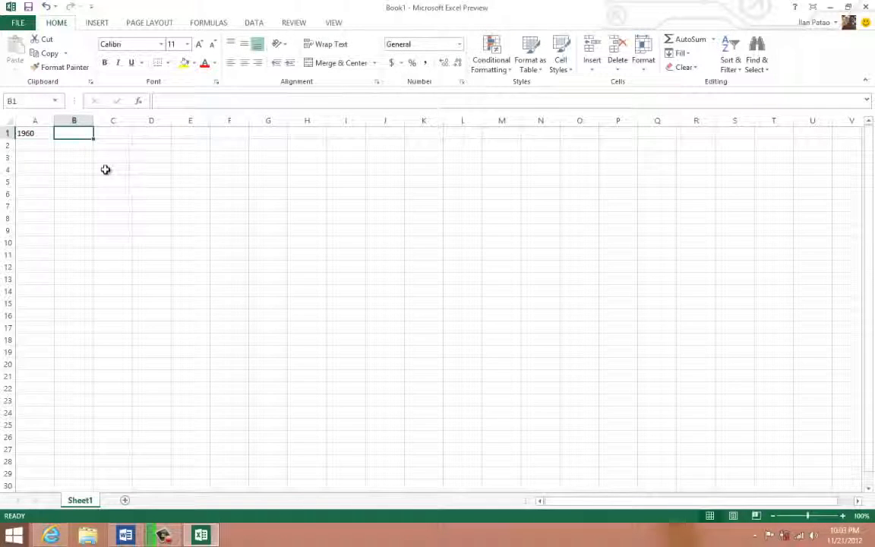
pyautogui.click(51, 144)
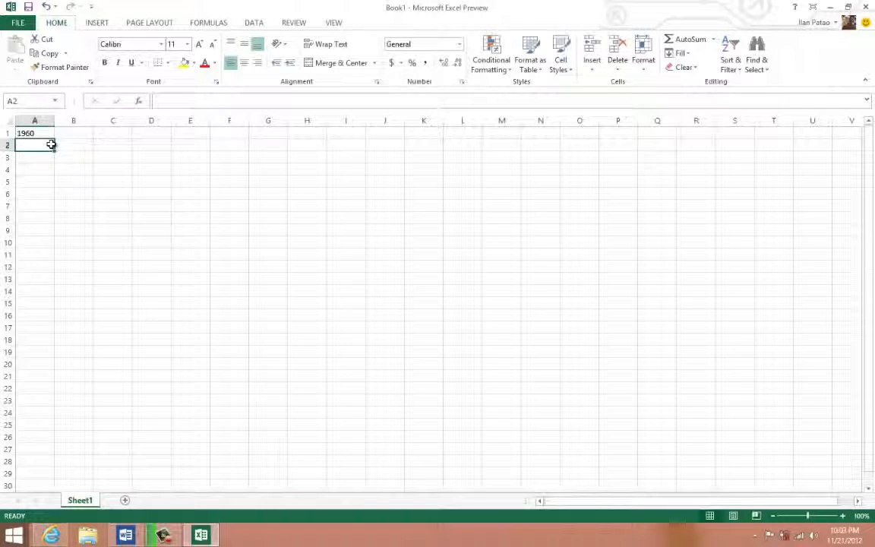
pyautogui.write('1961')
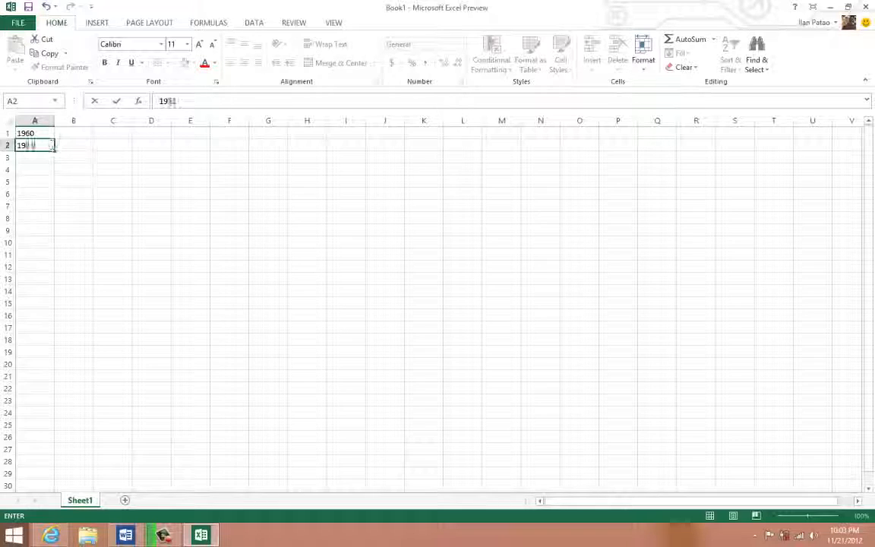
pyautogui.moveTo(34, 133); pyautogui.dragTo(49, 482)
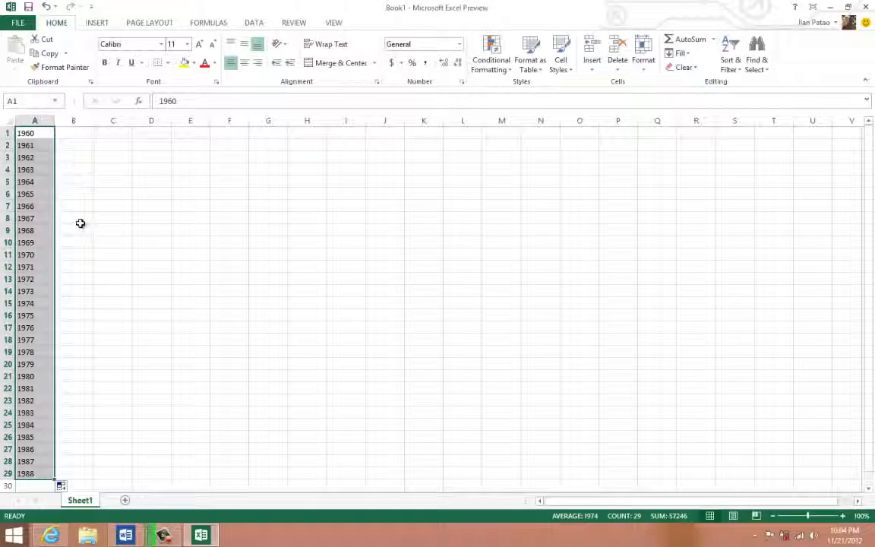
# - Clear the year series from A1:A29 and return to cell A1
pyautogui.press('Delete')
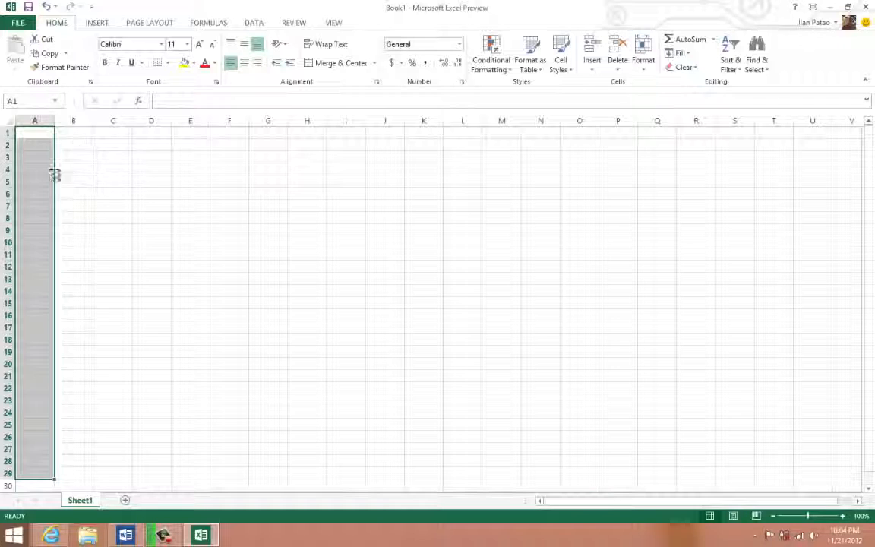
pyautogui.click(43, 154)
pyautogui.click(36, 134)
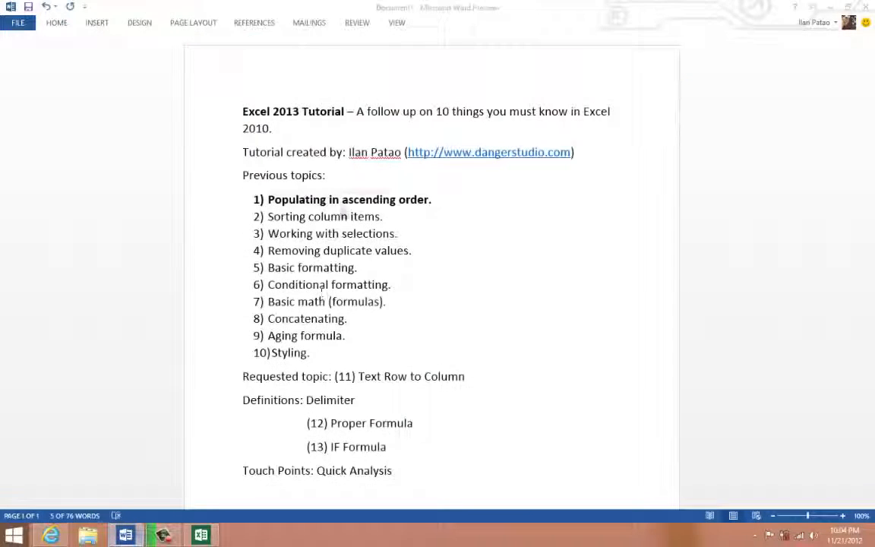
# - Switch to the Word topic list and bold the second topic, "Sorting column items."
pyautogui.tripleClick(310, 190)
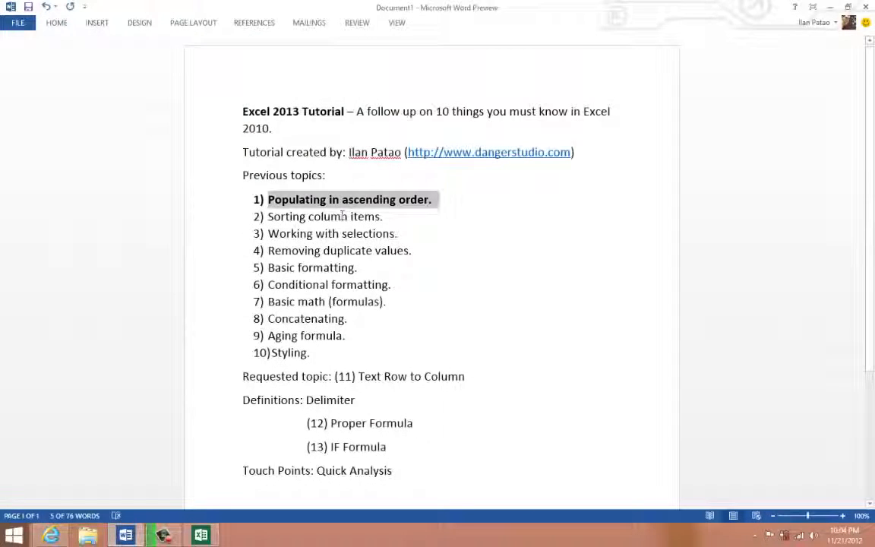
pyautogui.click(346, 199)
pyautogui.tripleClick(335, 188)
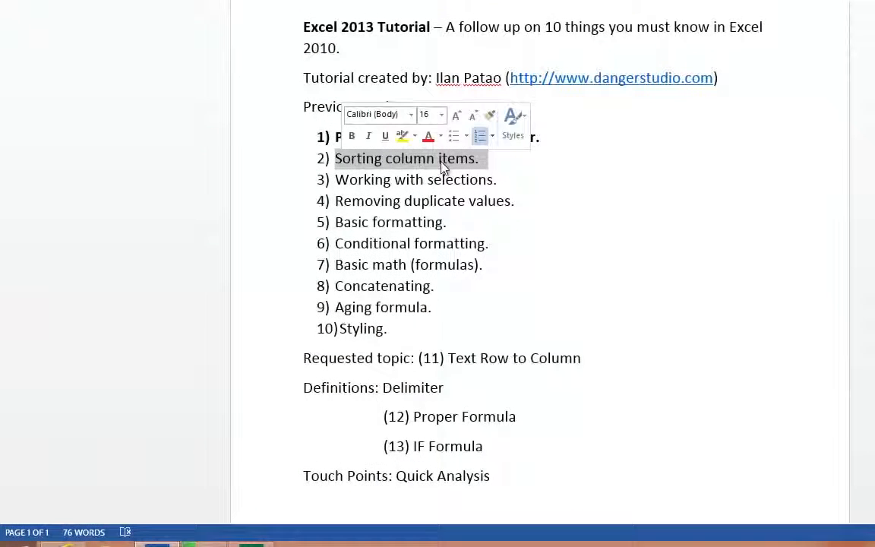
pyautogui.click(352, 136)
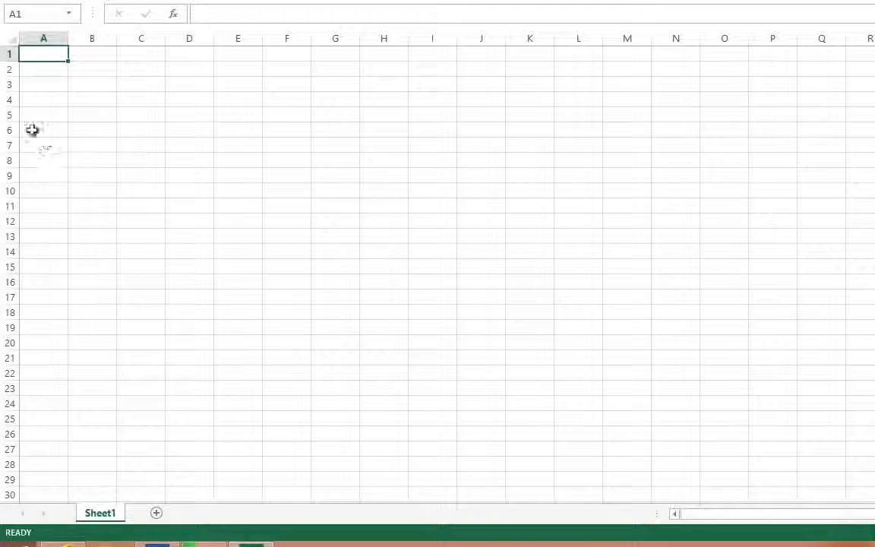
# - Switch back to the Excel workbook and enter the unsorted numbers 1, 3, 2, 5 and 4 in cells A1:A5
pyautogui.click(38, 84)
pyautogui.click(45, 55)
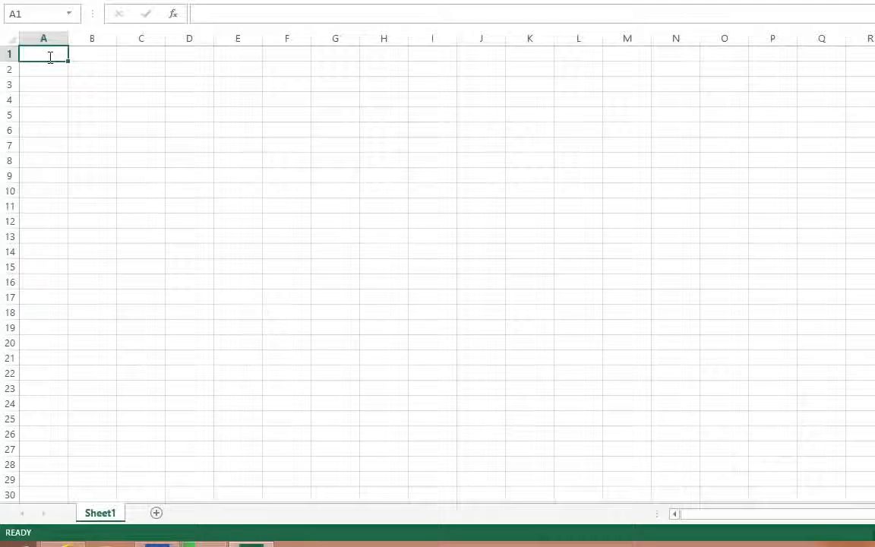
pyautogui.write('1')
pyautogui.press('Return')
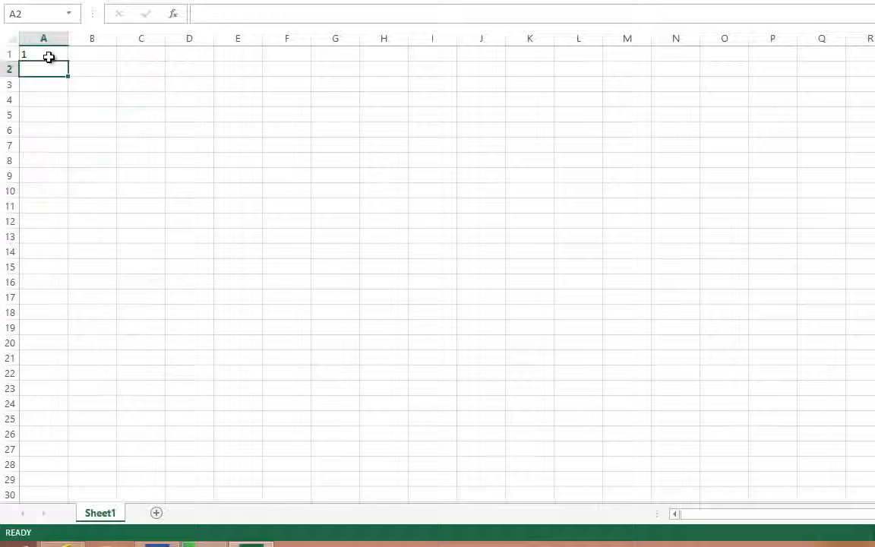
pyautogui.write('3')
pyautogui.press('Return')
pyautogui.write('2')
pyautogui.press('Return')
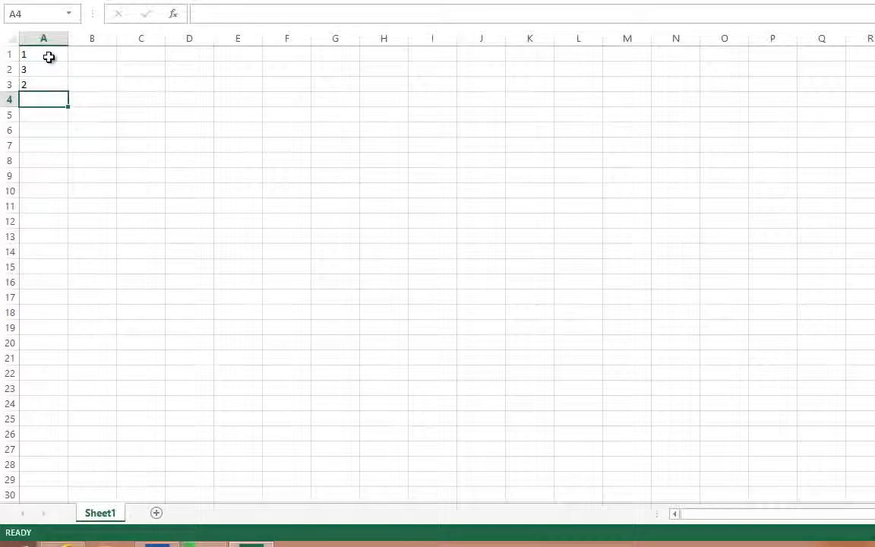
pyautogui.write('5')
pyautogui.press('Return')
pyautogui.write('4')
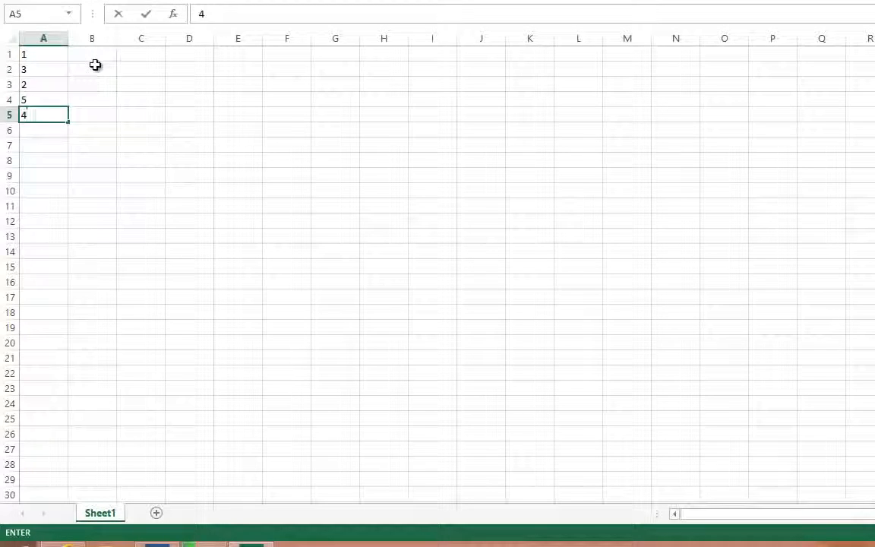
pyautogui.click(95, 66)
pyautogui.moveTo(44, 54); pyautogui.dragTo(47, 113)
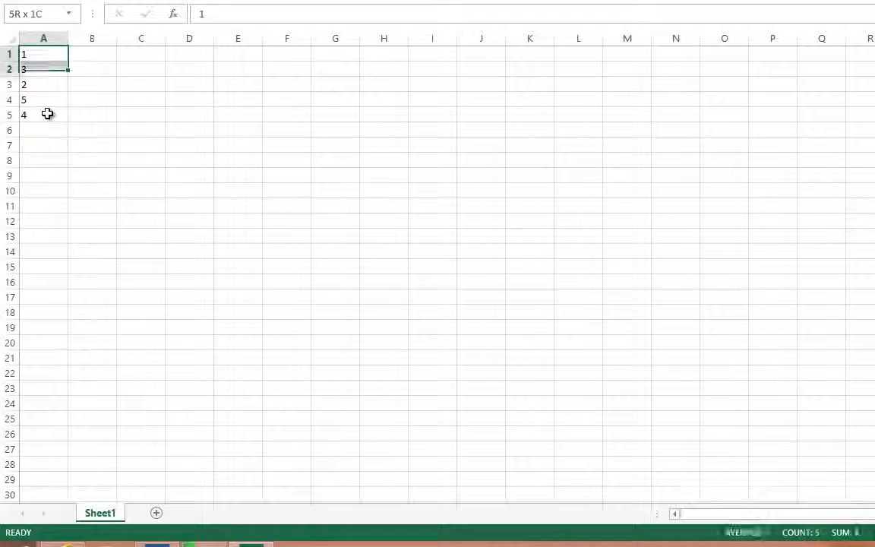
# - Enter five lowercase first names in cells B1:B5, one beside each number
pyautogui.click(92, 55)
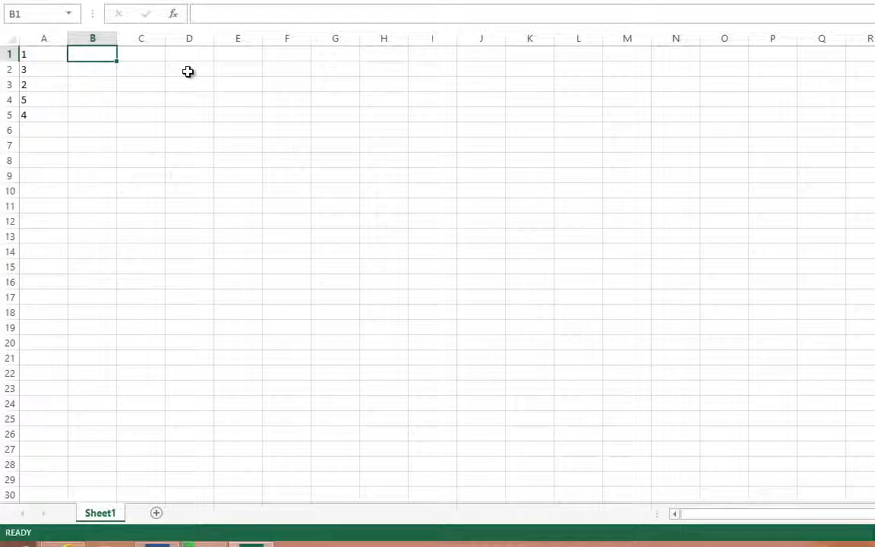
pyautogui.write('john')
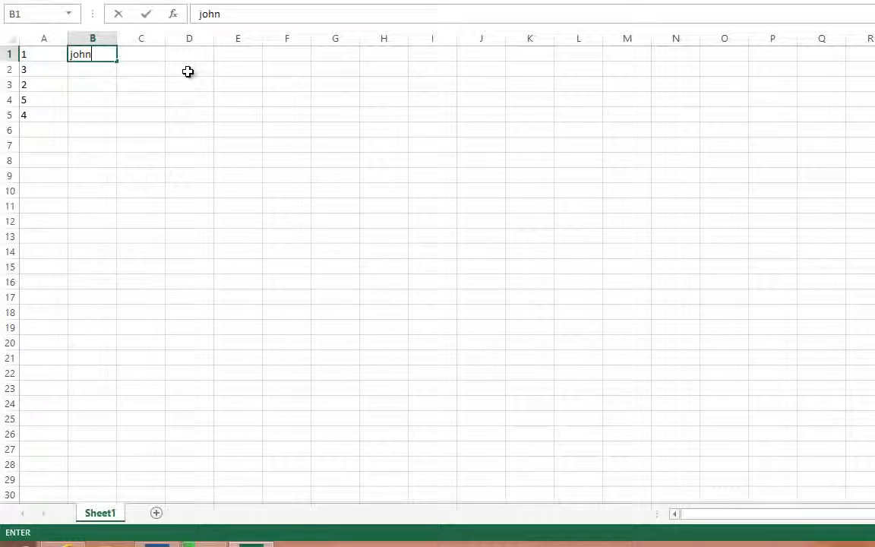
pyautogui.press('Return')
pyautogui.write('jane')
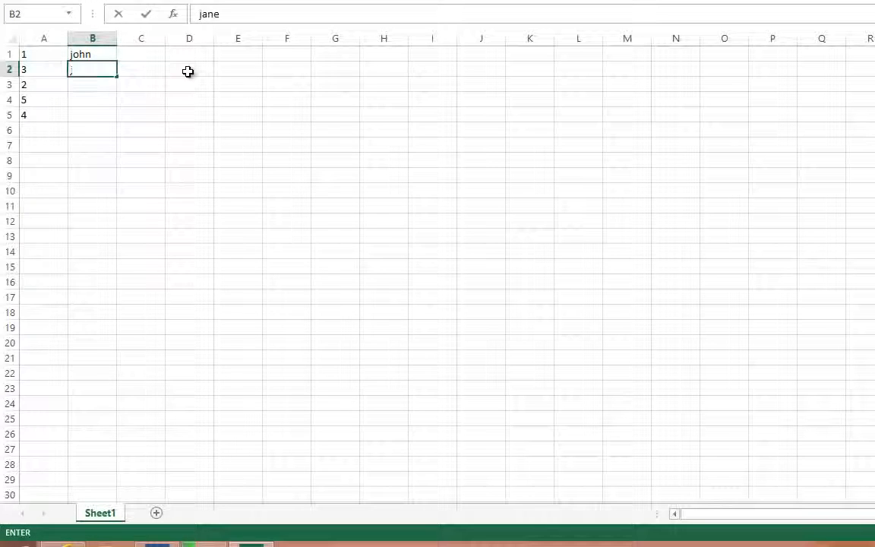
pyautogui.press('Return')
pyautogui.write('nick')
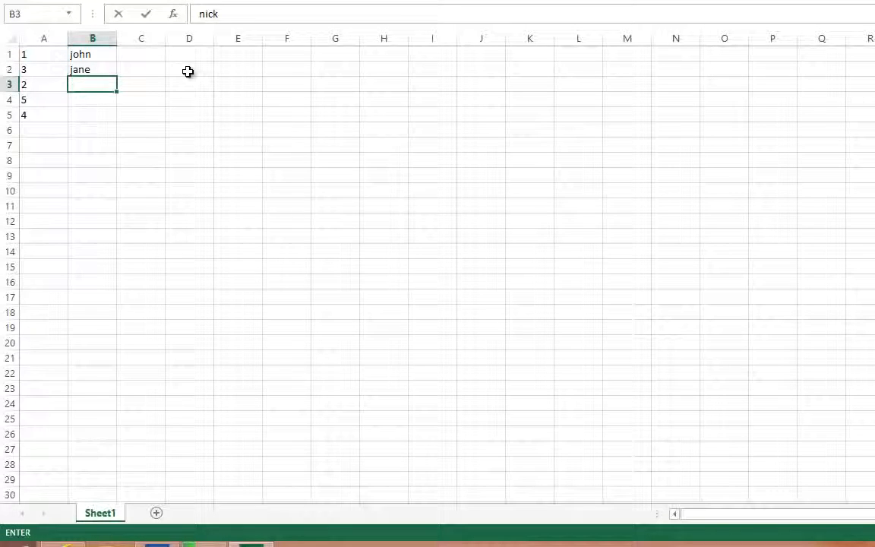
pyautogui.press('Return')
pyautogui.write('nicole')
pyautogui.press('Return')
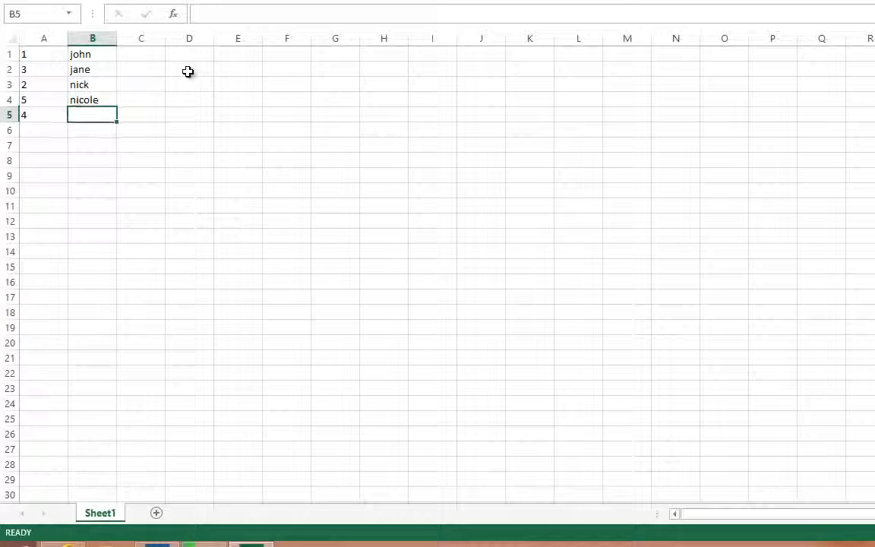
pyautogui.write('danielle')
pyautogui.click(181, 114)
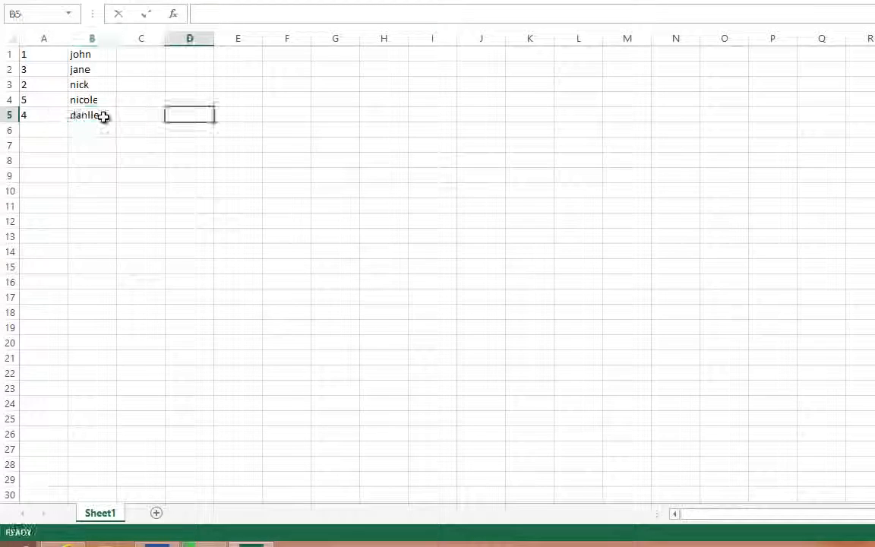
# - Replace the misspelled first name in cell B5 with a correctly spelled one
pyautogui.click(103, 116)
pyautogui.write('daniel')
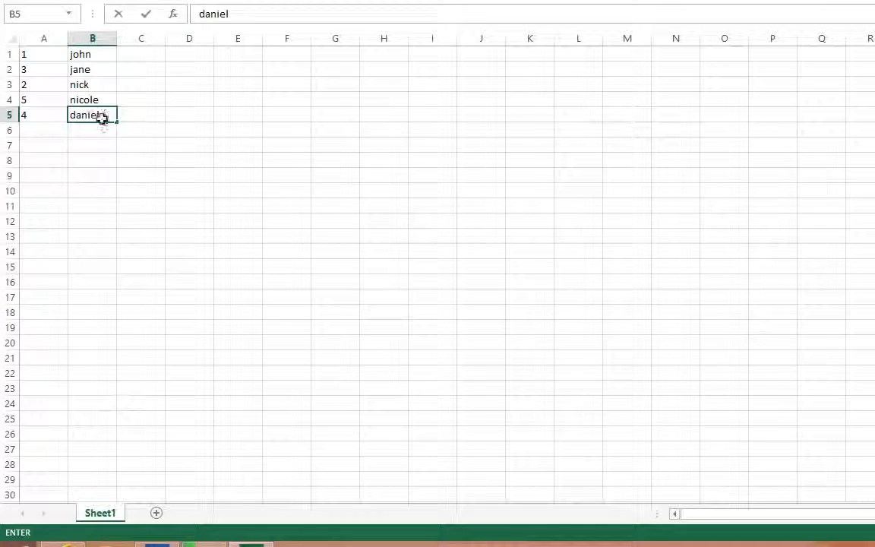
pyautogui.click(94, 142)
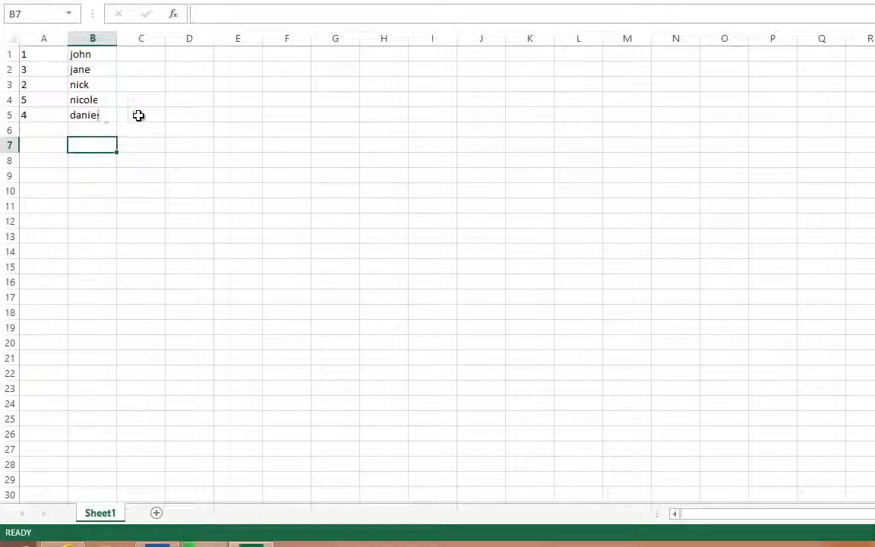
pyautogui.press('Up')
pyautogui.press('Up')
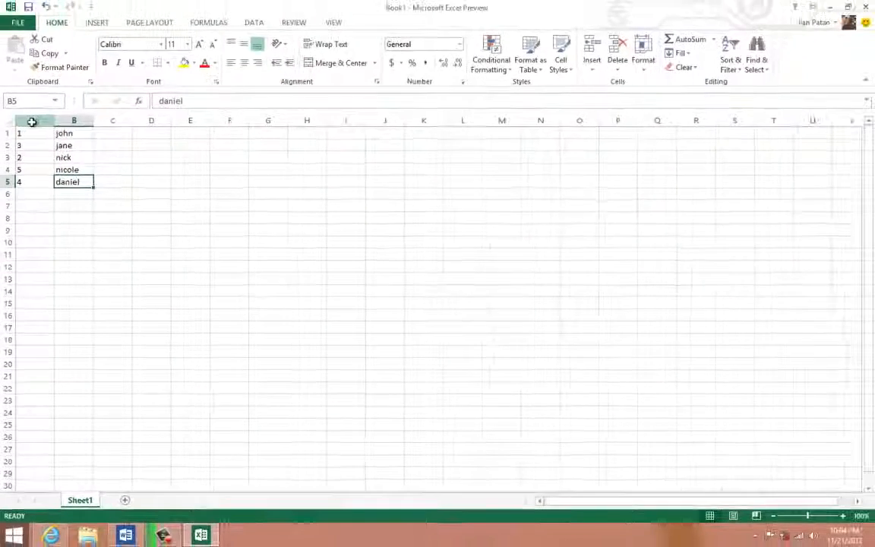
# - Apply a custom sort to columns A and B by Column A values, Smallest to Largest, without headers
pyautogui.moveTo(32, 121); pyautogui.dragTo(72, 119)
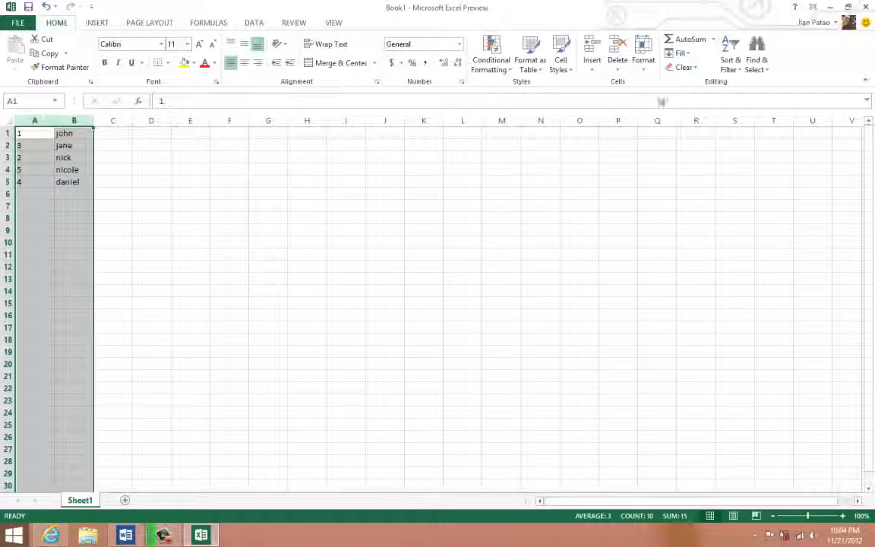
pyautogui.click(729, 55)
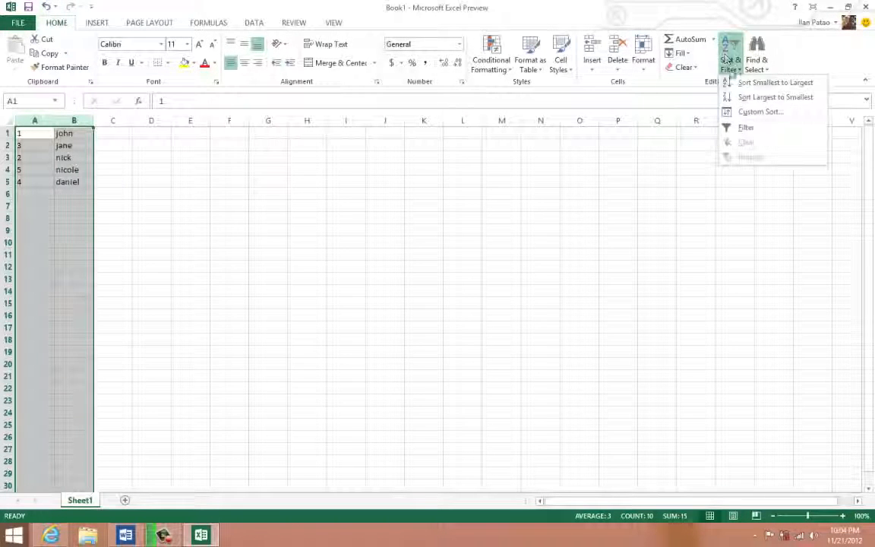
pyautogui.click(746, 114)
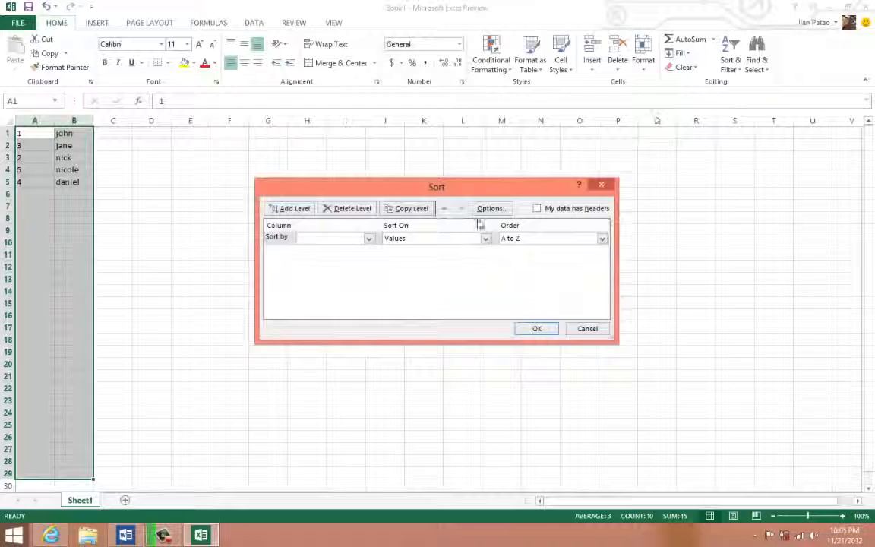
pyautogui.click(319, 238)
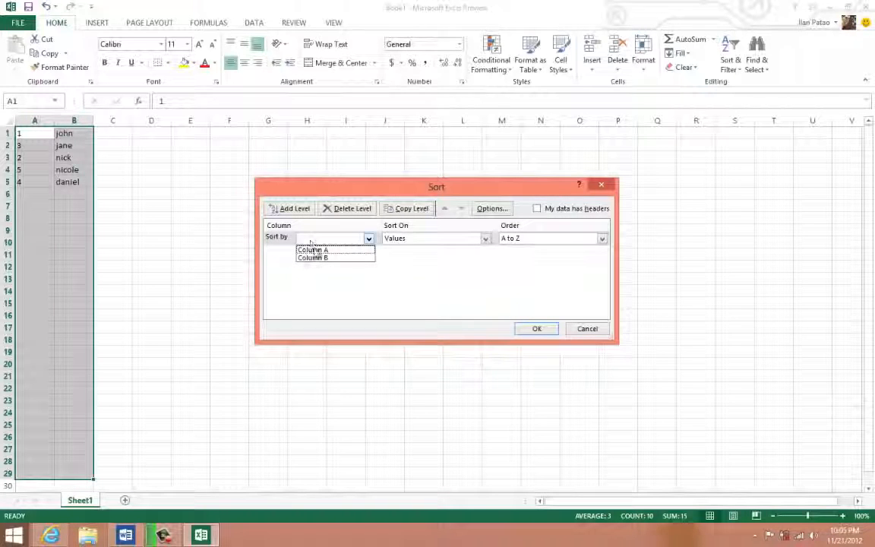
pyautogui.click(313, 249)
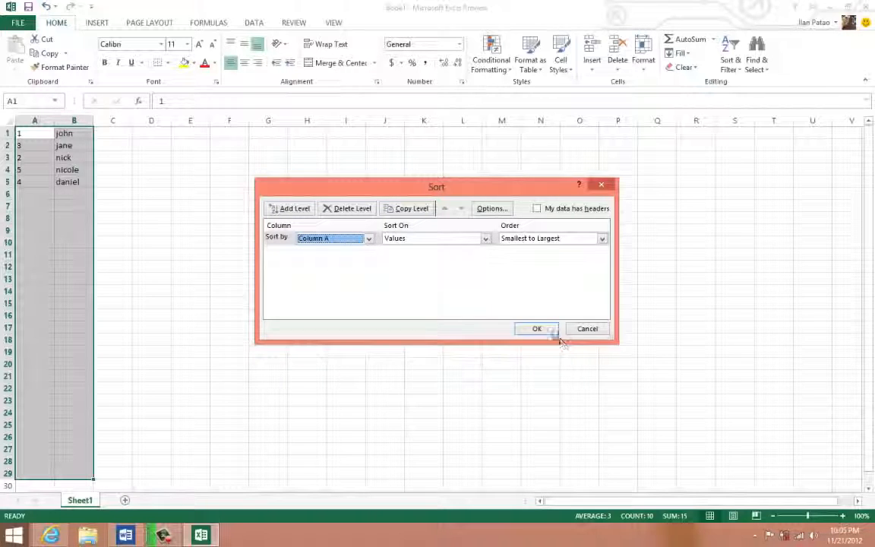
pyautogui.click(537, 328)
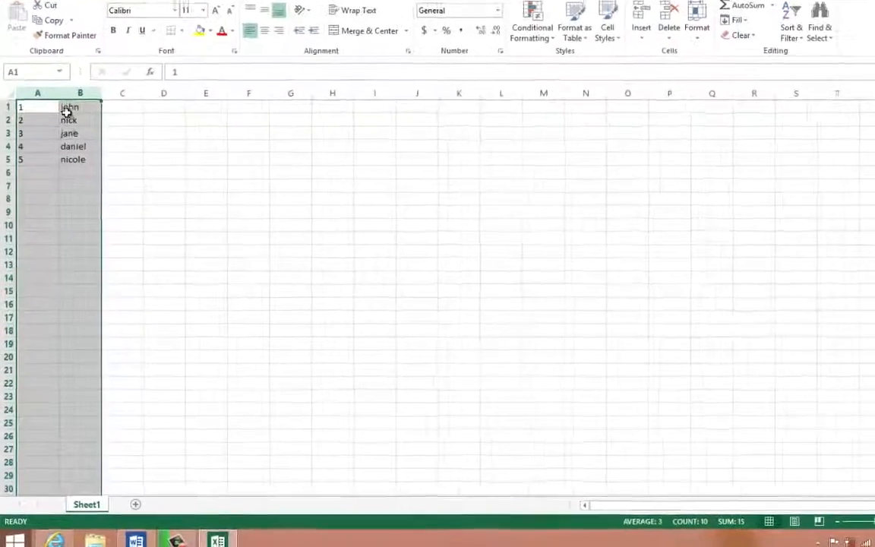
# - Check the number and name pairs in rows 5 and 1 of the sorted list
pyautogui.click(27, 160)
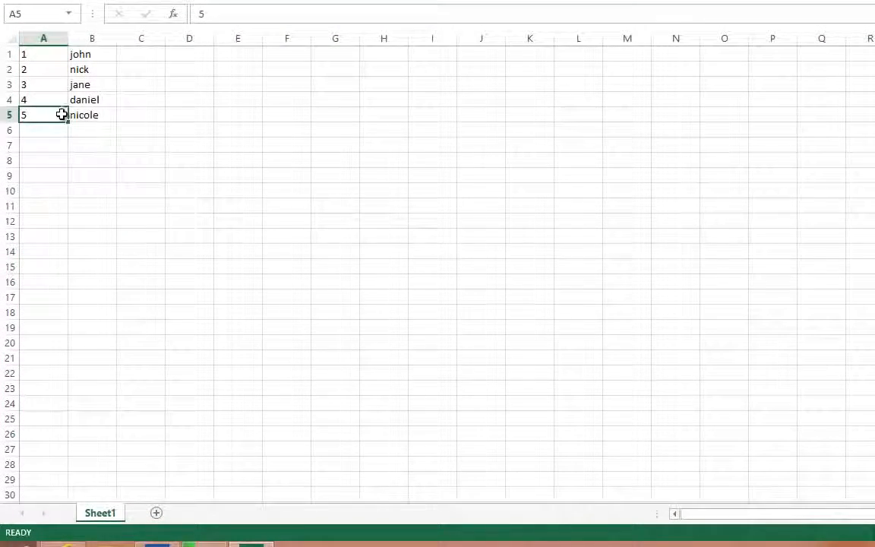
pyautogui.moveTo(61, 114)
pyautogui.mouseDown()
pyautogui.moveTo(89, 114)
pyautogui.moveTo(72, 115)
pyautogui.mouseUp()
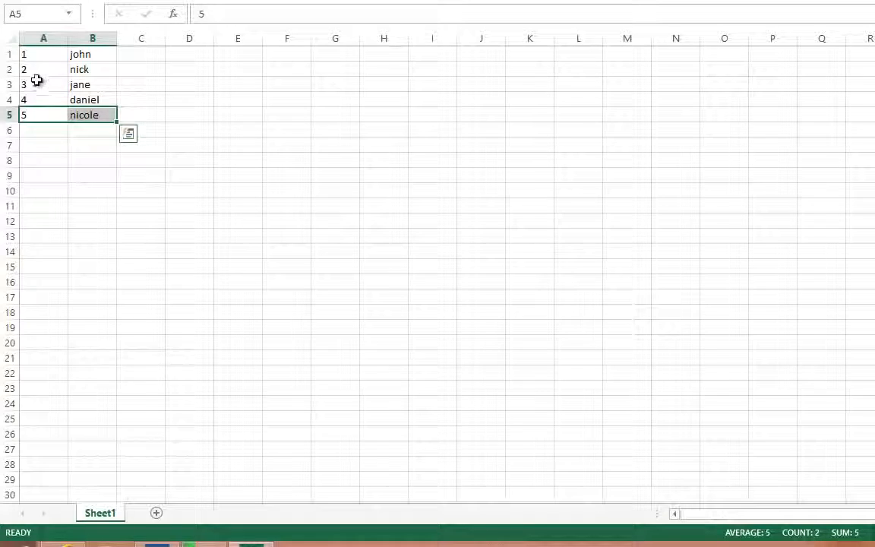
pyautogui.click(28, 56)
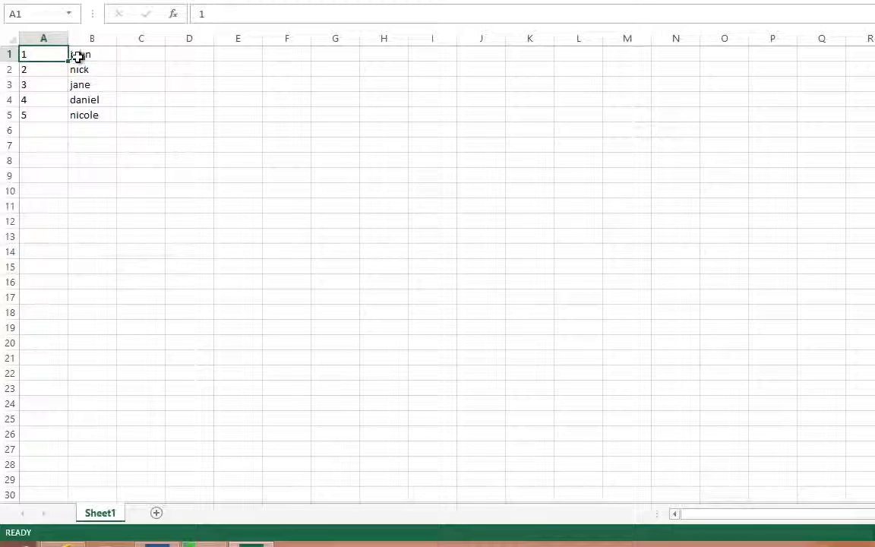
# - Check the sorted number and name pairs in rows 1 and 5, and undo the sort of columns A and B
pyautogui.moveTo(78, 56); pyautogui.dragTo(44, 55)
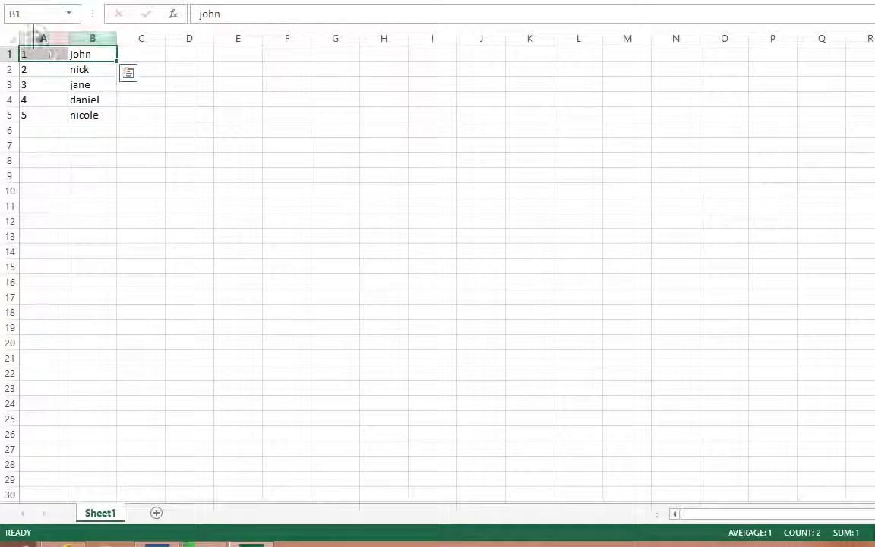
pyautogui.click(78, 119)
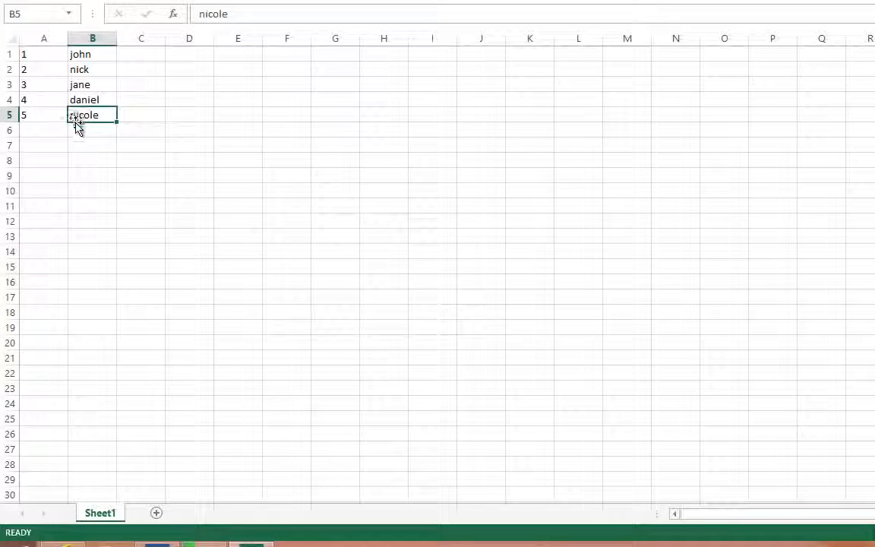
pyautogui.hotkey('ctrl', 'z')
pyautogui.click(39, 123)
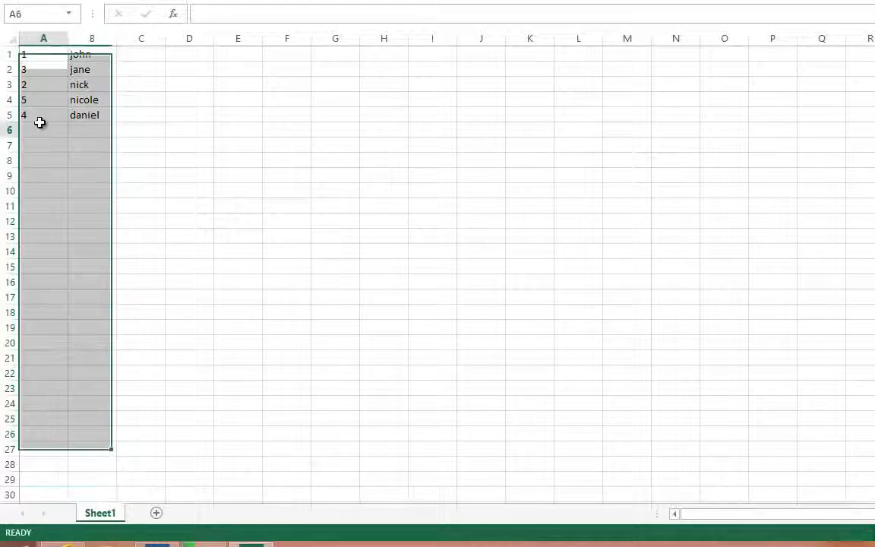
# - Custom sort only A1:A5 by Column A values, Smallest to Largest, continuing with the current selection instead of expanding it
pyautogui.moveTo(37, 110); pyautogui.dragTo(36, 53)
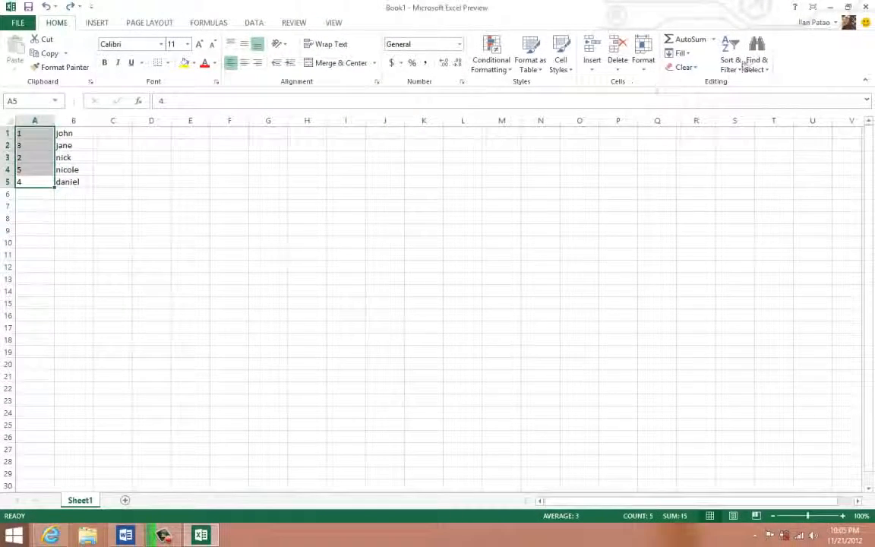
pyautogui.click(735, 61)
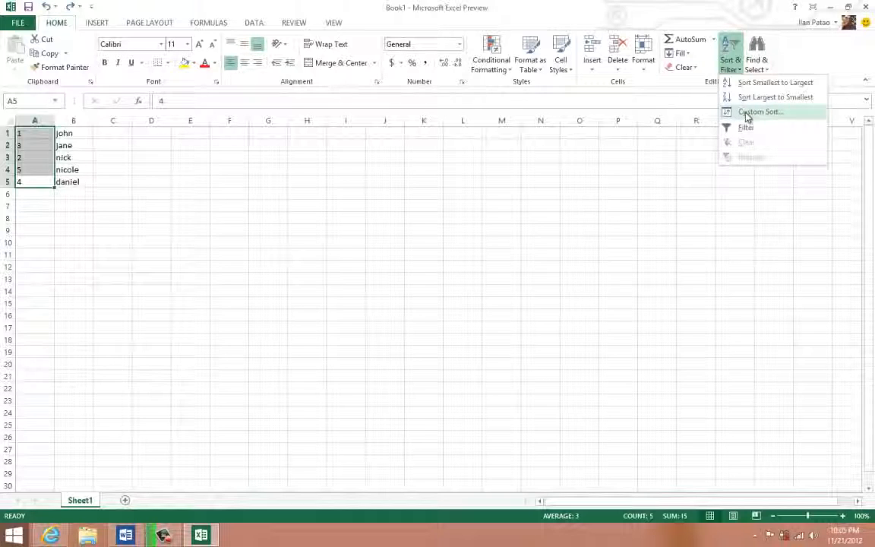
pyautogui.click(747, 114)
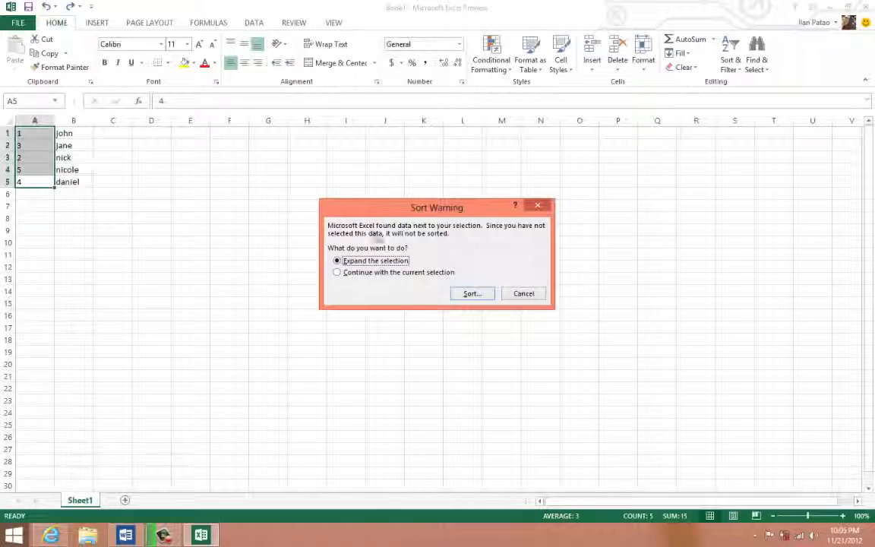
pyautogui.click(352, 278)
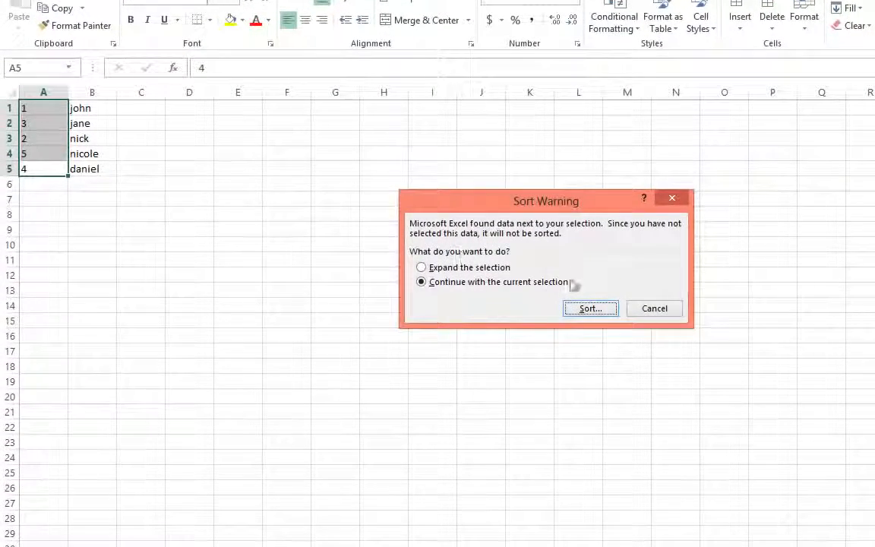
pyautogui.click(590, 309)
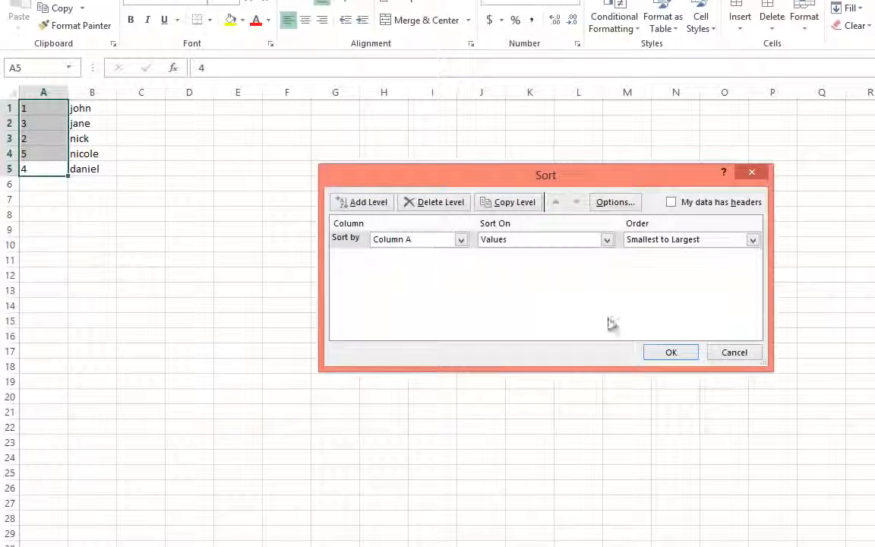
pyautogui.click(668, 352)
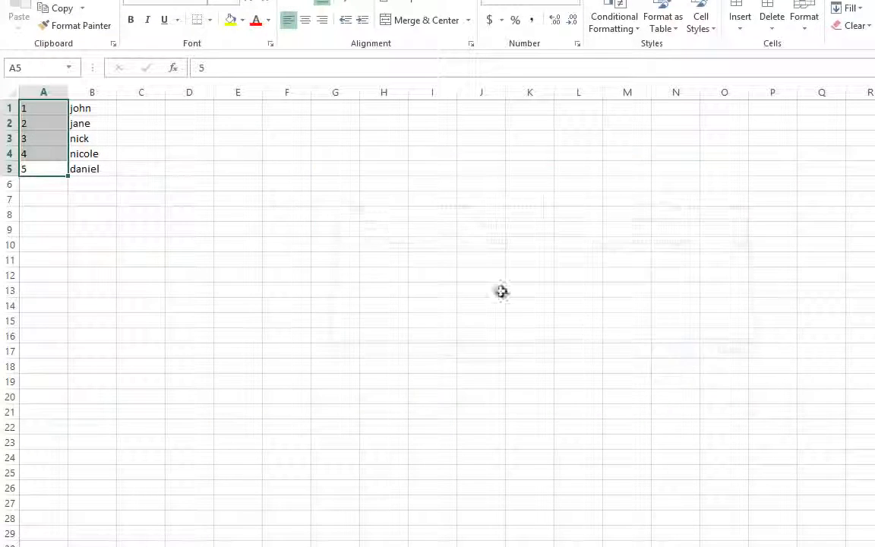
# - Review the numbers against their adjacent names, and clear the contents of cells A1:B7
pyautogui.moveTo(50, 108); pyautogui.dragTo(75, 167)
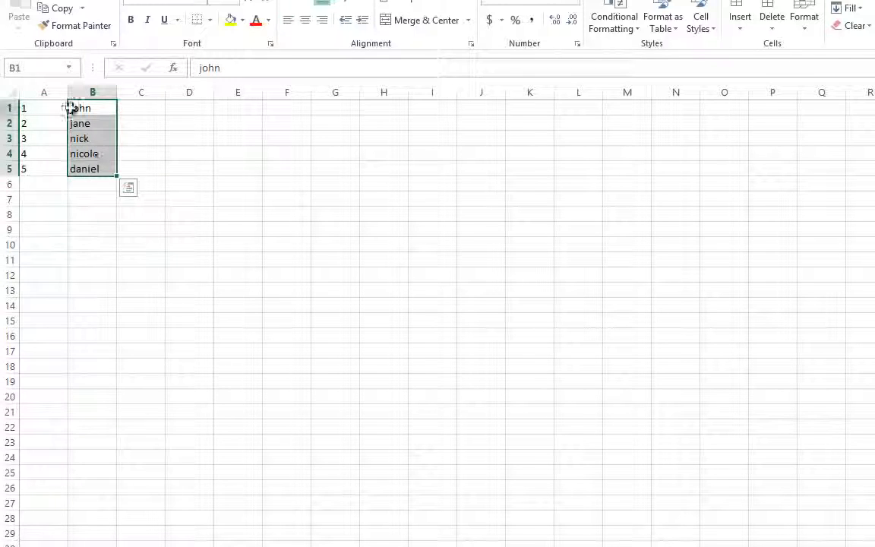
pyautogui.click(50, 144)
pyautogui.moveTo(141, 184); pyautogui.dragTo(6, 100)
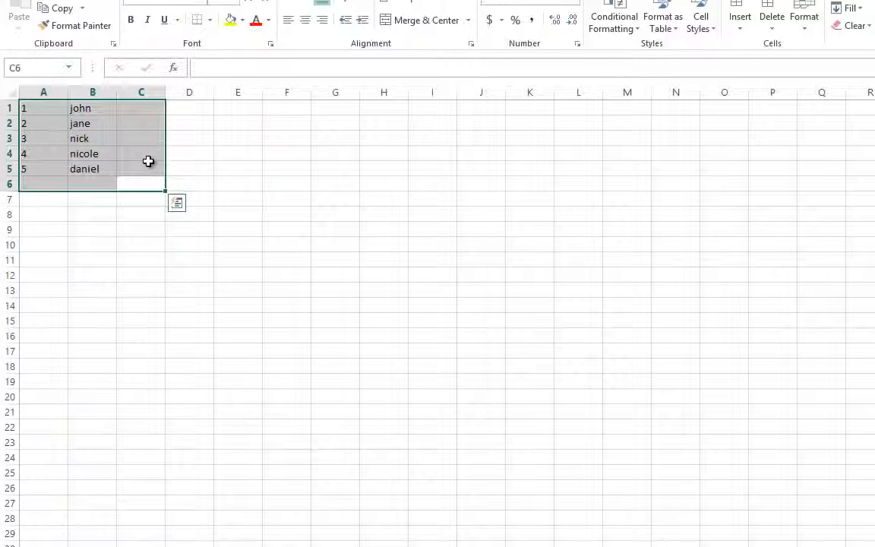
pyautogui.click(39, 154)
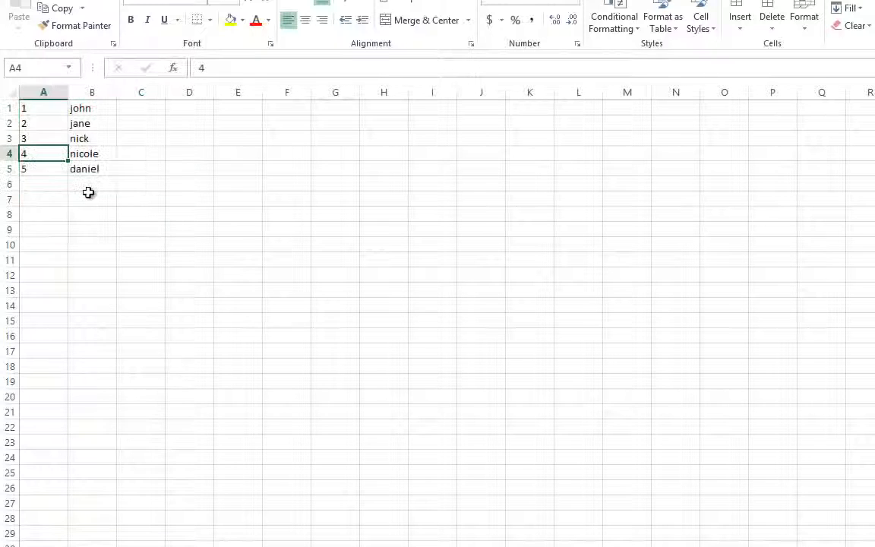
pyautogui.moveTo(88, 199); pyautogui.dragTo(7, 105)
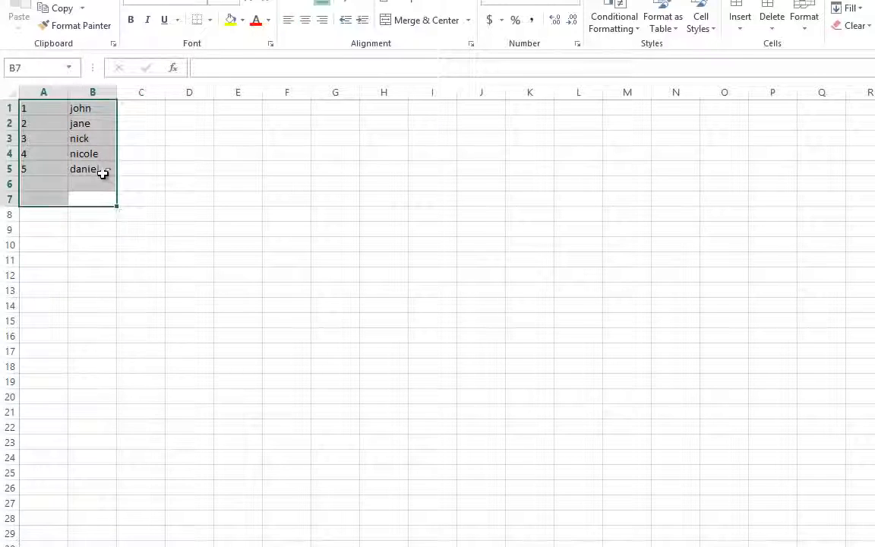
pyautogui.press('Delete')
pyautogui.click(43, 112)
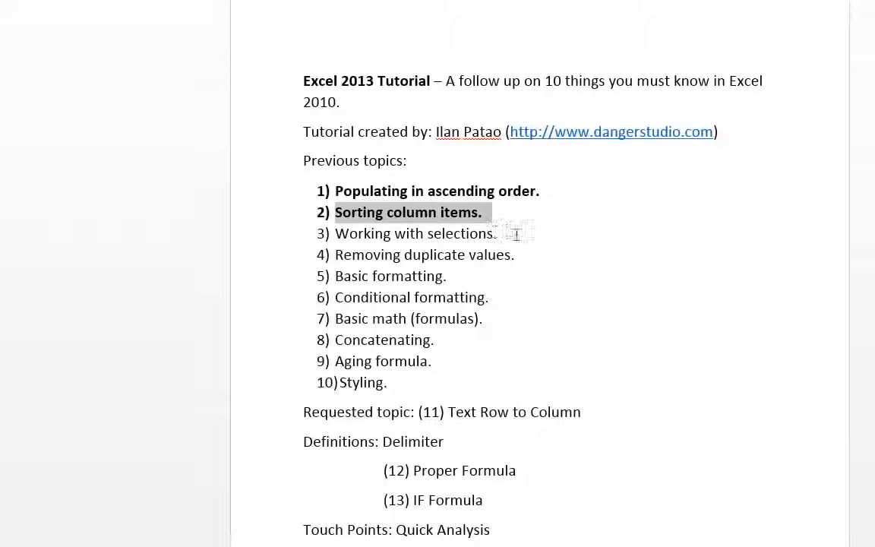
# - In the Word topic list, make item 3, "Working with selections.", bold
pyautogui.click(487, 233)
pyautogui.moveTo(441, 236); pyautogui.dragTo(309, 248)
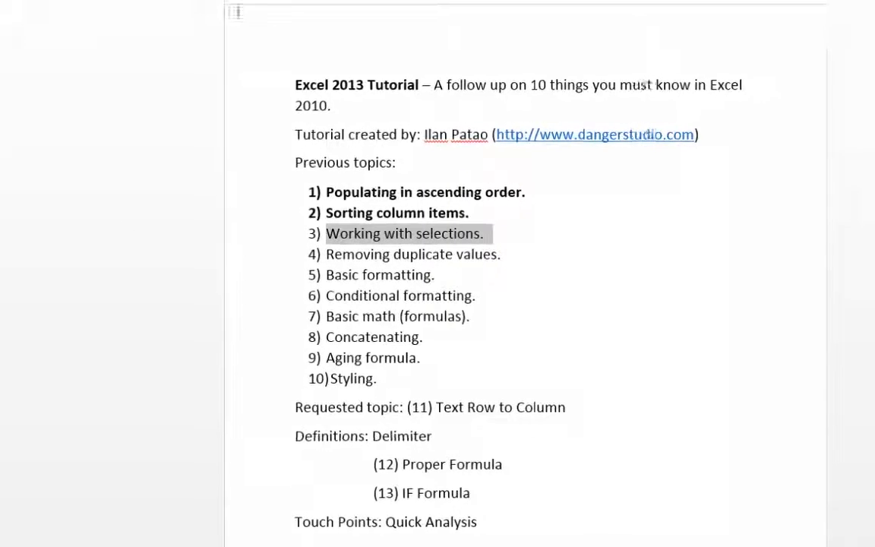
pyautogui.rightClick(347, 240)
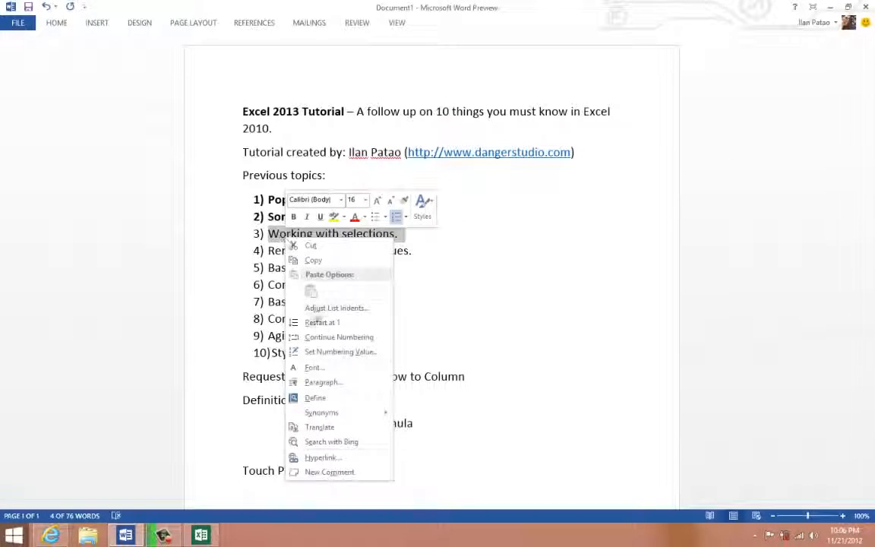
pyautogui.click(293, 217)
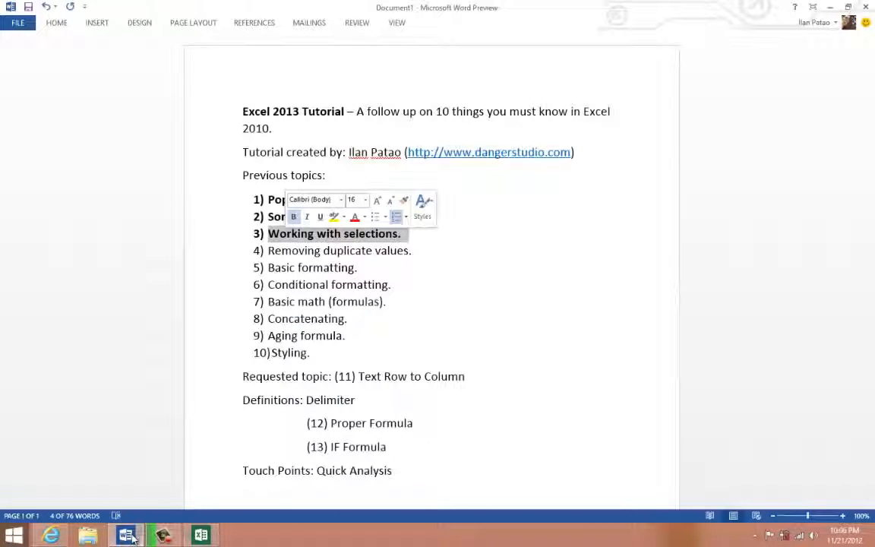
# - Switch back to Excel and demonstrate selecting blocks of empty cells, including the range B6:P11
pyautogui.click(201, 534)
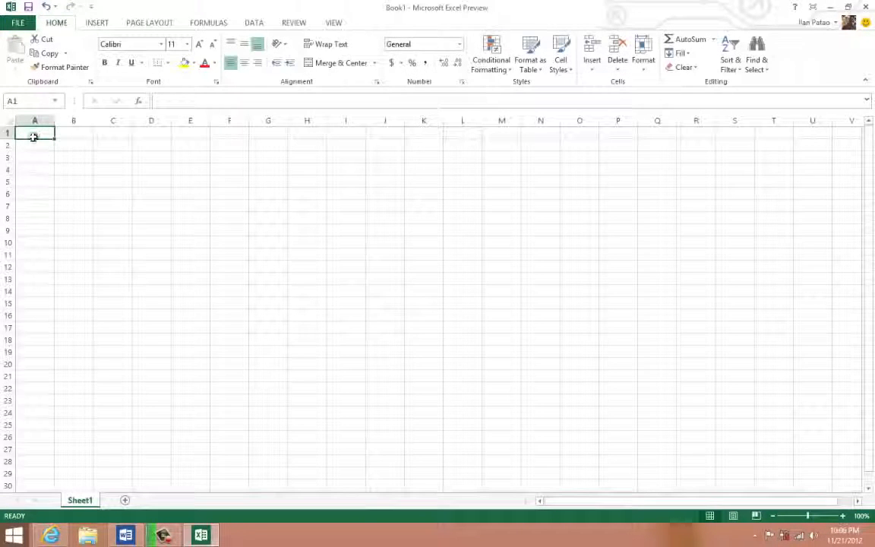
pyautogui.moveTo(230, 247); pyautogui.dragTo(608, 256)
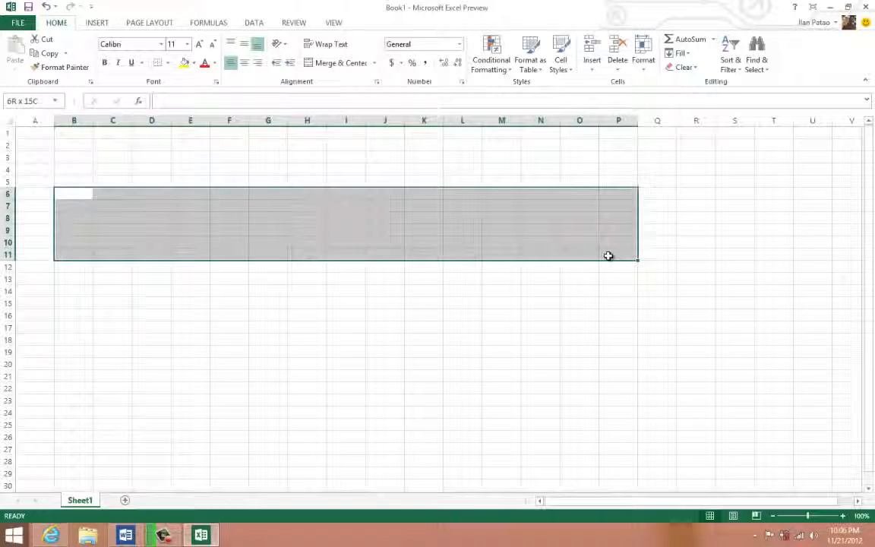
pyautogui.moveTo(157, 134); pyautogui.dragTo(155, 315)
pyautogui.click(217, 254)
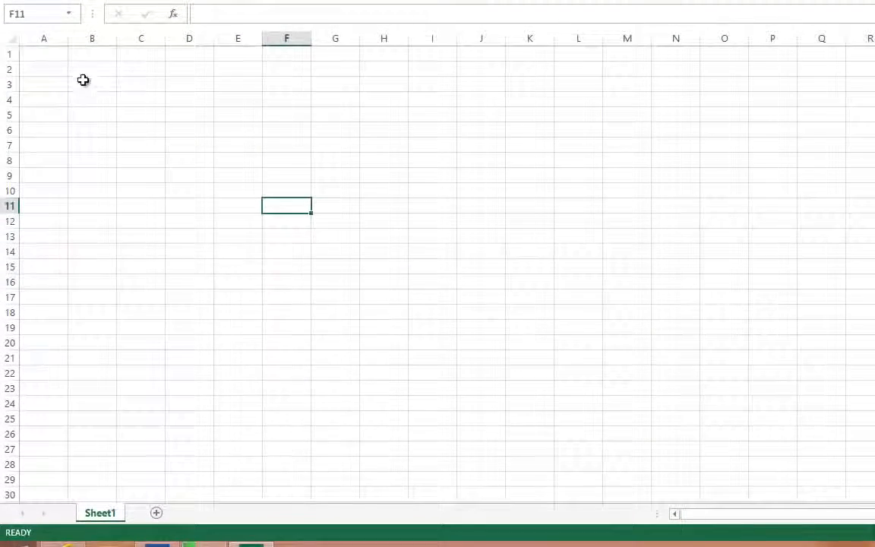
# - Enter the numbers 1, 3, 5, 4 and 2 down cells A1:A5
pyautogui.click(43, 54)
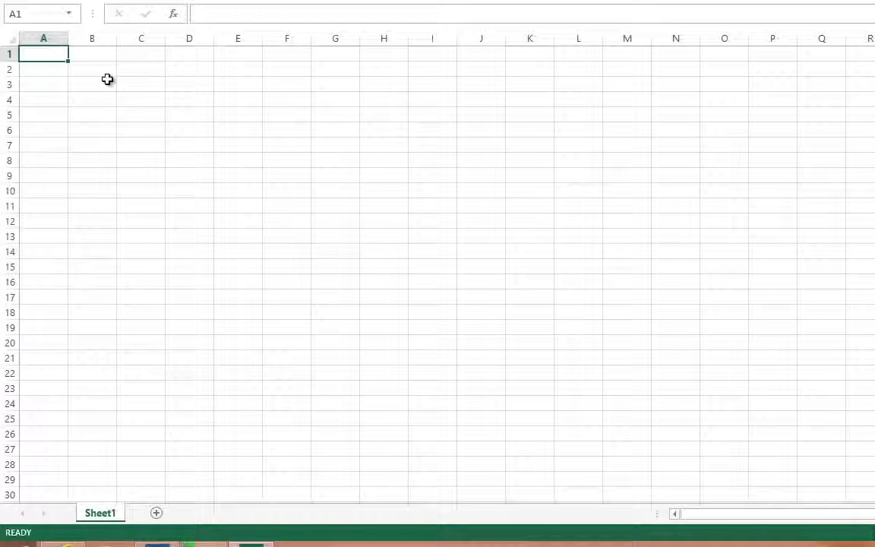
pyautogui.write('1')
pyautogui.press('Return')
pyautogui.write('3')
pyautogui.press('Return')
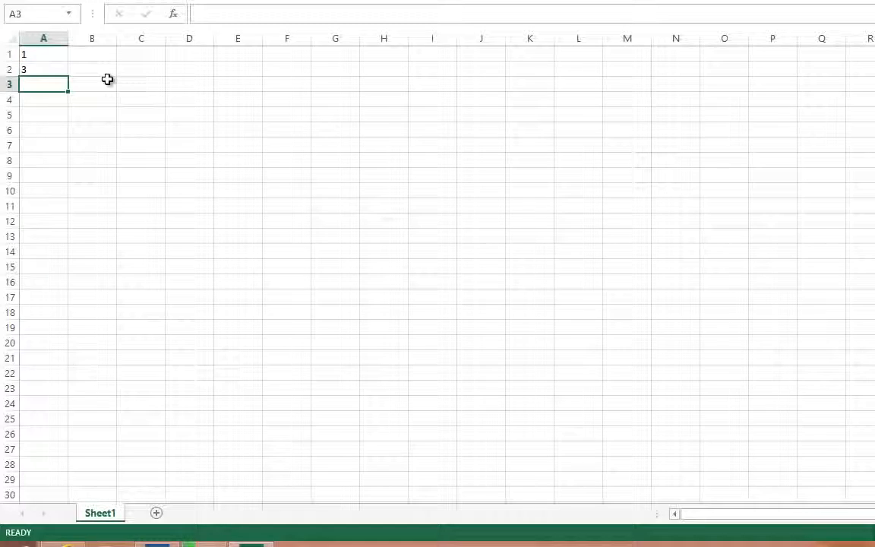
pyautogui.write('5')
pyautogui.press('Return')
pyautogui.write('4')
pyautogui.press('Return')
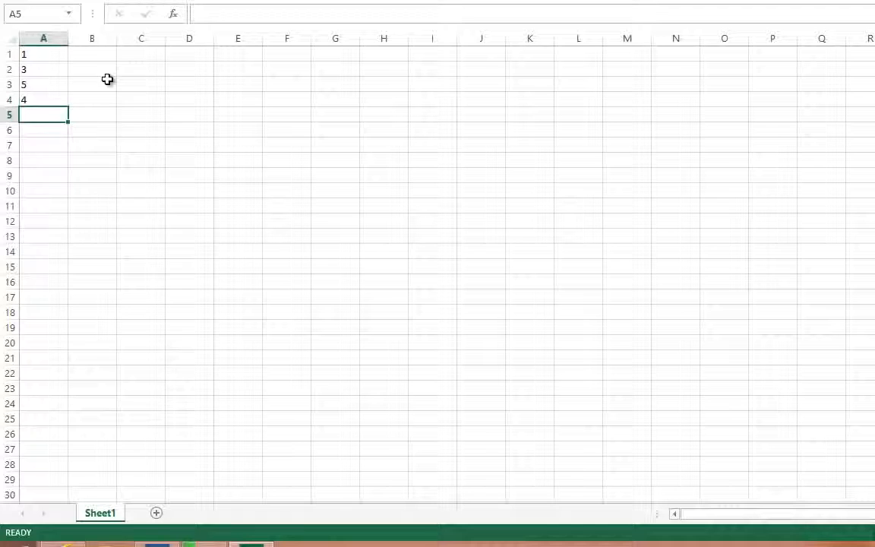
pyautogui.write('2')
pyautogui.click(129, 100)
# - Custom sort only cells A2:A4 by Column A values, Smallest to Largest, without headers
pyautogui.moveTo(46, 73); pyautogui.dragTo(45, 97)
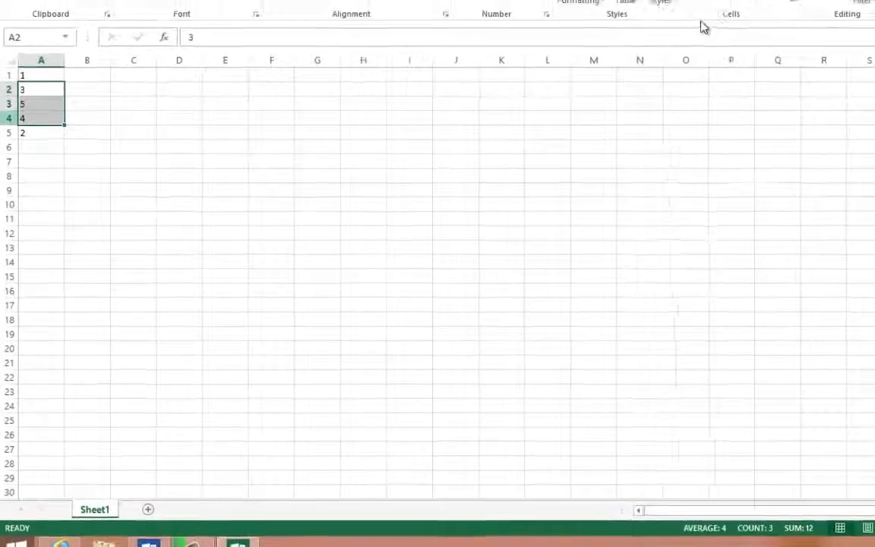
pyautogui.click(730, 61)
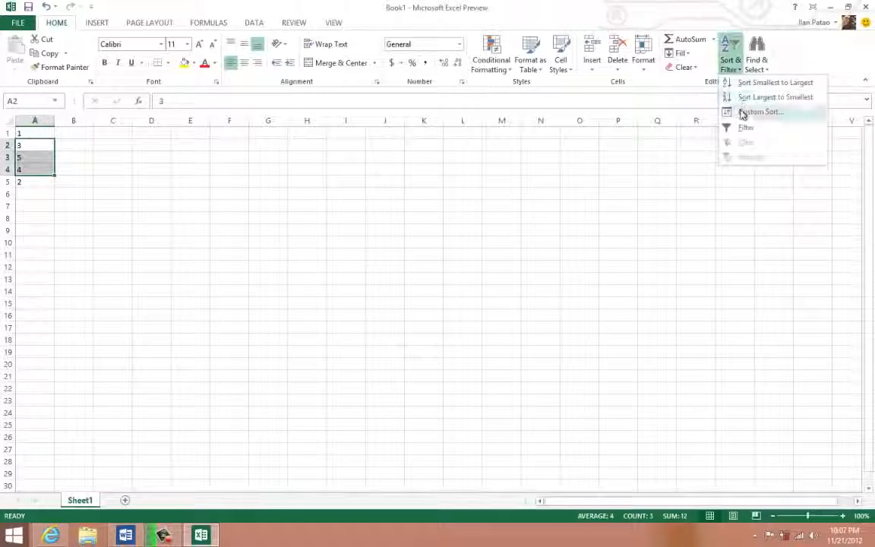
pyautogui.click(728, 112)
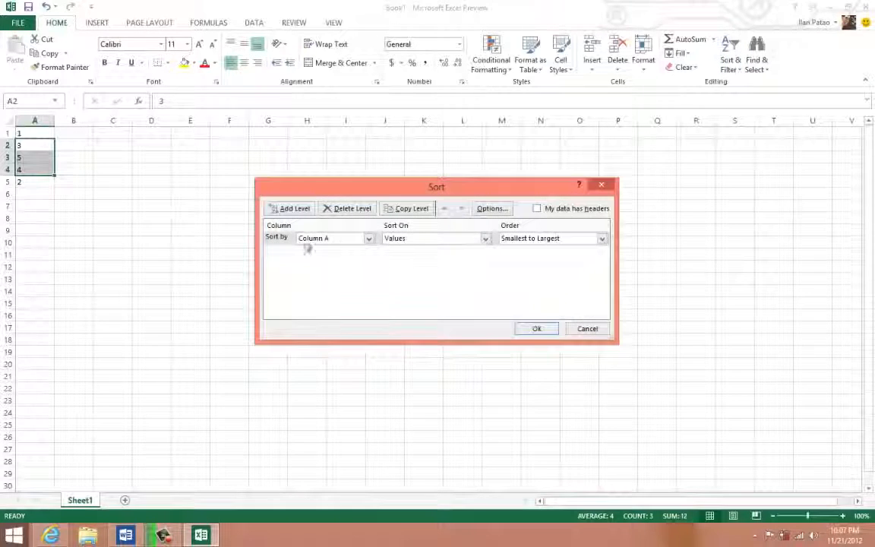
pyautogui.click(537, 332)
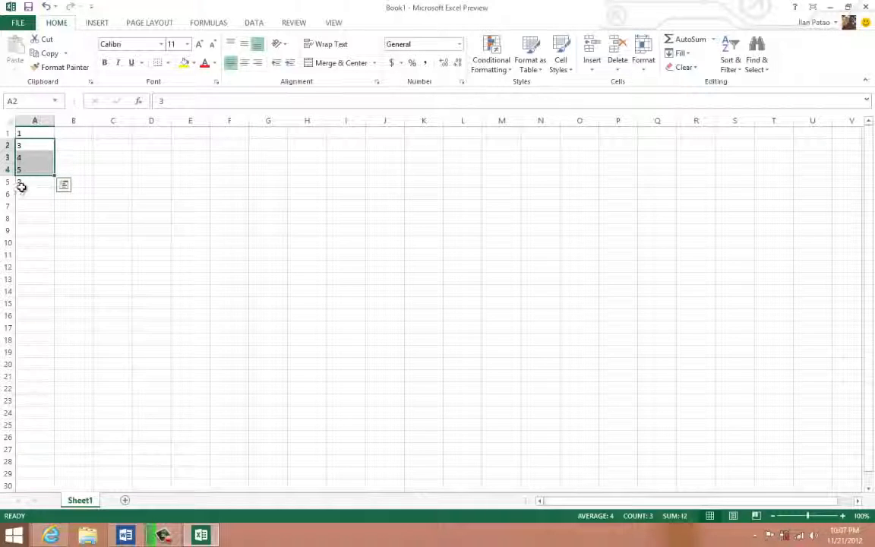
# - Custom sort the whole list A1:A5 by Column A values, Smallest to Largest, without headers
pyautogui.moveTo(21, 188); pyautogui.dragTo(20, 131)
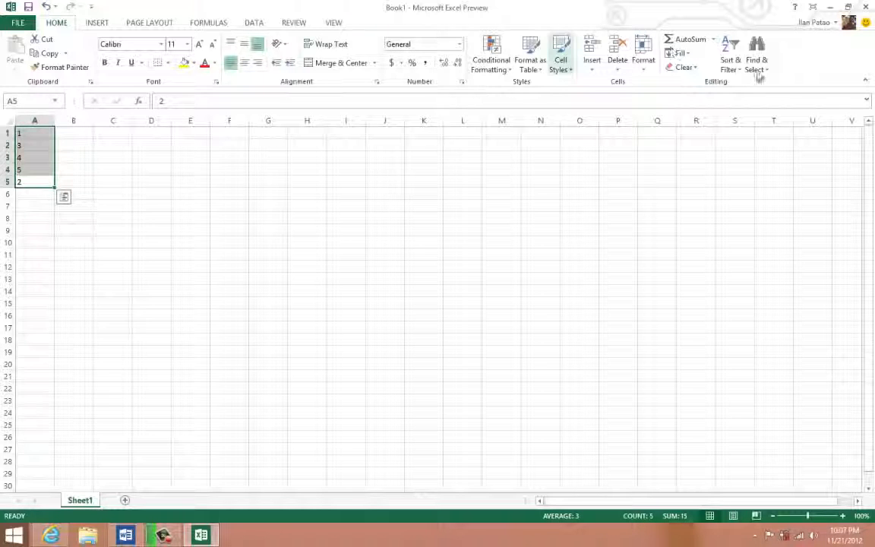
pyautogui.click(735, 68)
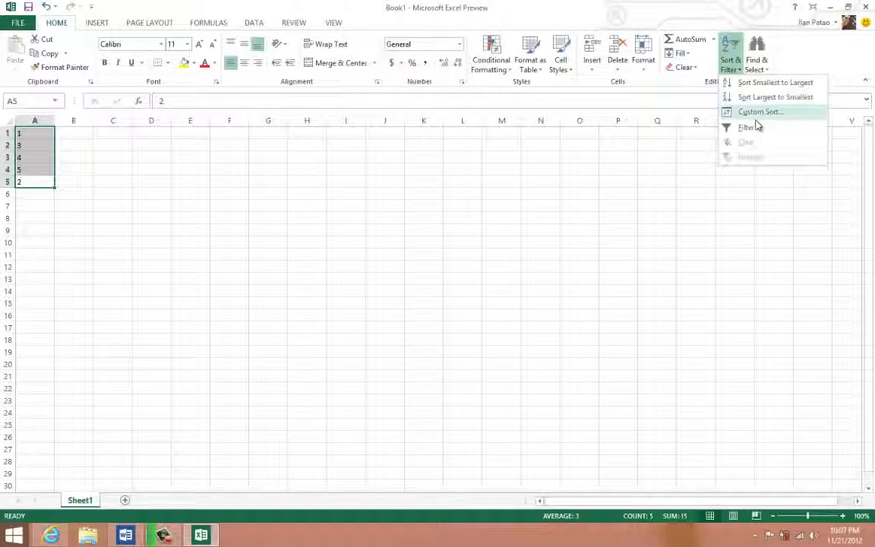
pyautogui.click(757, 113)
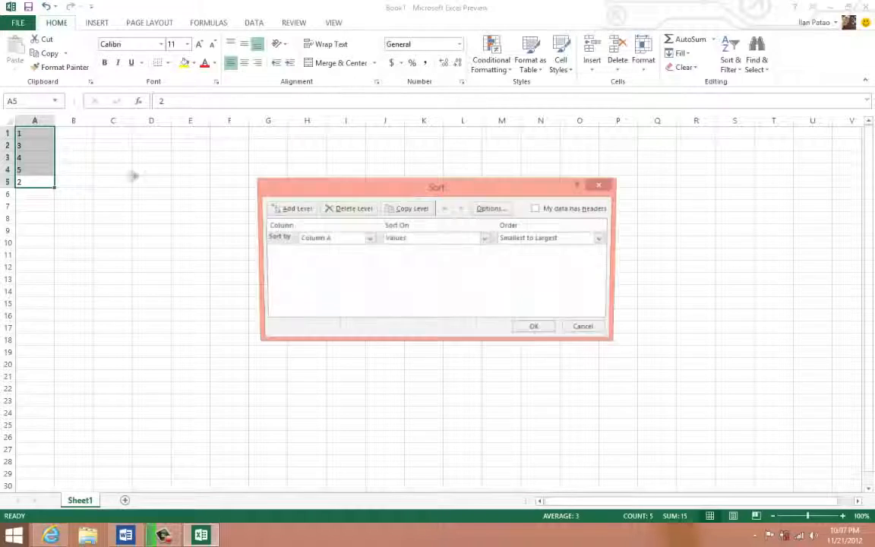
pyautogui.click(537, 328)
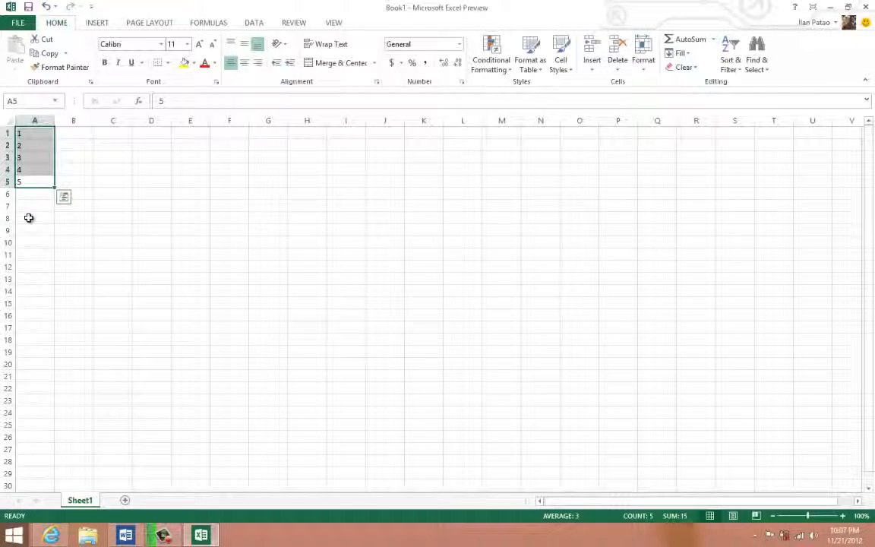
# - Clear the contents of cells A1:A6 and deselect the range
pyautogui.moveTo(29, 193); pyautogui.dragTo(29, 114)
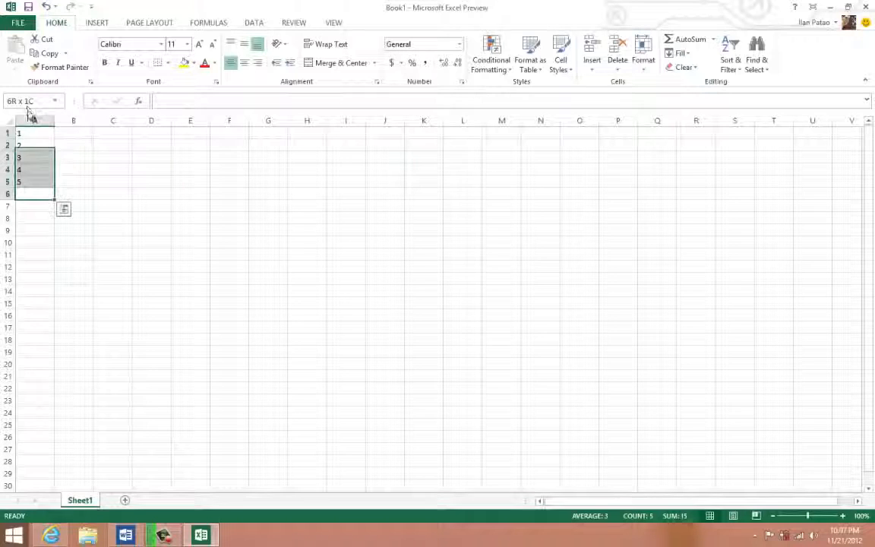
pyautogui.press('Delete')
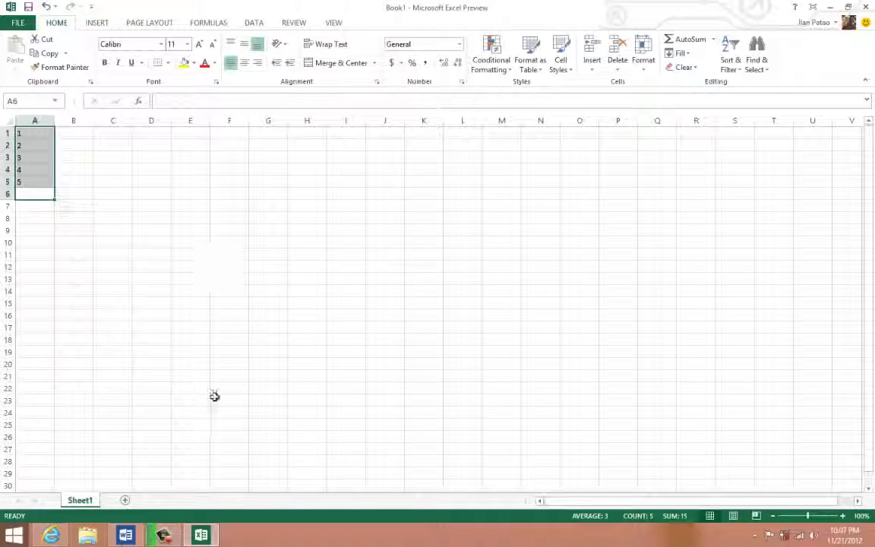
pyautogui.click(122, 291)
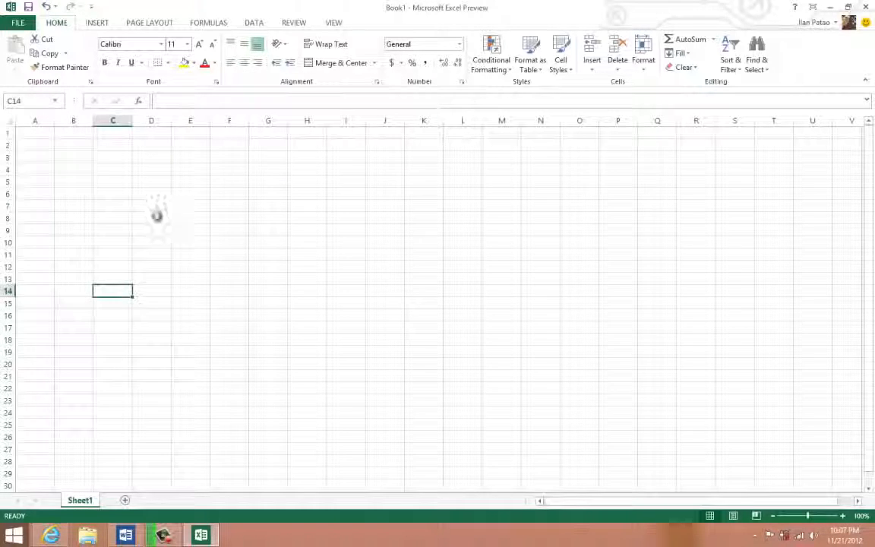
# - Practise selecting cell ranges down column D, including D2:D18, and the block B3:E5, finishing with only cell A1 selected
pyautogui.moveTo(158, 215); pyautogui.dragTo(154, 264)
pyautogui.moveTo(157, 143); pyautogui.dragTo(142, 345)
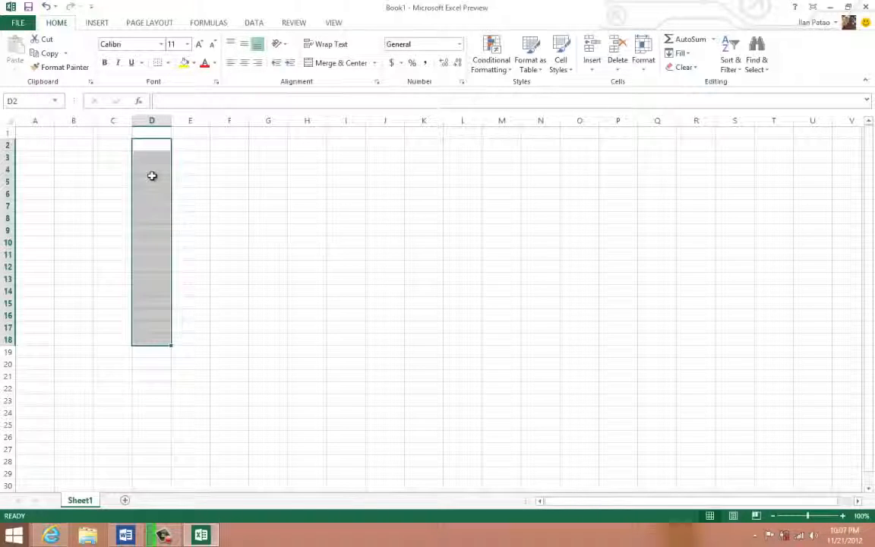
pyautogui.moveTo(152, 177); pyautogui.dragTo(156, 275)
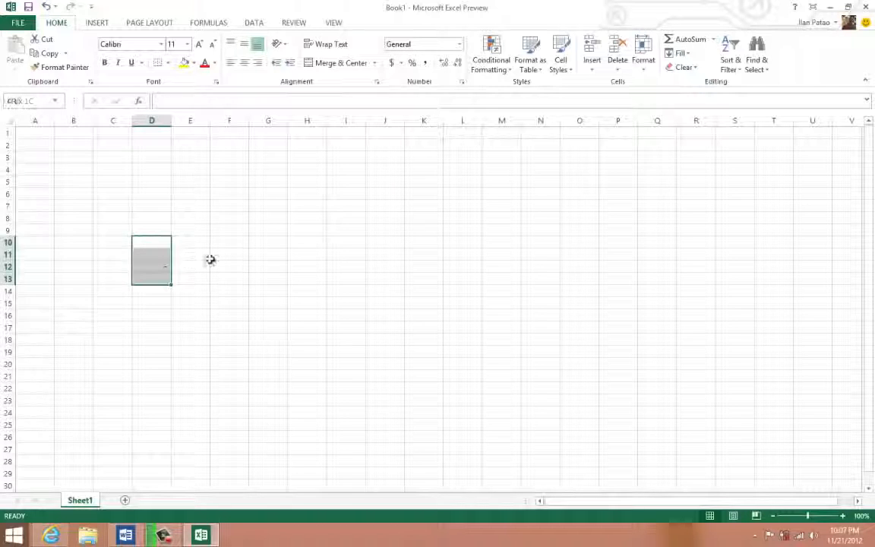
pyautogui.click(87, 179)
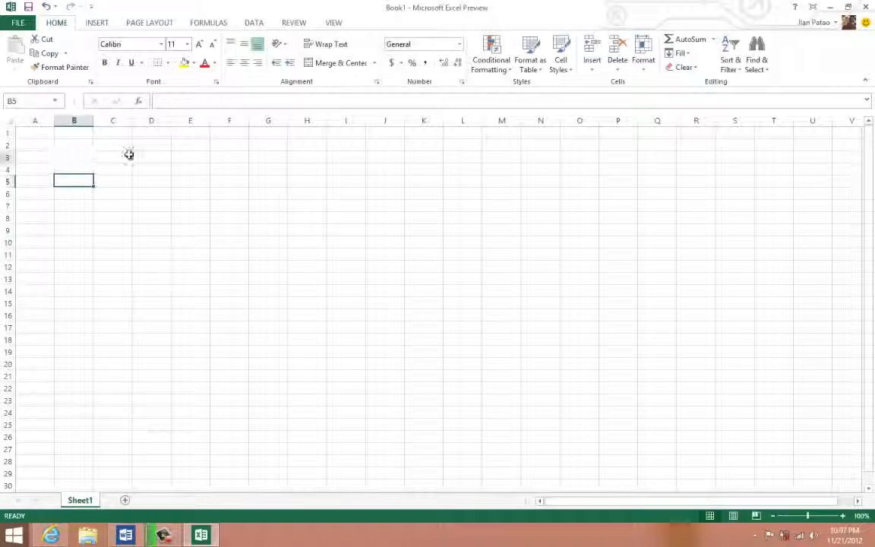
pyautogui.moveTo(74, 158); pyautogui.dragTo(189, 180)
pyautogui.click(104, 204)
pyautogui.click(34, 136)
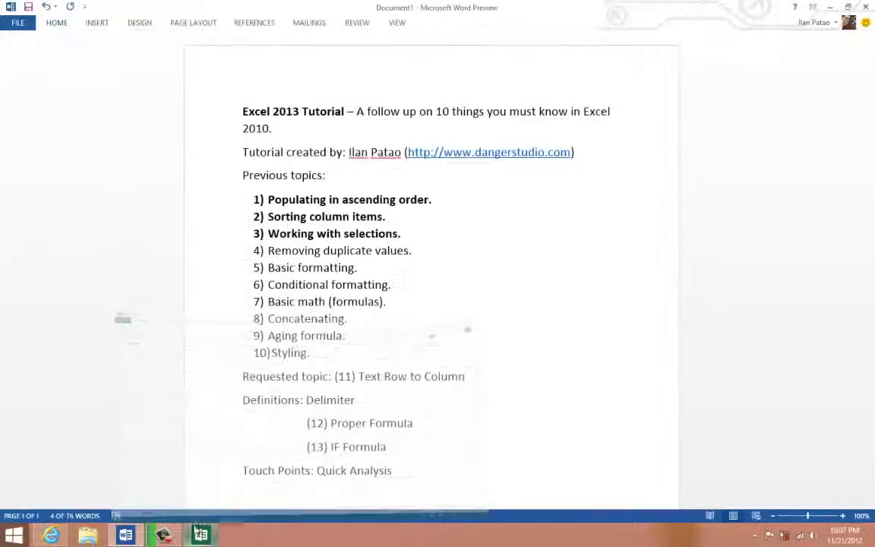
# - Switch to the Word topic list and make the fourth item, "Removing duplicate values.", bold
pyautogui.moveTo(412, 251); pyautogui.dragTo(283, 256)
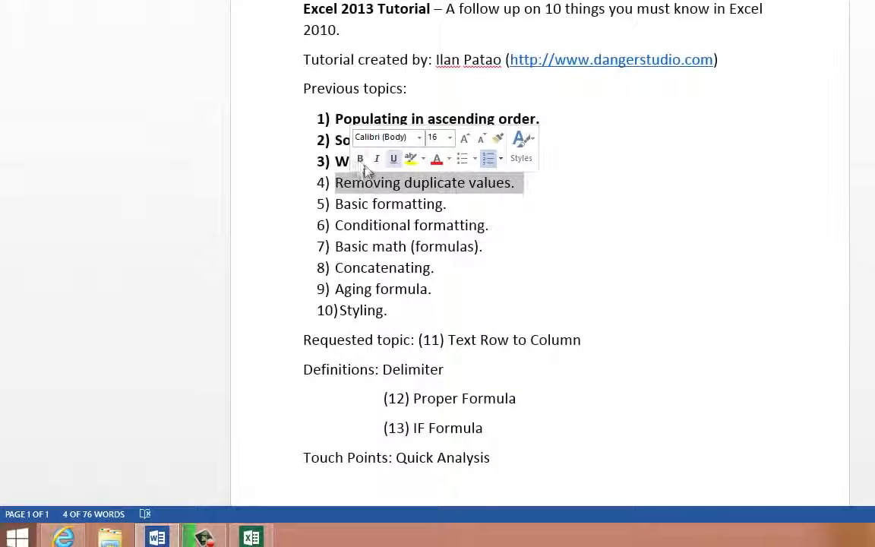
pyautogui.click(360, 164)
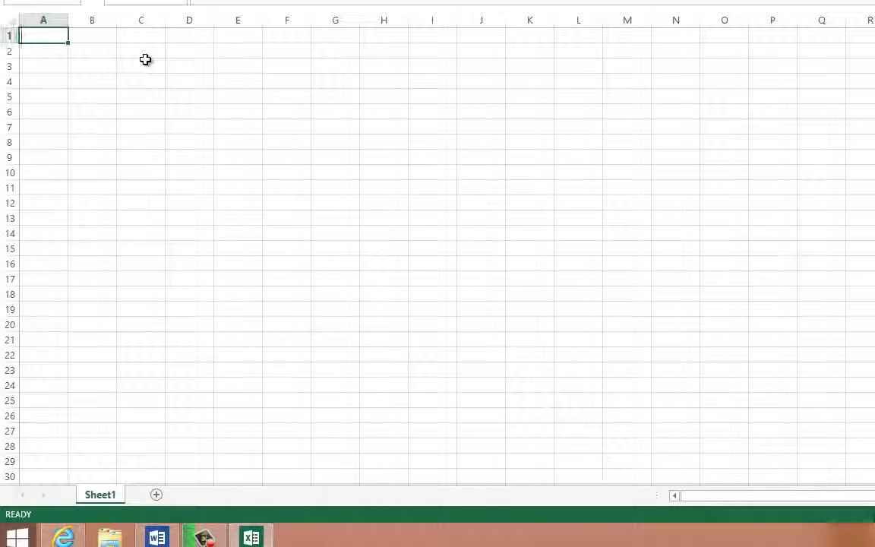
# - Return to the Excel workbook and enter 1, 2, 2, 3, 3, 3, 4, 4 and 5 down cells A1:A9
pyautogui.write('1')
pyautogui.press('Return')
pyautogui.press('Up')
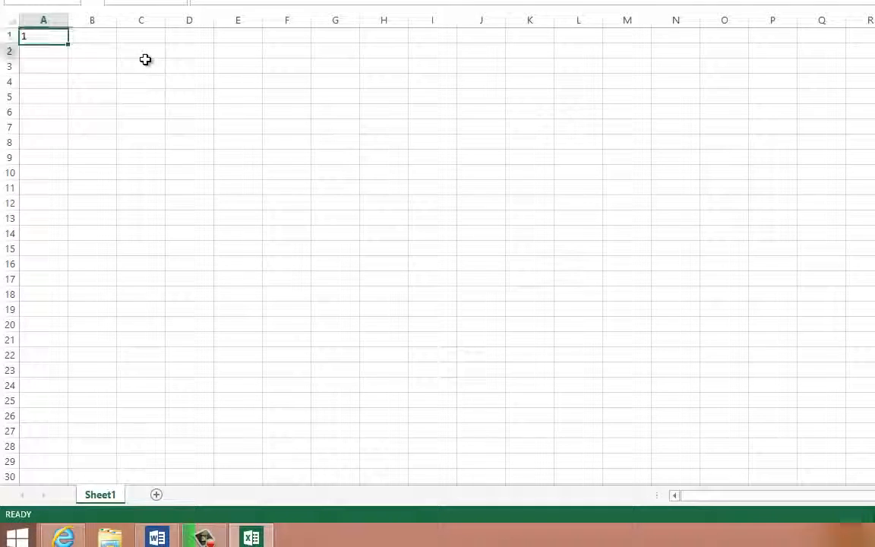
pyautogui.write('2')
pyautogui.press('Return')
pyautogui.write('3')
pyautogui.press('Return')
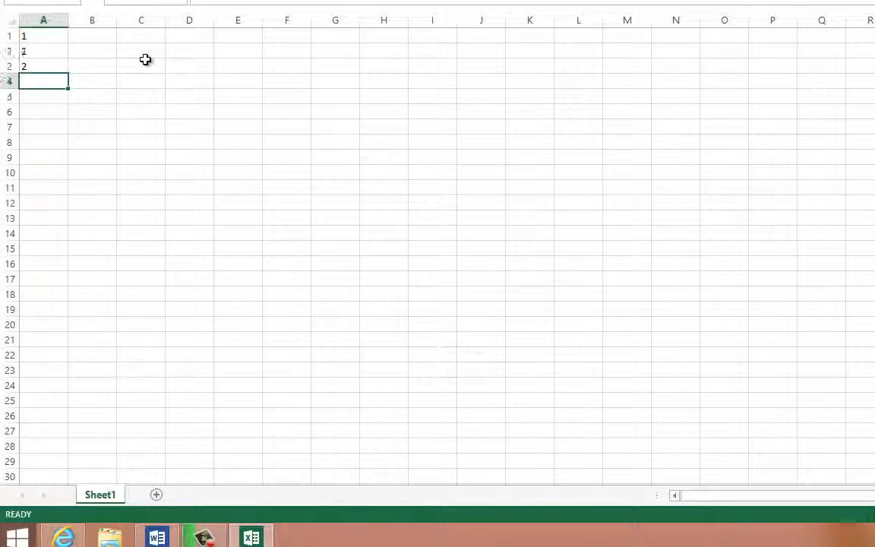
pyautogui.write('3')
pyautogui.press('Return')
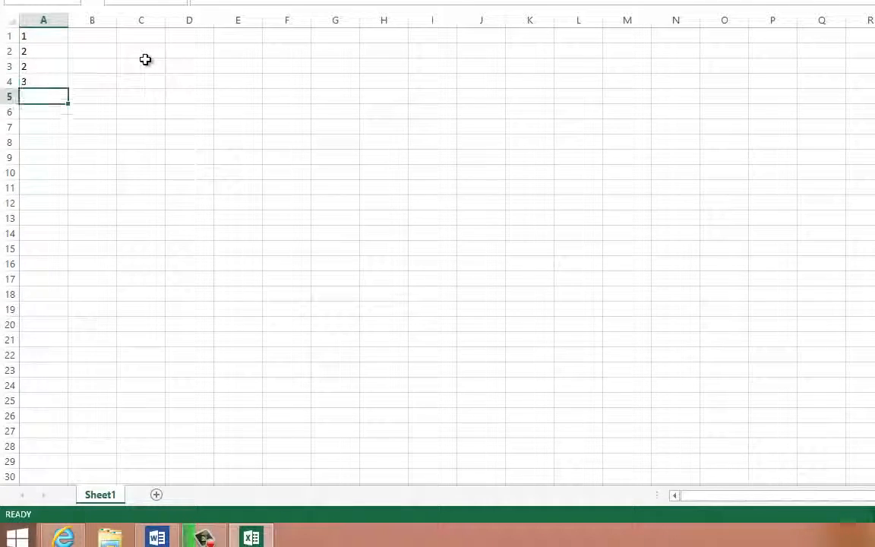
pyautogui.write('3')
pyautogui.press('Return')
pyautogui.write('3')
pyautogui.press('Return')
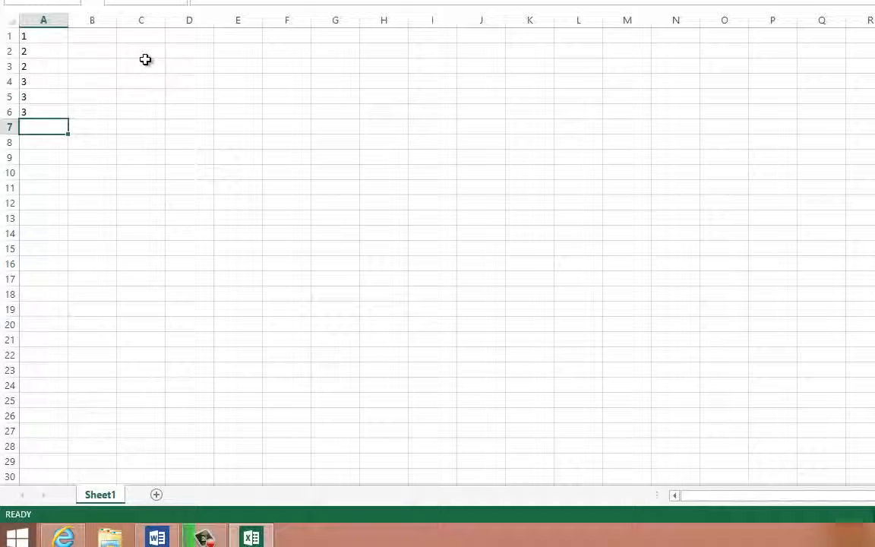
pyautogui.write('4')
pyautogui.press('Return')
pyautogui.write('4')
pyautogui.press('Return')
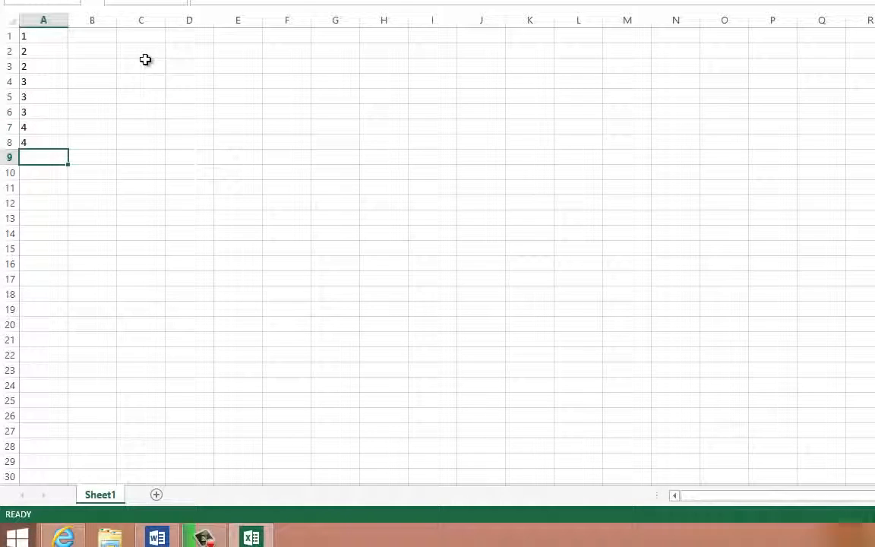
pyautogui.write('5')
pyautogui.press('Return')
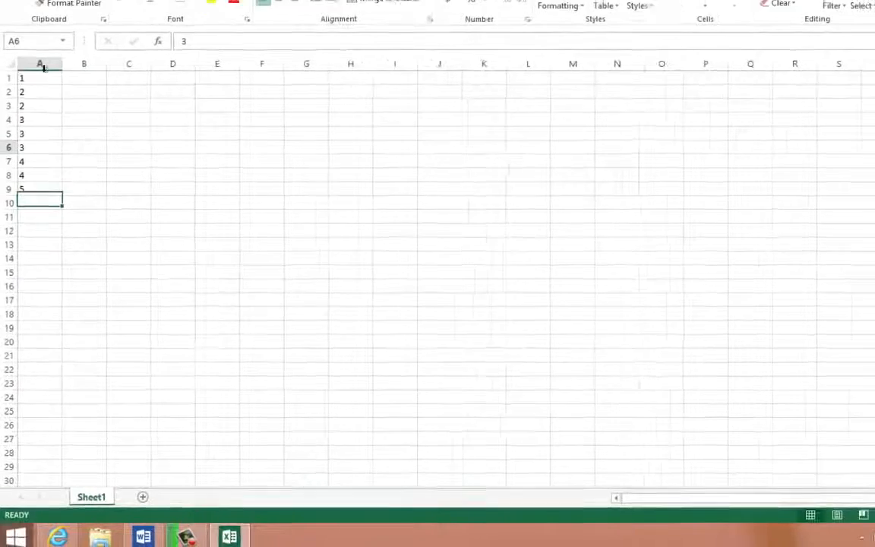
# - Remove the duplicate values from the whole of Column A, treating the data as having no headers
pyautogui.click(41, 65)
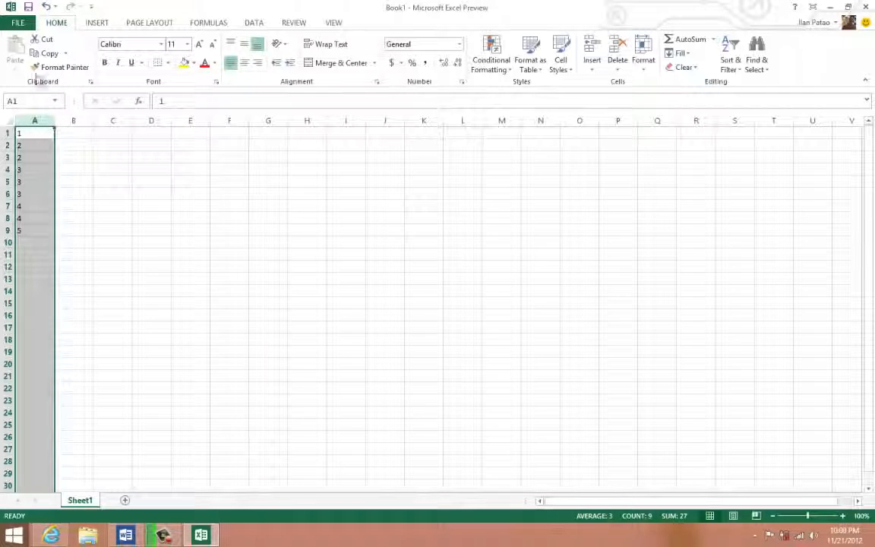
pyautogui.click(256, 24)
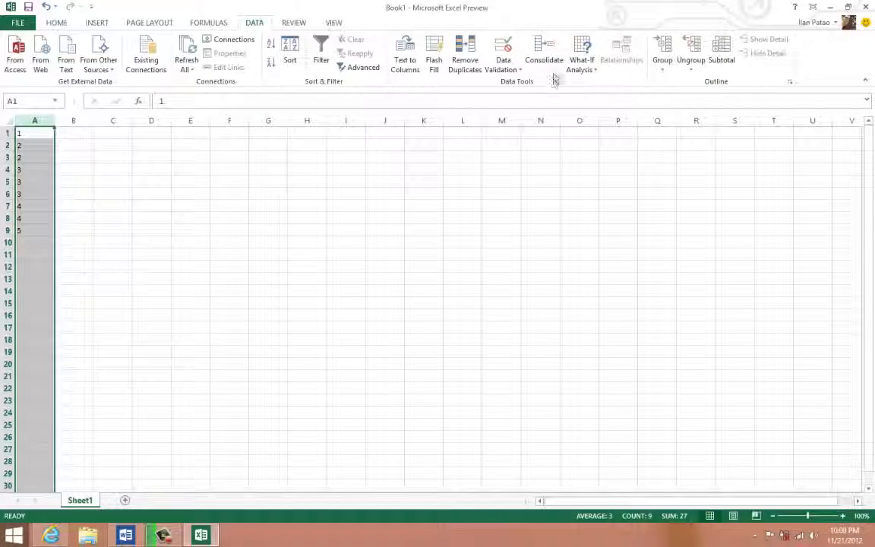
pyautogui.click(465, 65)
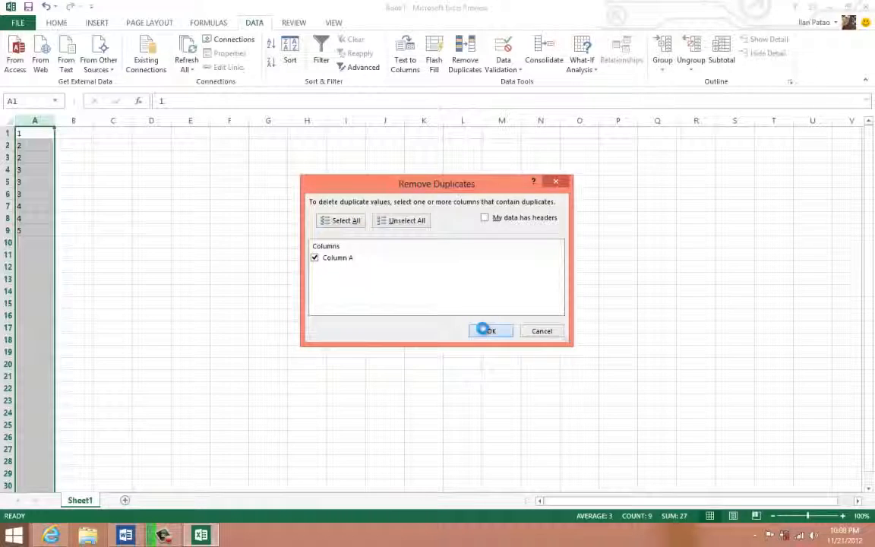
pyautogui.click(490, 331)
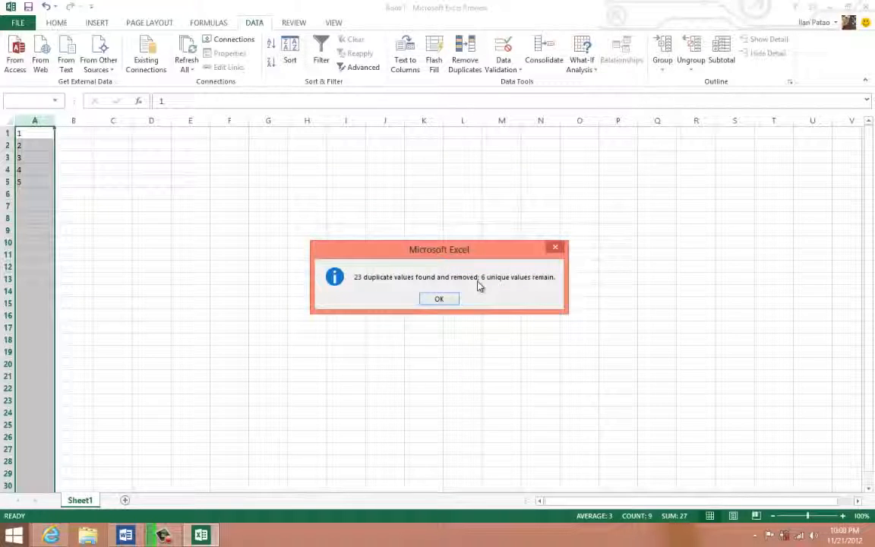
pyautogui.click(437, 297)
# - Select the remaining list and clear the contents of cells A1:A7
pyautogui.moveTo(27, 137); pyautogui.dragTo(29, 180)
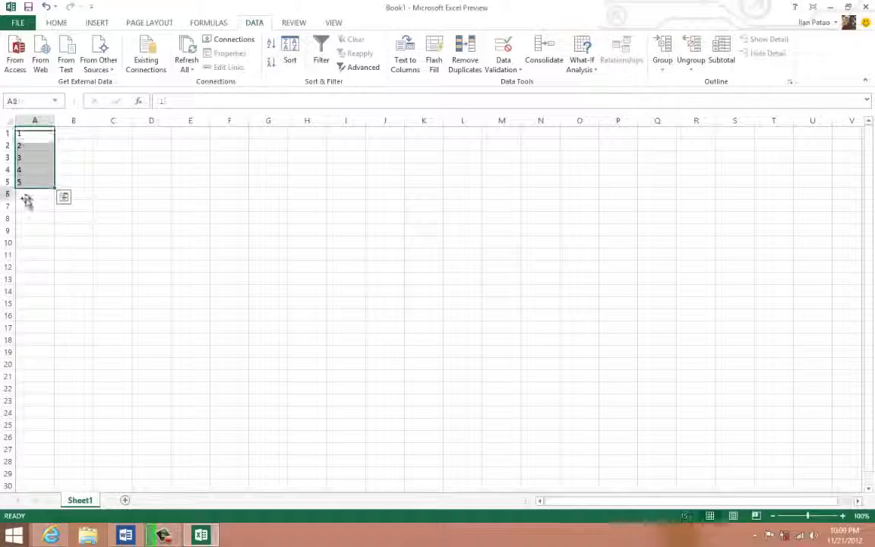
pyautogui.click(27, 195)
pyautogui.moveTo(32, 133); pyautogui.dragTo(6, 179)
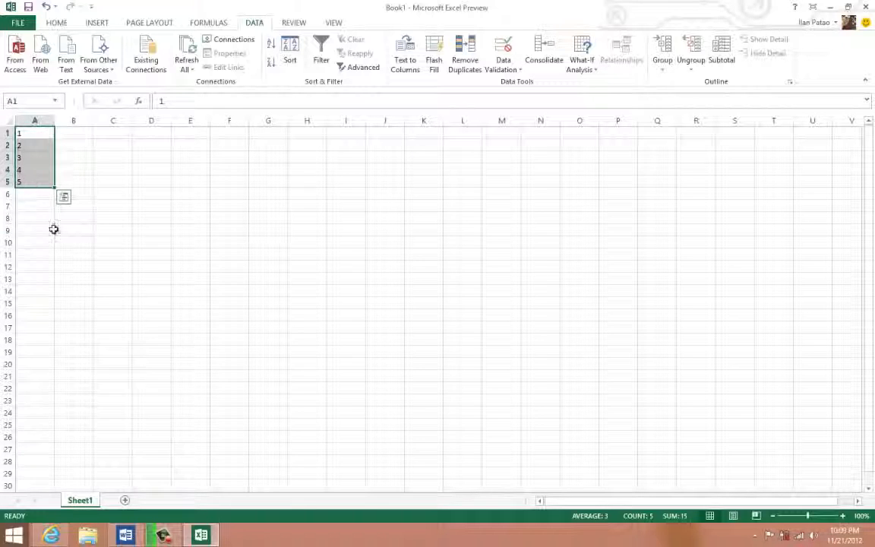
pyautogui.moveTo(34, 206); pyautogui.dragTo(27, 114)
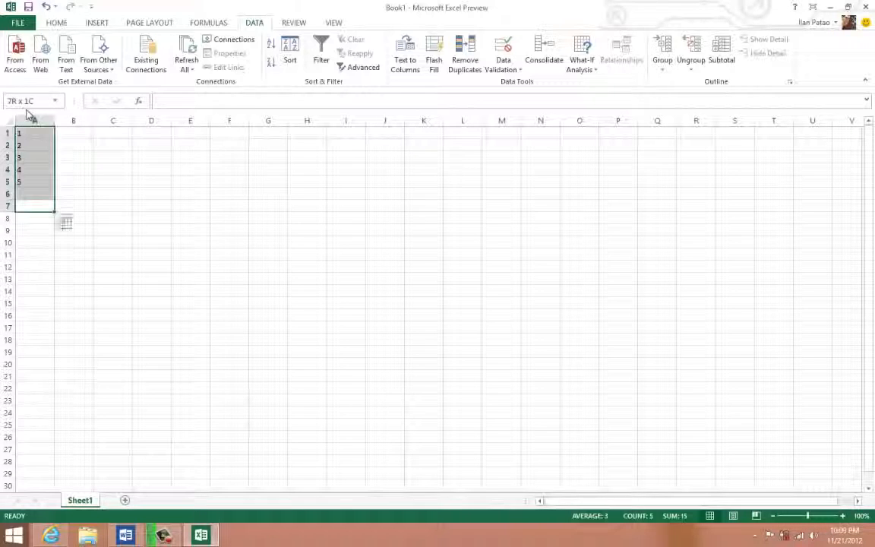
pyautogui.press('Delete')
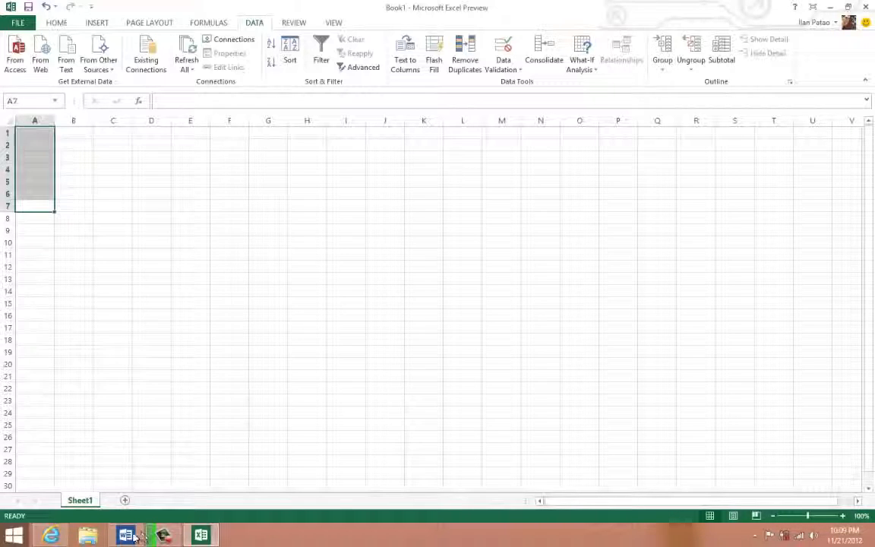
# - Switch to the Word topic list and make the fifth item, "Basic formatting.", bold
pyautogui.click(129, 536)
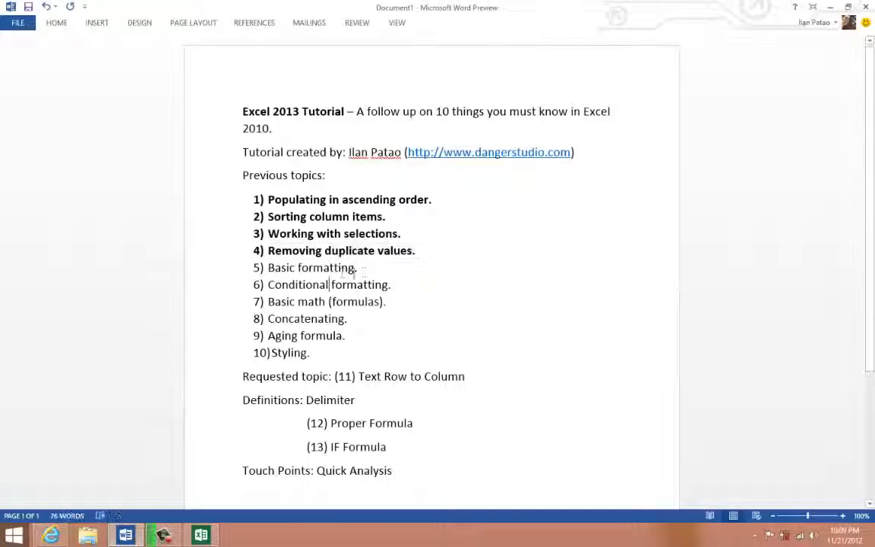
pyautogui.tripleClick(270, 268)
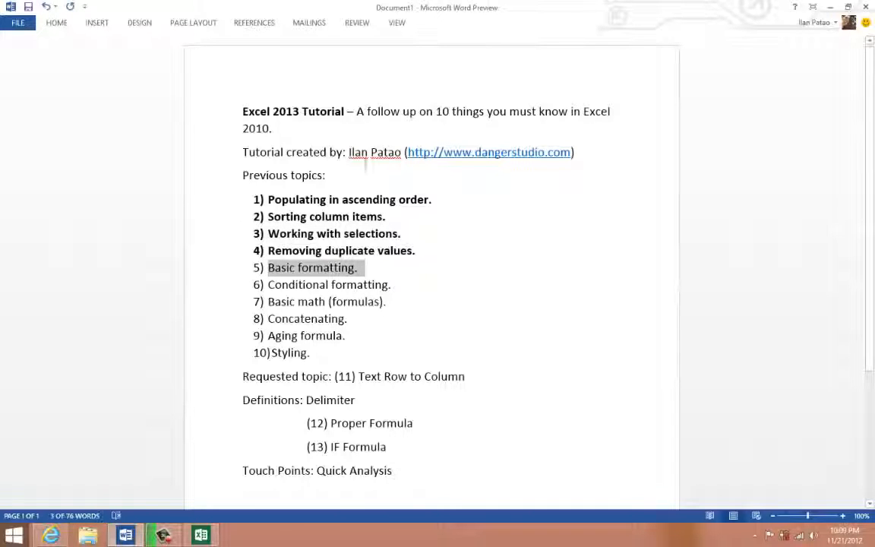
pyautogui.rightClick(323, 270)
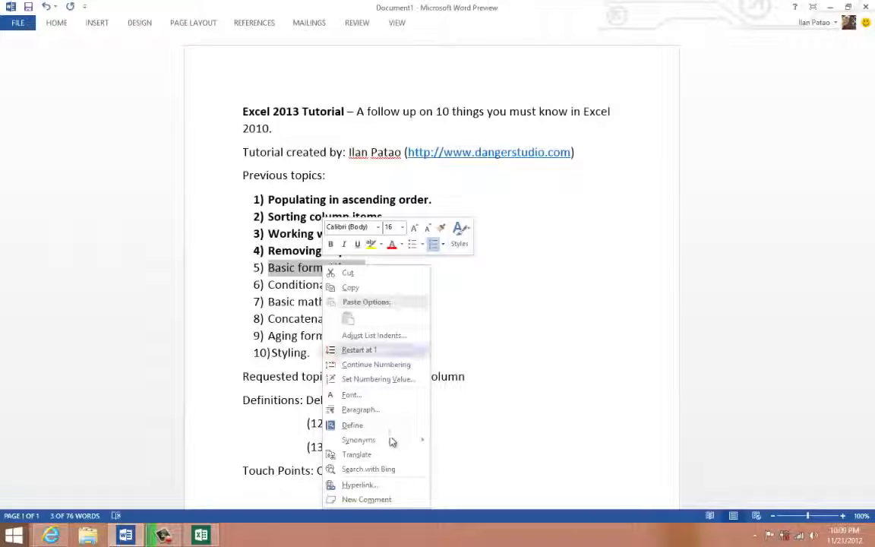
pyautogui.click(330, 243)
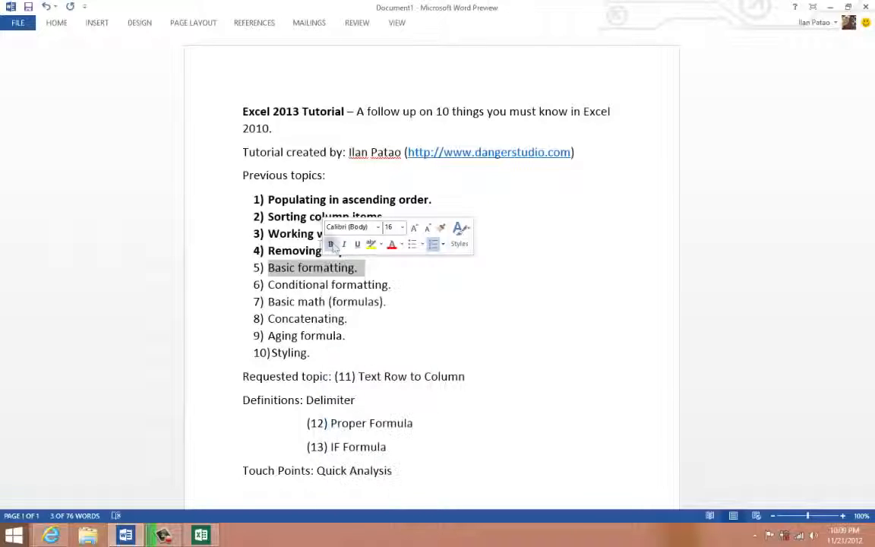
pyautogui.click(330, 243)
# - Return to the Excel workbook and enter a first name in cell A1
pyautogui.click(201, 537)
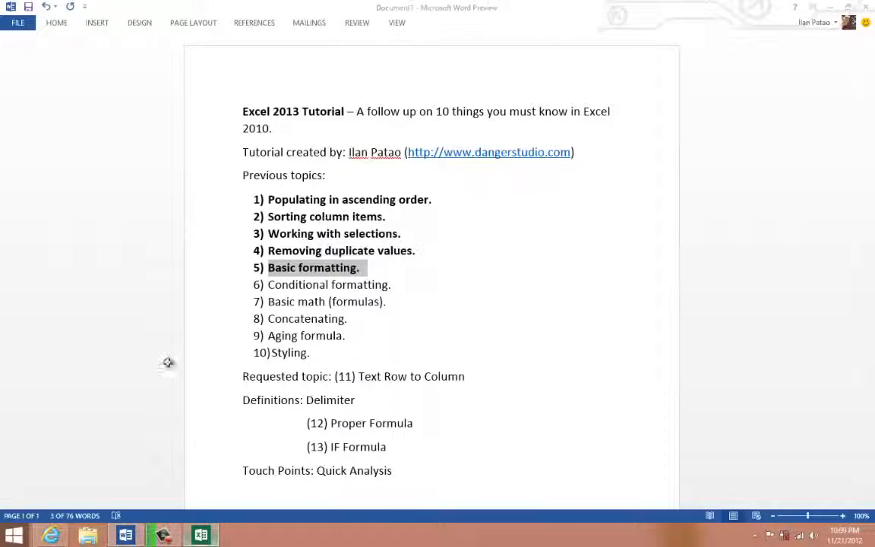
pyautogui.click(45, 193)
pyautogui.click(34, 132)
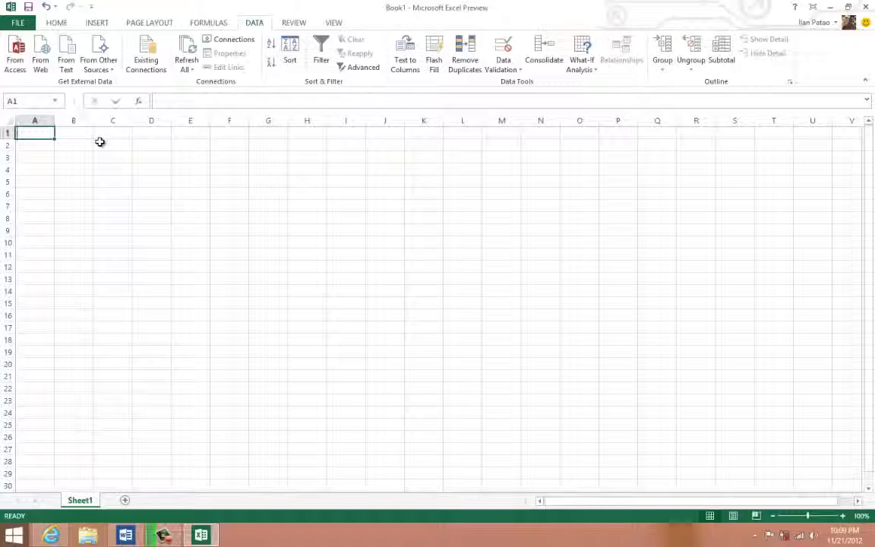
pyautogui.write('Ilan')
pyautogui.press('Return')
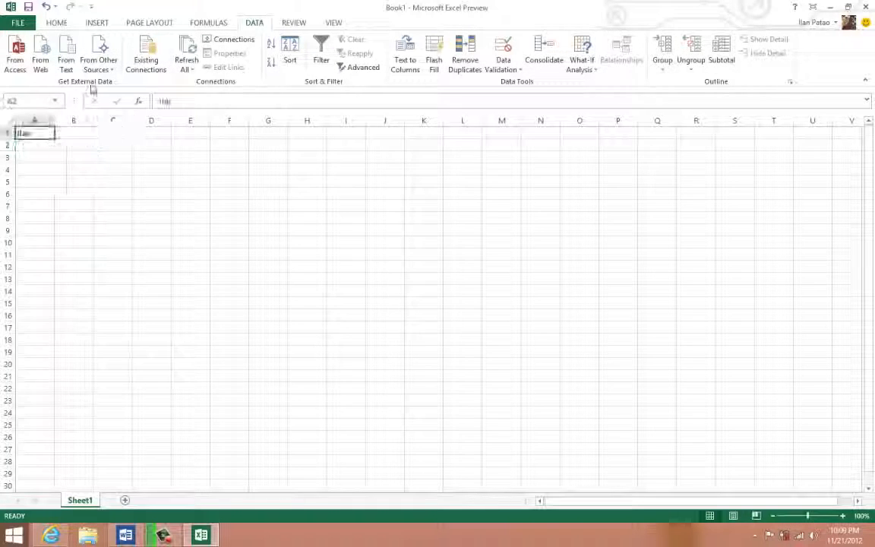
# - Format the name in cell A1 with red bold text and a yellow fill
pyautogui.click(60, 26)
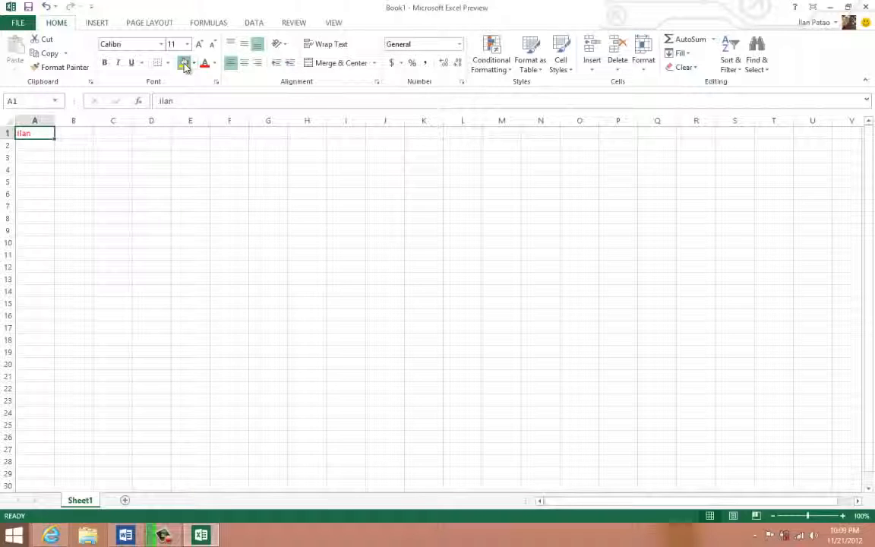
pyautogui.click(184, 65)
pyautogui.click(121, 134)
pyautogui.click(36, 136)
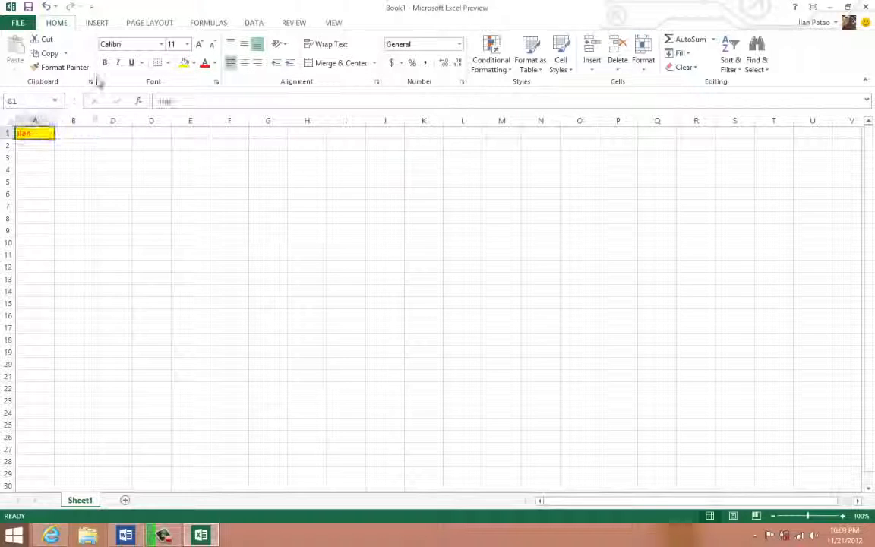
pyautogui.click(104, 63)
pyautogui.click(71, 193)
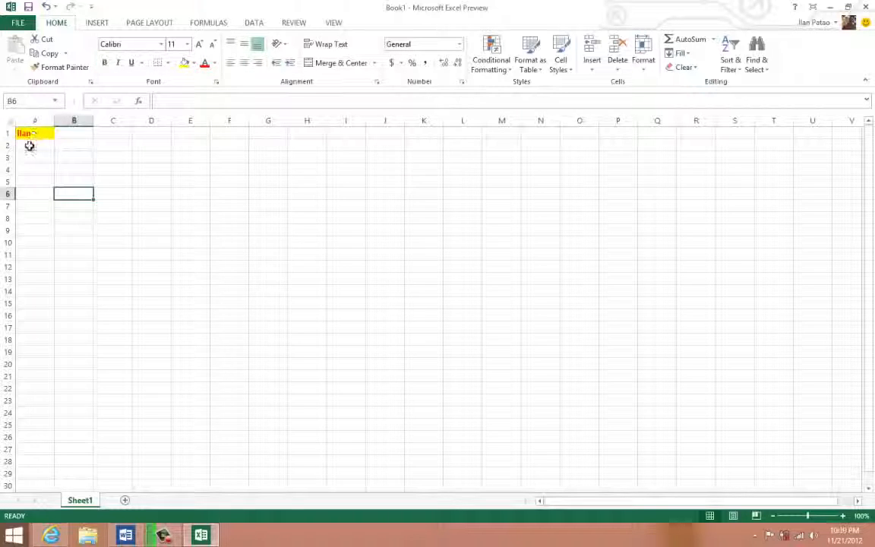
# - Enter two more first names in cells A2 and A3, and leave cell A3 selected
pyautogui.click(34, 135)
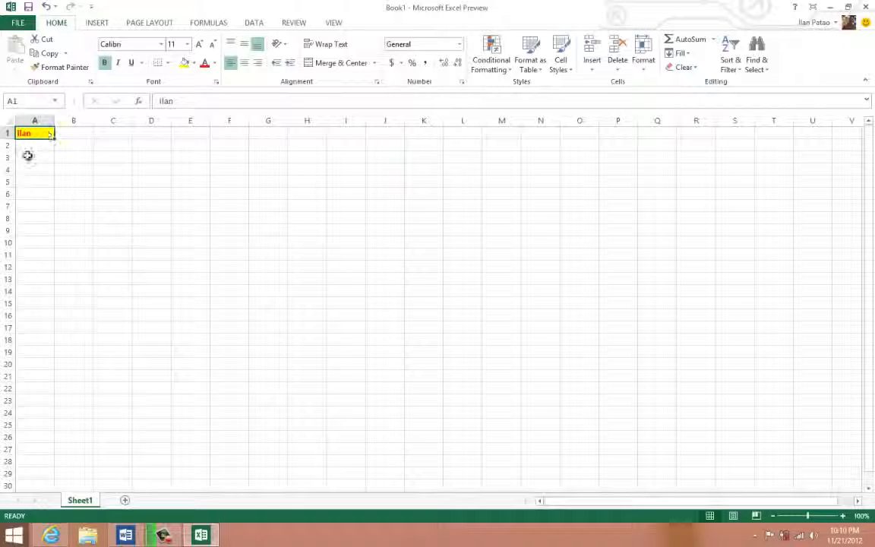
pyautogui.click(29, 146)
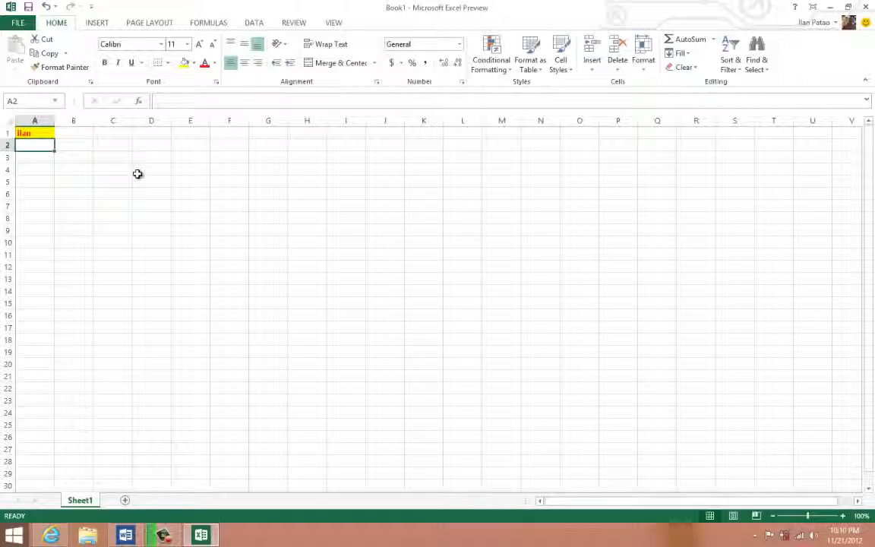
pyautogui.write('john')
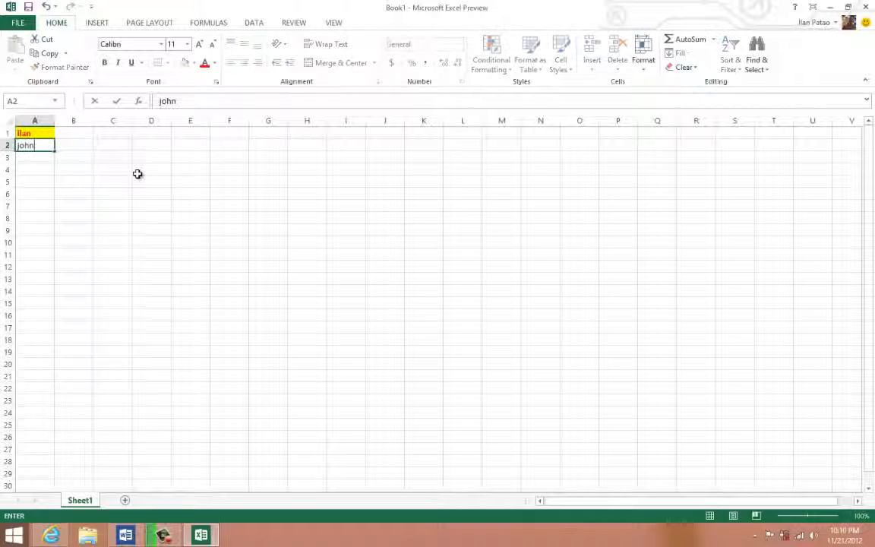
pyautogui.press('Return')
pyautogui.write('jane')
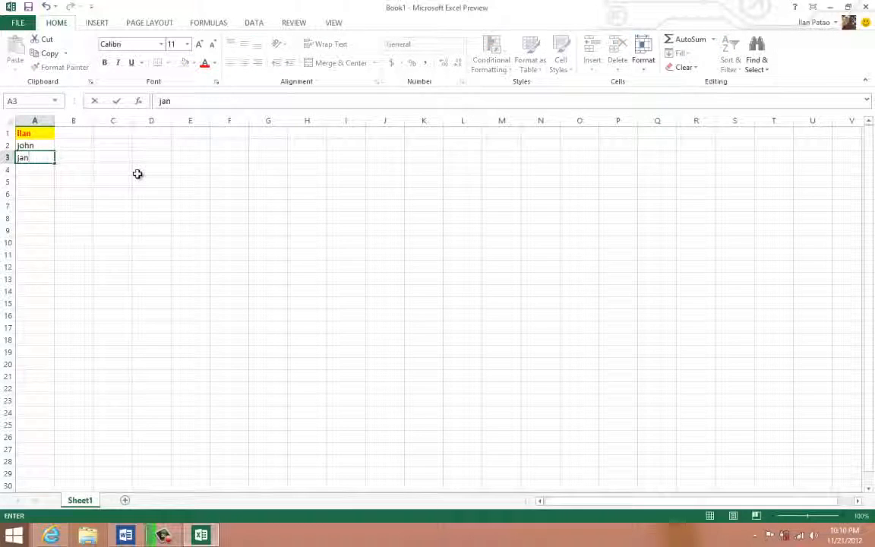
pyautogui.click(109, 195)
pyautogui.click(39, 157)
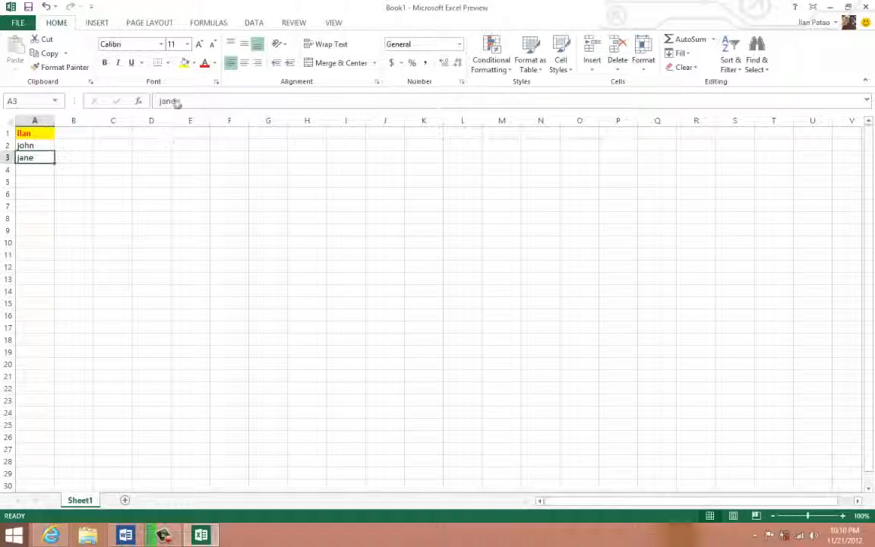
# - Format the name in cell A3 with bold red text and a yellow fill
pyautogui.click(184, 62)
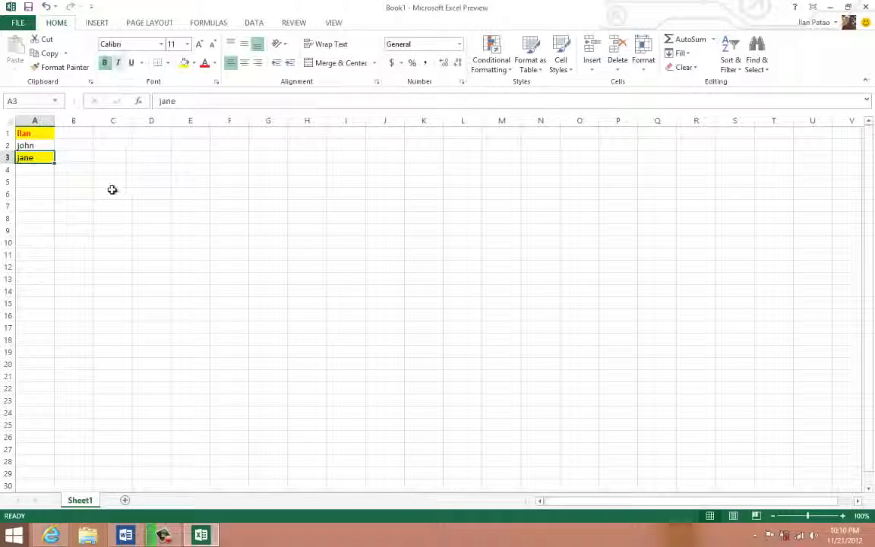
pyautogui.click(205, 64)
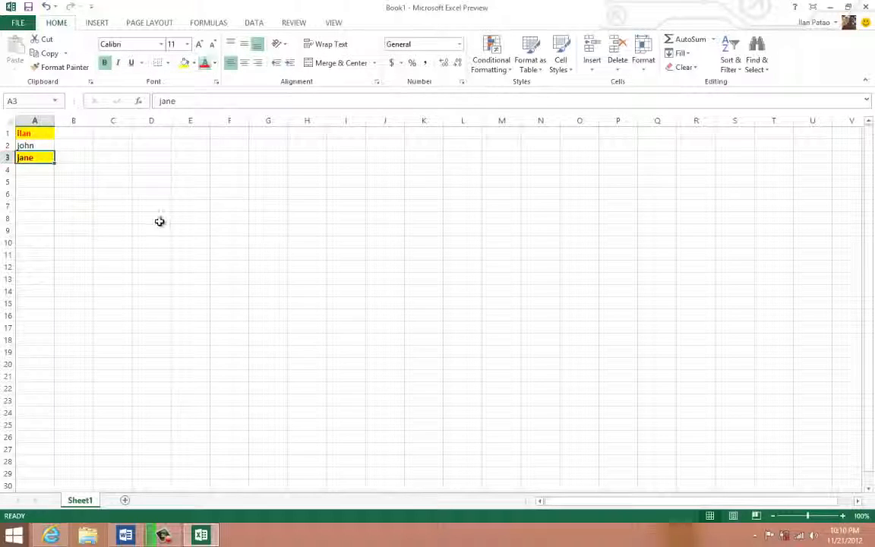
pyautogui.click(160, 220)
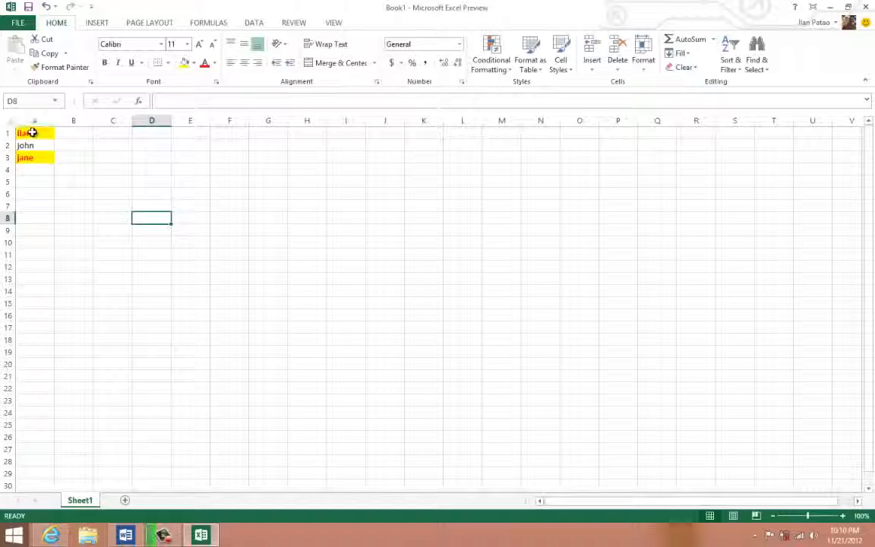
# - Custom sort the names in A1:A3 by cell color, with yellow cells on top
pyautogui.moveTo(33, 133); pyautogui.dragTo(31, 158)
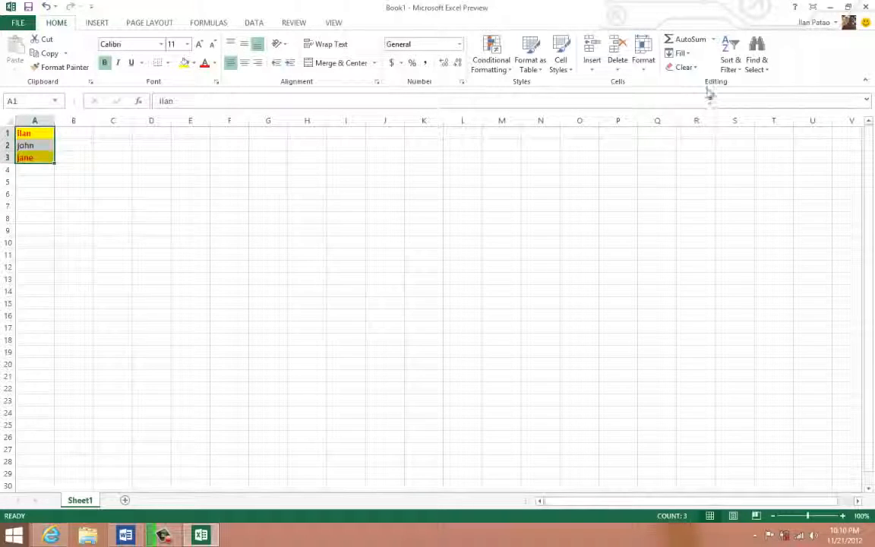
pyautogui.click(735, 69)
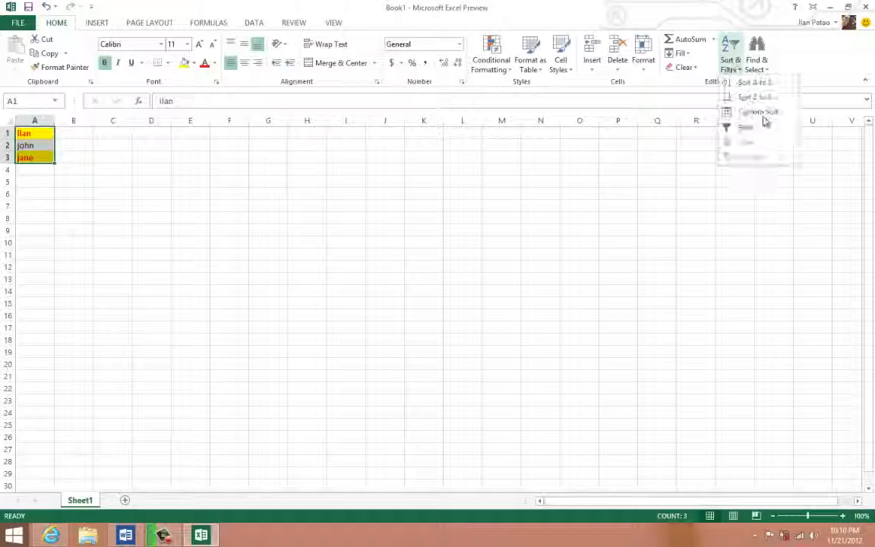
pyautogui.click(761, 115)
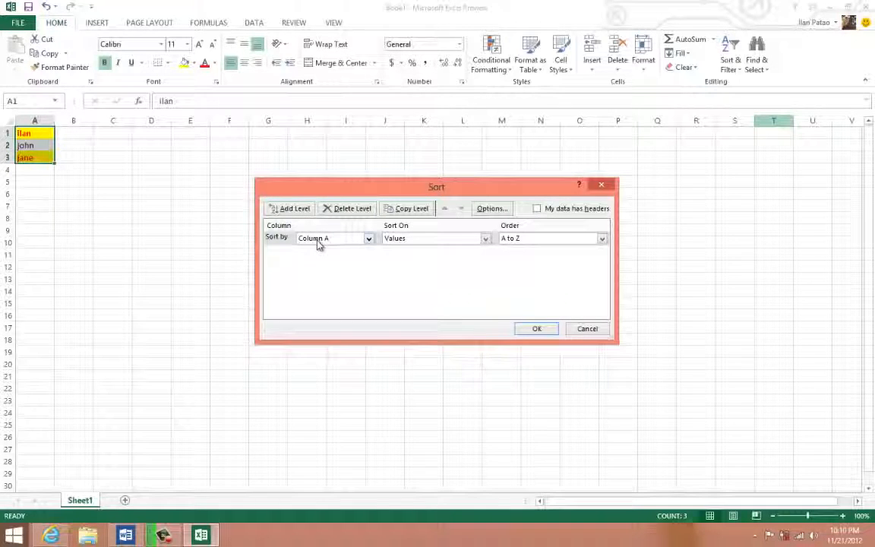
pyautogui.click(406, 240)
pyautogui.click(405, 257)
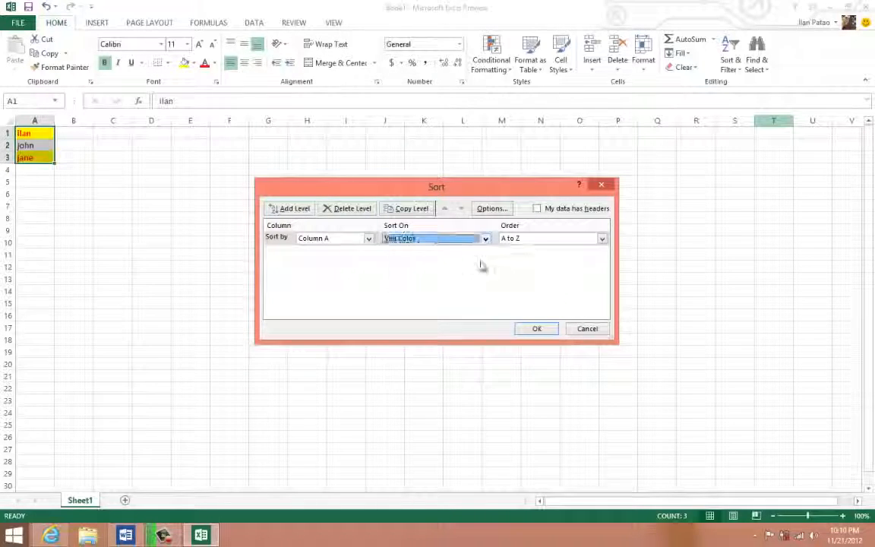
pyautogui.click(543, 240)
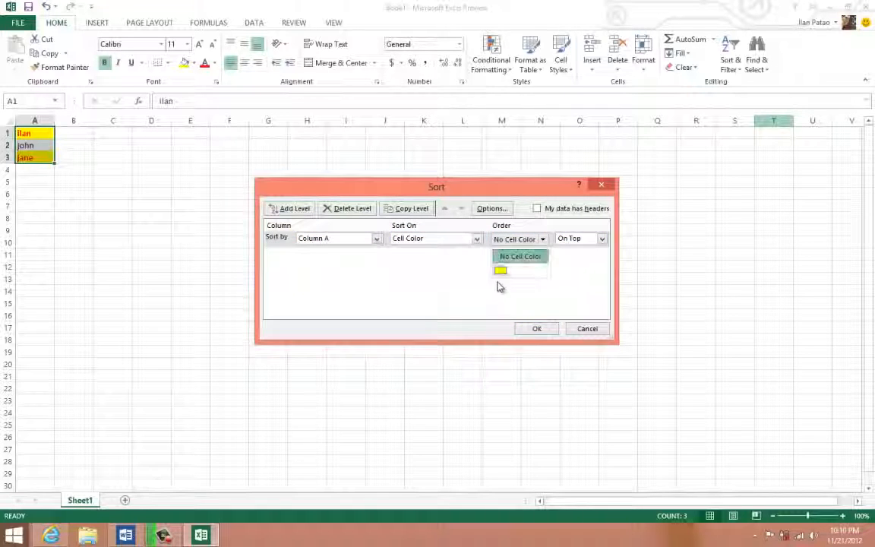
pyautogui.click(501, 273)
pyautogui.click(537, 327)
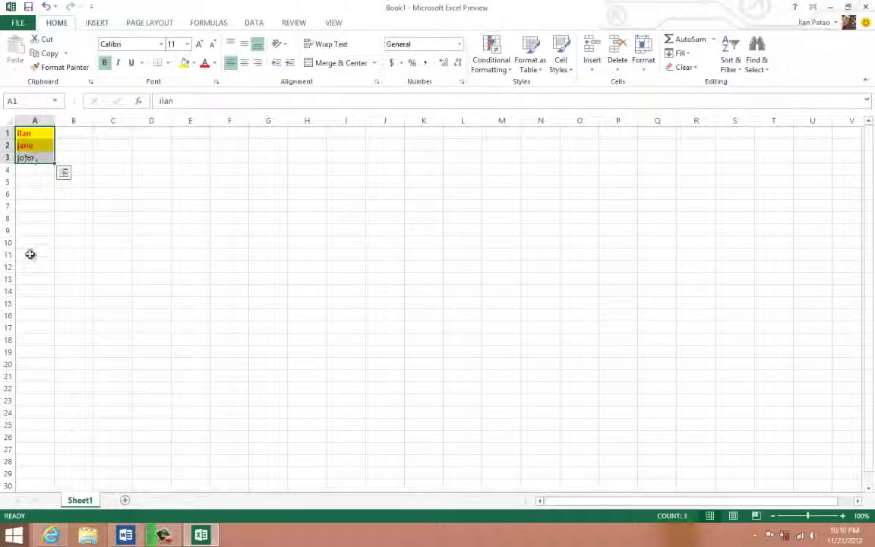
pyautogui.click(146, 166)
pyautogui.moveTo(34, 137); pyautogui.dragTo(38, 168)
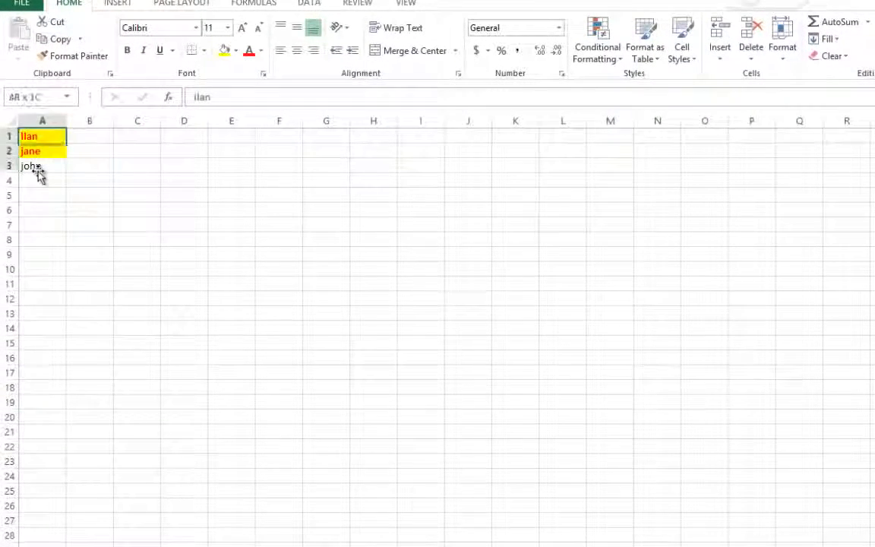
pyautogui.click(160, 260)
pyautogui.click(136, 205)
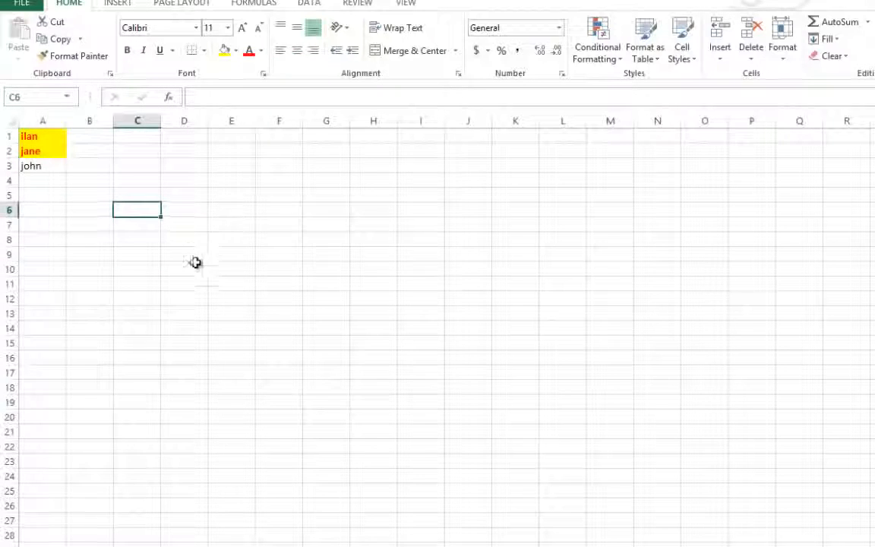
pyautogui.click(233, 208)
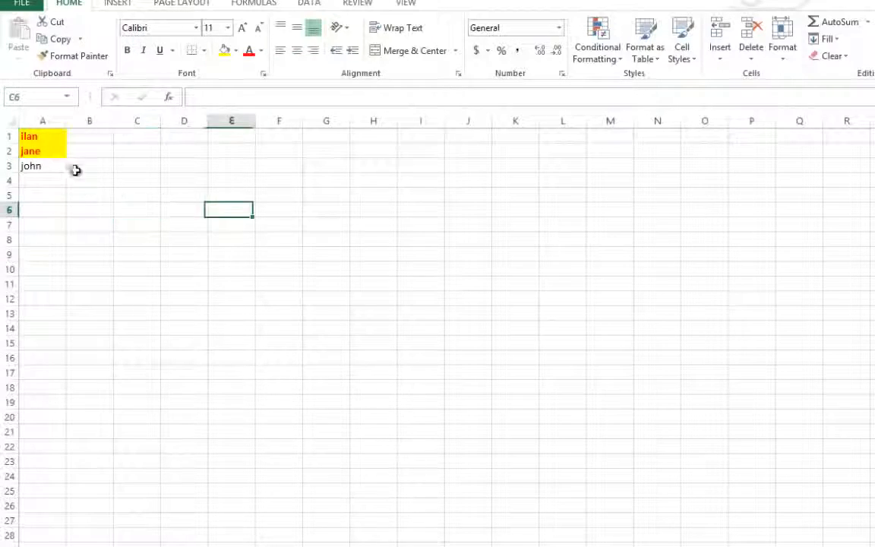
pyautogui.click(27, 192)
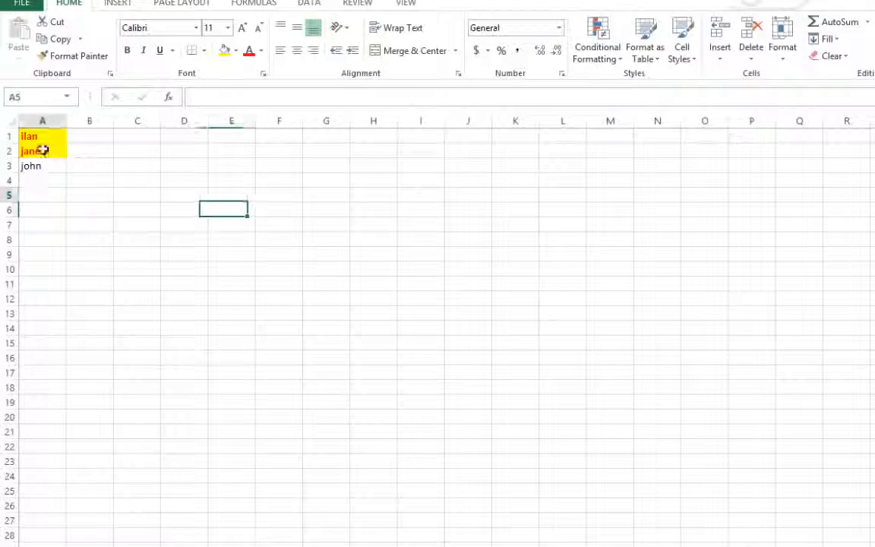
pyautogui.click(37, 179)
# - Append 1 to the name in cell A3 and enter the same name ending in 2 in cell A4
pyautogui.click(51, 166)
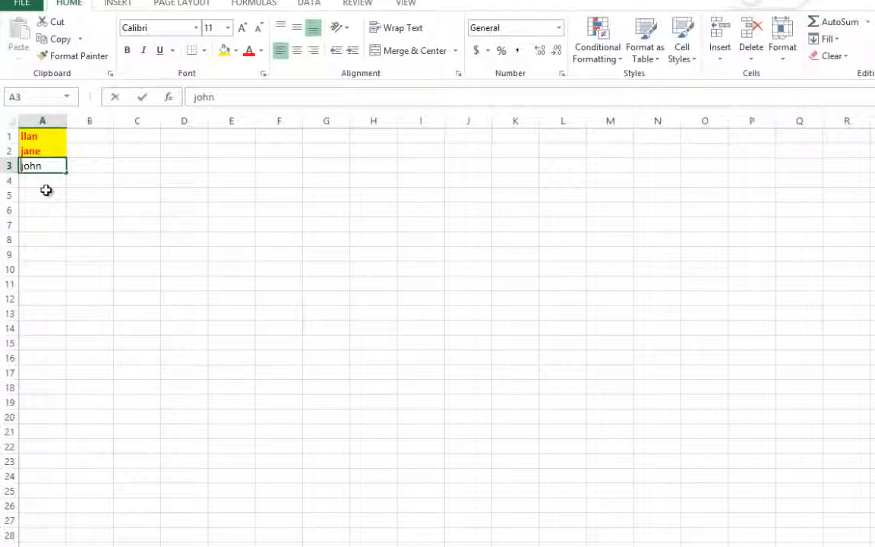
pyautogui.write('1')
pyautogui.click(44, 180)
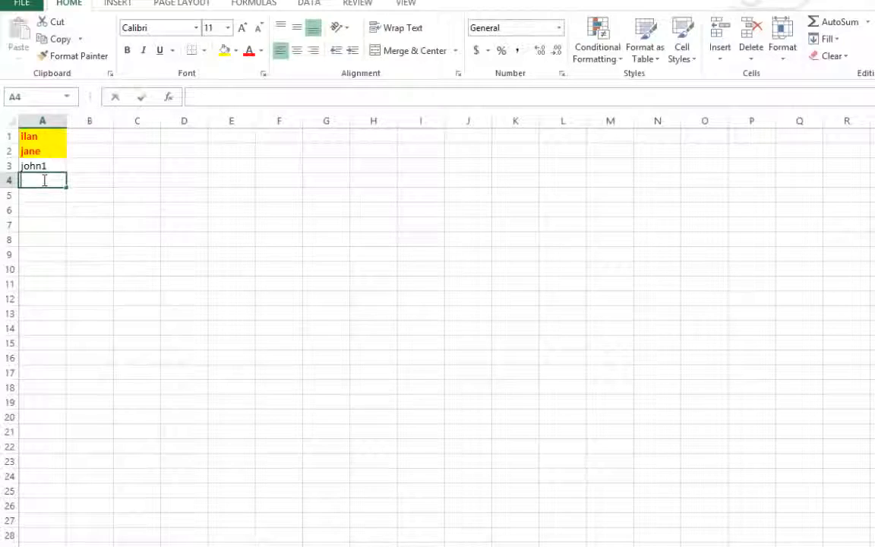
pyautogui.write('john1')
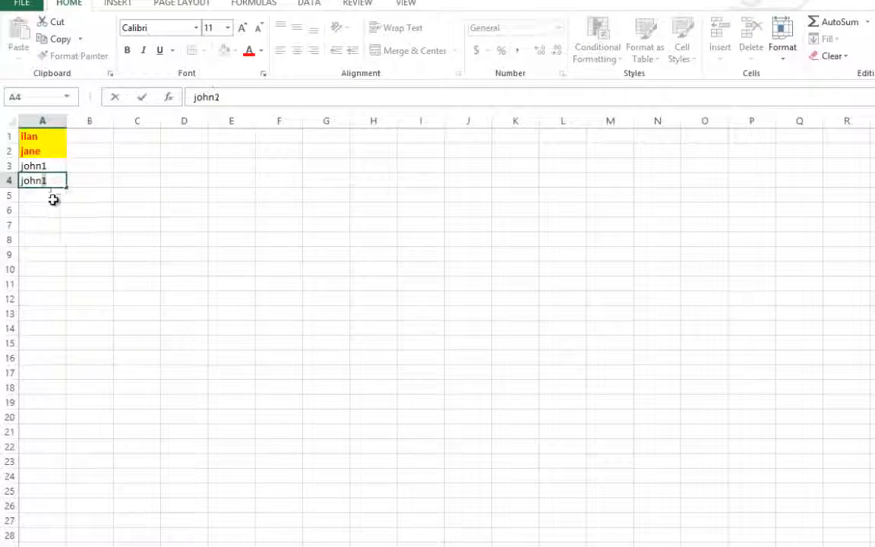
pyautogui.write('2')
pyautogui.click(53, 207)
# - Extend the numbered name series from cells A3:A4 down through cell A25 with AutoFill
pyautogui.moveTo(41, 166); pyautogui.dragTo(47, 181)
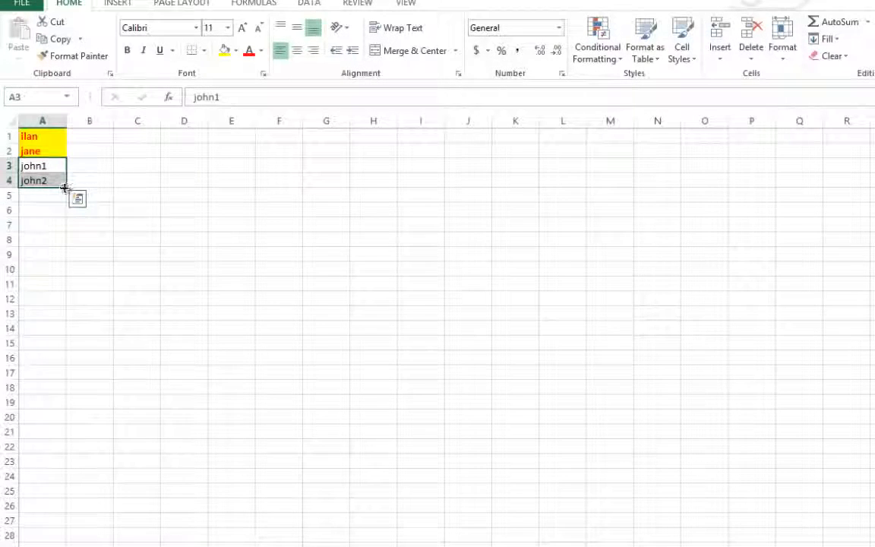
pyautogui.moveTo(70, 258); pyautogui.dragTo(53, 493)
pyautogui.click(183, 405)
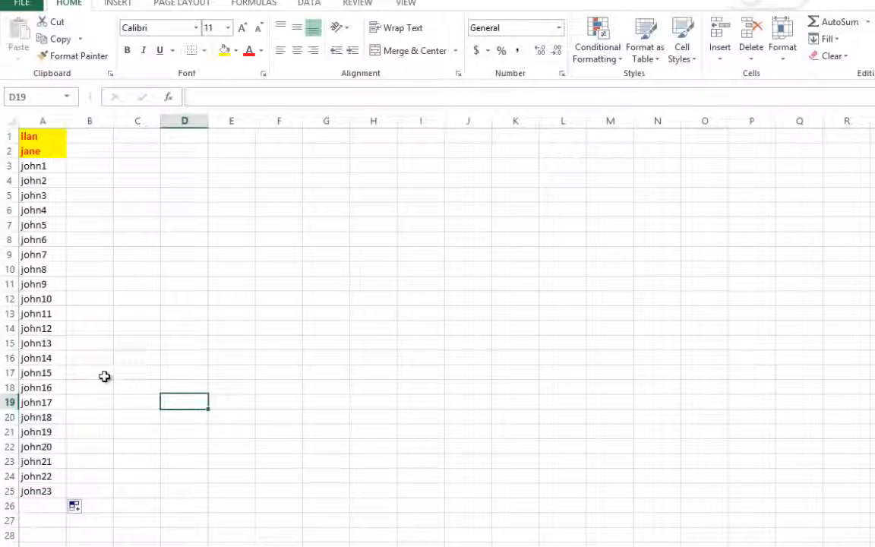
pyautogui.click(49, 164)
pyautogui.click(135, 342)
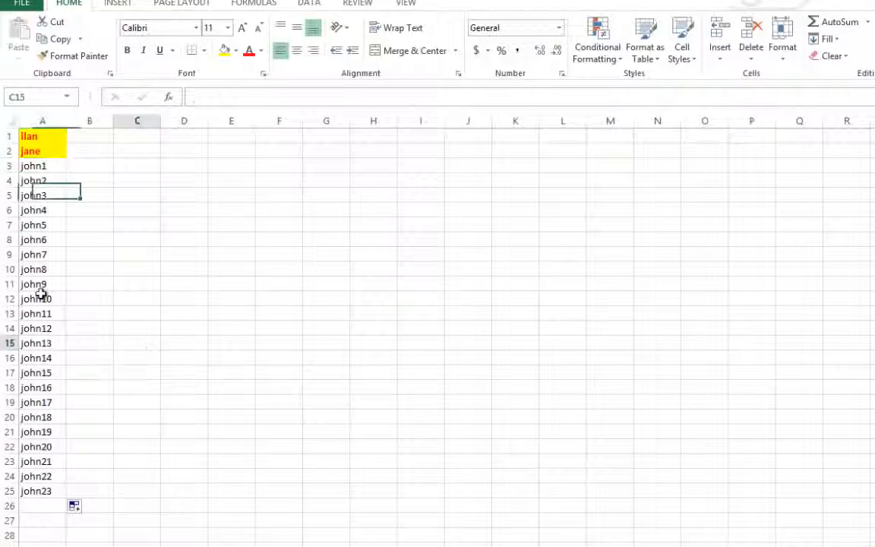
# - Apply a yellow fill to cells A12, A17, A22 and A7, which hold the names numbered 10, 15, 20 and 5
pyautogui.click(41, 297)
pyautogui.click(227, 51)
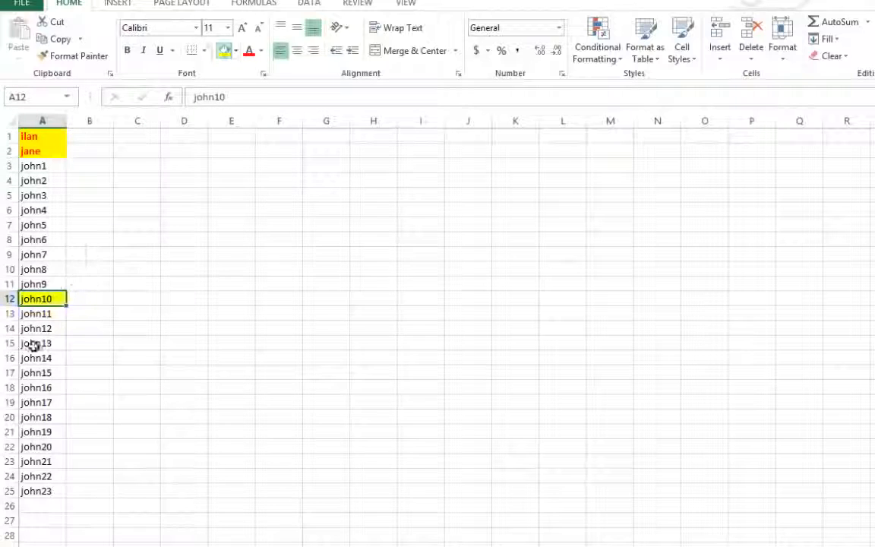
pyautogui.click(44, 372)
pyautogui.click(227, 50)
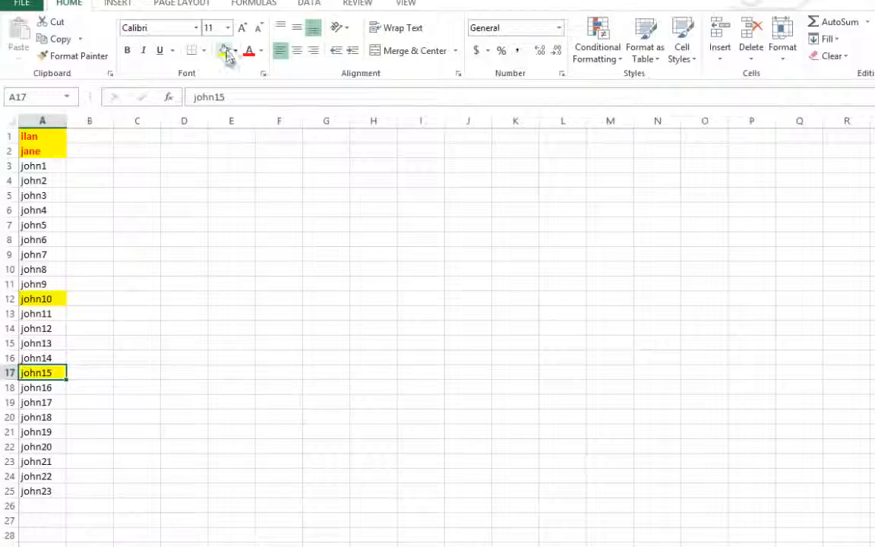
pyautogui.click(35, 446)
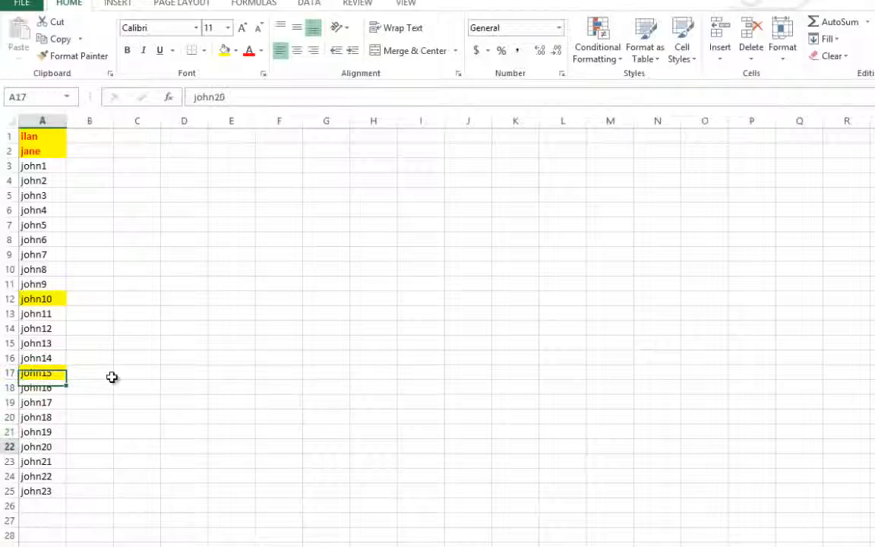
pyautogui.click(225, 51)
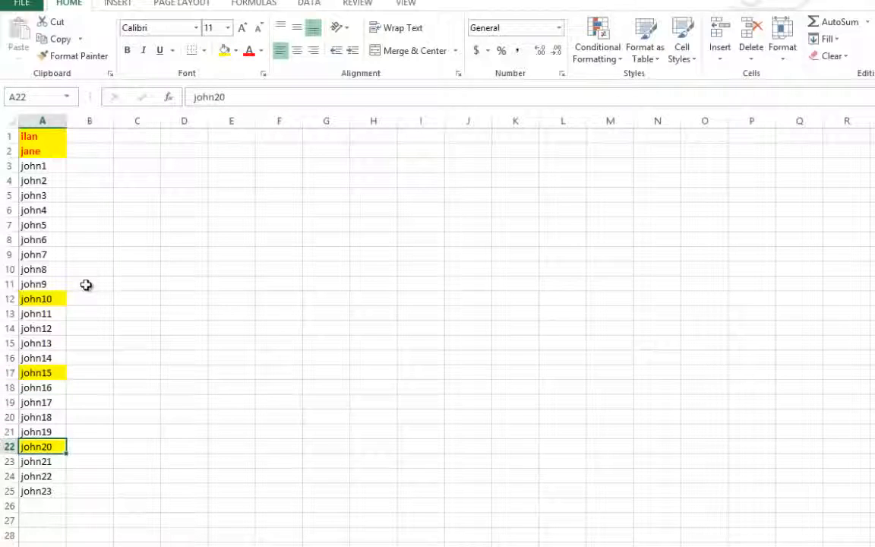
pyautogui.click(31, 225)
pyautogui.click(225, 50)
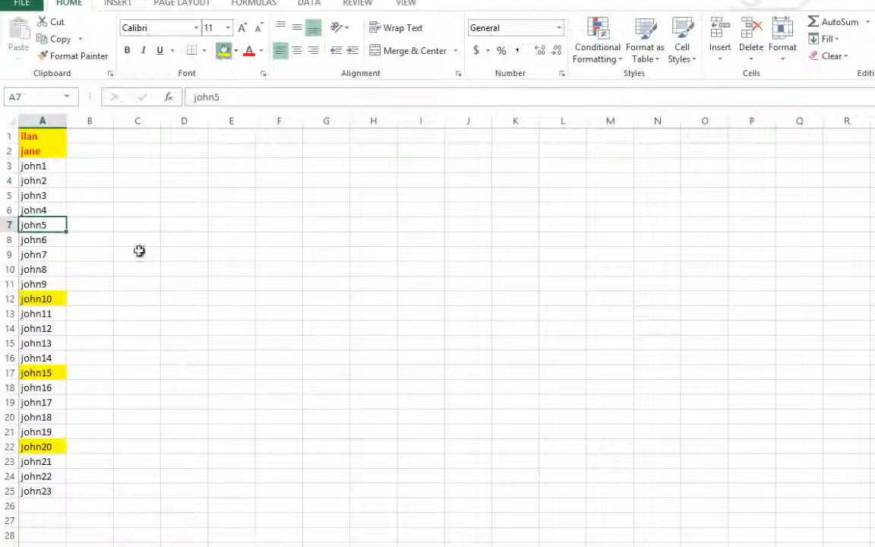
# - Custom sort the full list in A1:A25 by cell color, with yellow cells on top
pyautogui.moveTo(40, 491); pyautogui.dragTo(45, 116)
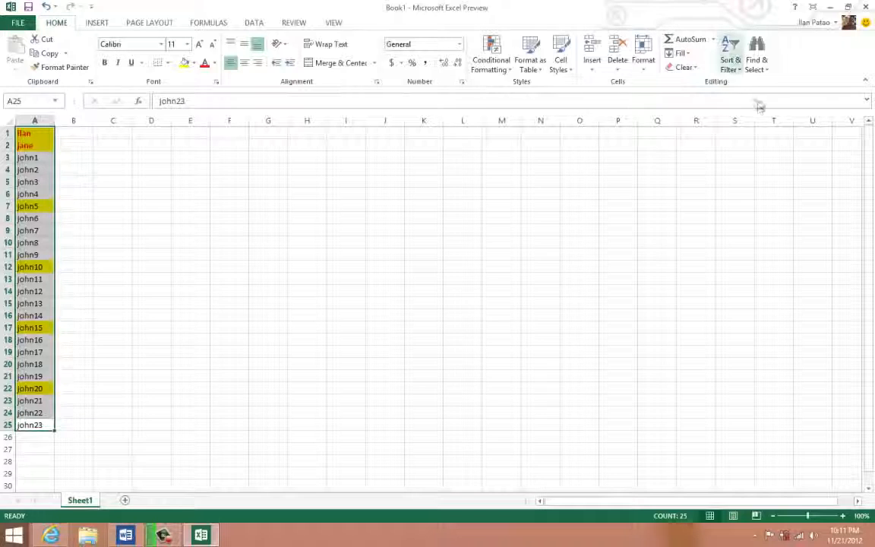
pyautogui.click(730, 59)
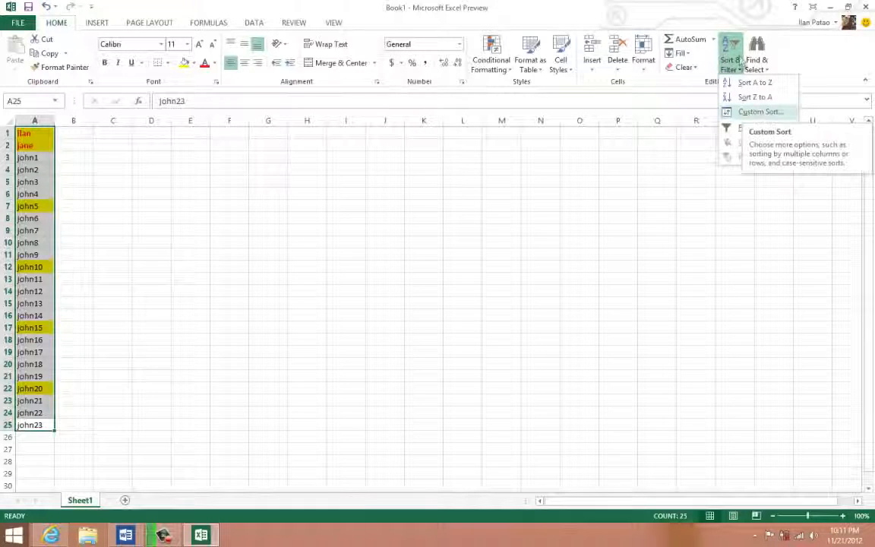
pyautogui.click(756, 112)
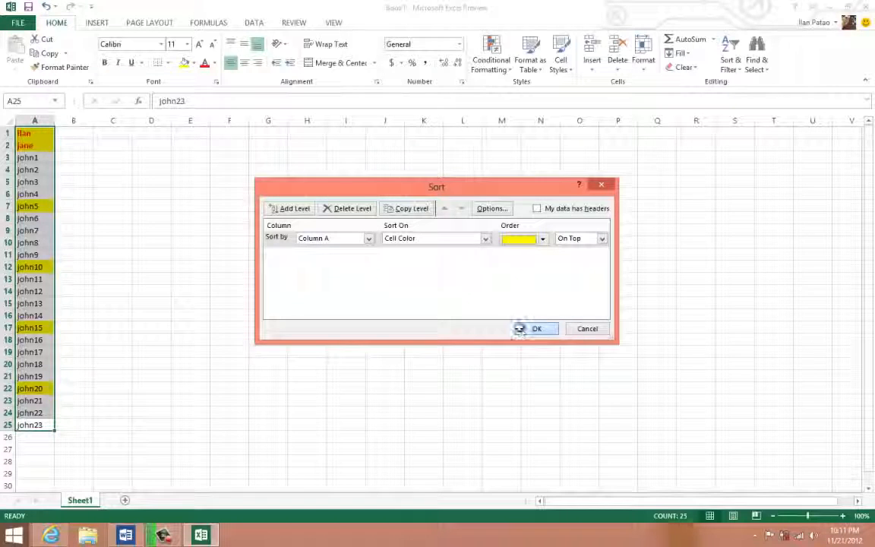
pyautogui.click(535, 328)
pyautogui.click(101, 249)
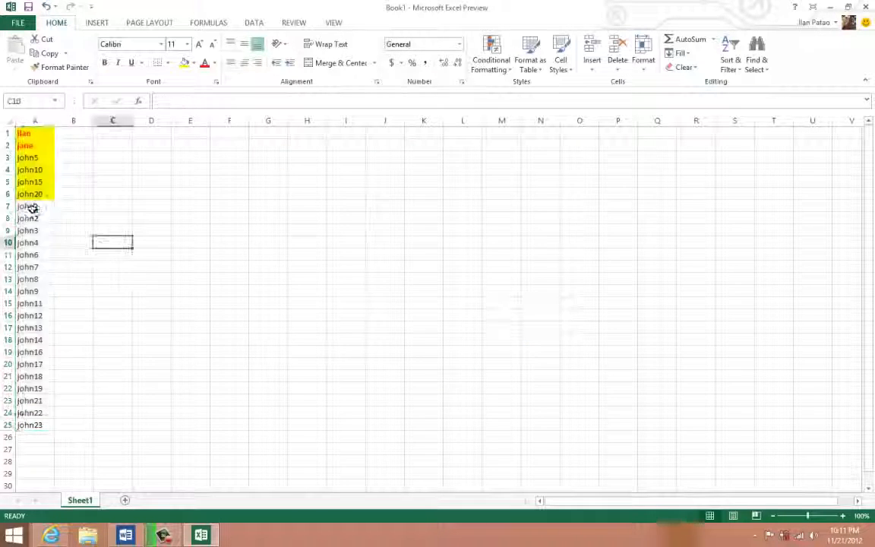
# - Examine the order of the yellow cells and the unfilled cells in the sorted column A list
pyautogui.moveTo(39, 193); pyautogui.dragTo(36, 157)
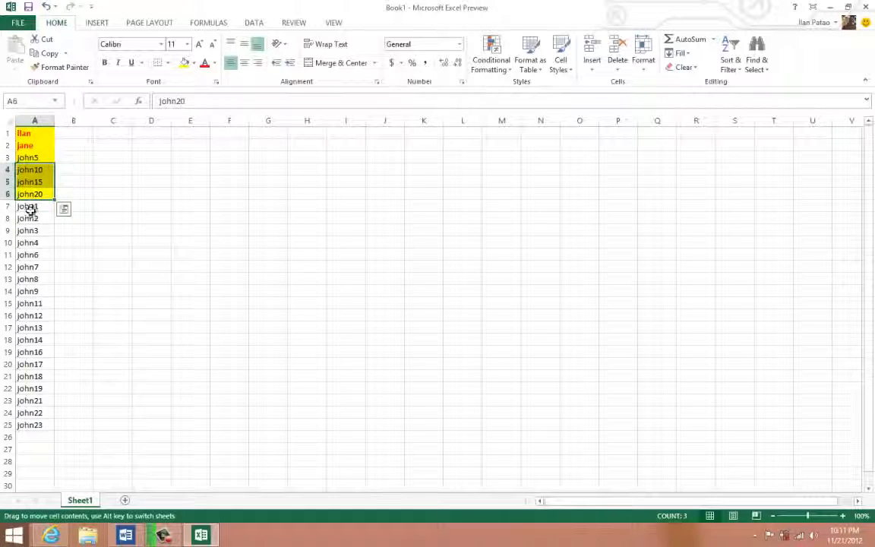
pyautogui.moveTo(29, 206); pyautogui.dragTo(37, 425)
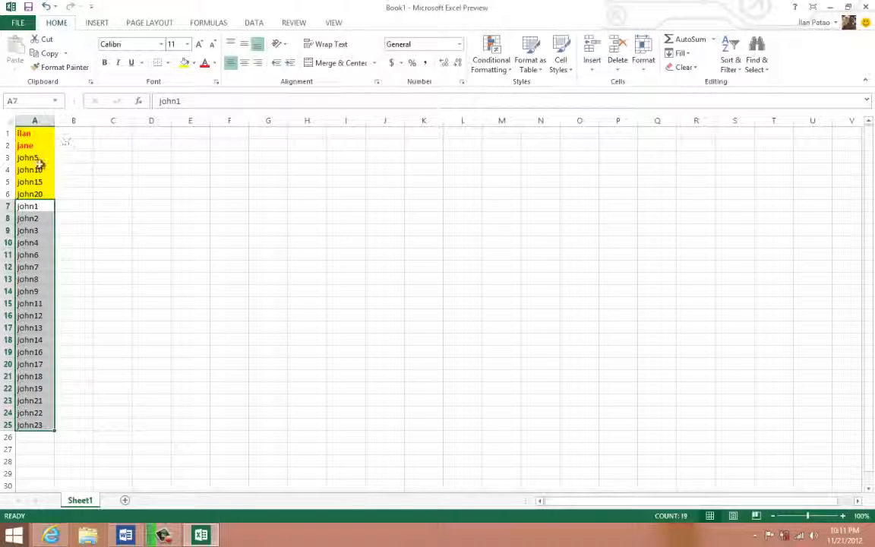
pyautogui.click(28, 158)
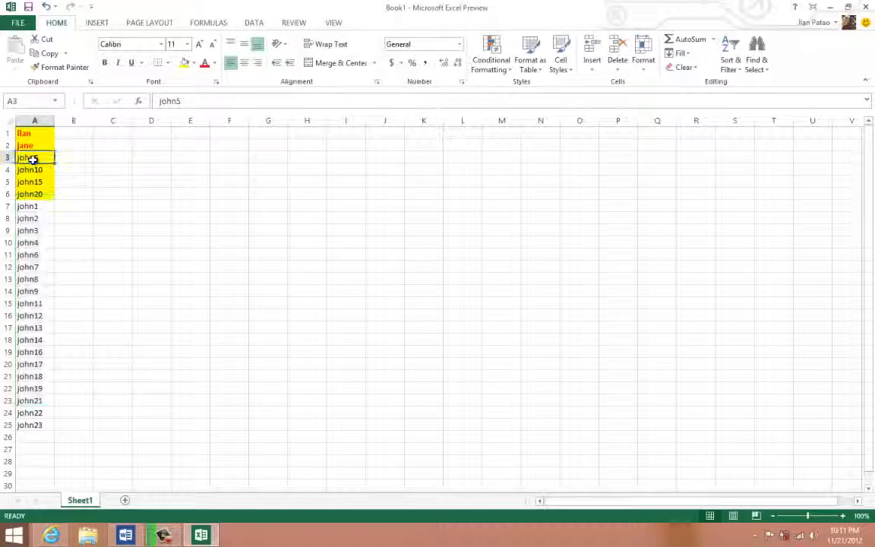
pyautogui.click(30, 230)
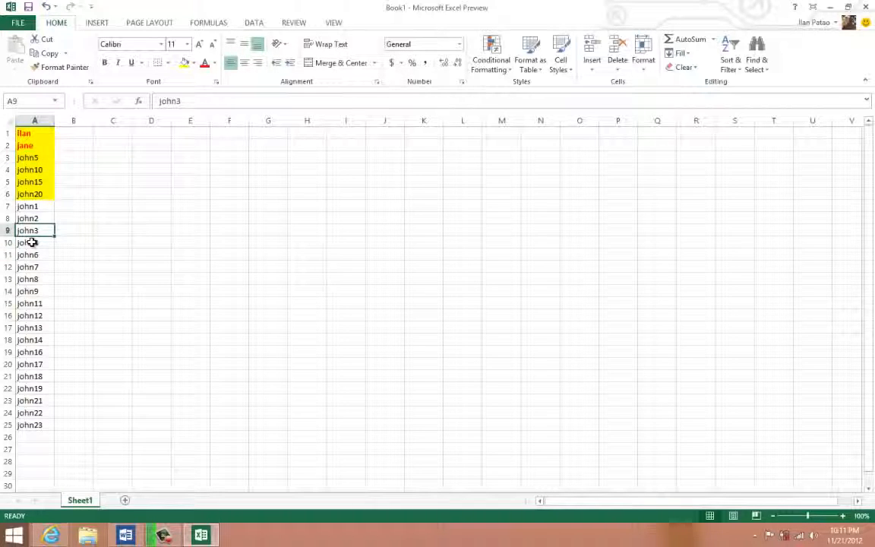
pyautogui.click(34, 243)
pyautogui.click(30, 256)
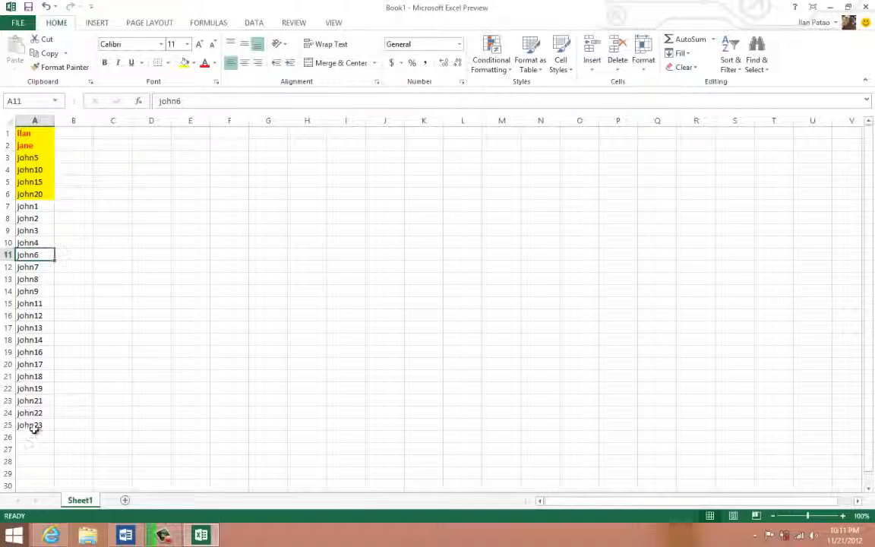
# - Delete the contents of cells A1:A25
pyautogui.moveTo(36, 420); pyautogui.dragTo(31, 133)
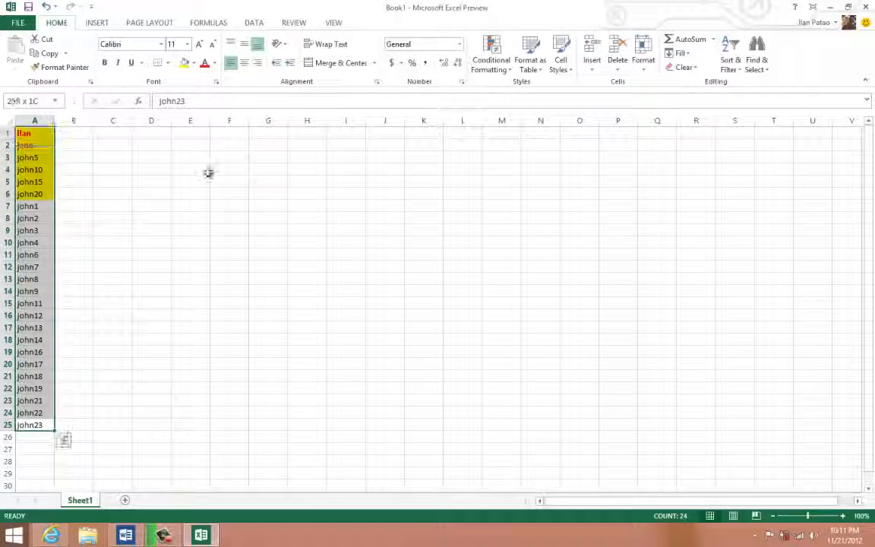
pyautogui.press('Delete')
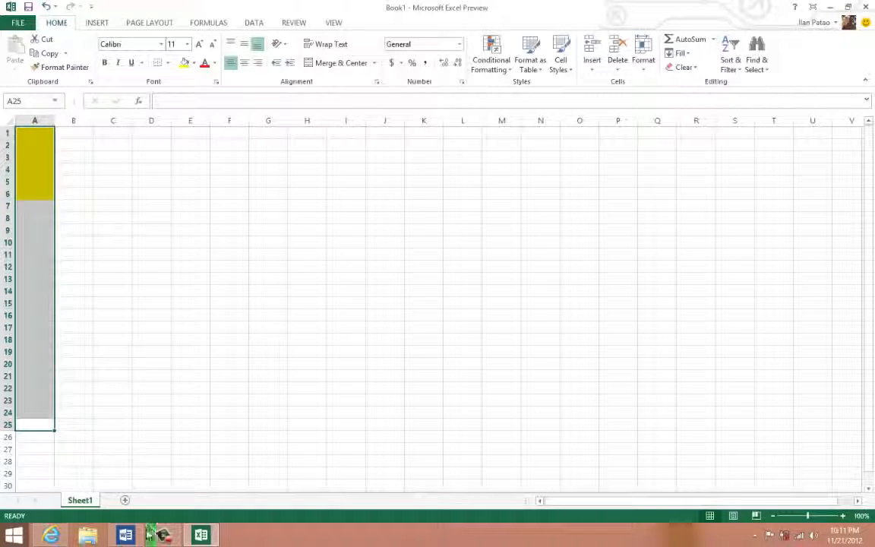
# - Switch to the Word topic list and make item 6, "Conditional formatting.", bold
pyautogui.click(127, 534)
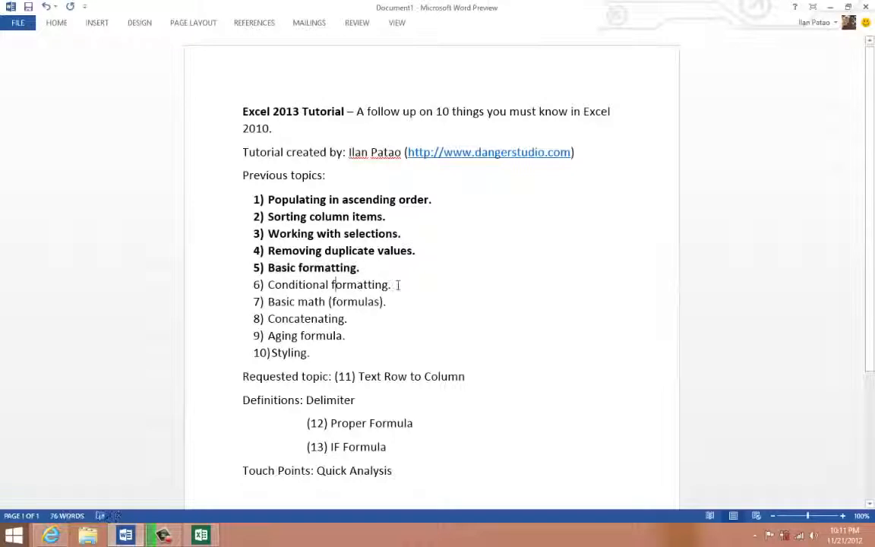
pyautogui.tripleClick(391, 284)
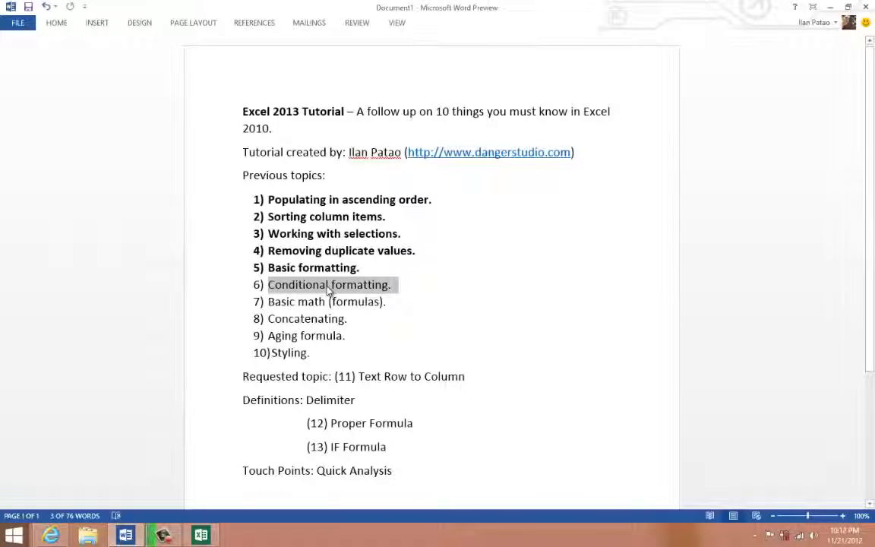
pyautogui.rightClick(306, 286)
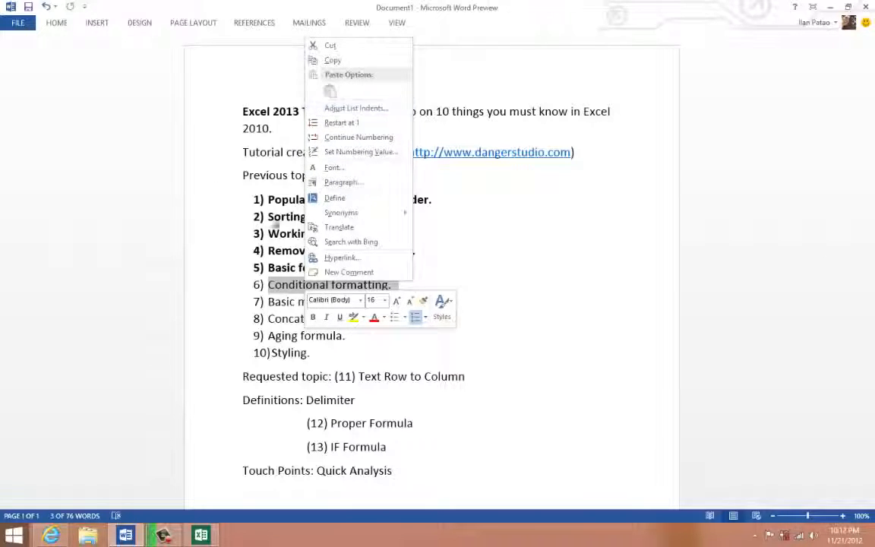
pyautogui.click(275, 232)
pyautogui.click(382, 284)
pyautogui.moveTo(403, 287); pyautogui.dragTo(279, 292)
pyautogui.click(286, 266)
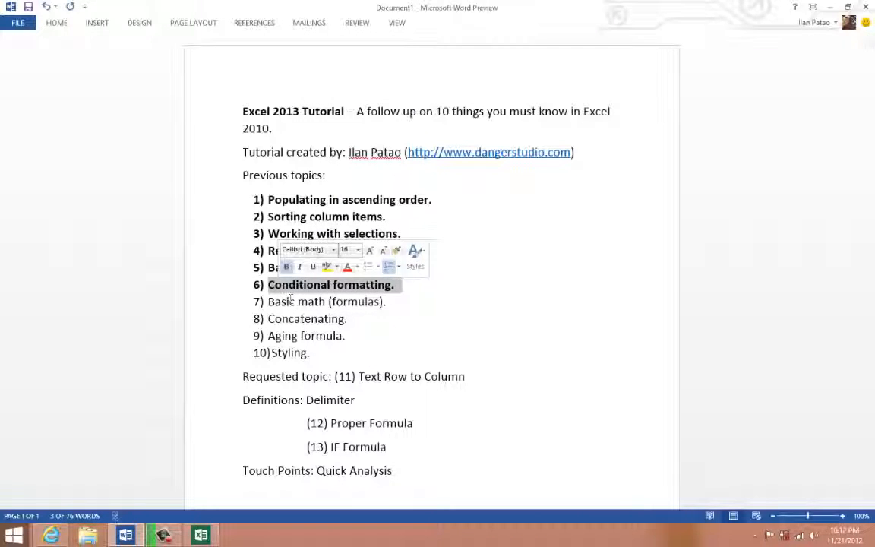
pyautogui.click(291, 301)
# - Return to the Excel workbook and delete cells A1:A25, shifting the remaining cells left
pyautogui.click(200, 534)
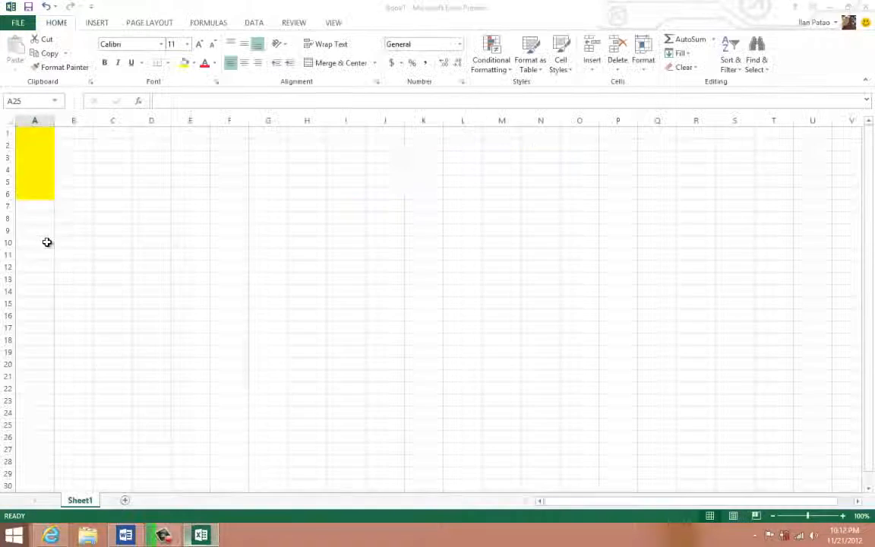
pyautogui.rightClick(23, 182)
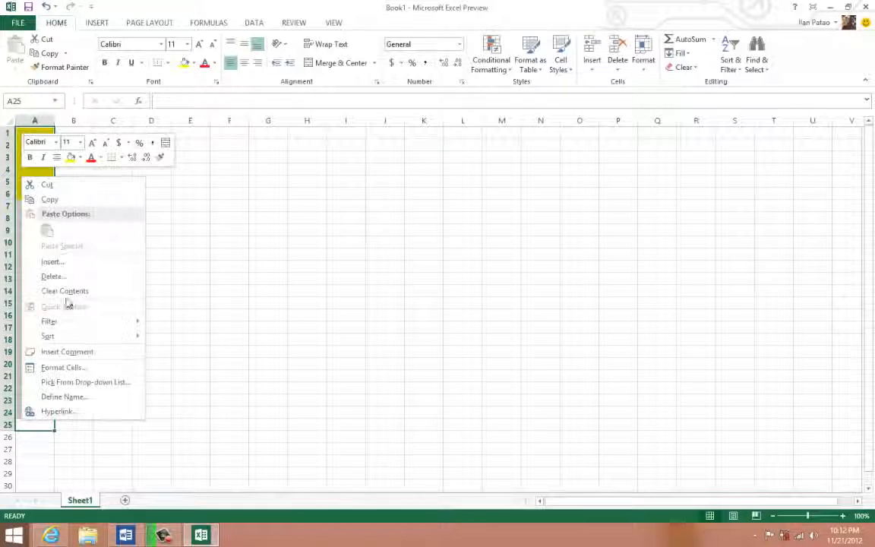
pyautogui.press('Escape')
pyautogui.hotkey('ctrl', '-')
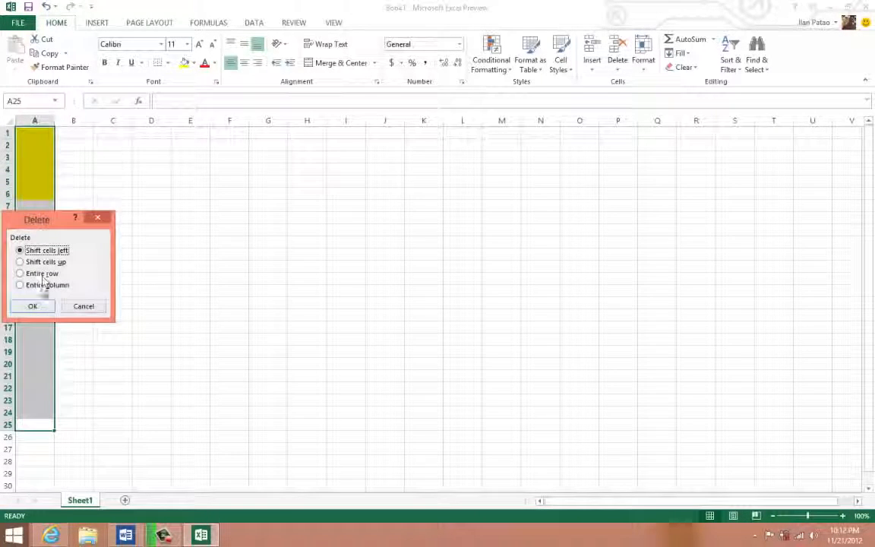
pyautogui.press('Return')
# - Enter lion, tiger, zebra, bird, cat and dog in cells A1 to A6
pyautogui.click(35, 137)
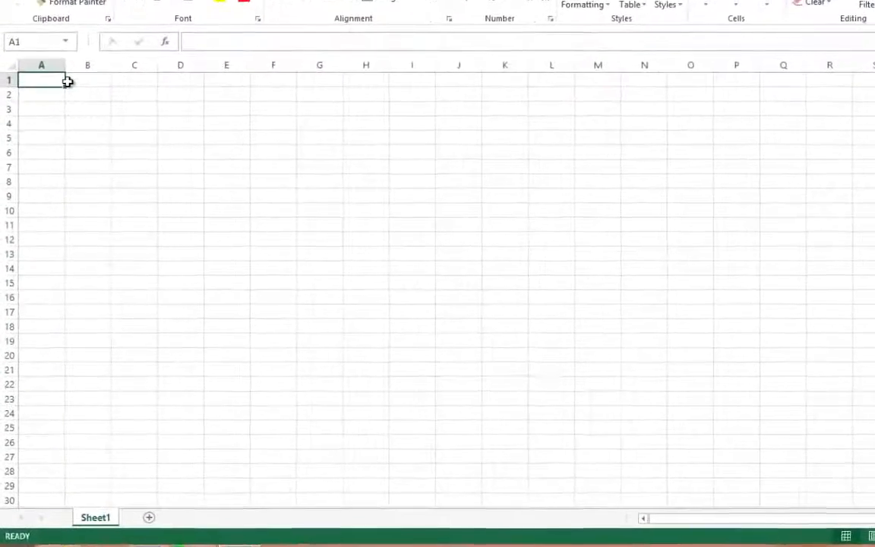
pyautogui.write('lion')
pyautogui.press('Return')
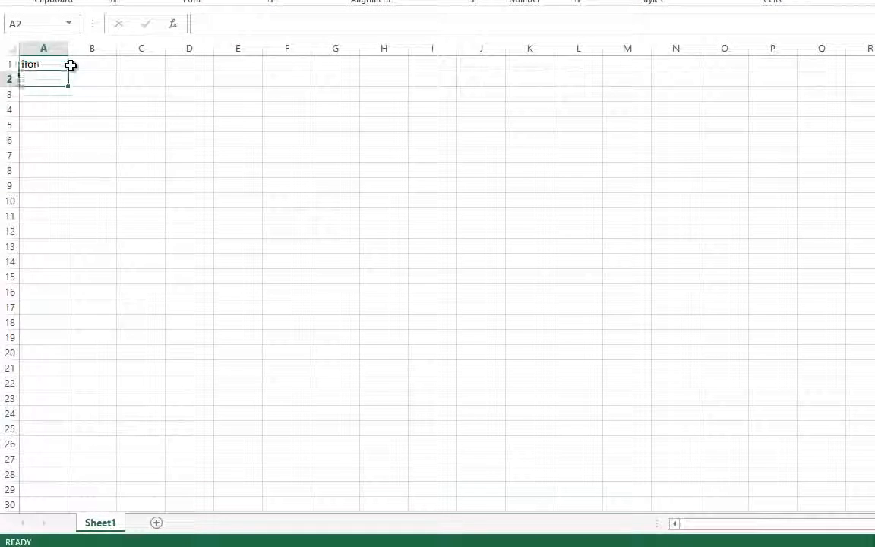
pyautogui.write('tiger')
pyautogui.press('Return')
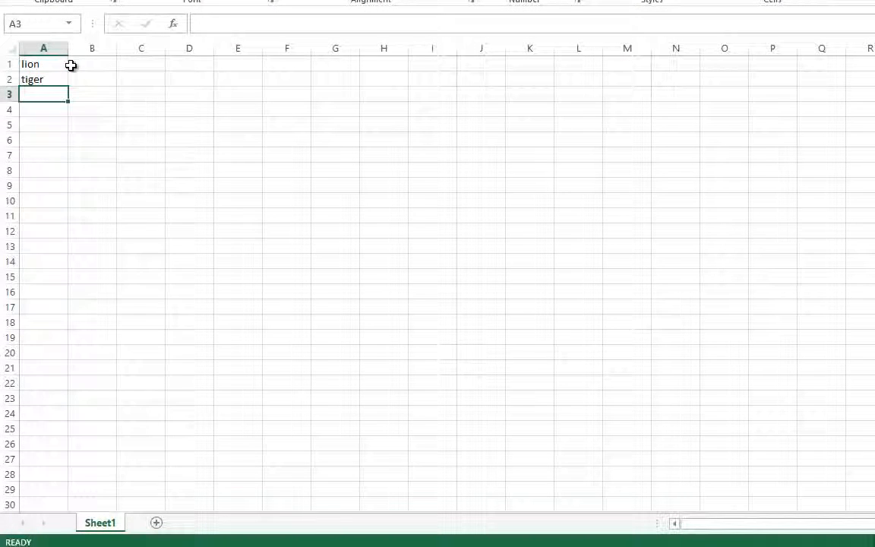
pyautogui.write('zeb')
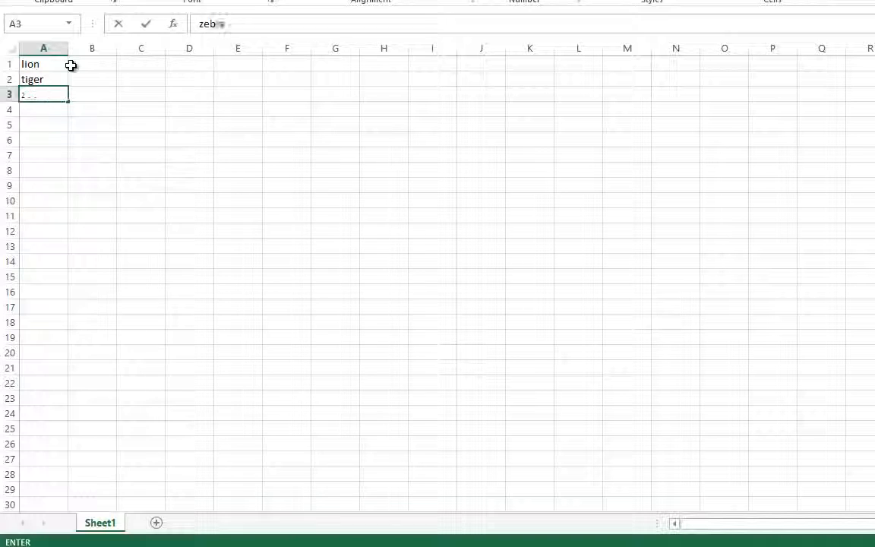
pyautogui.write('ra')
pyautogui.press('Return')
pyautogui.write('bird')
pyautogui.press('Return')
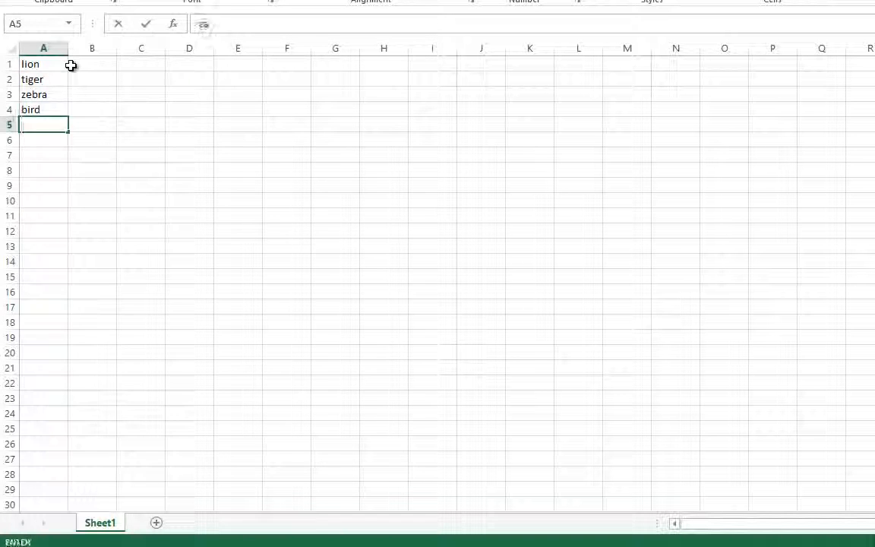
pyautogui.write('cat')
pyautogui.press('Return')
pyautogui.write('dog')
pyautogui.press('Return')
# - Repeat the entries lion, tiger, zebra, bird, cat and dog in cells A7 to A12
pyautogui.write('lion')
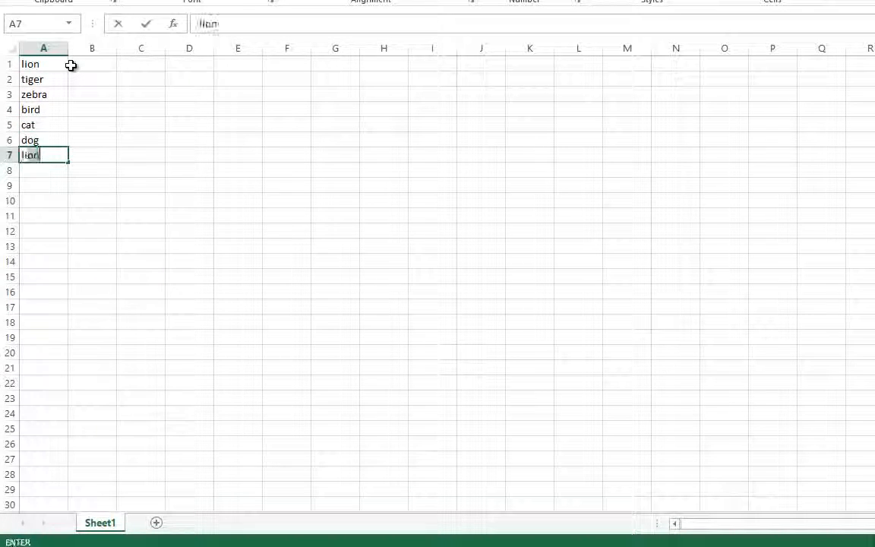
pyautogui.press('Return')
pyautogui.write('tiger')
pyautogui.press('Return')
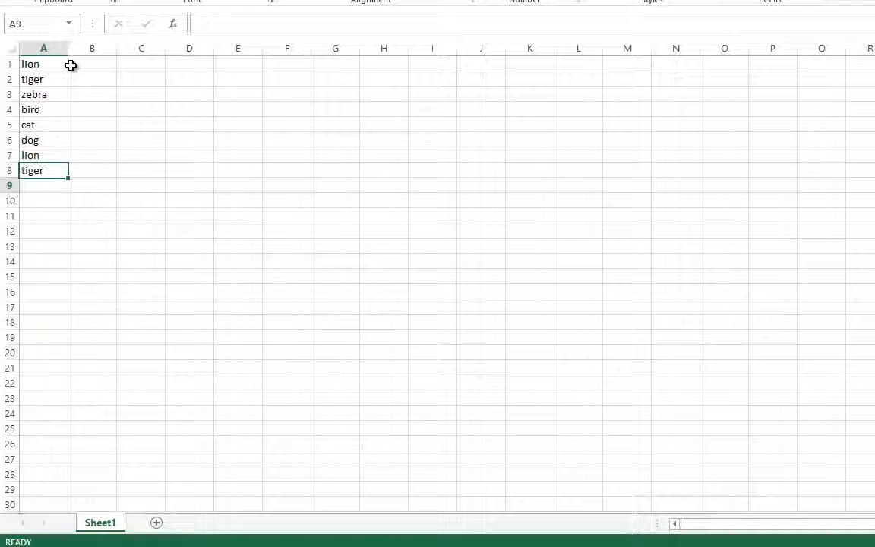
pyautogui.write('zebra')
pyautogui.press('Return')
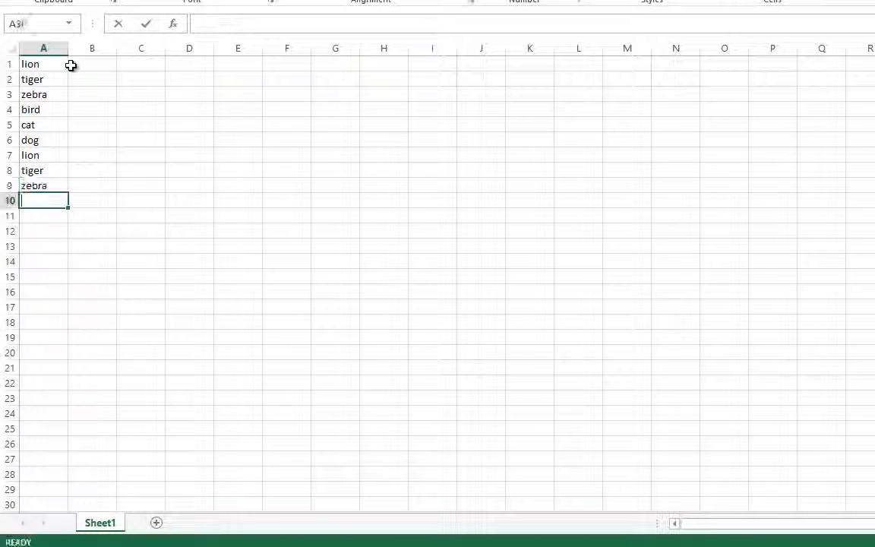
pyautogui.write('bird')
pyautogui.press('Return')
pyautogui.write('cat')
pyautogui.press('Return')
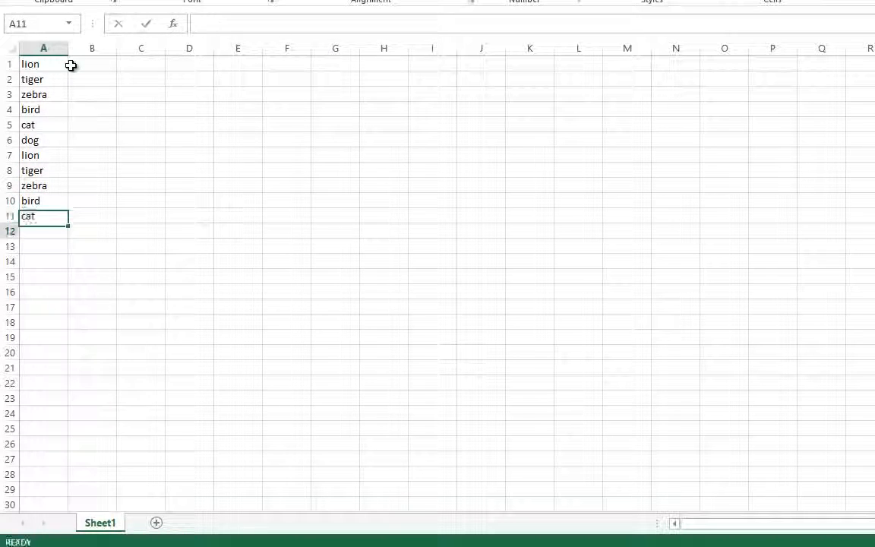
pyautogui.write('di')
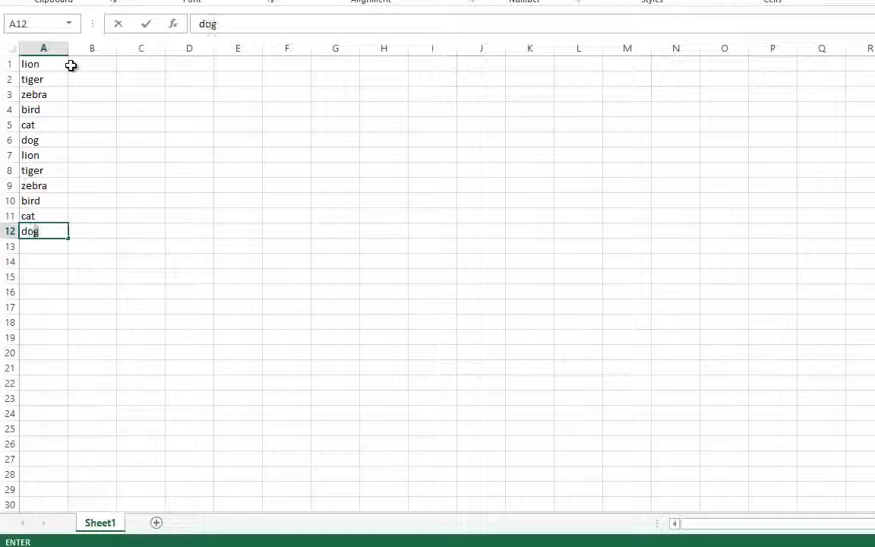
pyautogui.click(97, 126)
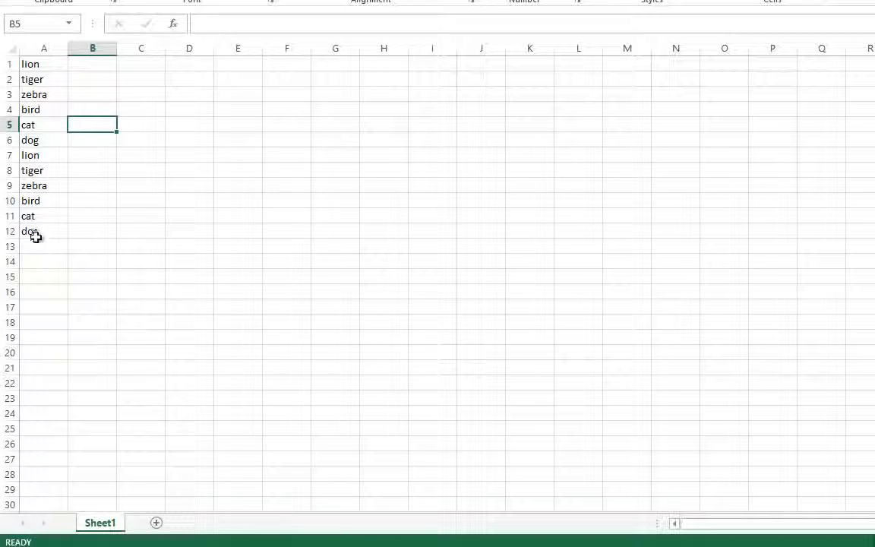
# - Select column A with the animal list and look over the available Conditional Formatting rule types without applying any
pyautogui.moveTo(36, 237); pyautogui.dragTo(42, 40)
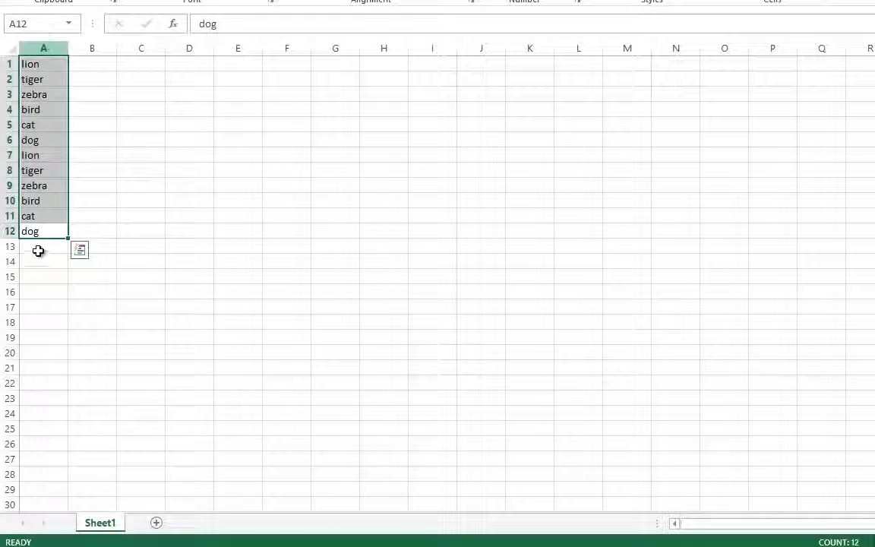
pyautogui.click(42, 47)
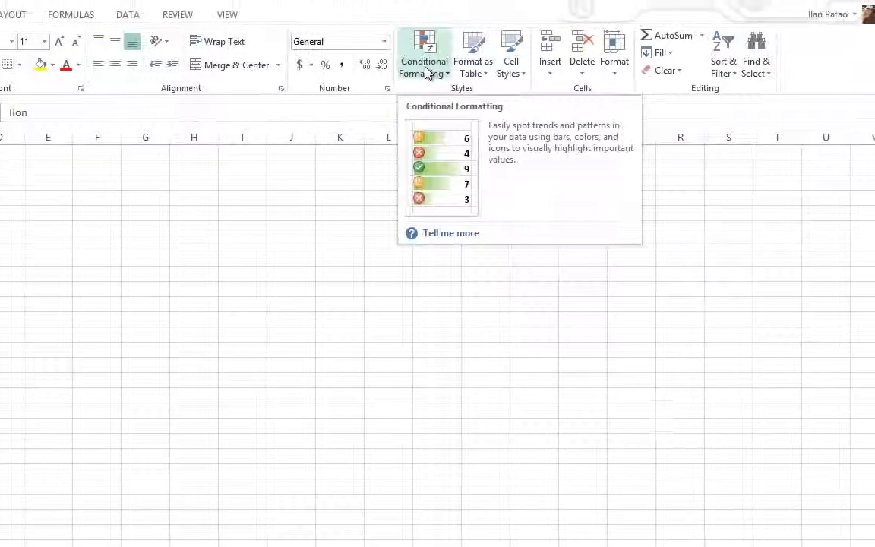
pyautogui.click(398, 86)
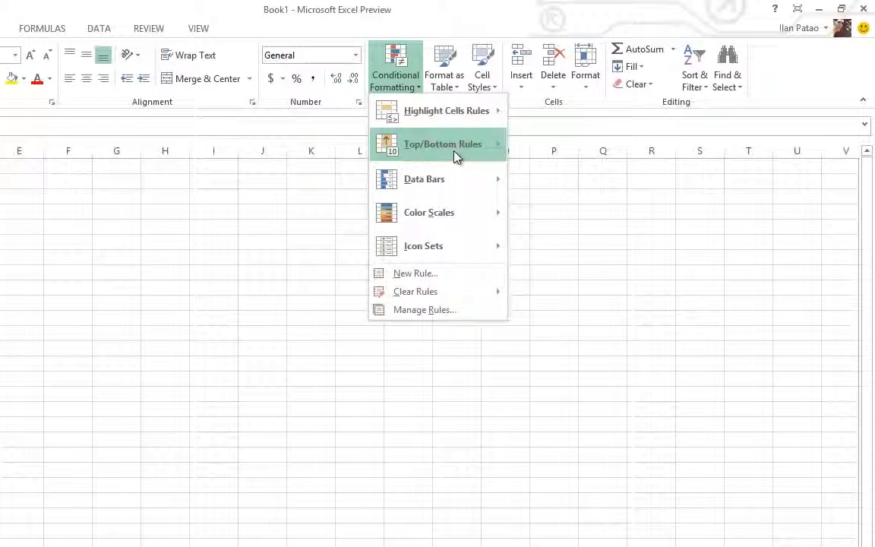
pyautogui.moveTo(453, 149)
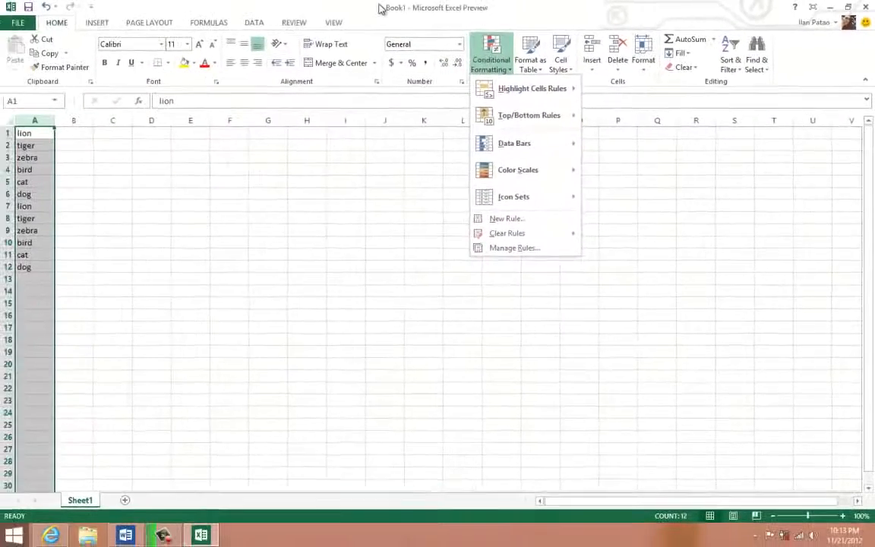
pyautogui.click(239, 12)
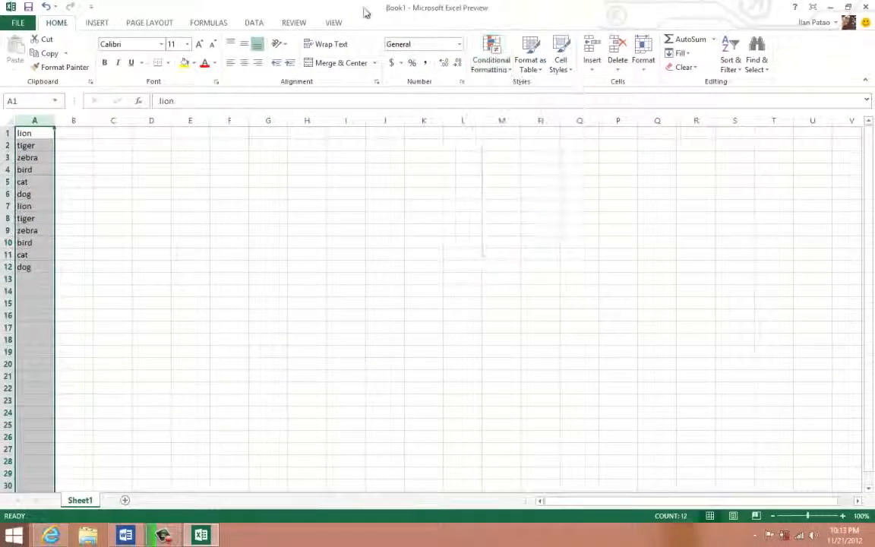
pyautogui.click(81, 181)
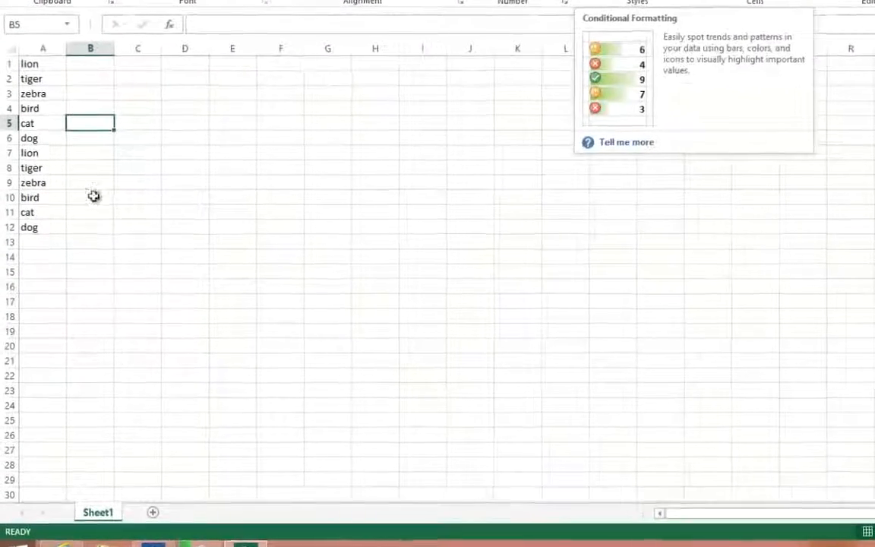
# - Select A1:A12, then highlight the "Quick Analysis" touch point in the Word topic list and return to the Excel workbook
pyautogui.click(64, 221)
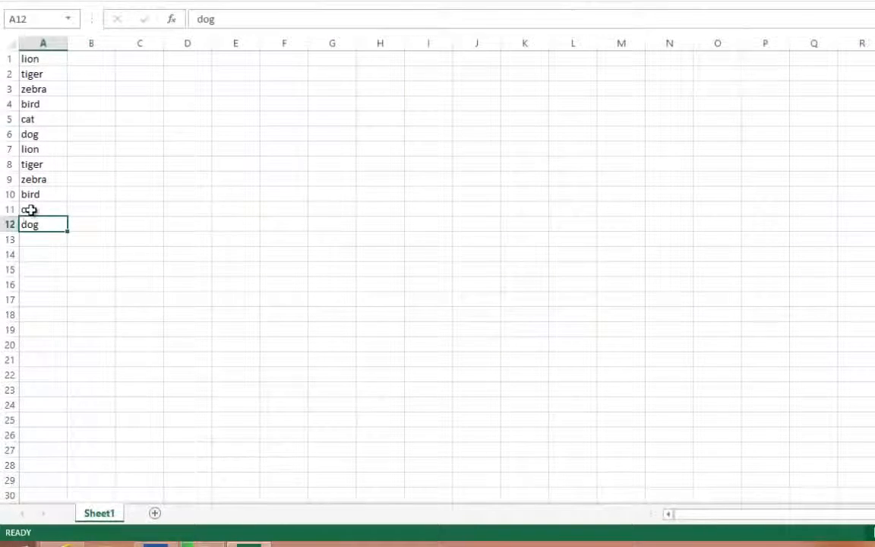
pyautogui.moveTo(31, 210); pyautogui.dragTo(26, 57)
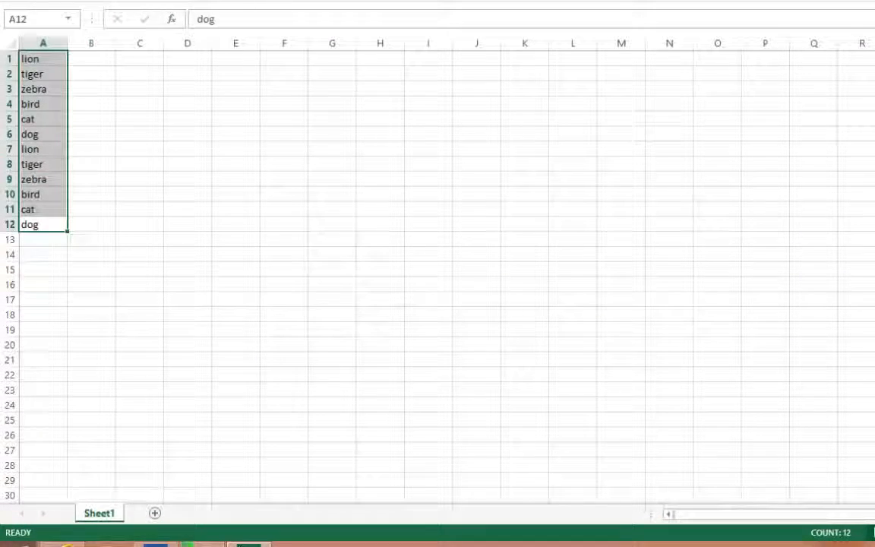
pyautogui.click(156, 544)
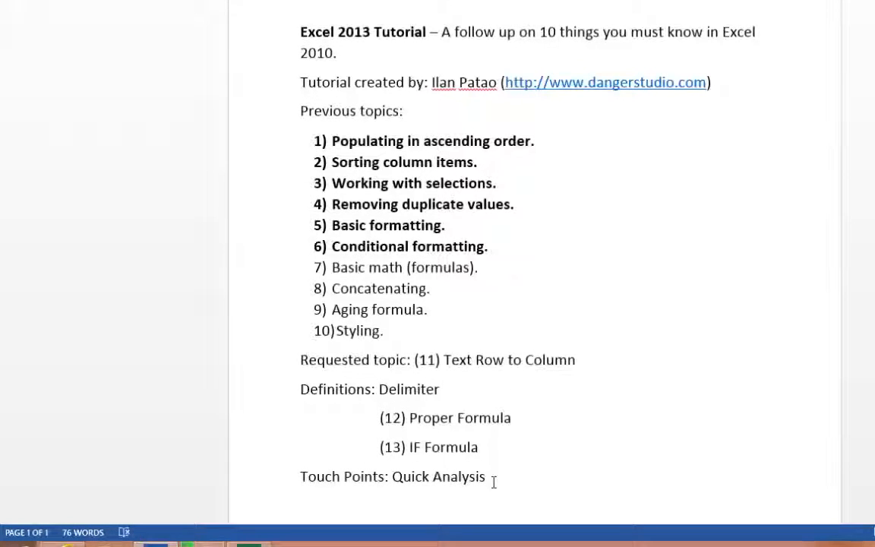
pyautogui.moveTo(390, 477); pyautogui.dragTo(486, 477)
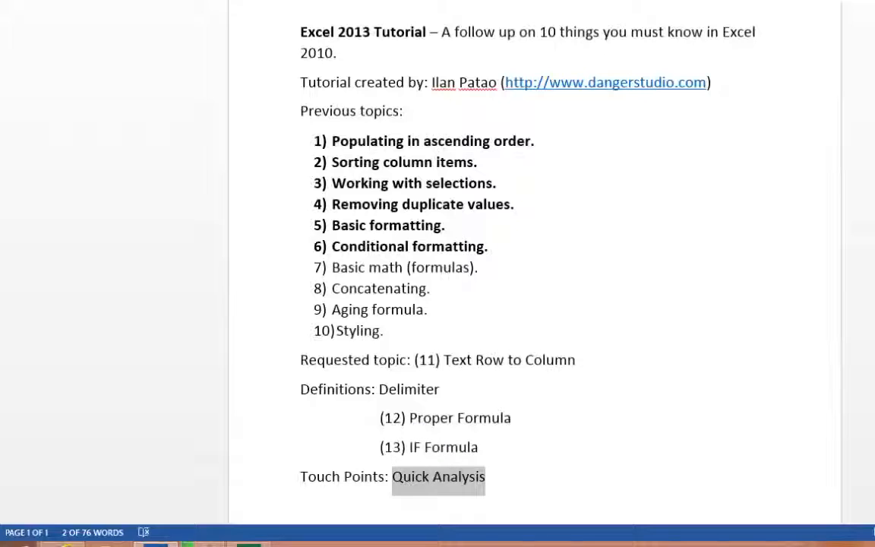
pyautogui.click(248, 544)
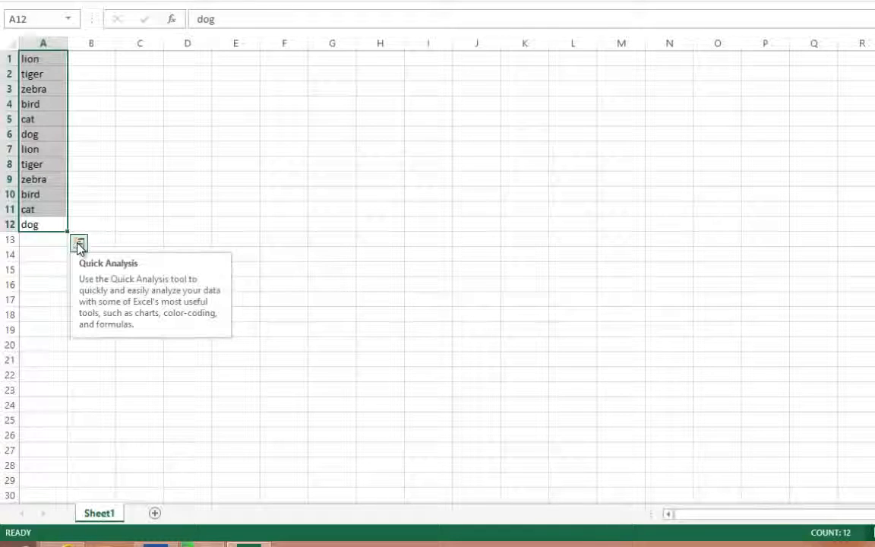
# - Select A4:A7, then all of A1:A12, and view the Quick Analysis formatting options for the animal list
pyautogui.click(34, 180)
pyautogui.moveTo(34, 106); pyautogui.dragTo(55, 154)
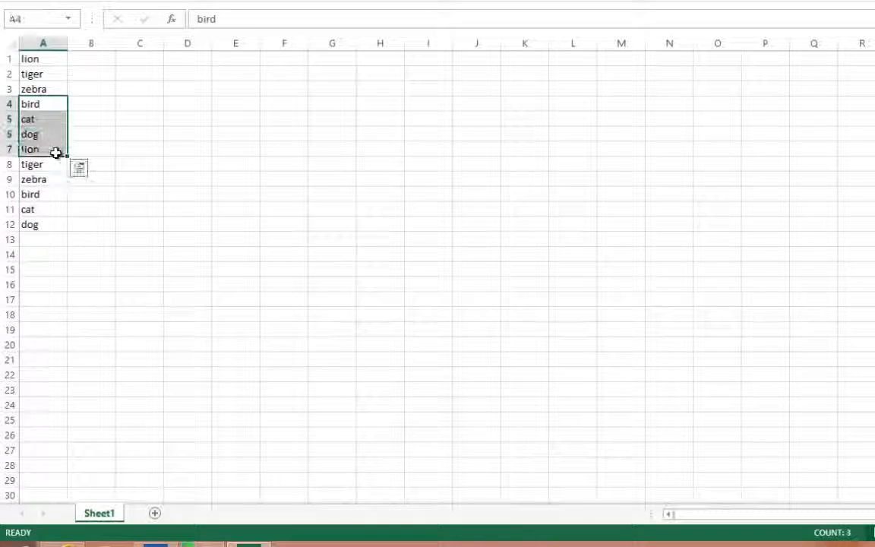
pyautogui.click(45, 208)
pyautogui.moveTo(43, 226); pyautogui.dragTo(42, 47)
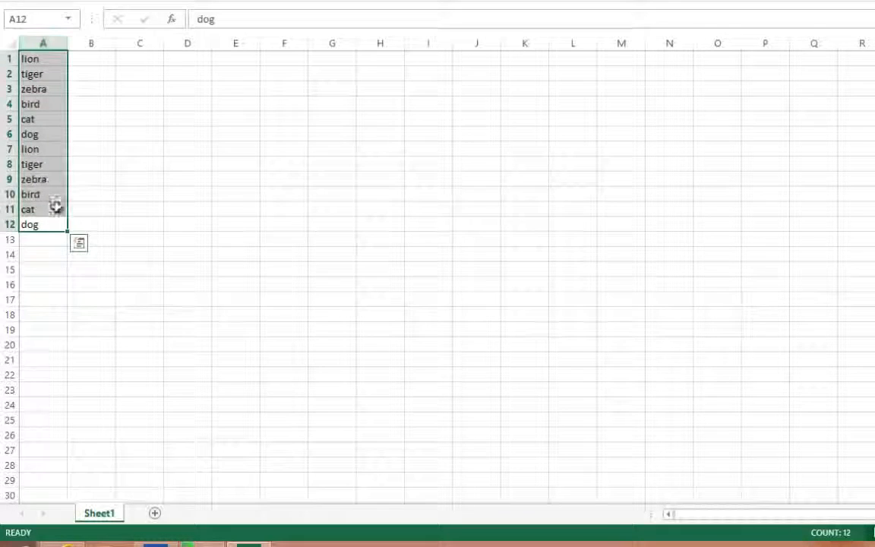
pyautogui.click(80, 243)
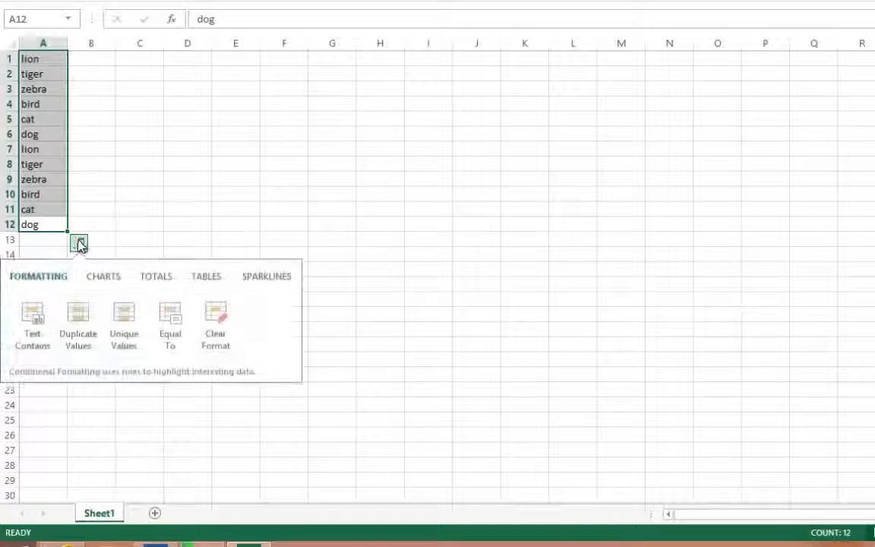
pyautogui.click(80, 245)
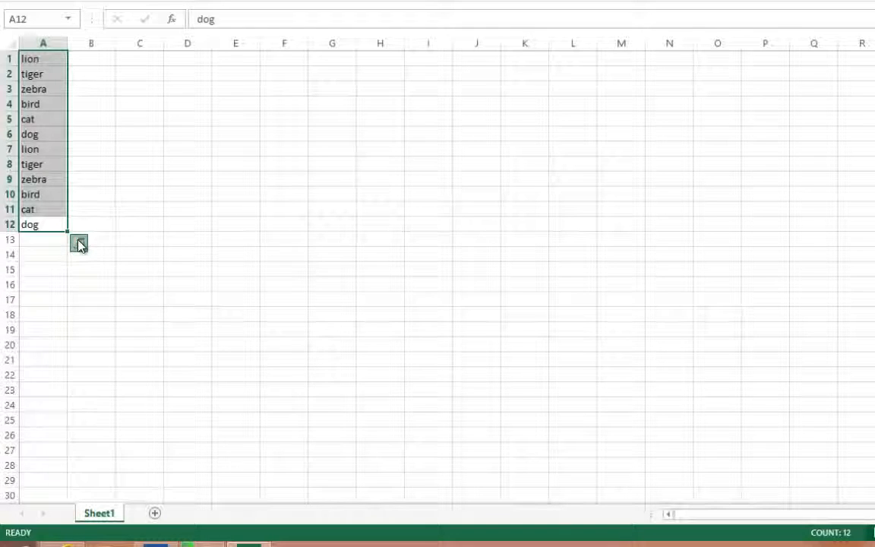
# - Open the Quick Analysis Text Contains rule for A1:A12 and look over its preset formats, keeping Light Red Fill with Dark Red Text
pyautogui.click(80, 243)
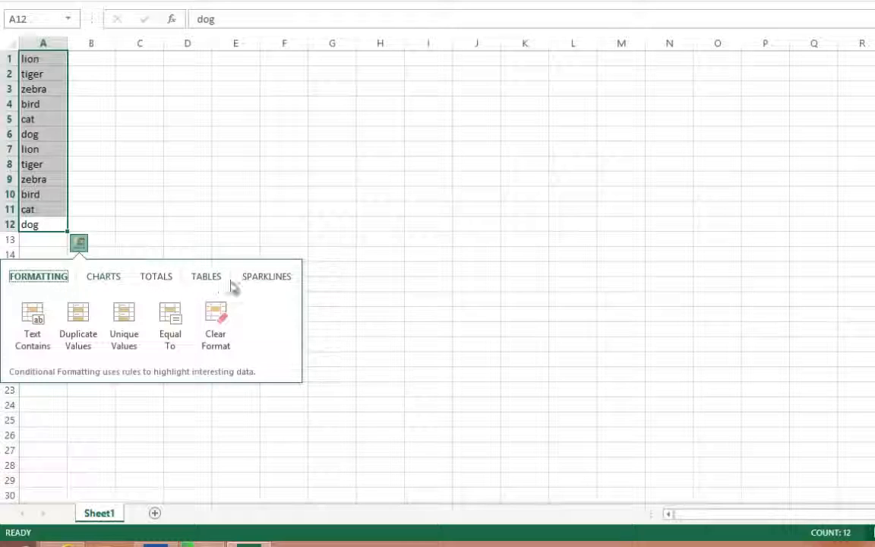
pyautogui.click(38, 322)
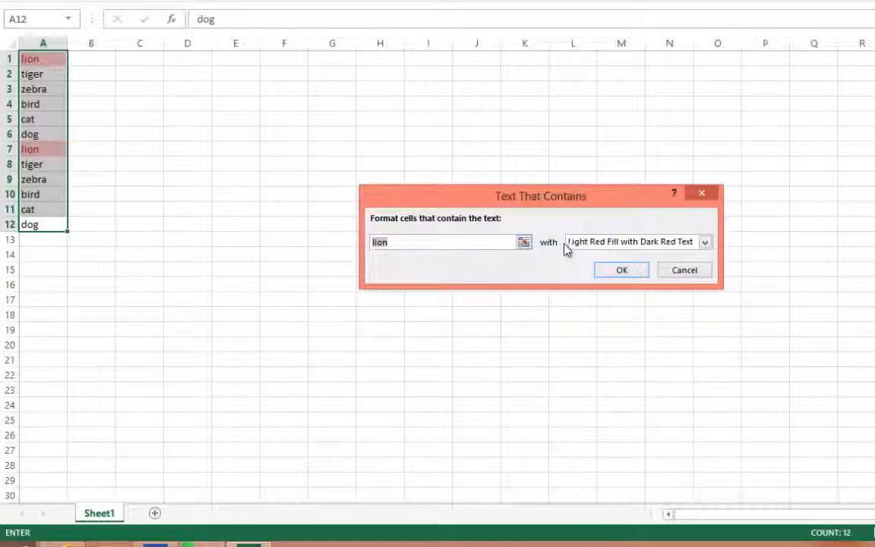
pyautogui.click(595, 243)
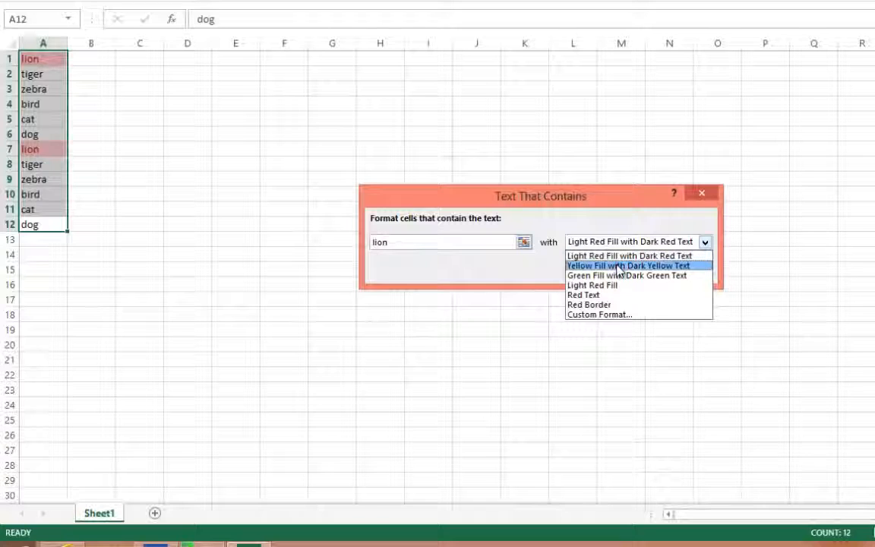
pyautogui.click(591, 225)
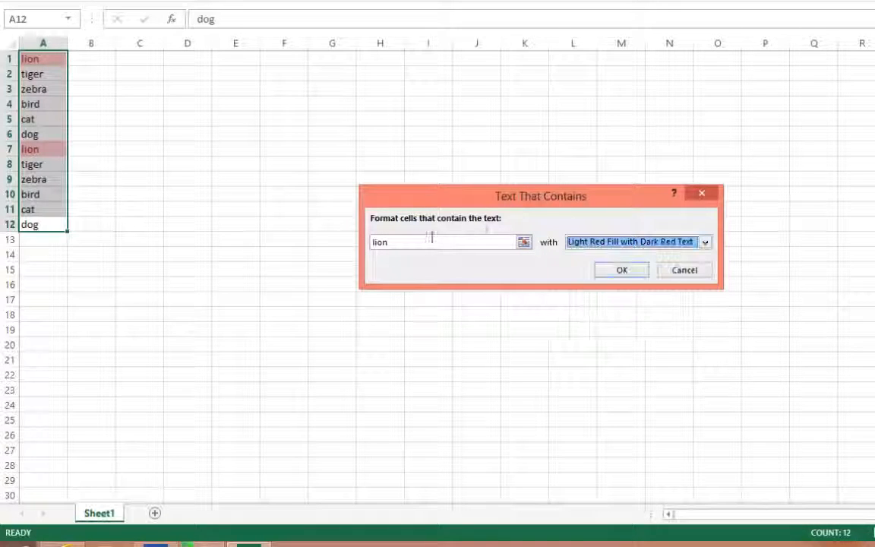
# - Preview the Text Contains rule with the text zebra on the animal list
pyautogui.hotkey('shift', 'Tab')
pyautogui.write('z')
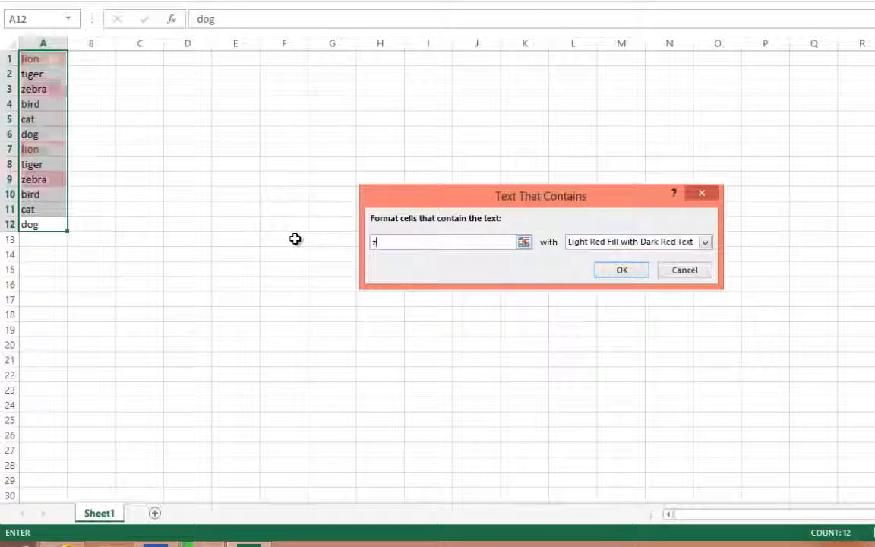
pyautogui.write('ebt')
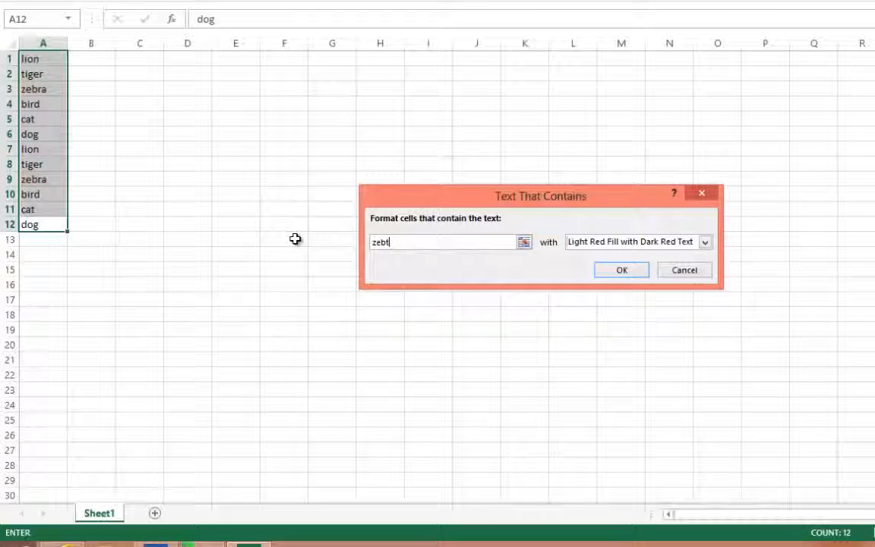
pyautogui.press('BackSpace')
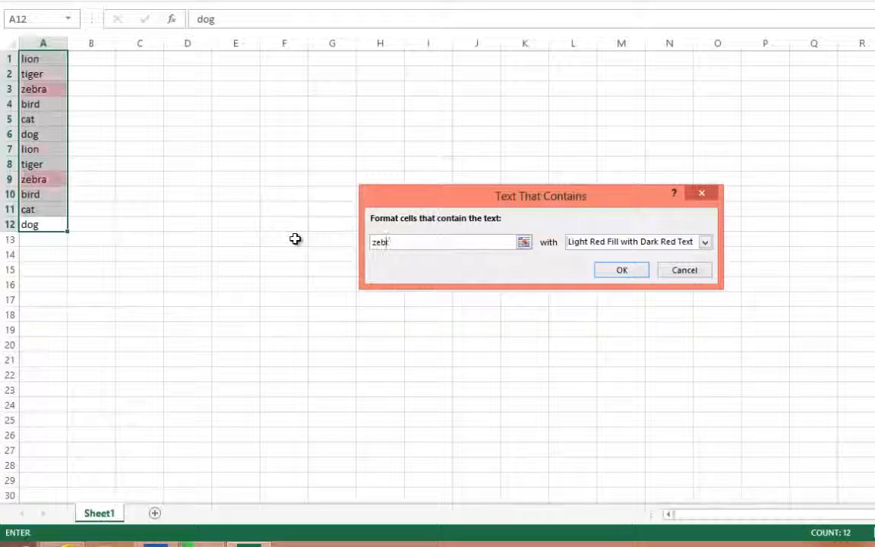
pyautogui.write('ra')
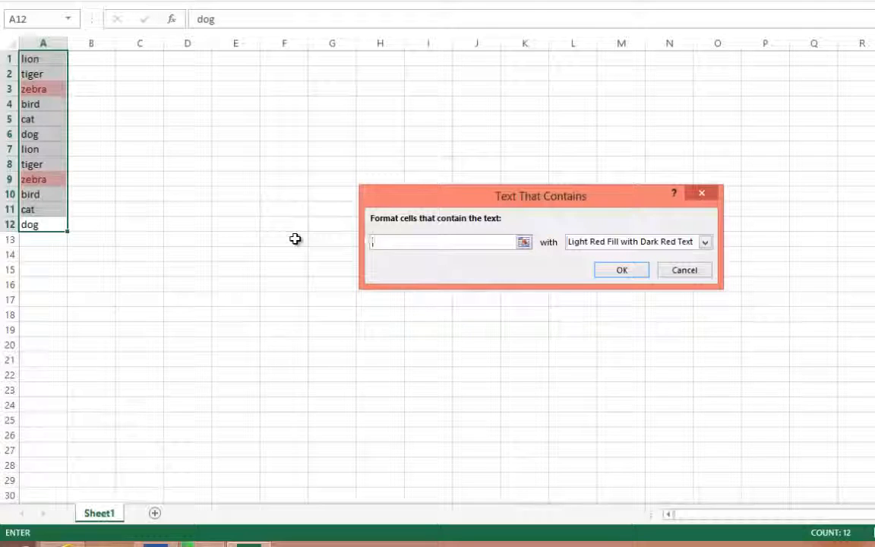
pyautogui.write('cat')
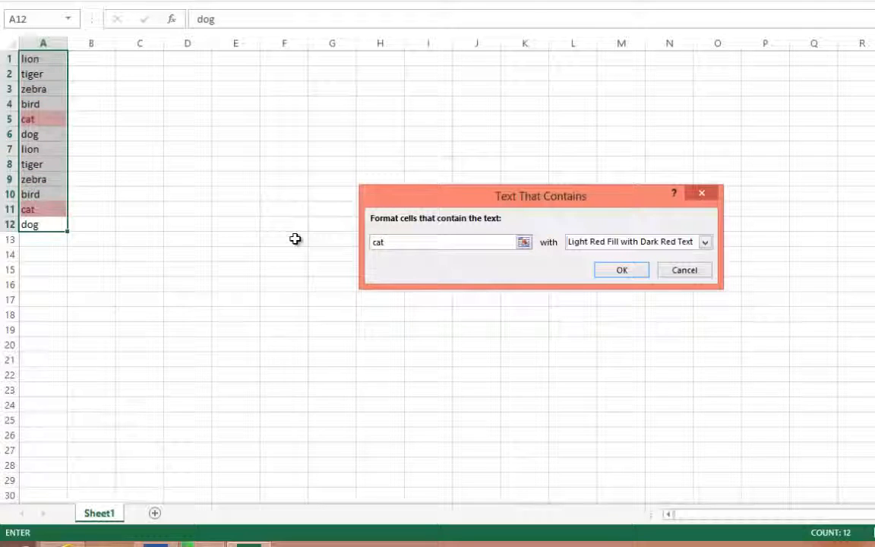
pyautogui.write('dog')
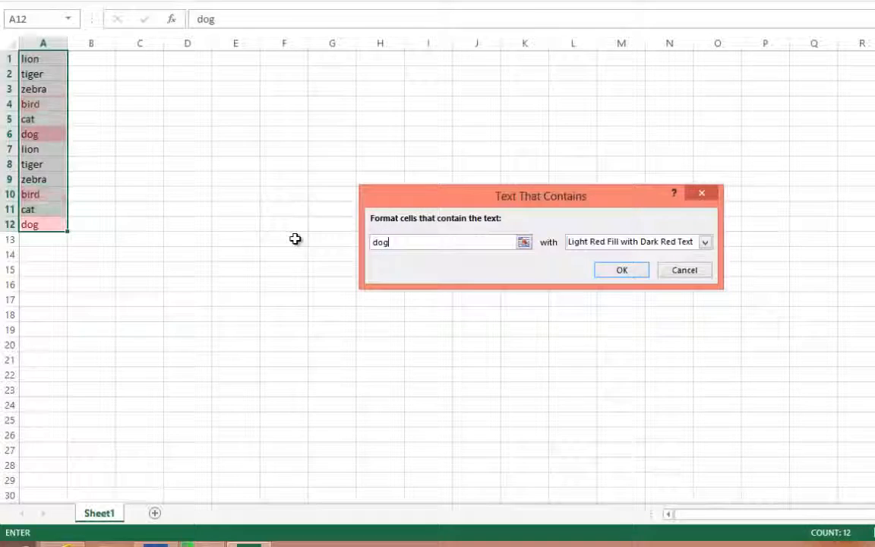
# - Preview the rule with cat, dog and tiger in turn, closing it without applying any formatting
pyautogui.press('BackSpace')
pyautogui.press('BackSpace')
pyautogui.press('BackSpace')
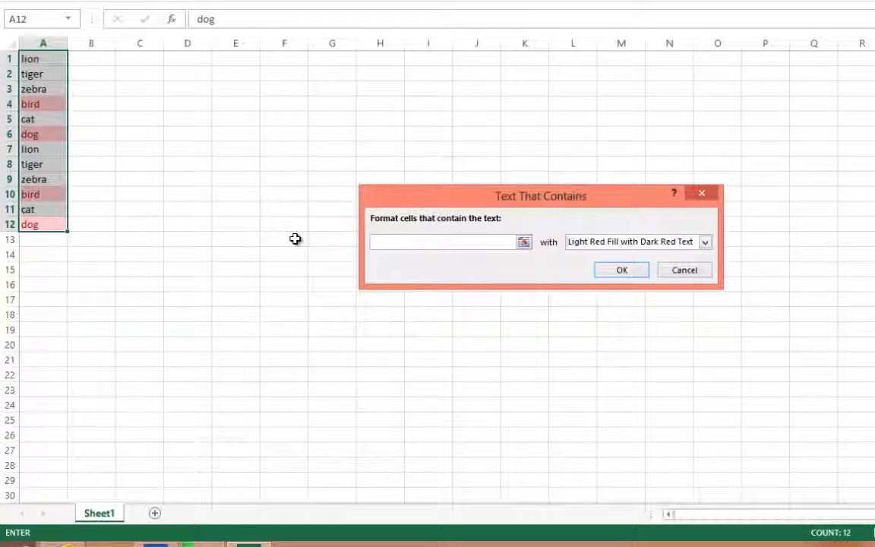
pyautogui.write('ti')
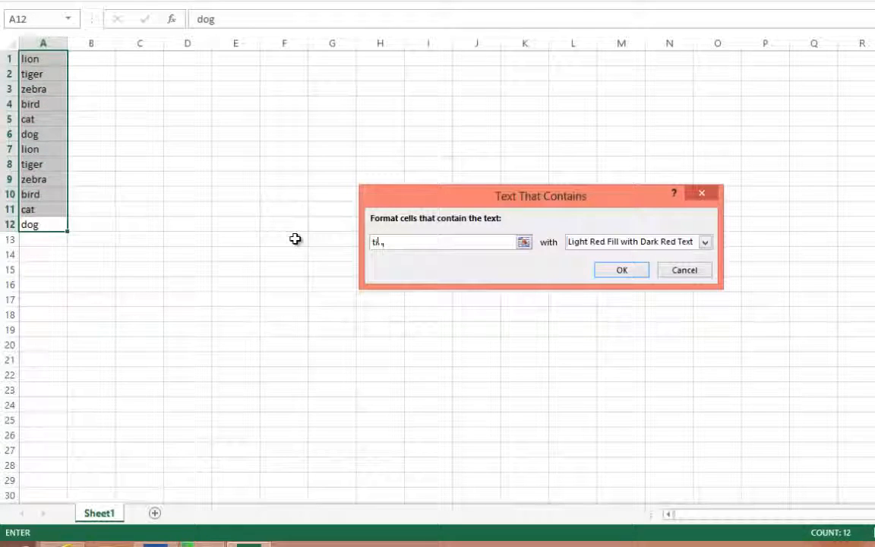
pyautogui.write('hgeer')
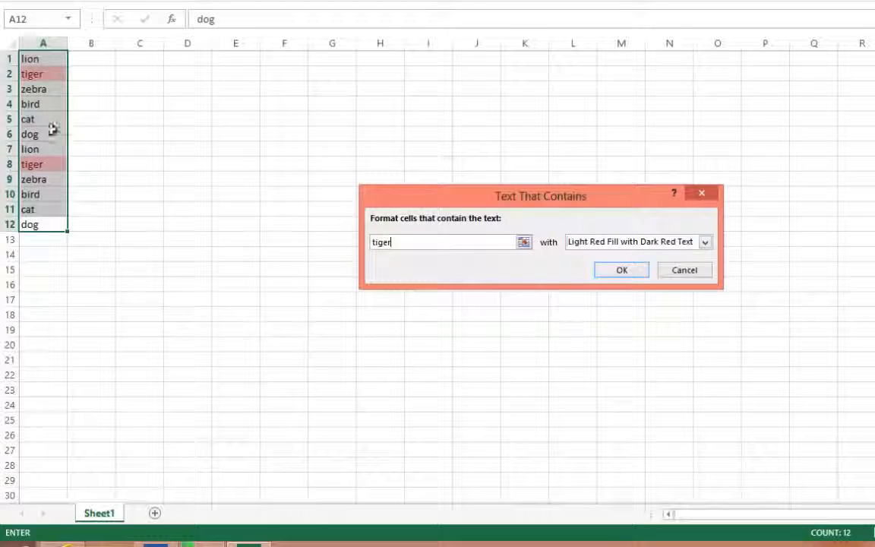
pyautogui.click(686, 272)
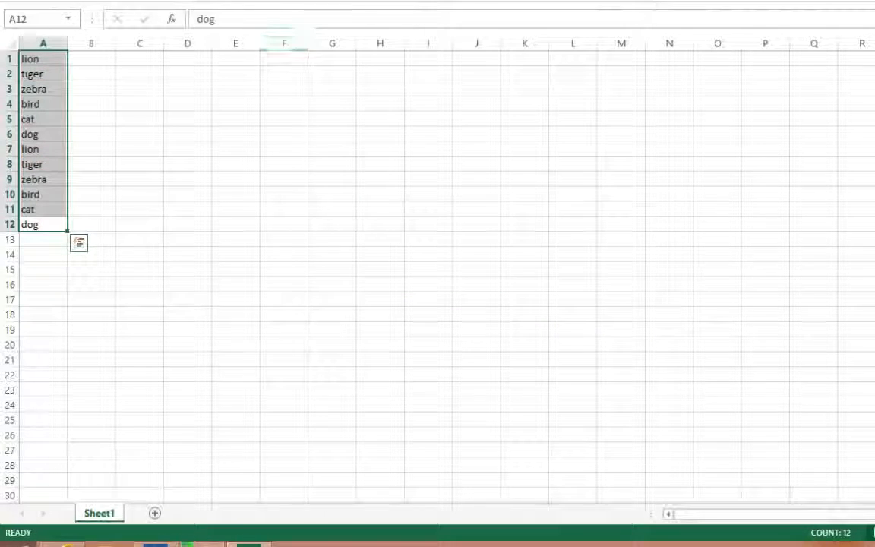
# - View the same Text that Contains rule under Conditional Formatting's Highlight Cells Rules and close it without applying
pyautogui.click(616, 1)
pyautogui.moveTo(669, 16)
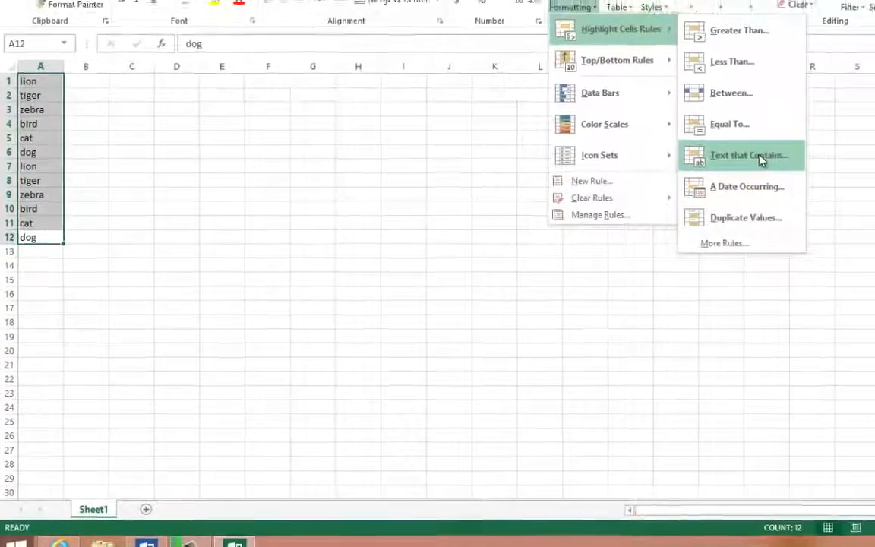
pyautogui.click(759, 158)
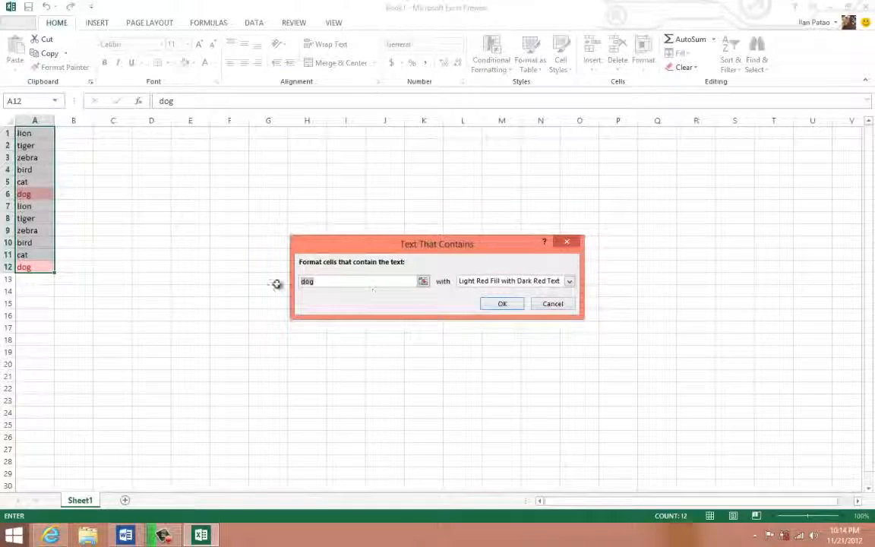
pyautogui.click(550, 304)
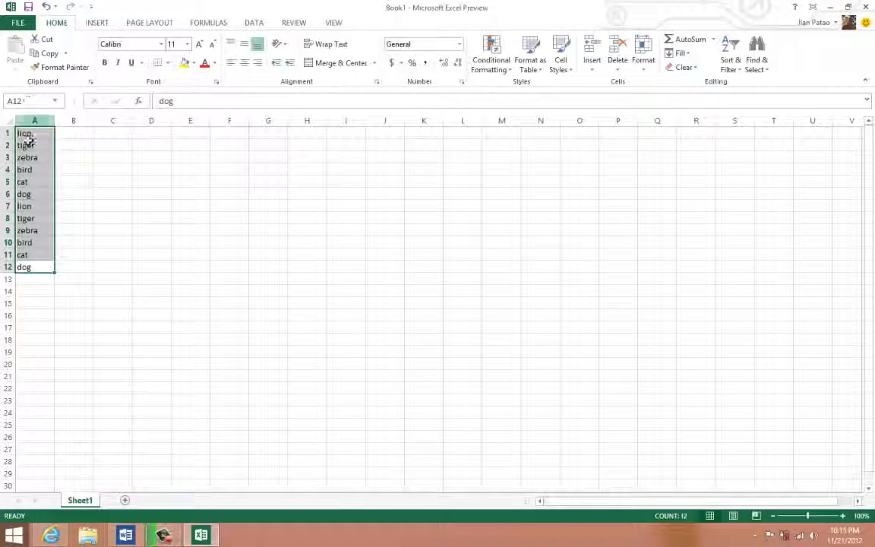
# - Select A4:A8 in the animal list and view its Quick Analysis formatting options
pyautogui.press('Up')
pyautogui.press('Up')
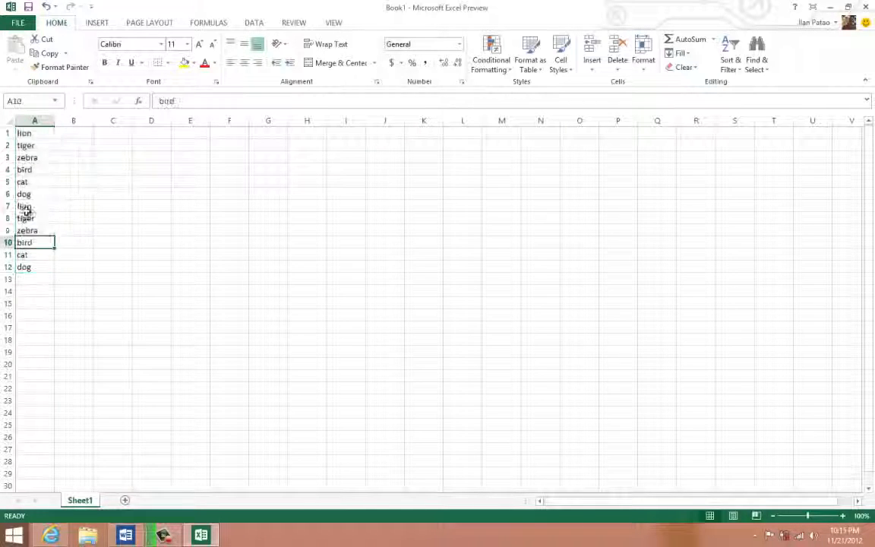
pyautogui.moveTo(24, 169); pyautogui.dragTo(62, 221)
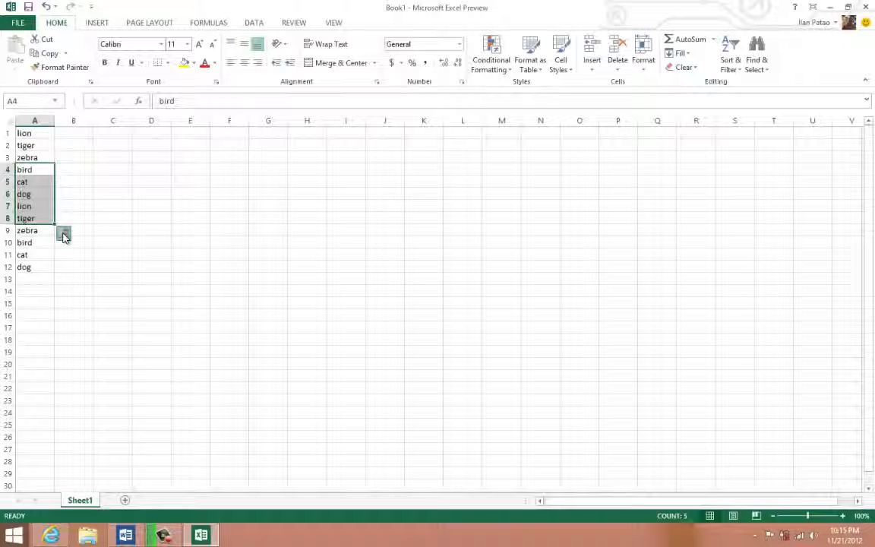
pyautogui.click(64, 235)
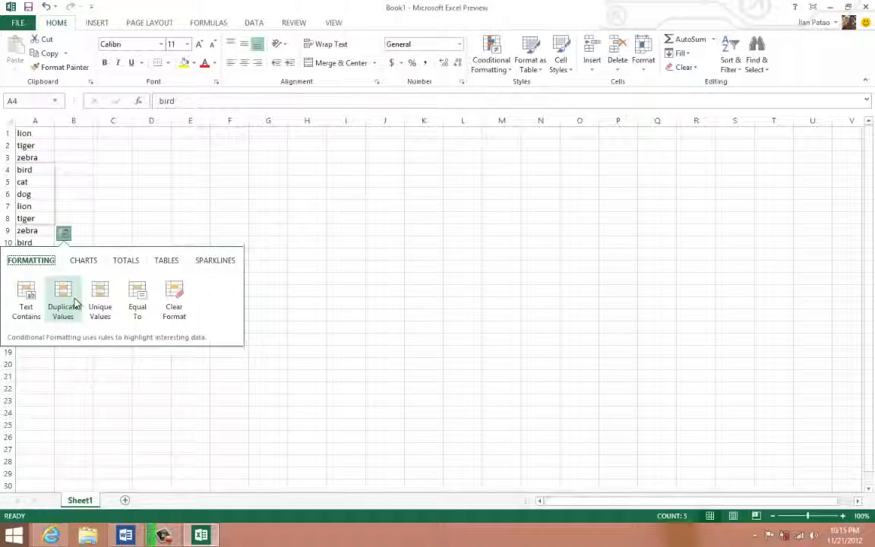
# - Reselect the list as A3:A9 and bring up the Quick Analysis options for that range
pyautogui.click(38, 182)
pyautogui.moveTo(30, 157); pyautogui.dragTo(29, 231)
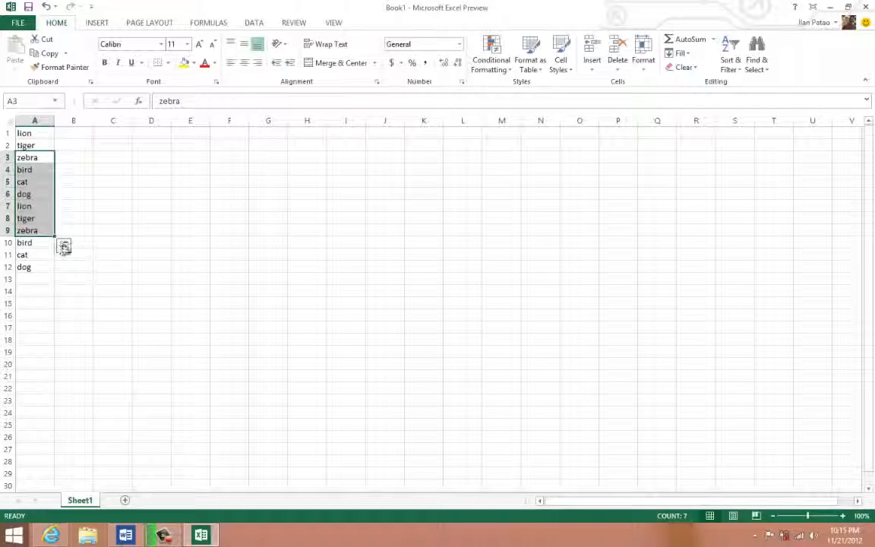
pyautogui.click(64, 247)
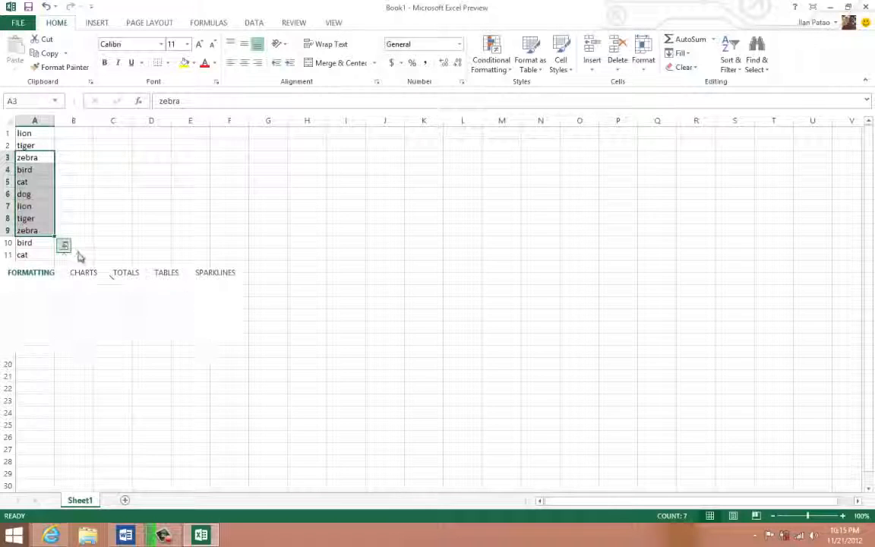
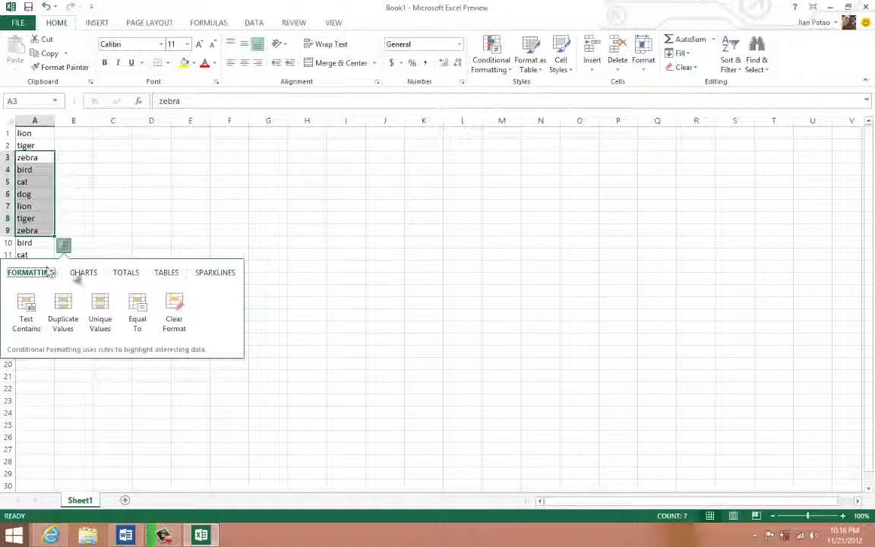
# - View the Quick Analysis chart options for A3:A9, and preview the Clustered Column chart and Totals options for A1:A12
pyautogui.click(82, 273)
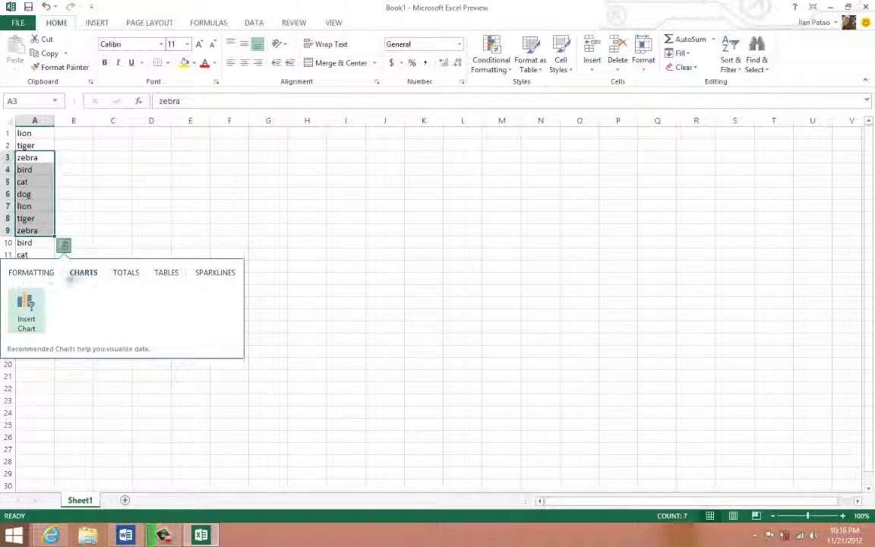
pyautogui.click(134, 204)
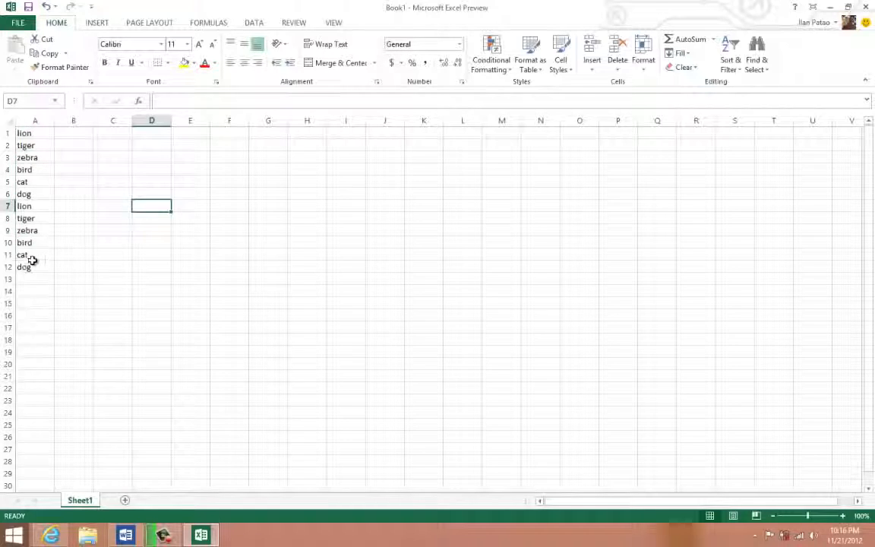
pyautogui.moveTo(31, 265); pyautogui.dragTo(31, 132)
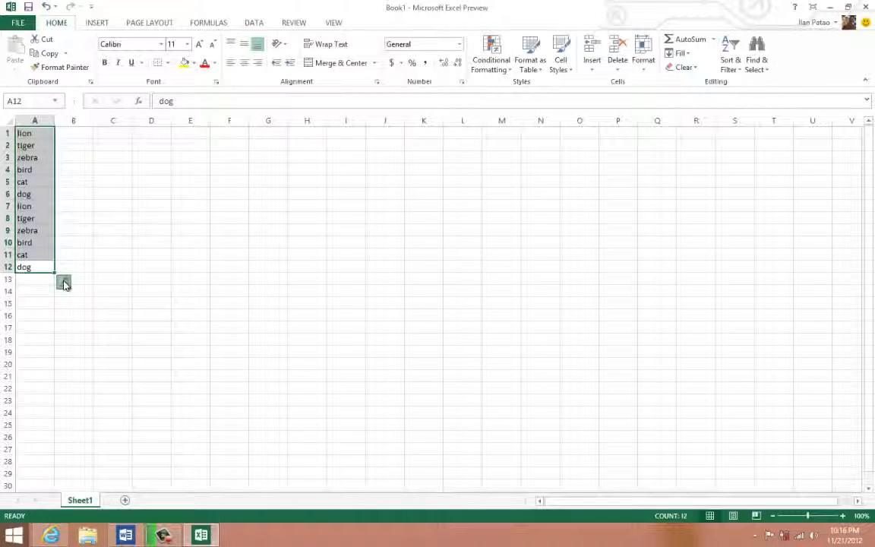
pyautogui.click(64, 284)
pyautogui.click(81, 311)
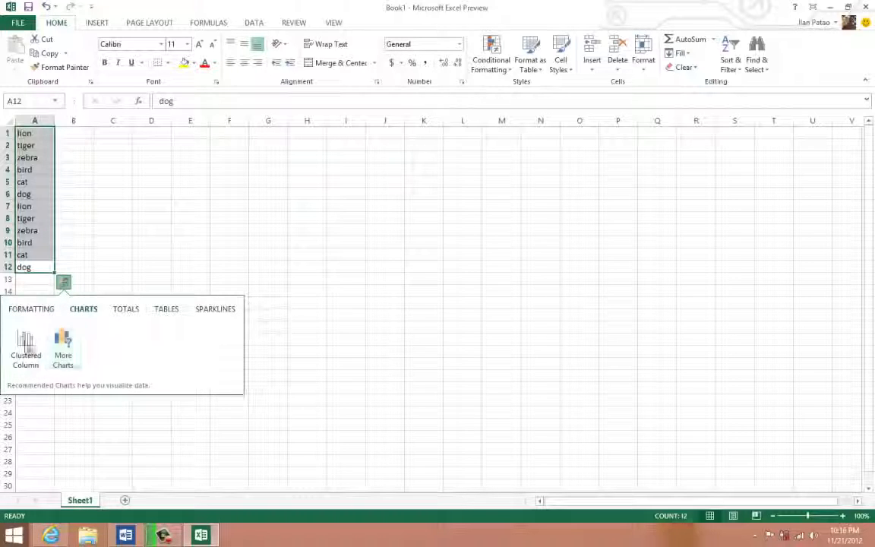
pyautogui.moveTo(25, 348)
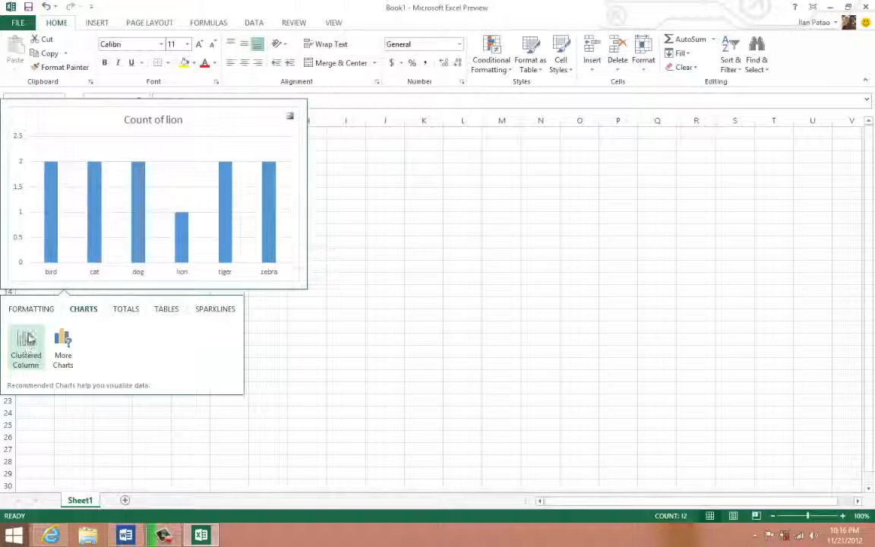
pyautogui.click(129, 310)
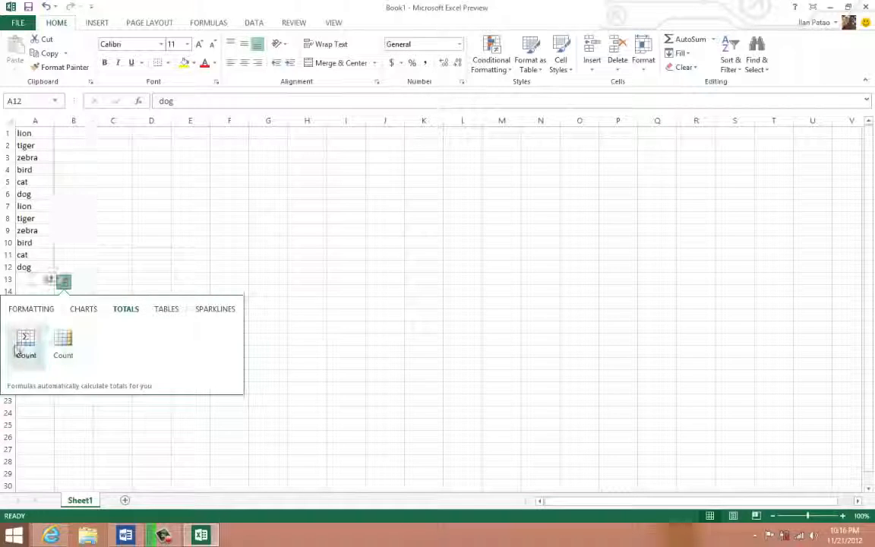
# - Convert the animal list A1:A12 into a table with Quick Analysis and undo the conversion
pyautogui.click(168, 310)
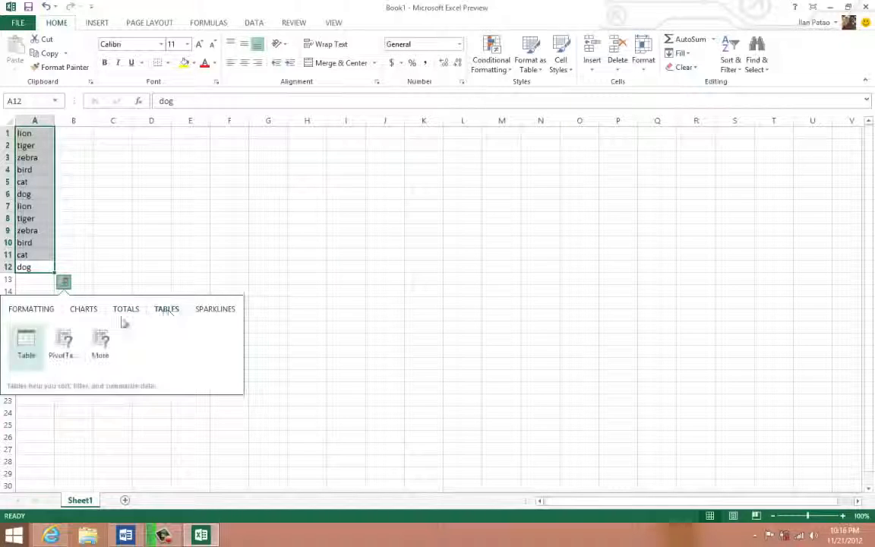
pyautogui.click(36, 345)
pyautogui.click(107, 242)
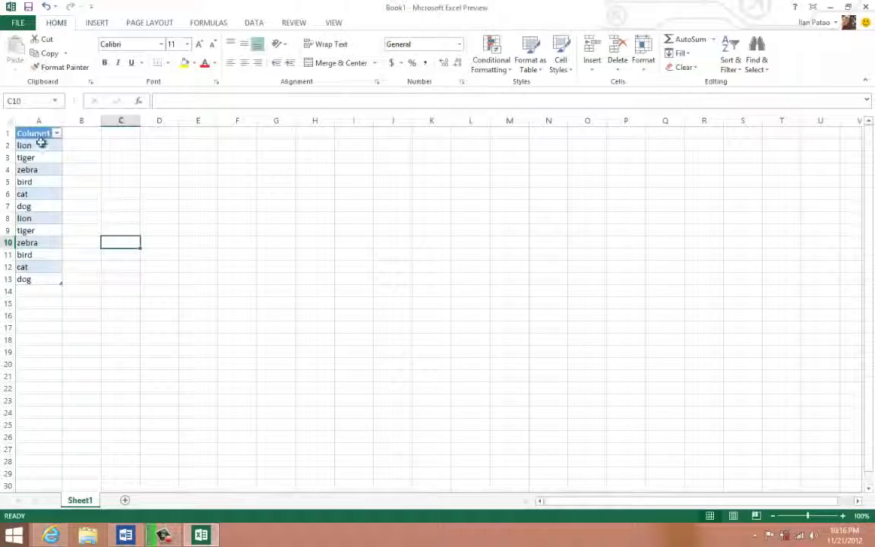
pyautogui.hotkey('ctrl', 'z')
pyautogui.hotkey('ctrl', 'z')
pyautogui.hotkey('ctrl', 'z')
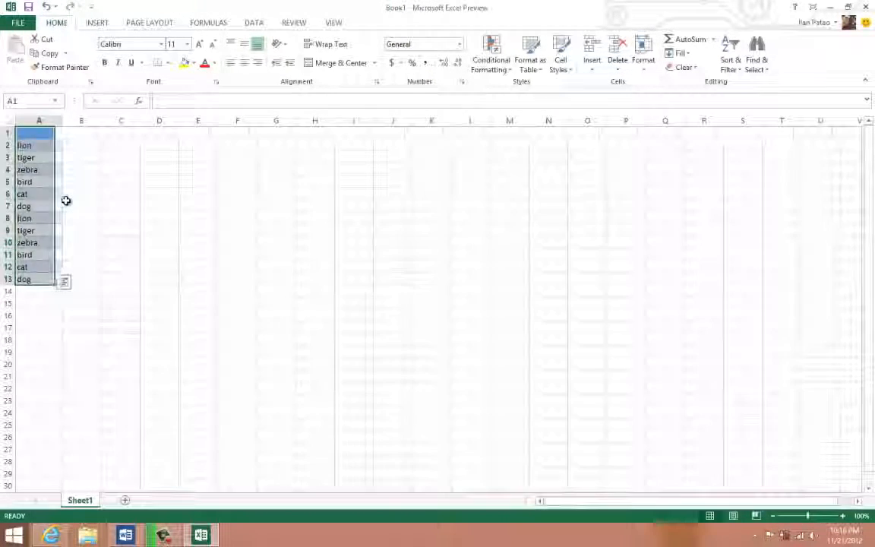
# - Enter the numbers 1 through 9 and a final 0 in cells B1 to B10 beside the animal list
pyautogui.click(39, 288)
pyautogui.click(72, 135)
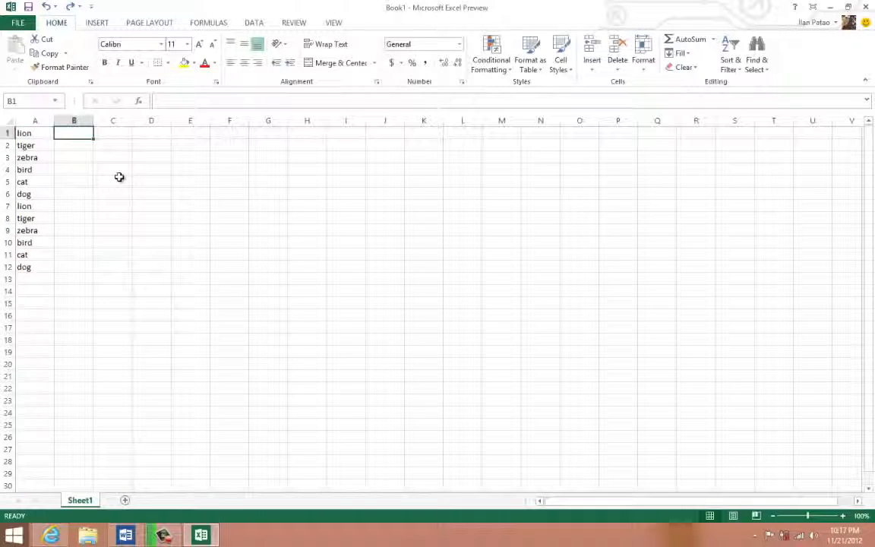
pyautogui.write('1')
pyautogui.press('Return')
pyautogui.write('2')
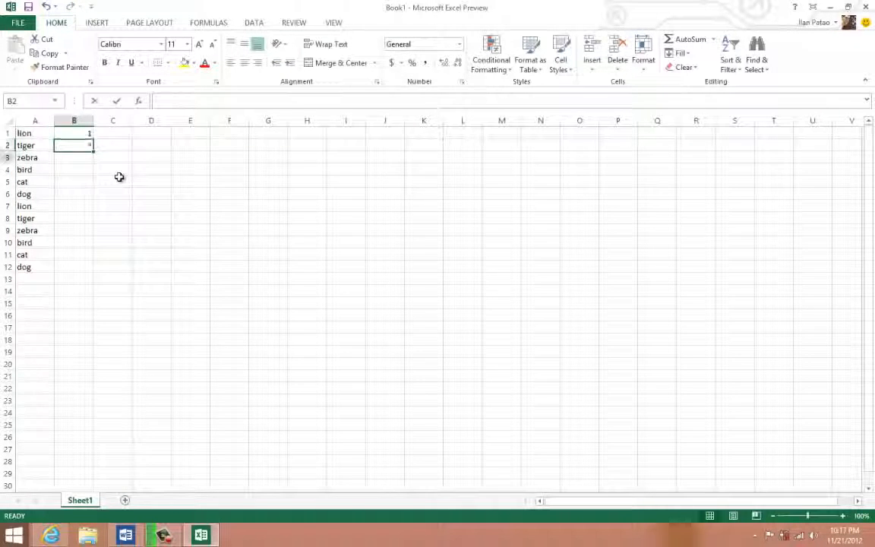
pyautogui.press('Return')
pyautogui.write('3')
pyautogui.press('Return')
pyautogui.write('4')
pyautogui.press('Return')
pyautogui.write('5')
pyautogui.press('Return')
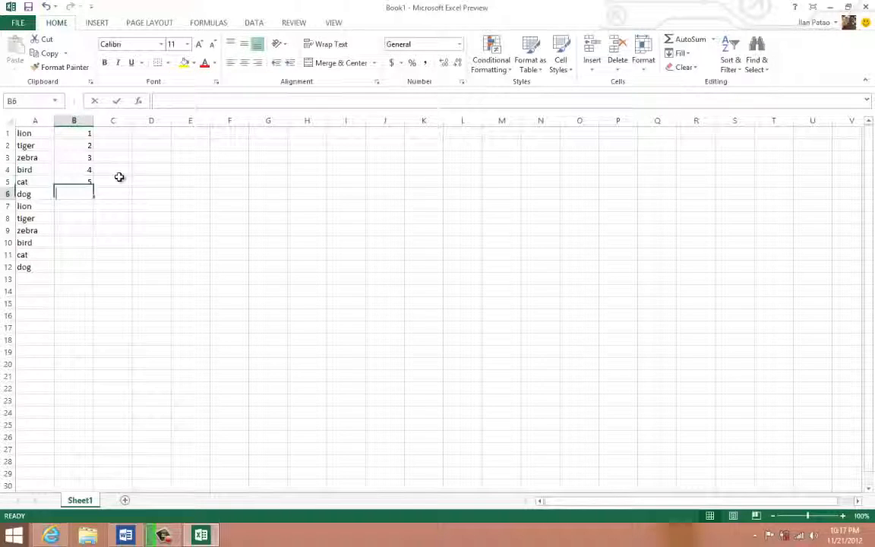
pyautogui.write('6')
pyautogui.press('Return')
pyautogui.write('7')
pyautogui.press('Return')
pyautogui.write('8')
pyautogui.press('Return')
pyautogui.write('9')
pyautogui.press('Return')
pyautogui.write('0')
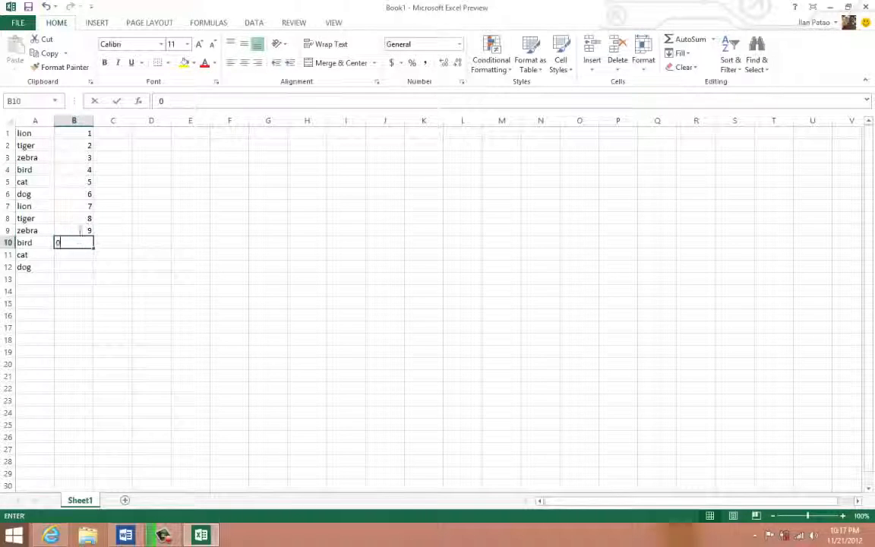
# - Select the numbers in B1:B10 and preview their Quick Analysis Totals options, including Sum
pyautogui.moveTo(82, 248); pyautogui.dragTo(82, 129)
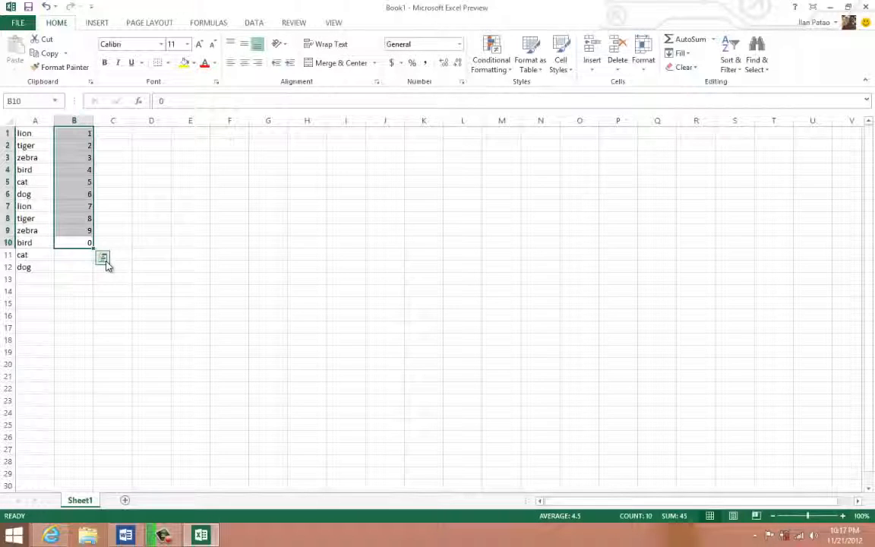
pyautogui.click(104, 259)
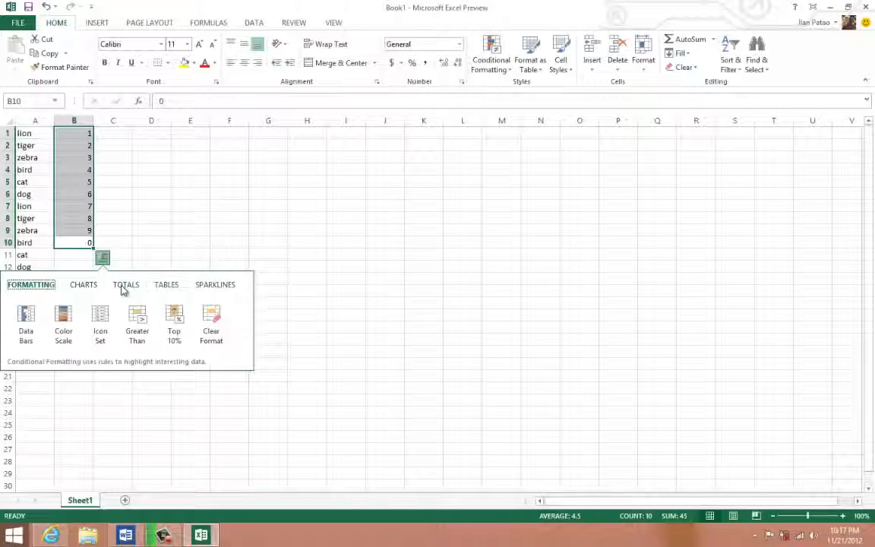
pyautogui.click(124, 288)
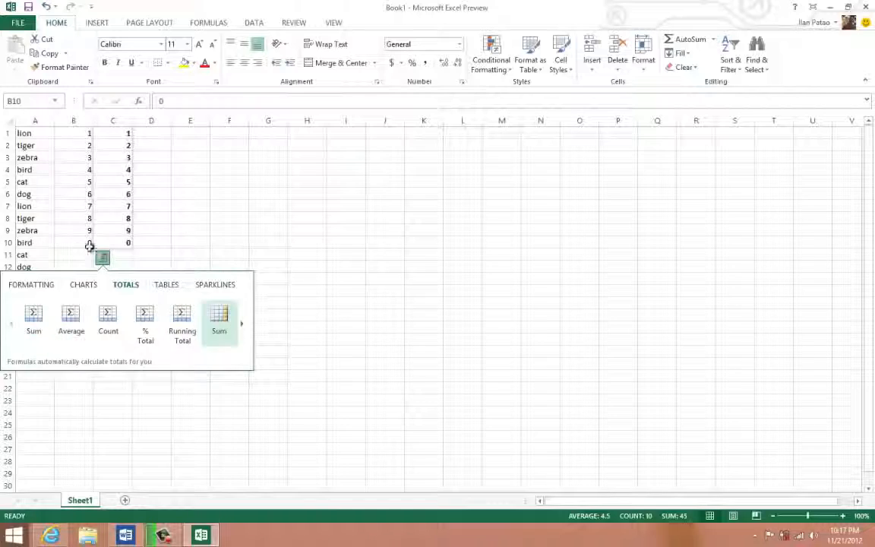
# - Select the animal names in A1:A12, view their Quick Analysis Totals options, and close them without inserting a count
pyautogui.moveTo(27, 137); pyautogui.dragTo(46, 261)
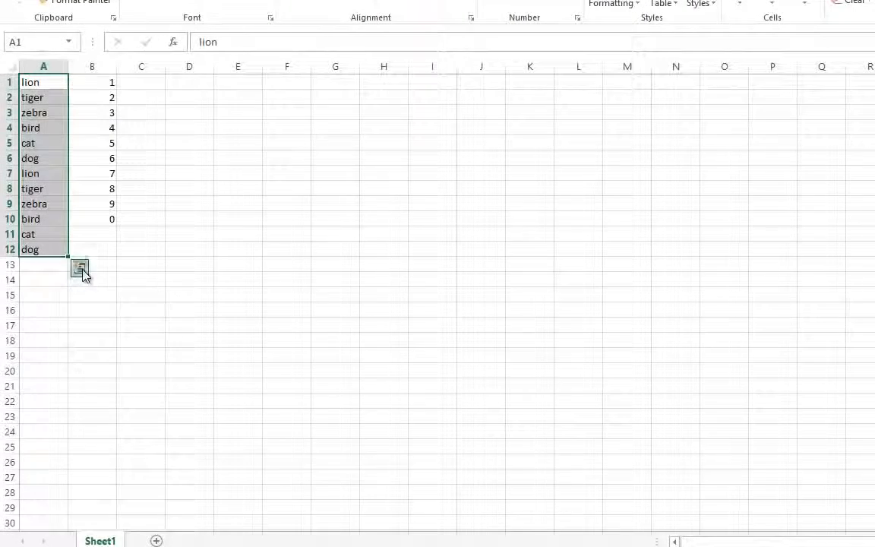
pyautogui.click(79, 267)
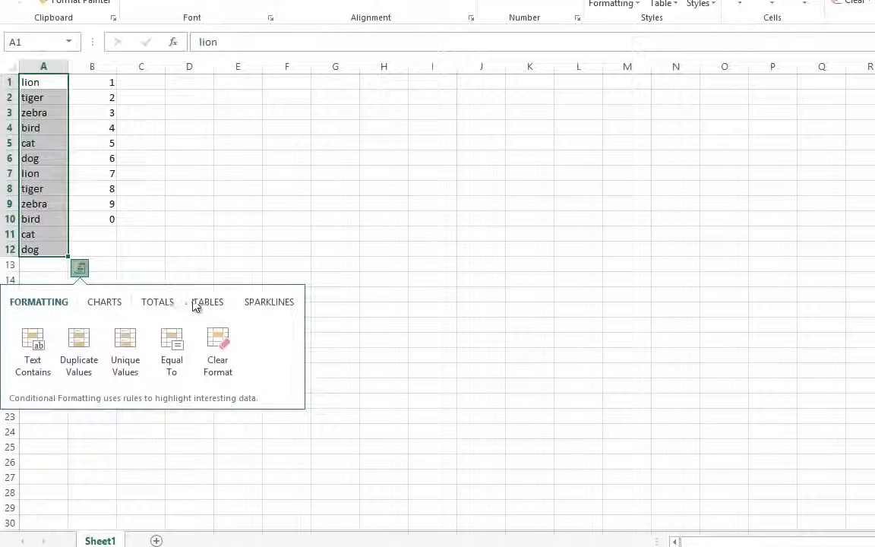
pyautogui.click(165, 303)
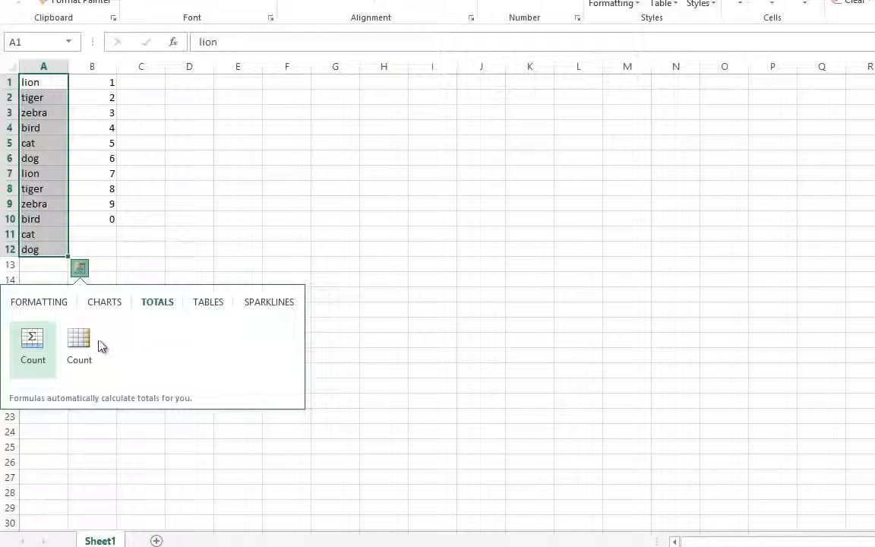
pyautogui.click(136, 160)
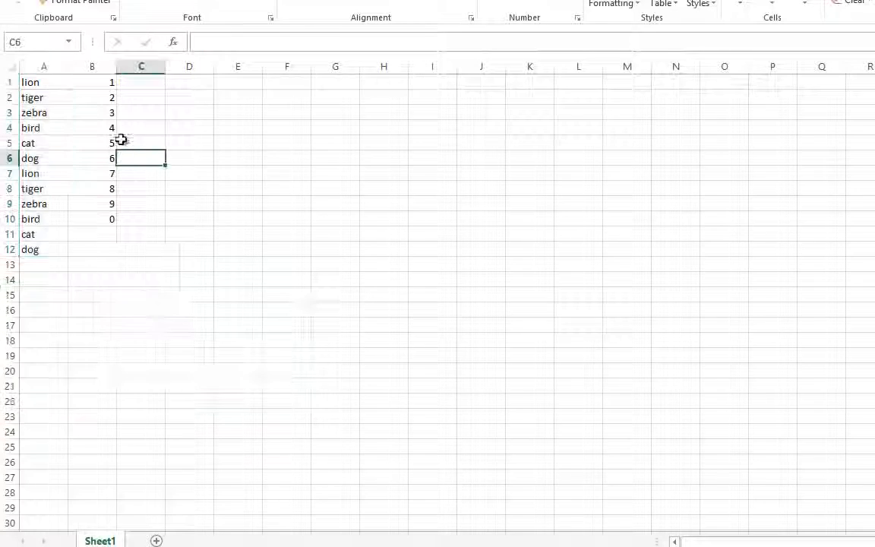
# - Reselect the numbers in B1:B10 and preview the % Total calculation in Quick Analysis
pyautogui.moveTo(92, 82); pyautogui.dragTo(115, 224)
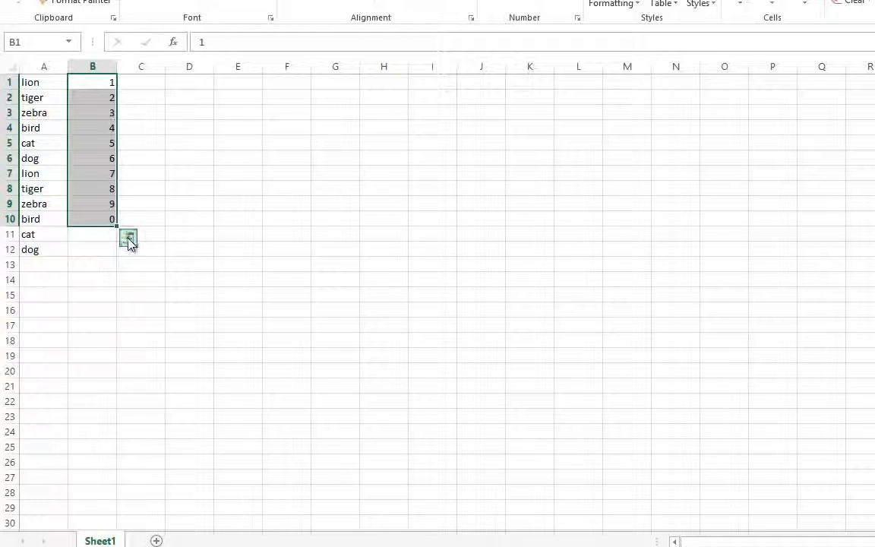
pyautogui.click(130, 242)
pyautogui.click(160, 274)
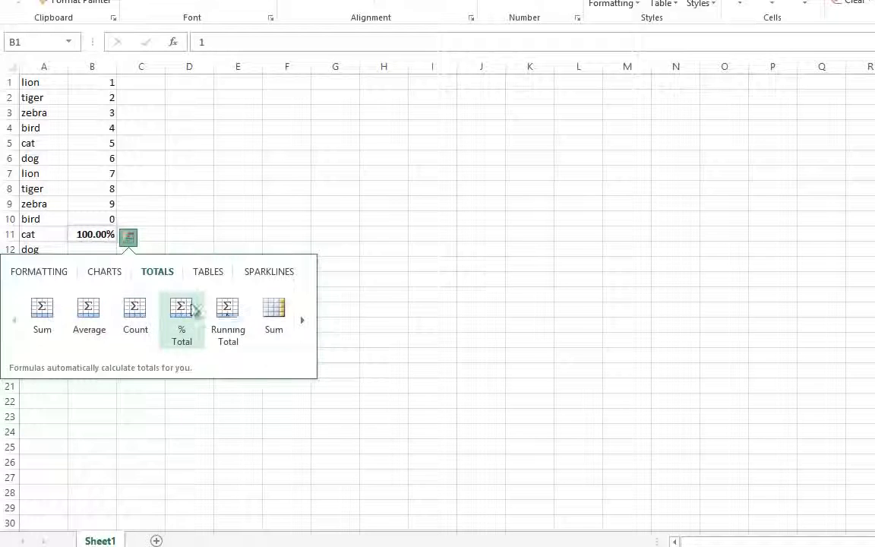
# - Try a Greater Than conditional formatting rule with the value 6 on B1:B10 and cancel it
pyautogui.click(61, 278)
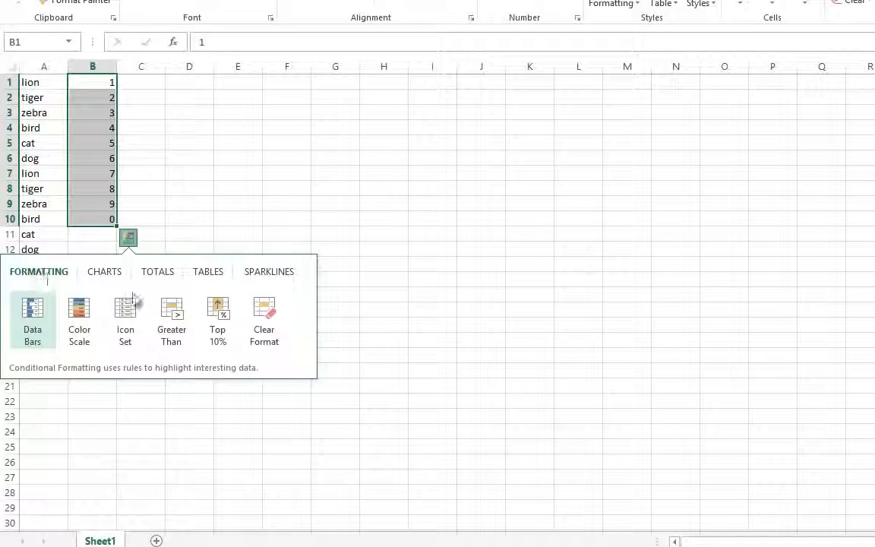
pyautogui.click(168, 319)
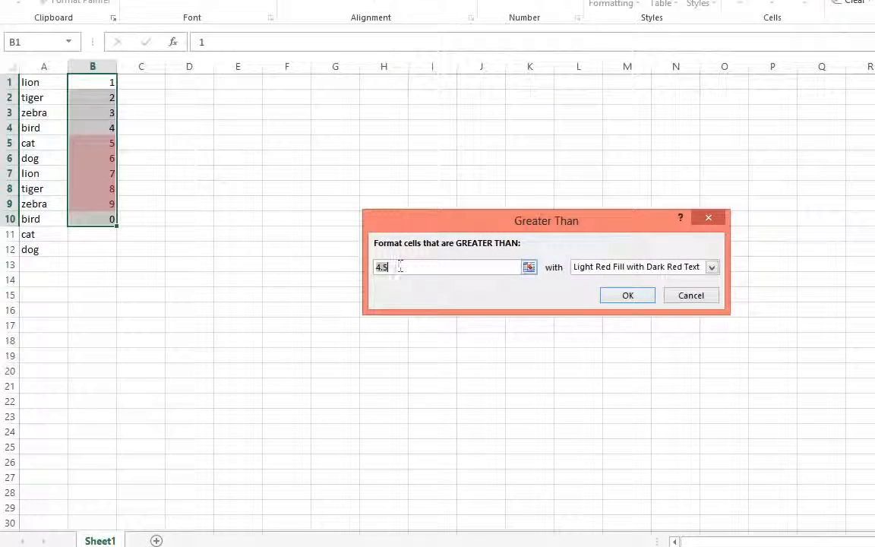
pyautogui.press('BackSpace')
pyautogui.write('6')
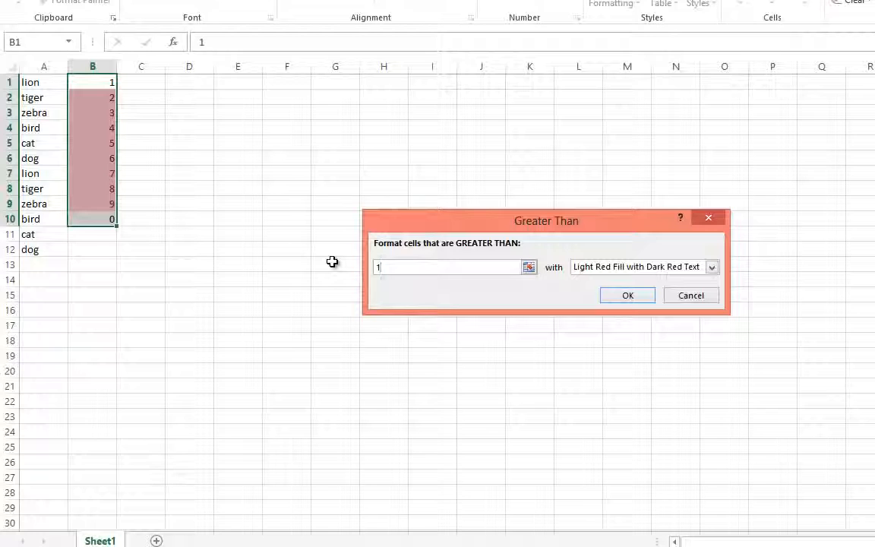
pyautogui.click(691, 298)
pyautogui.click(375, 231)
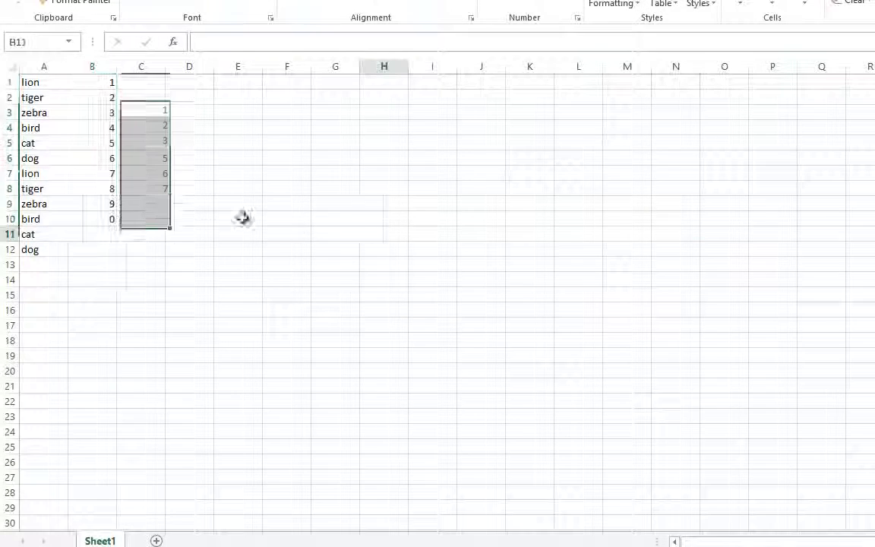
pyautogui.moveTo(103, 219); pyautogui.dragTo(19, 79)
pyautogui.click(29, 244)
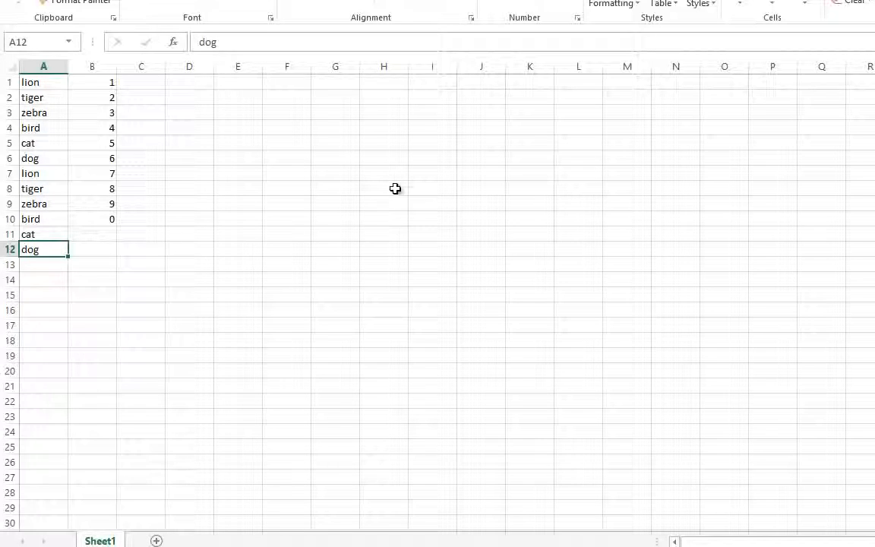
pyautogui.click(164, 271)
# - View the Quick Analysis chart options for B1:B10, browse the full list of chart types, and close it without inserting a chart
pyautogui.moveTo(101, 216); pyautogui.dragTo(92, 76)
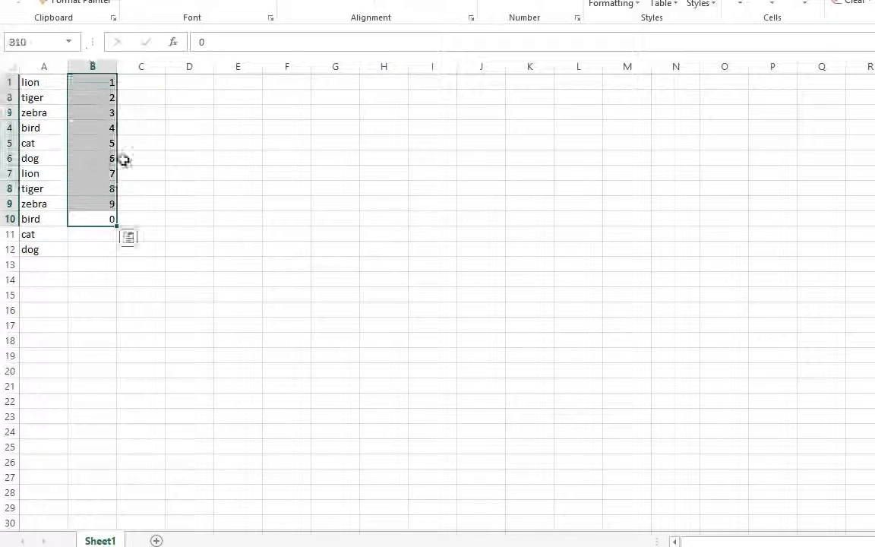
pyautogui.click(129, 243)
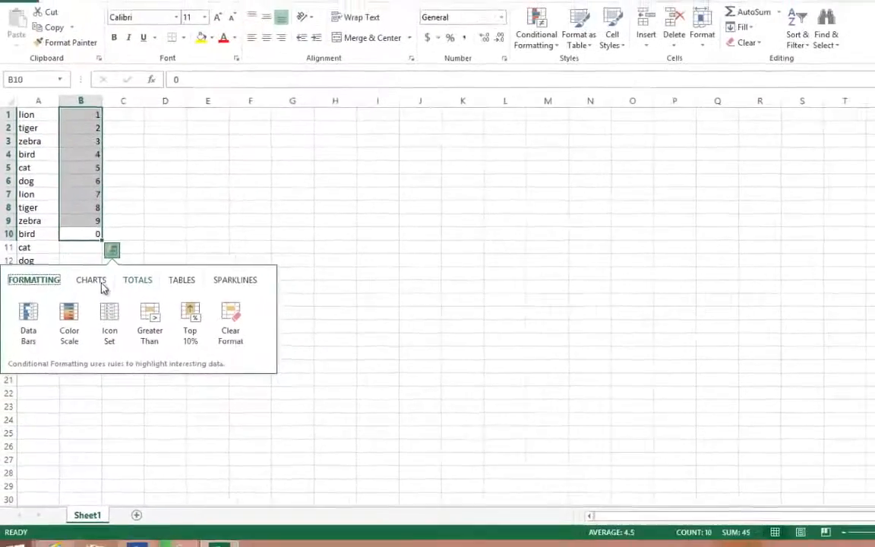
pyautogui.click(80, 289)
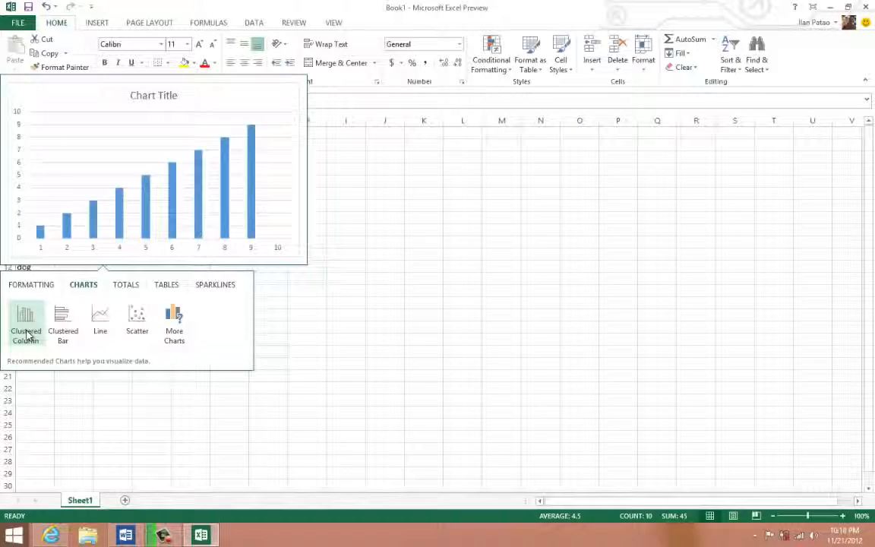
pyautogui.click(175, 339)
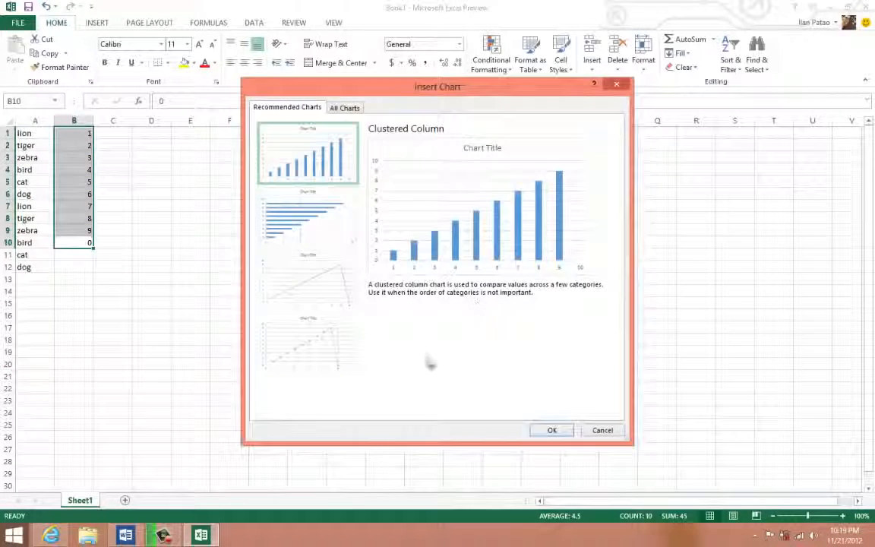
pyautogui.click(346, 108)
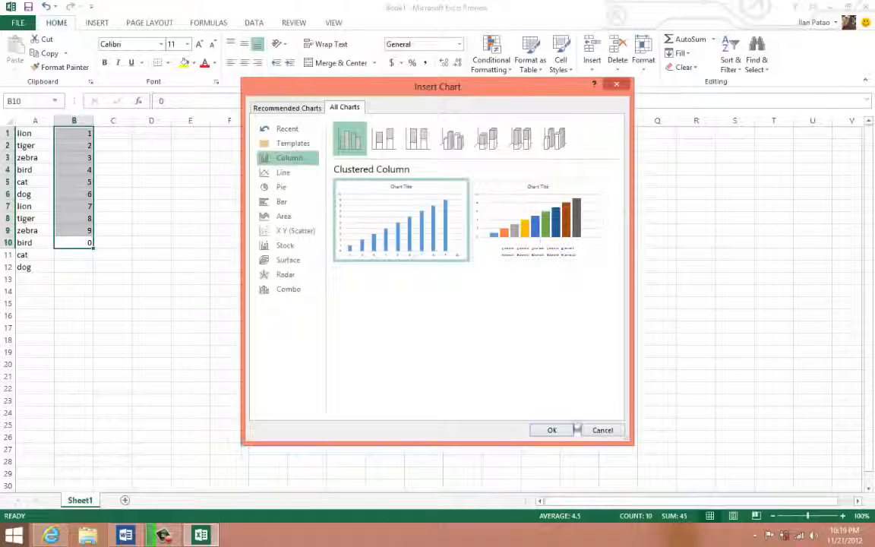
pyautogui.click(602, 431)
pyautogui.click(183, 278)
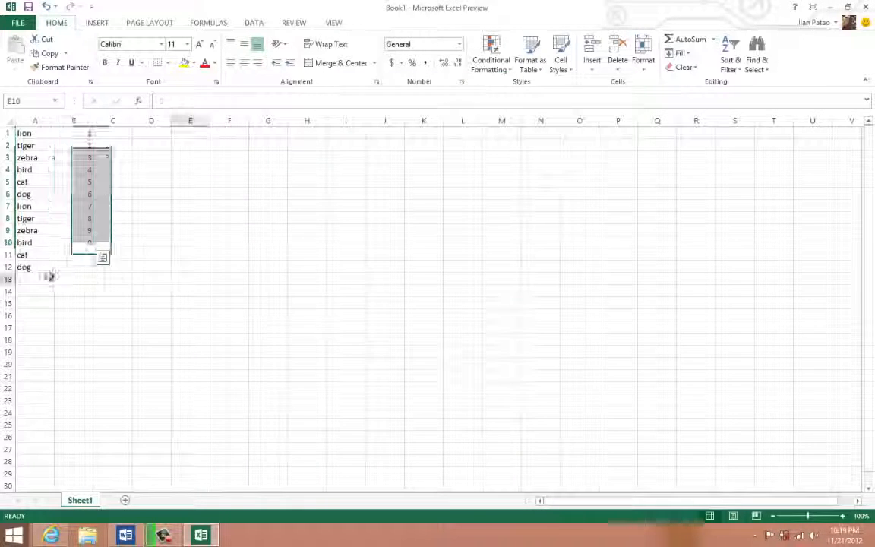
# - Clear the animal names and numbers from the range A1:C15
pyautogui.moveTo(113, 303); pyautogui.dragTo(27, 133)
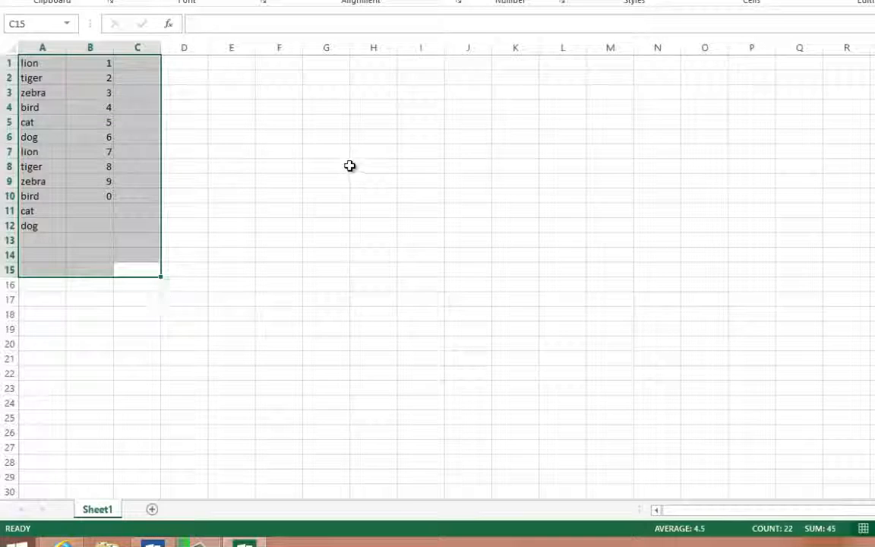
pyautogui.press('Delete')
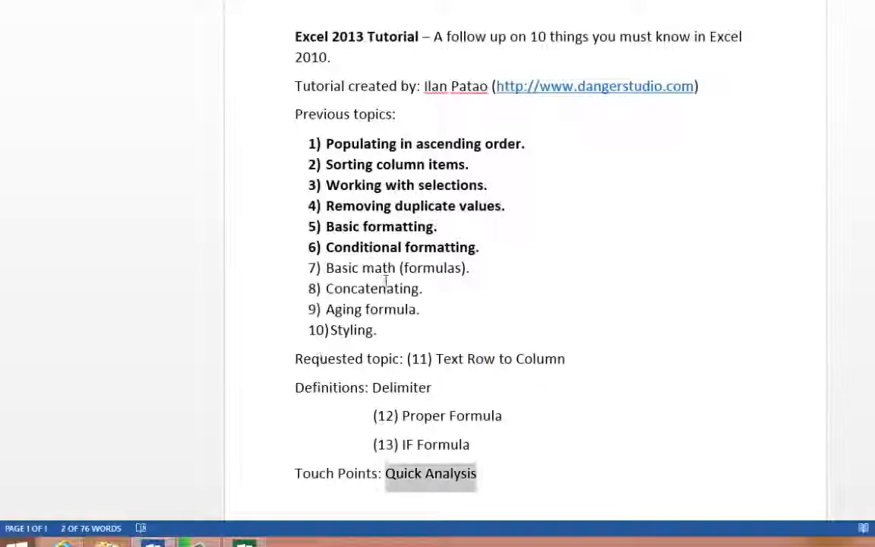
# - Bold the seventh topic, "Basic math (formulas).", in the Word list and switch back to the Excel workbook
pyautogui.moveTo(473, 268); pyautogui.dragTo(342, 269)
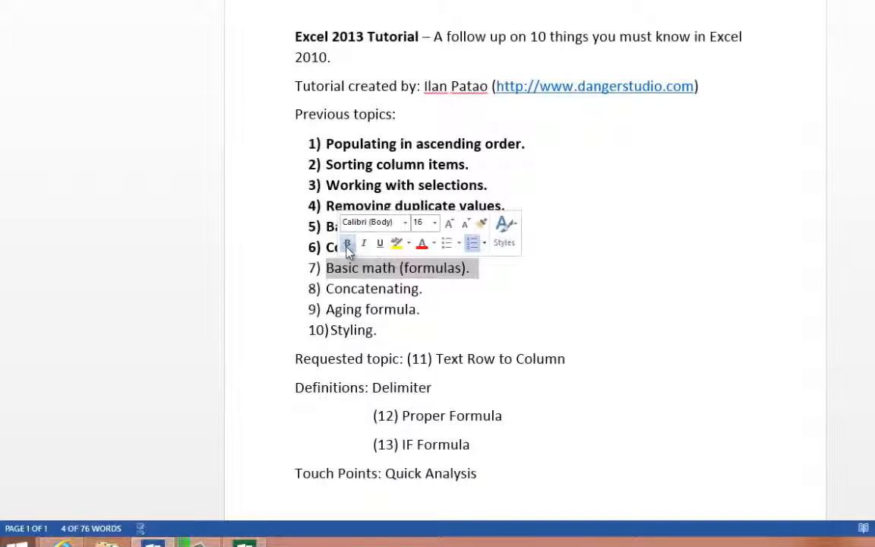
pyautogui.click(347, 243)
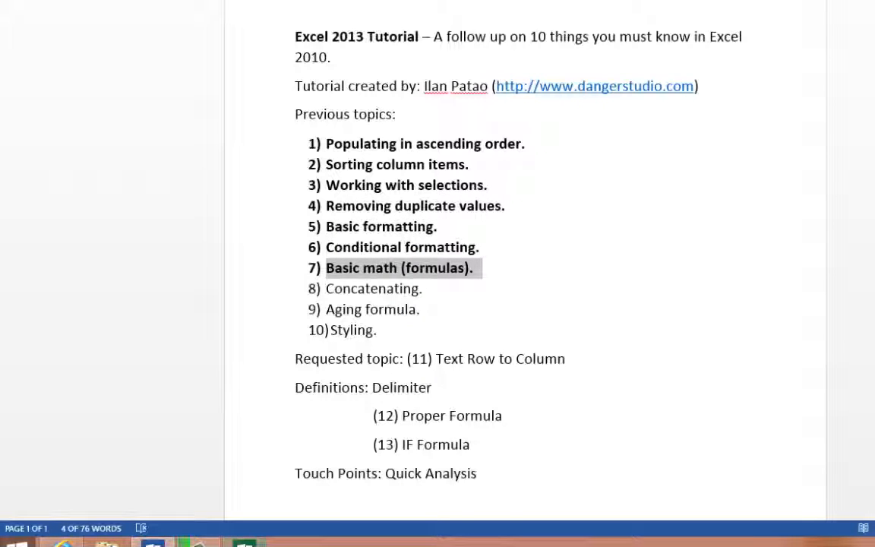
pyautogui.click(239, 472)
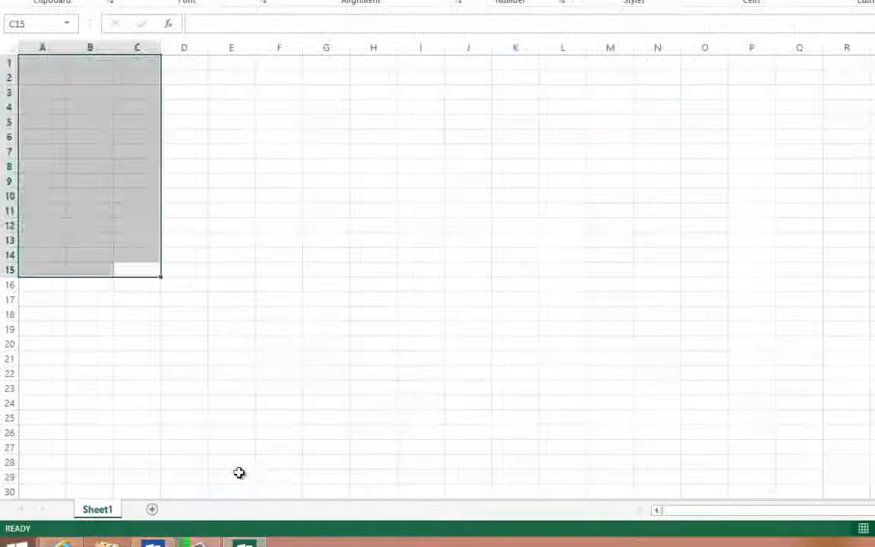
# - Enter the number 1 in cell A1 and 2 in cell B1
pyautogui.click(203, 220)
pyautogui.click(45, 65)
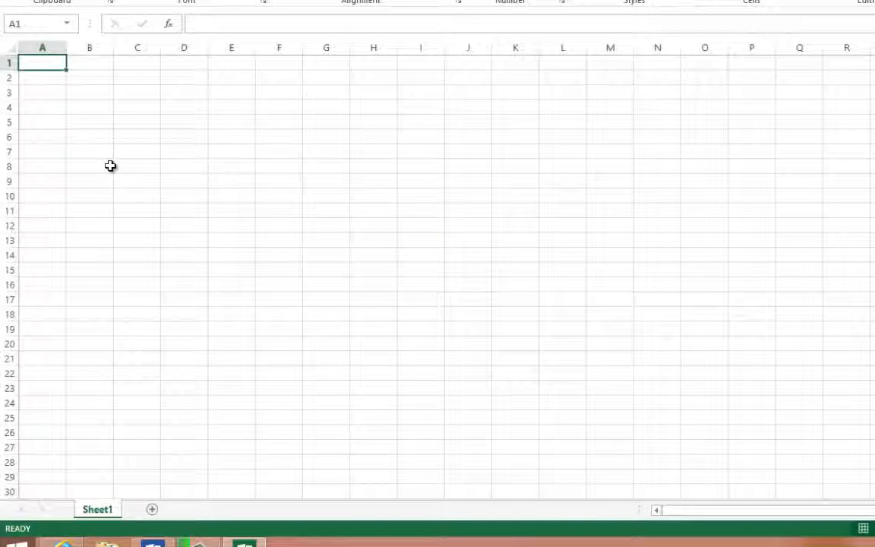
pyautogui.write('1')
pyautogui.click(84, 68)
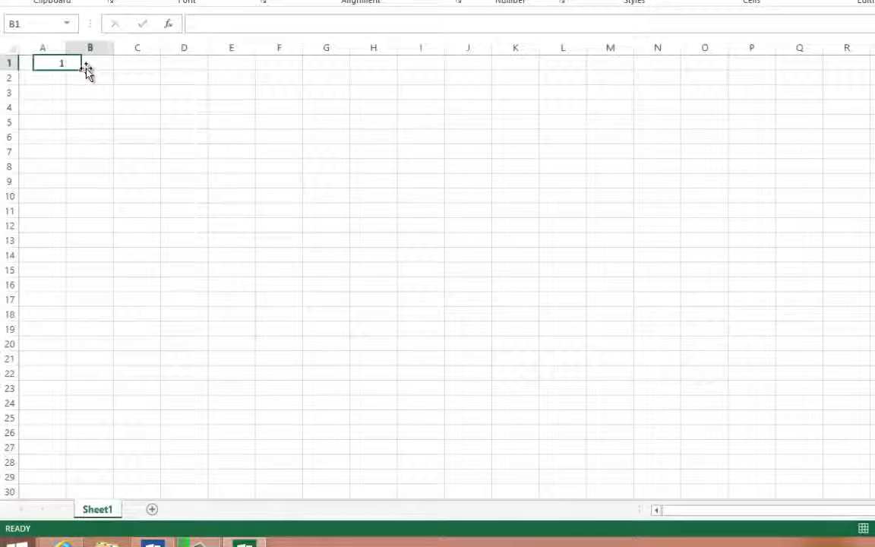
pyautogui.write('2')
pyautogui.click(105, 133)
# - Try inserting SUM from the Math & Trig functions with A1:B1 selected, and cancel it
pyautogui.moveTo(93, 65); pyautogui.dragTo(11, 62)
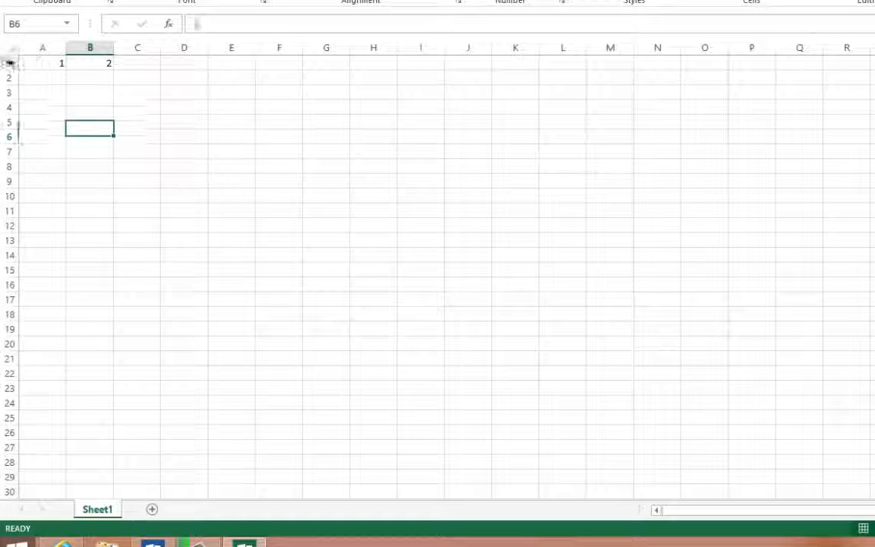
pyautogui.click(226, 142)
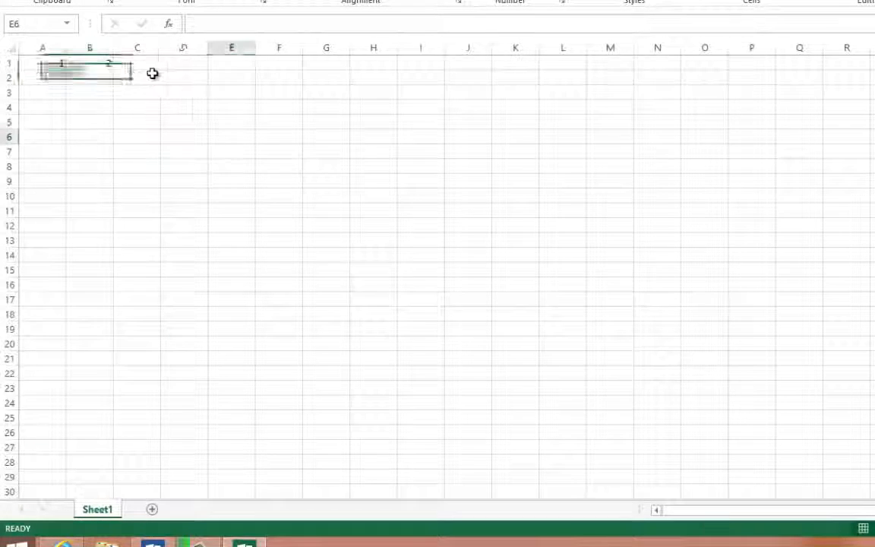
pyautogui.click(48, 62)
pyautogui.moveTo(86, 63); pyautogui.dragTo(90, 63)
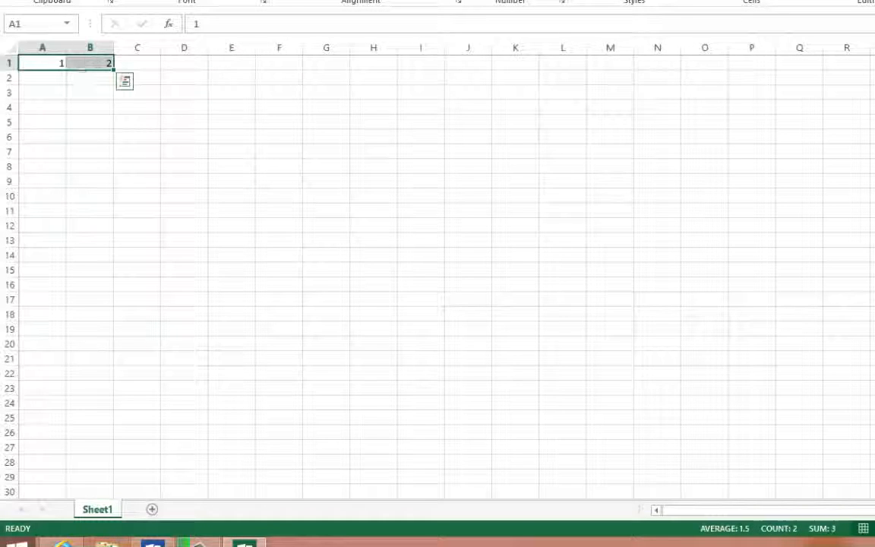
pyautogui.click(217, 7)
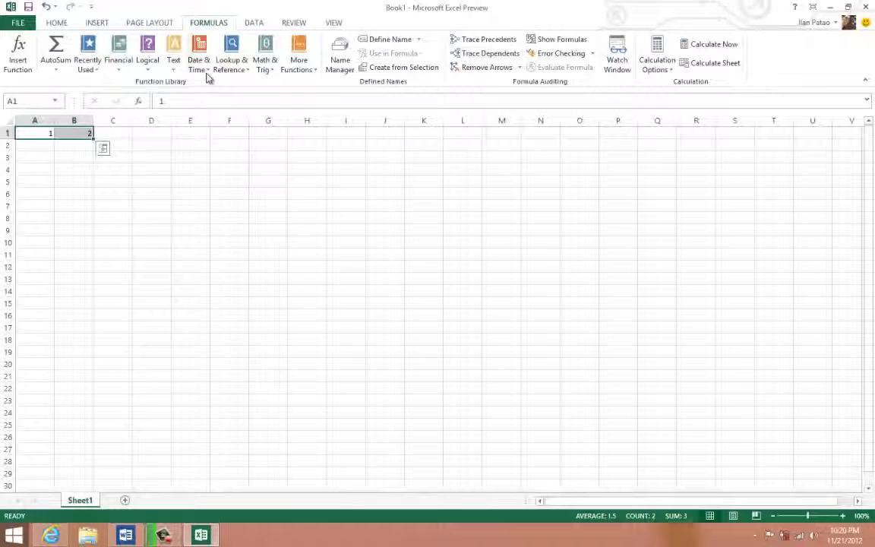
pyautogui.click(258, 73)
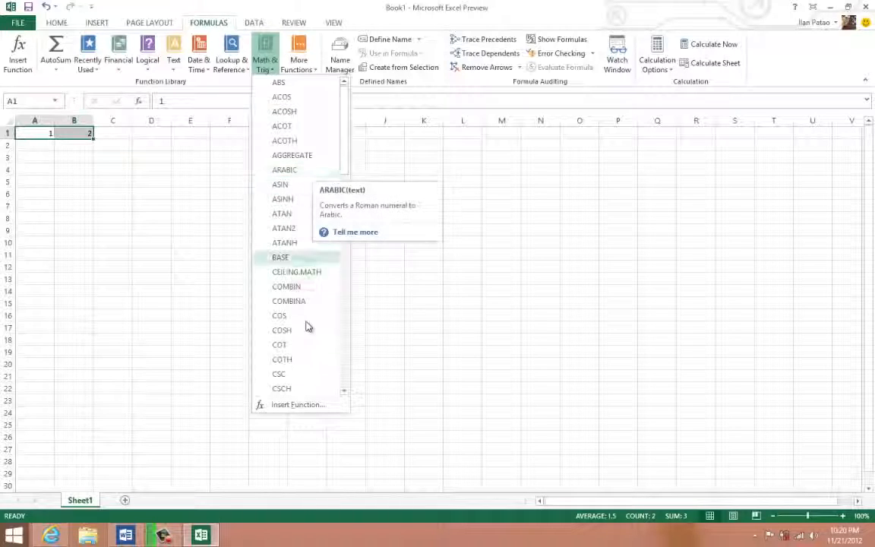
pyautogui.scroll(-15, 315, 251)
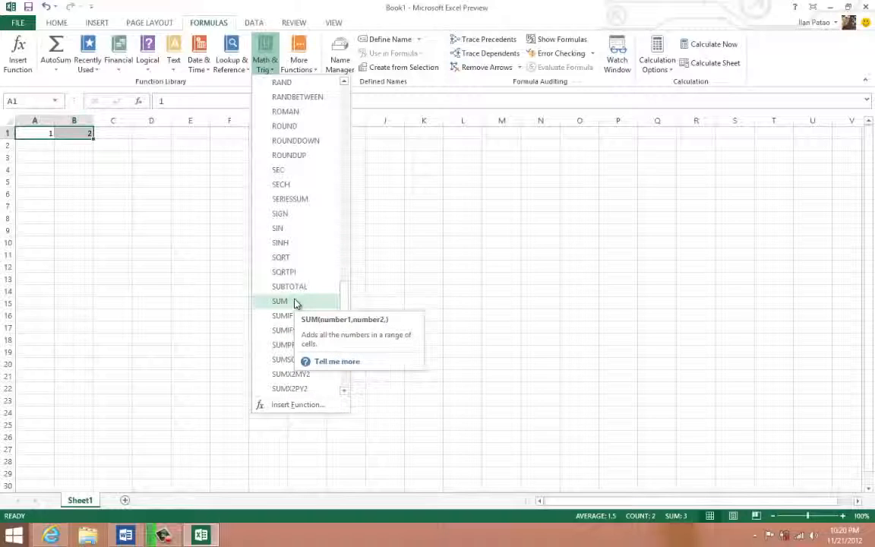
pyautogui.click(281, 301)
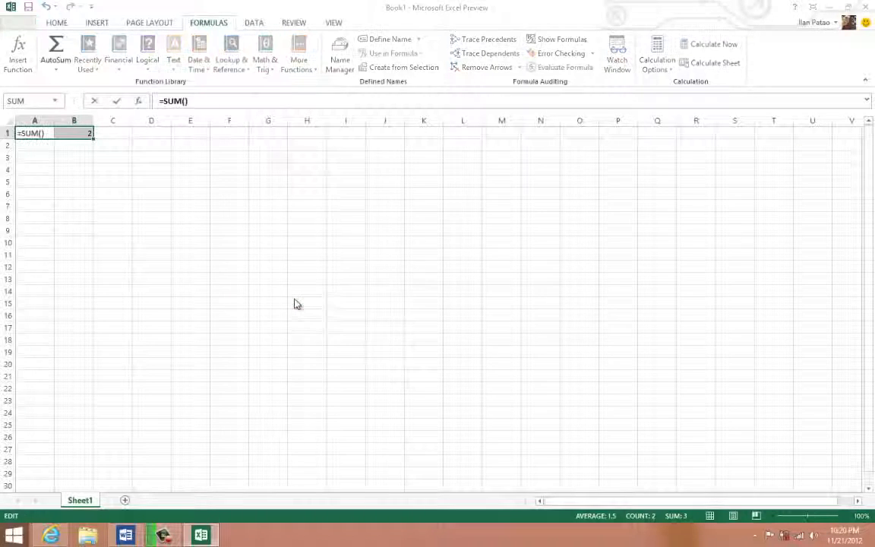
pyautogui.click(578, 342)
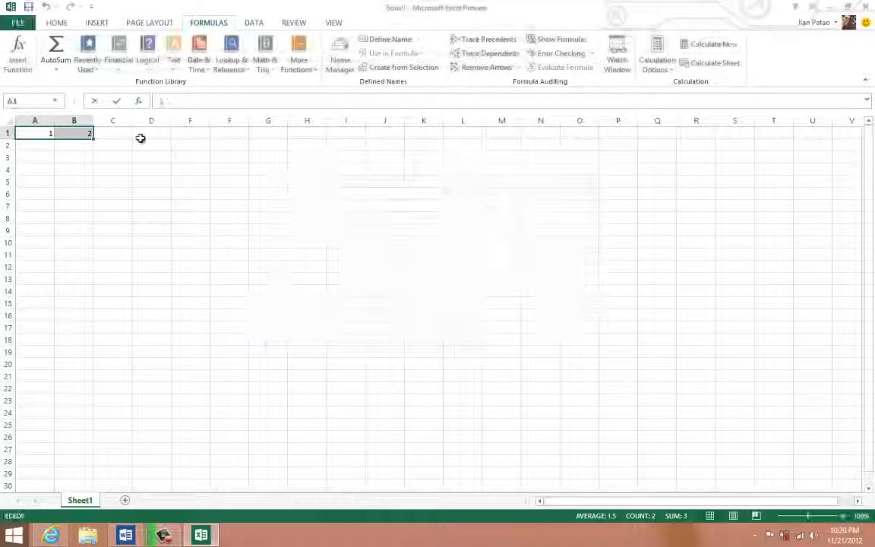
# - Add the two numbers in cell C1 with the formula =SUM(A1,B1)
pyautogui.click(121, 133)
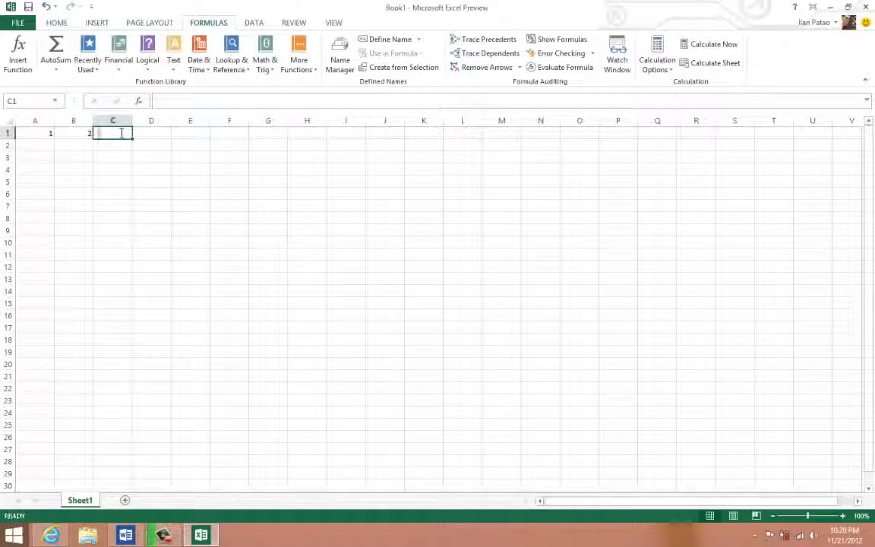
pyautogui.write('=sum')
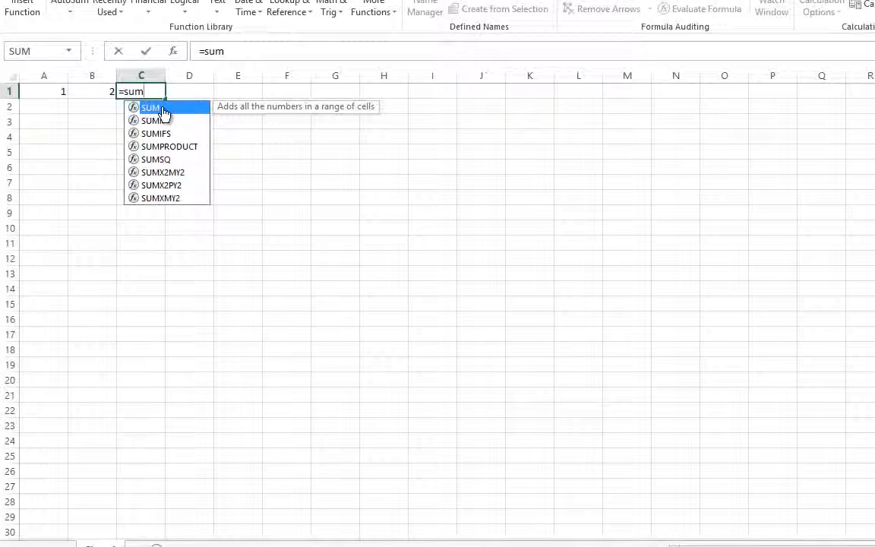
pyautogui.doubleClick(163, 109)
pyautogui.click(60, 91)
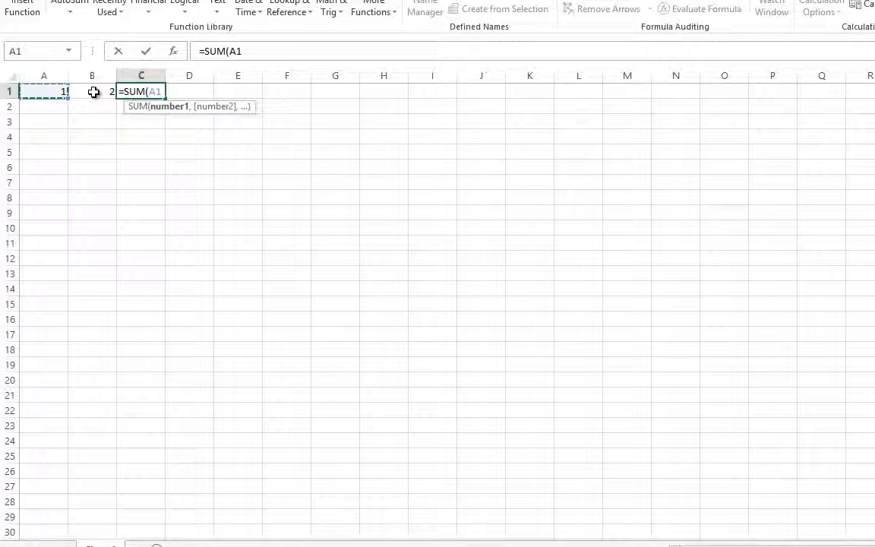
pyautogui.write(',')
pyautogui.click(94, 92)
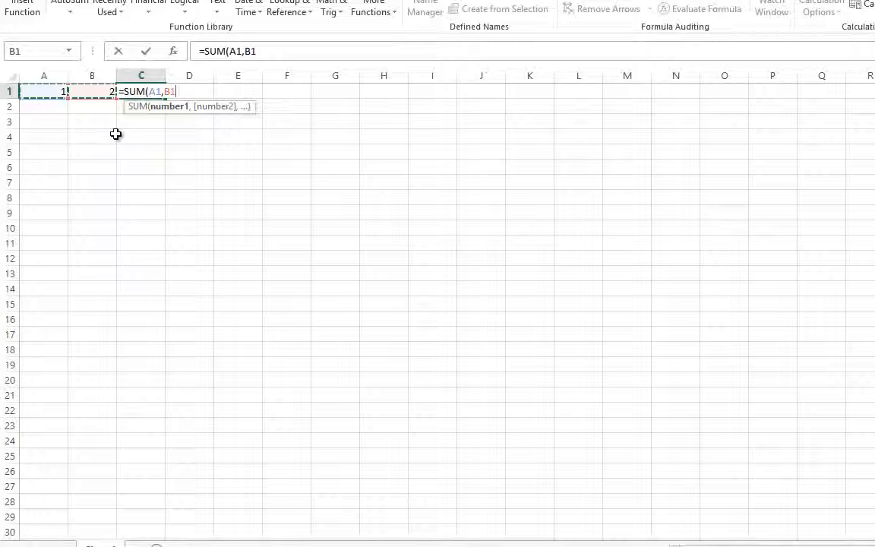
pyautogui.press('Return')
pyautogui.click(145, 89)
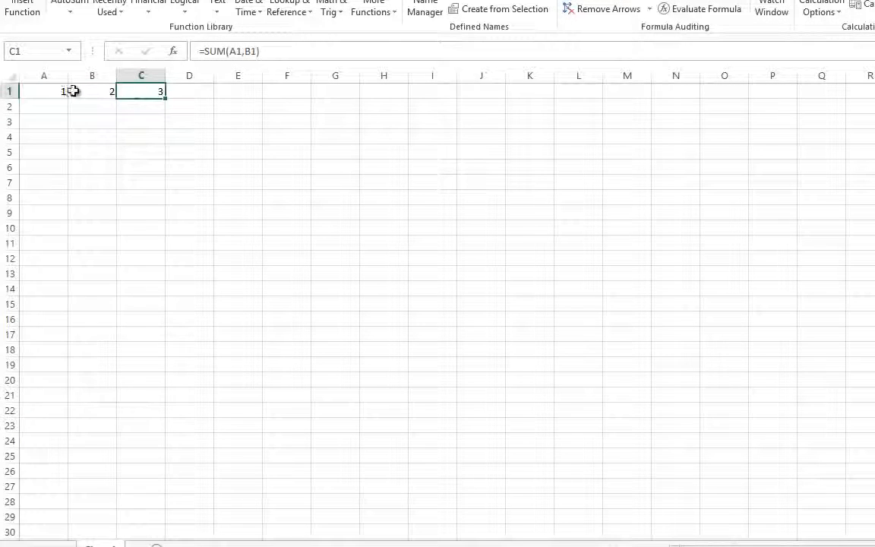
# - Select A1:C1 and browse the available Math & Trig and Text functions without inserting any
pyautogui.moveTo(72, 91); pyautogui.dragTo(149, 92)
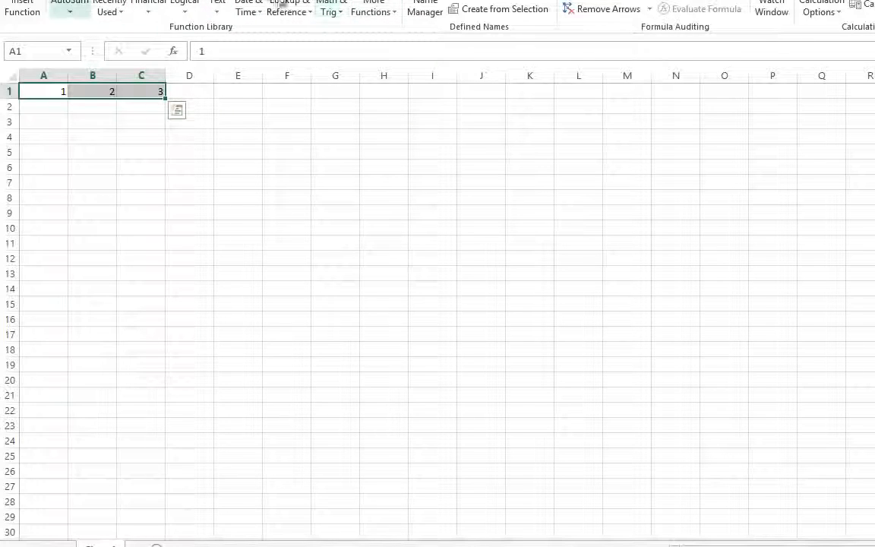
pyautogui.click(334, 11)
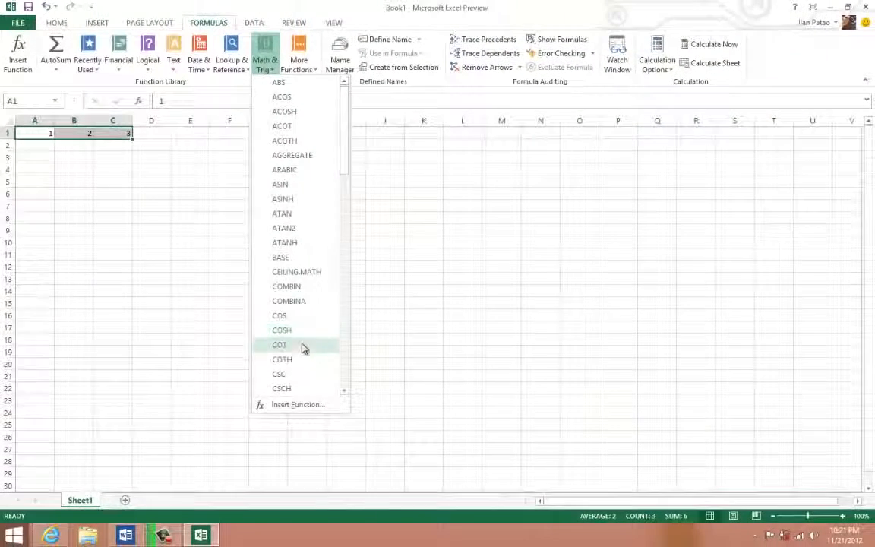
pyautogui.scroll(-15, 302, 348)
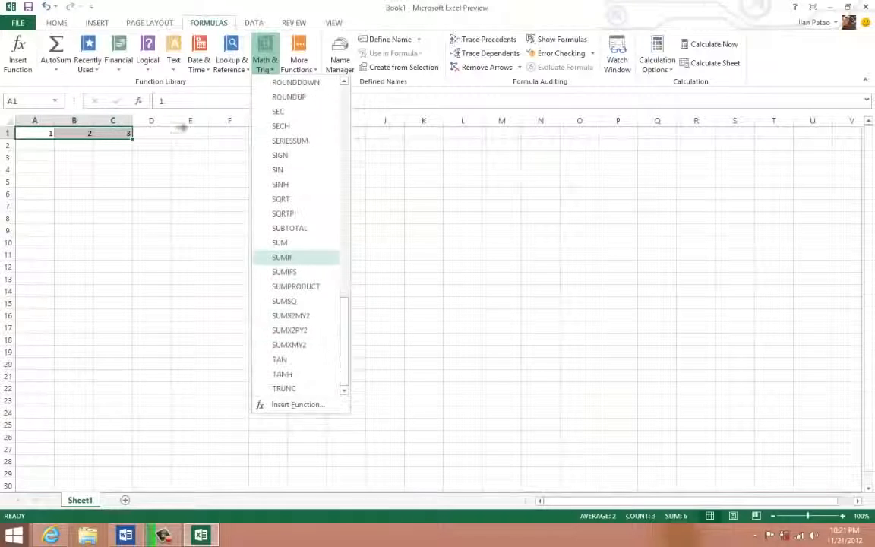
pyautogui.click(174, 69)
pyautogui.click(173, 68)
pyautogui.click(174, 69)
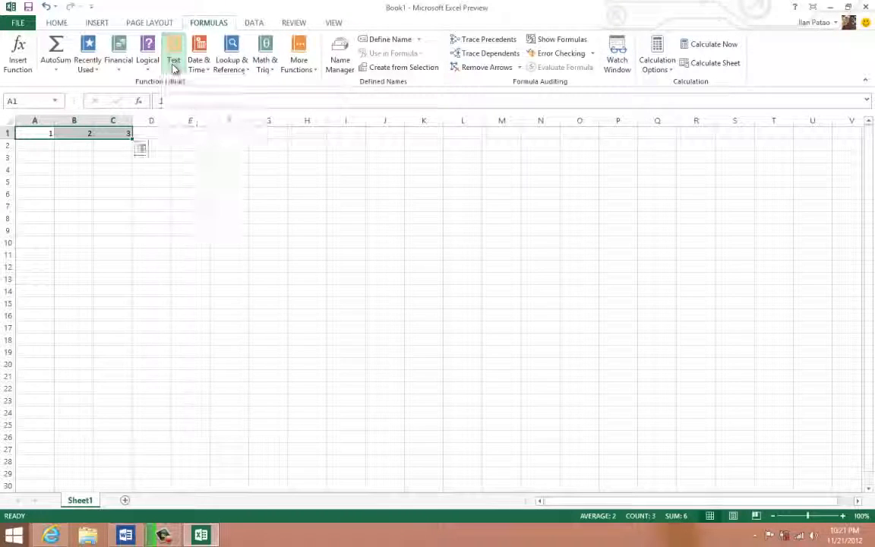
pyautogui.click(174, 68)
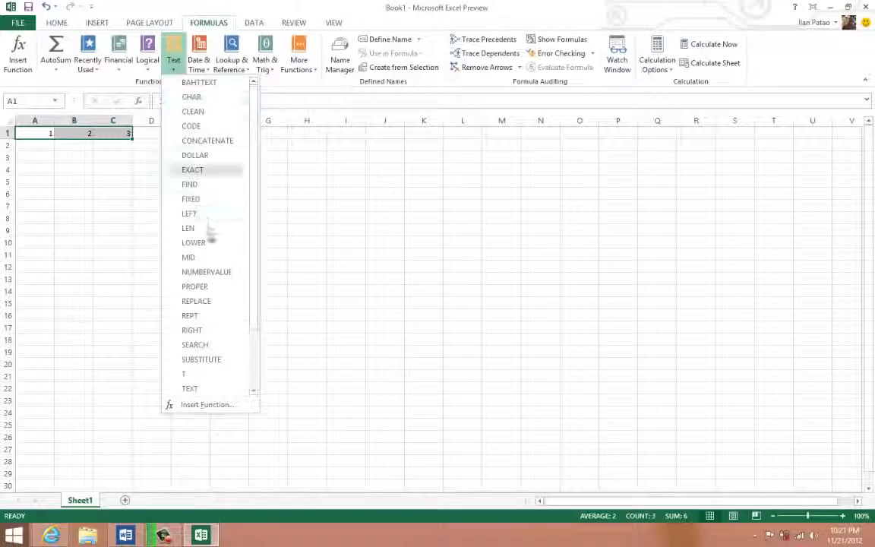
pyautogui.scroll(-2, 207, 277)
pyautogui.click(80, 139)
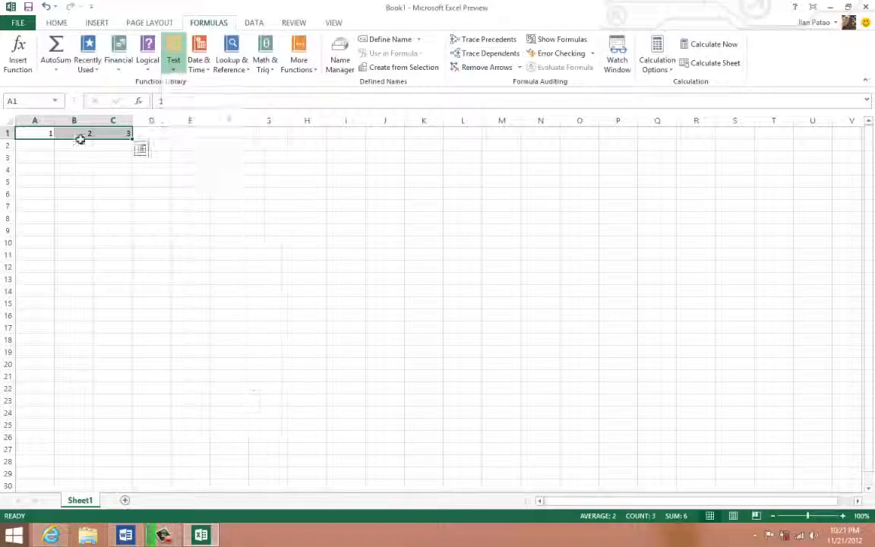
pyautogui.click(81, 155)
# - Clear the numbers and the formula from A1:C1 and return to cell A1
pyautogui.moveTo(111, 133); pyautogui.dragTo(6, 133)
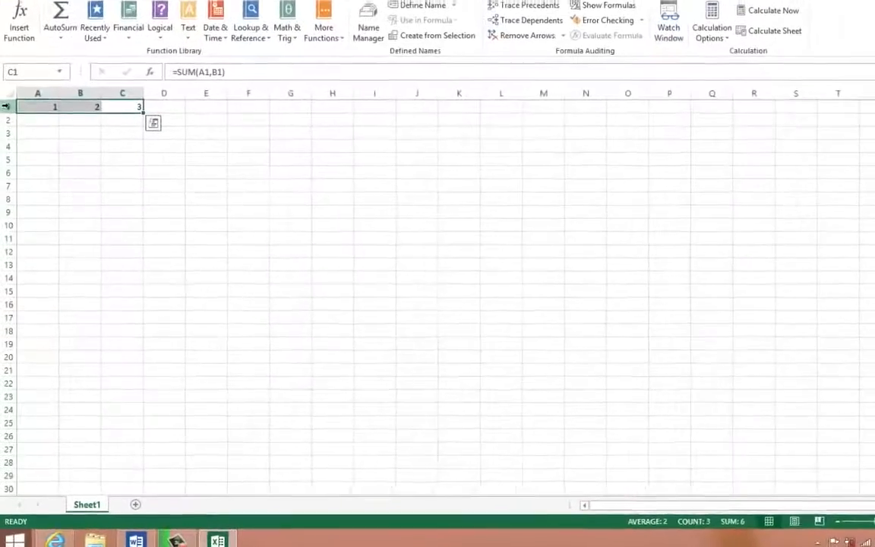
pyautogui.press('Delete')
pyautogui.press('Down')
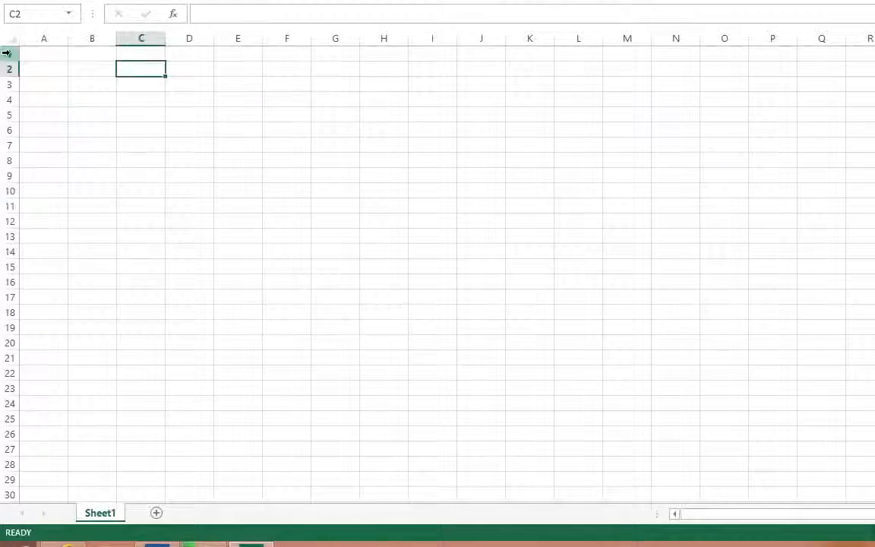
pyautogui.press('Up')
pyautogui.press('Left')
pyautogui.press('Left')
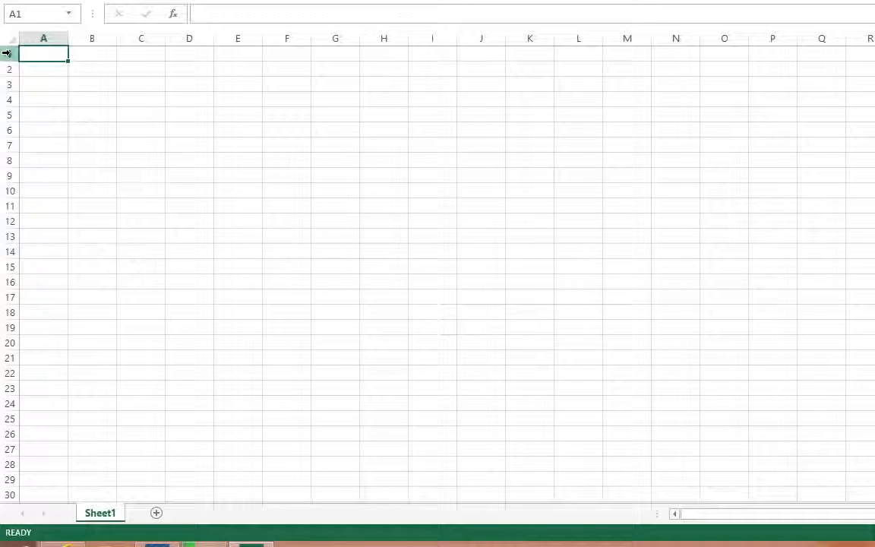
# - Enter three first names in lowercase down cells A1 to A3
pyautogui.write('john')
pyautogui.press('Return')
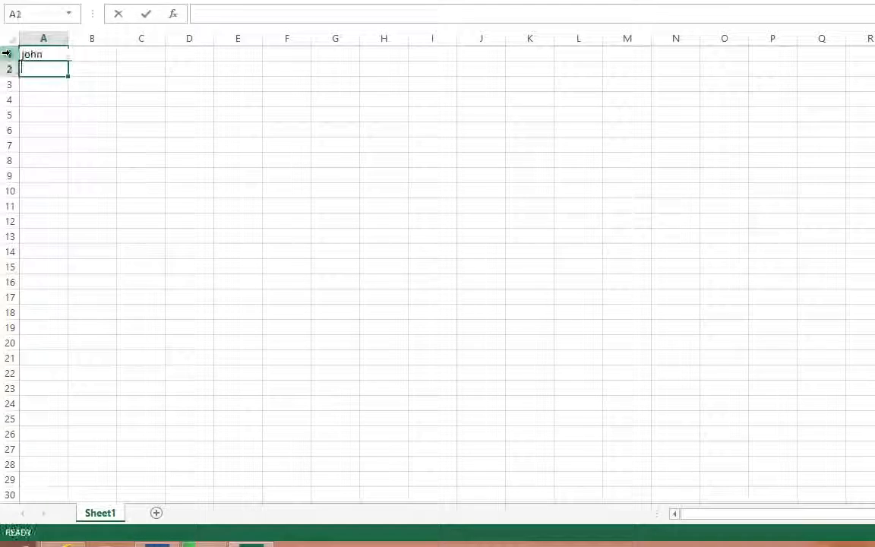
pyautogui.write('jane')
pyautogui.press('Return')
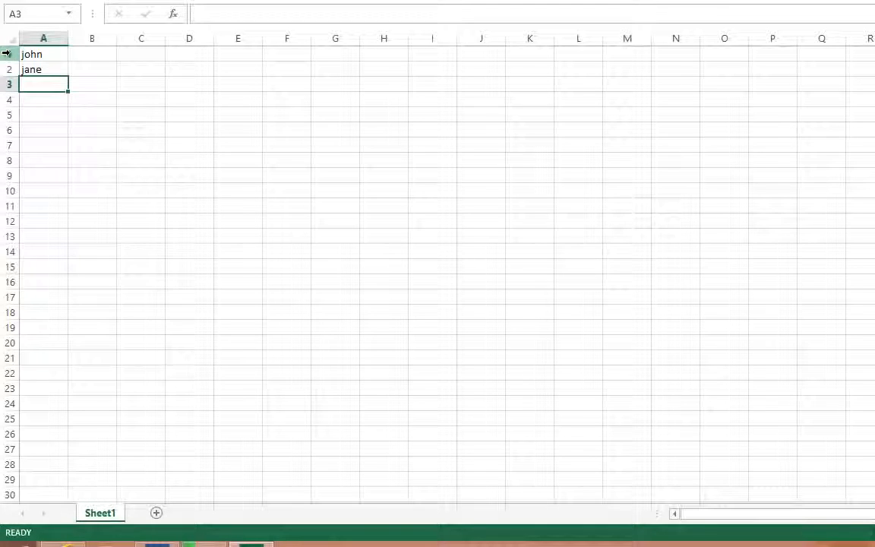
pyautogui.write('bob')
pyautogui.press('Return')
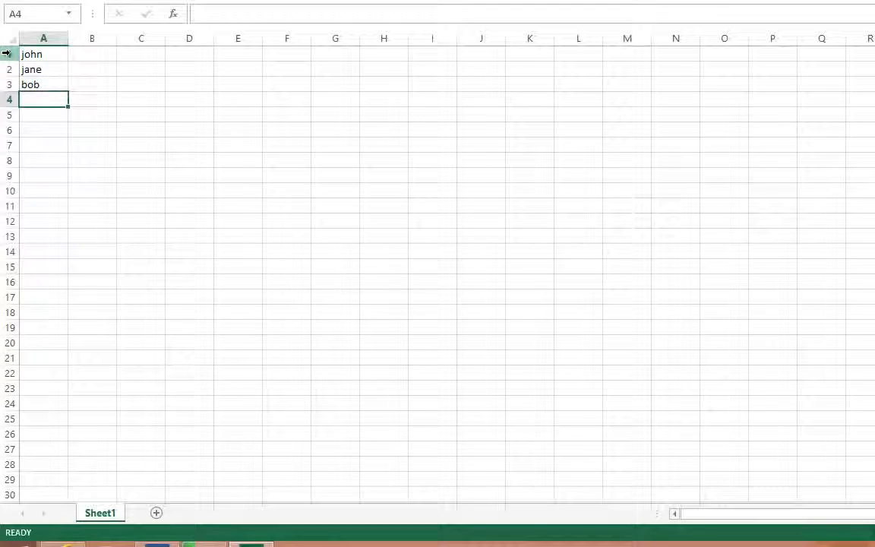
# - Enter the formula =PROPER(A1) in cell B1 and fill it down to B3
pyautogui.click(30, 82)
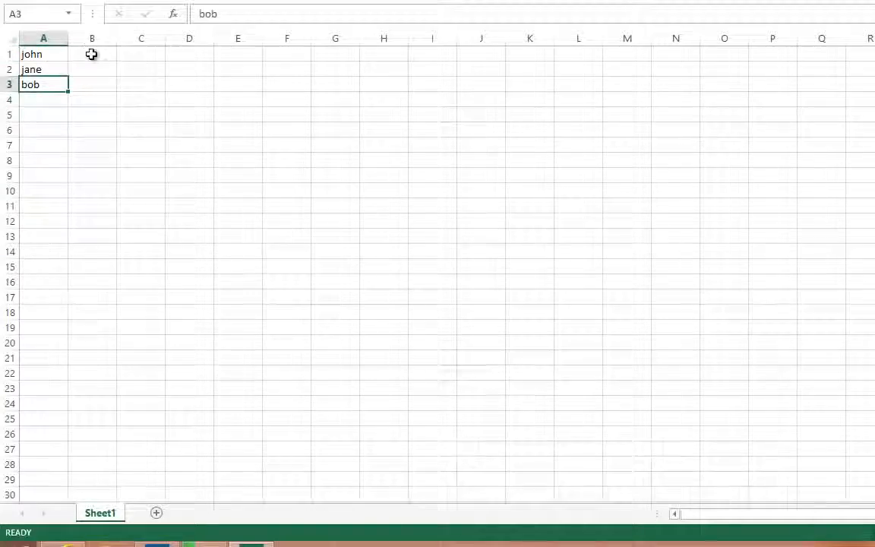
pyautogui.click(91, 54)
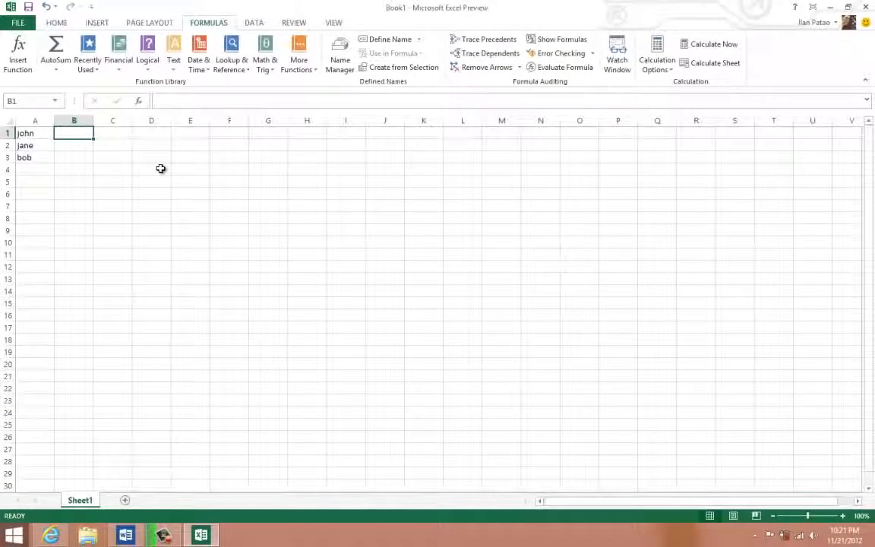
pyautogui.write('=p')
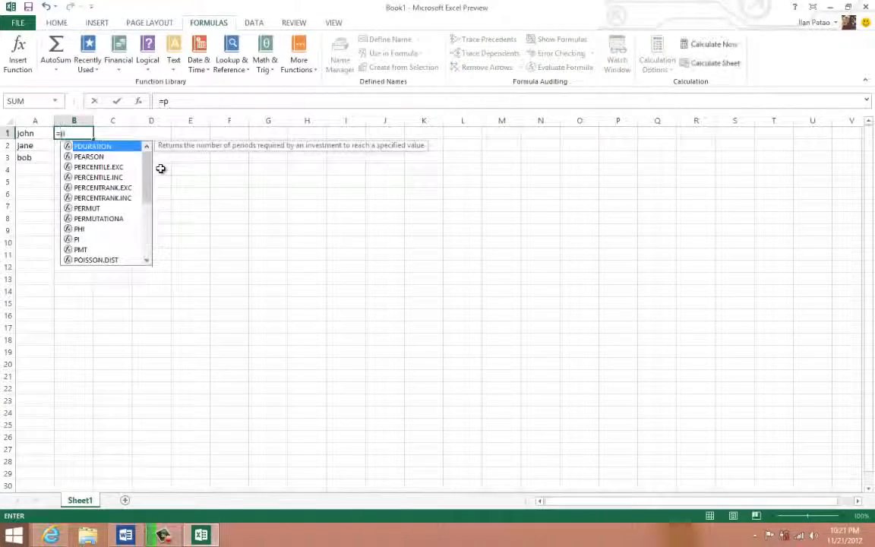
pyautogui.write('ro')
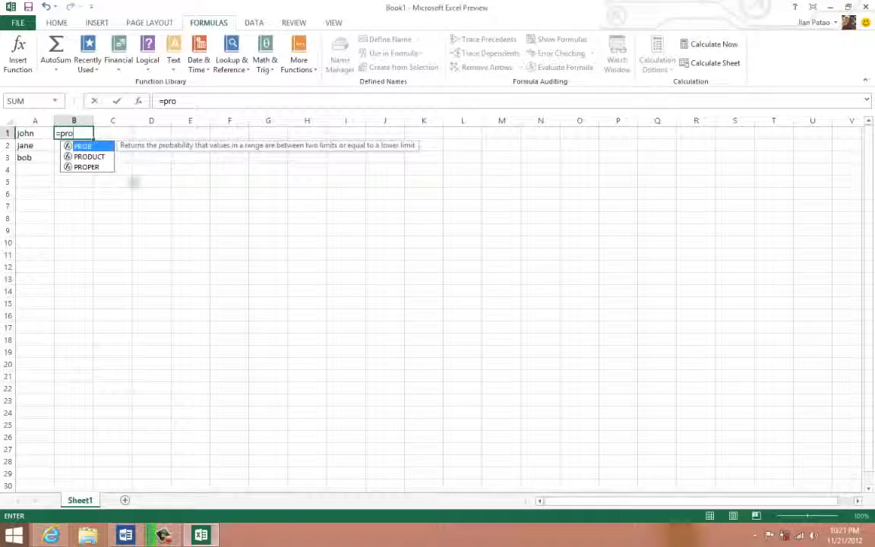
pyautogui.doubleClick(103, 167)
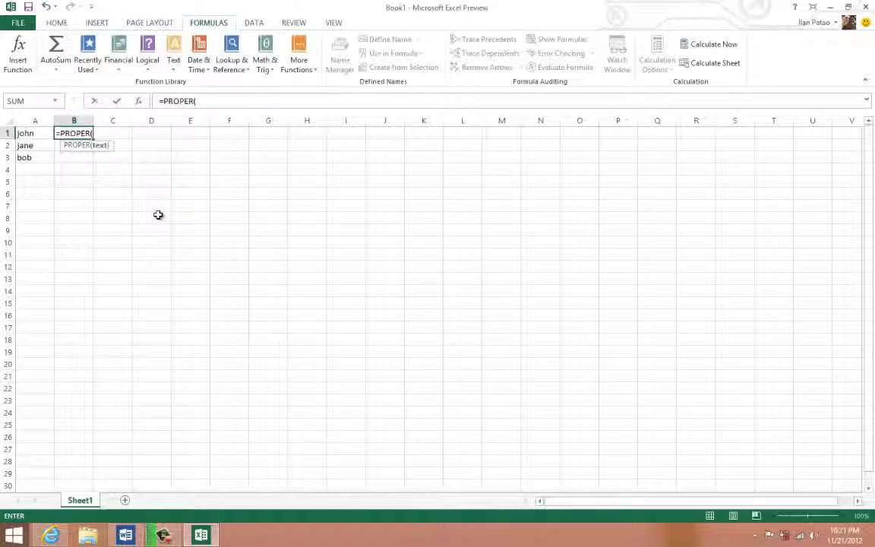
pyautogui.write('A1)')
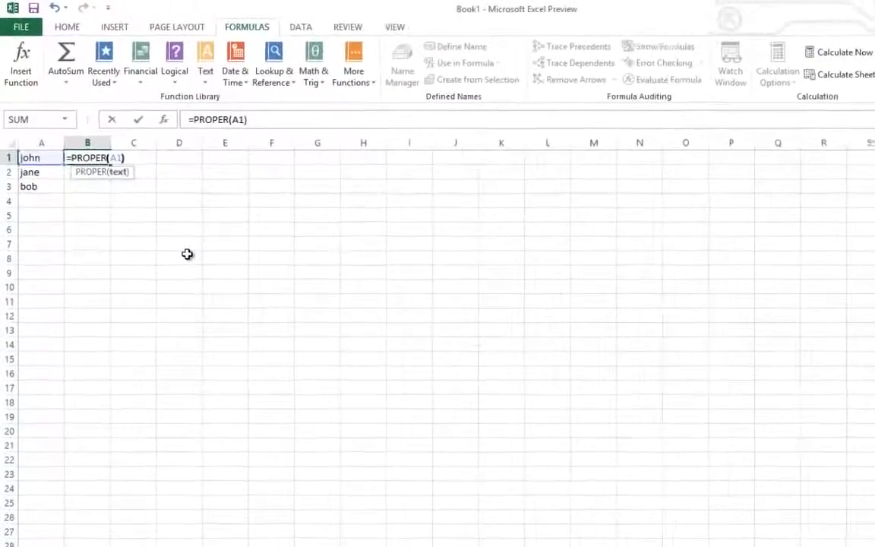
pyautogui.press('Return')
pyautogui.click(94, 166)
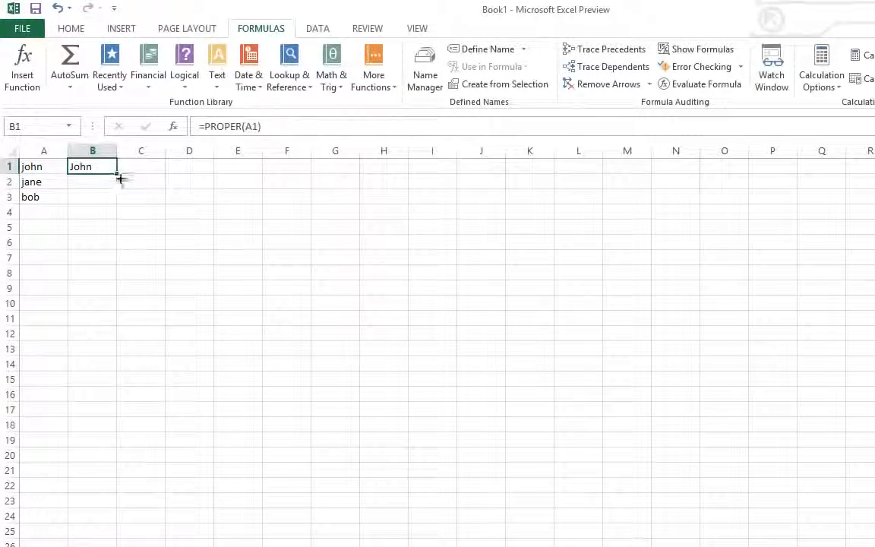
pyautogui.moveTo(117, 177); pyautogui.dragTo(115, 205)
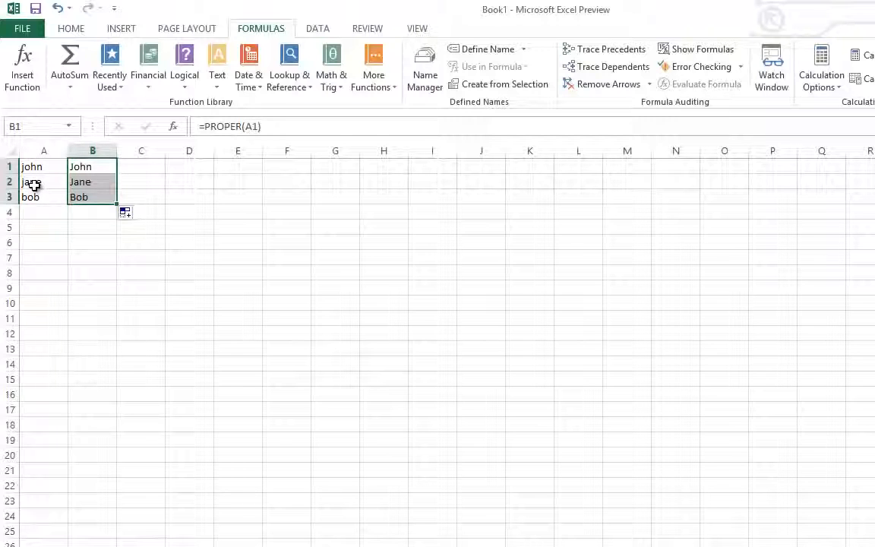
# - Compare the PROPER formulas in B1:B3 with the names in column A and browse the Logical functions without inserting any
pyautogui.click(34, 184)
pyautogui.moveTo(86, 168); pyautogui.dragTo(91, 193)
pyautogui.click(79, 254)
pyautogui.click(88, 170)
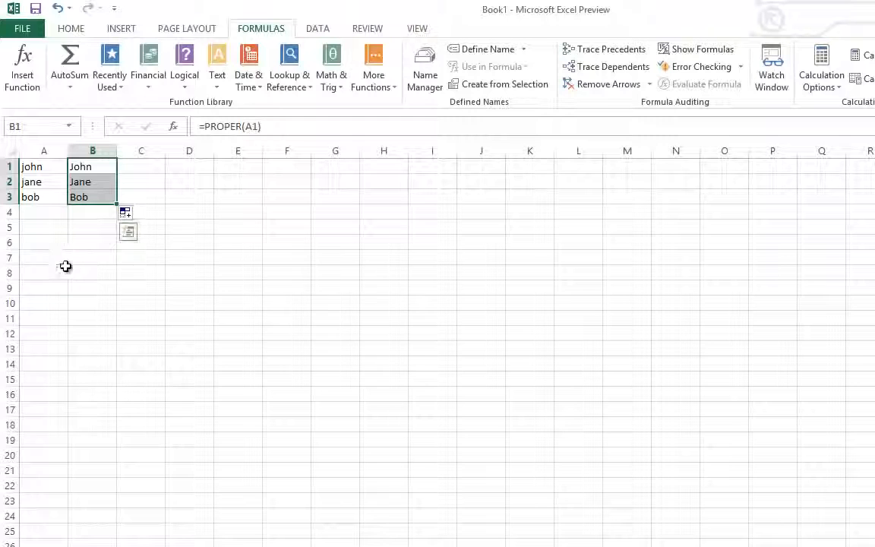
pyautogui.click(62, 270)
pyautogui.click(92, 182)
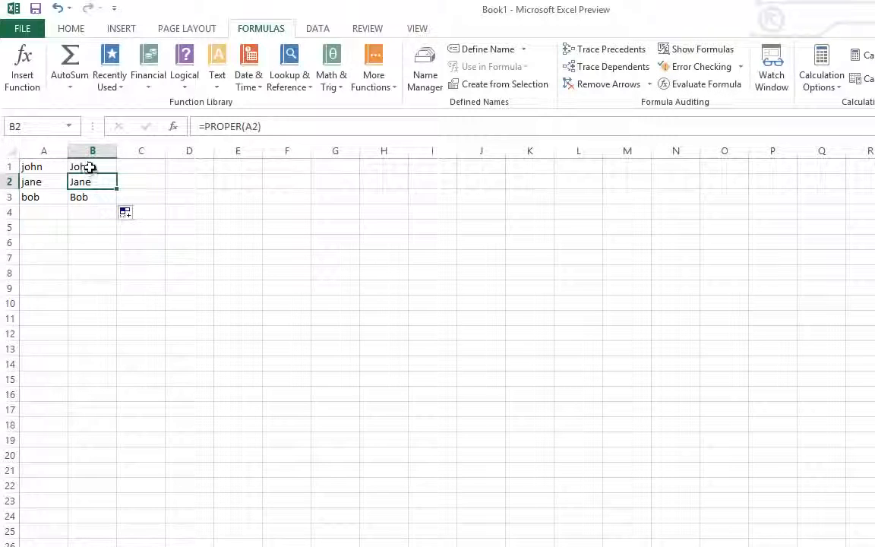
pyautogui.moveTo(89, 166); pyautogui.dragTo(40, 195)
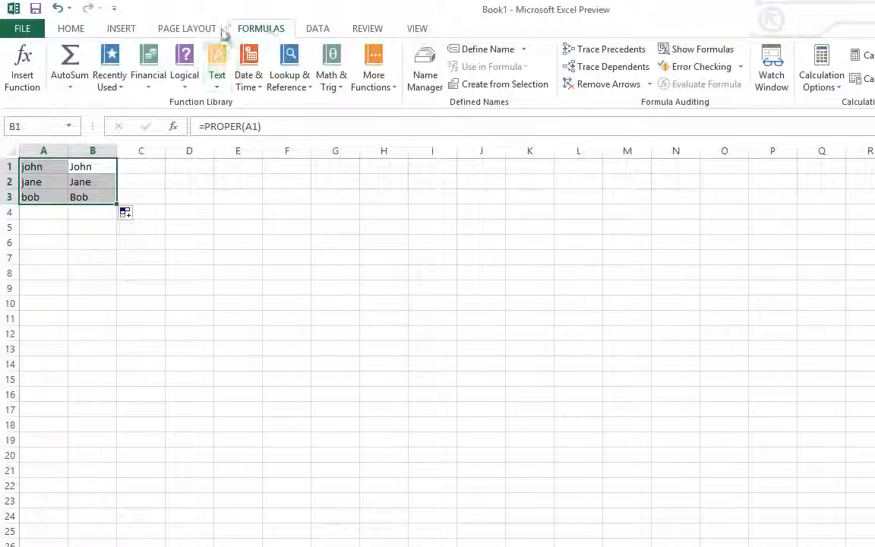
pyautogui.click(186, 85)
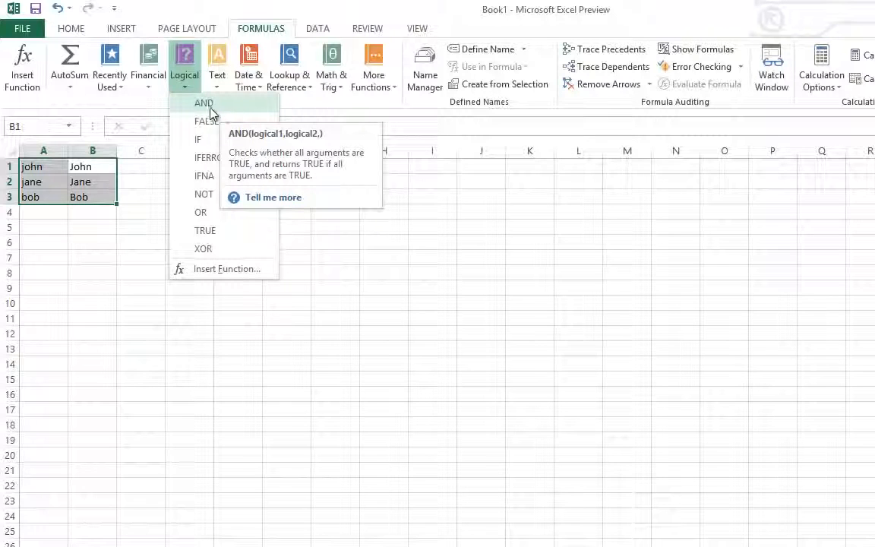
pyautogui.click(107, 243)
pyautogui.click(75, 237)
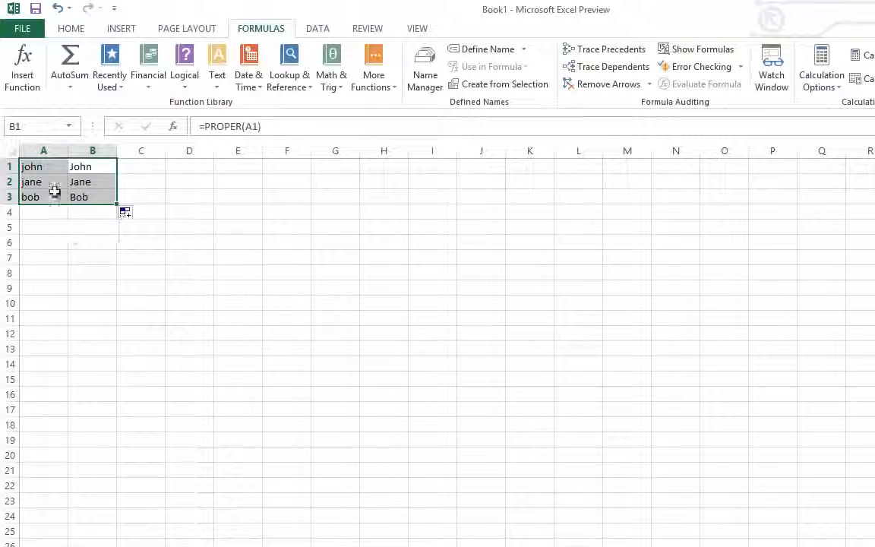
# - Clear all the names and PROPER formulas from the sheet
pyautogui.click(94, 197)
pyautogui.hotkey('ctrl', 'a')
pyautogui.press('Delete')
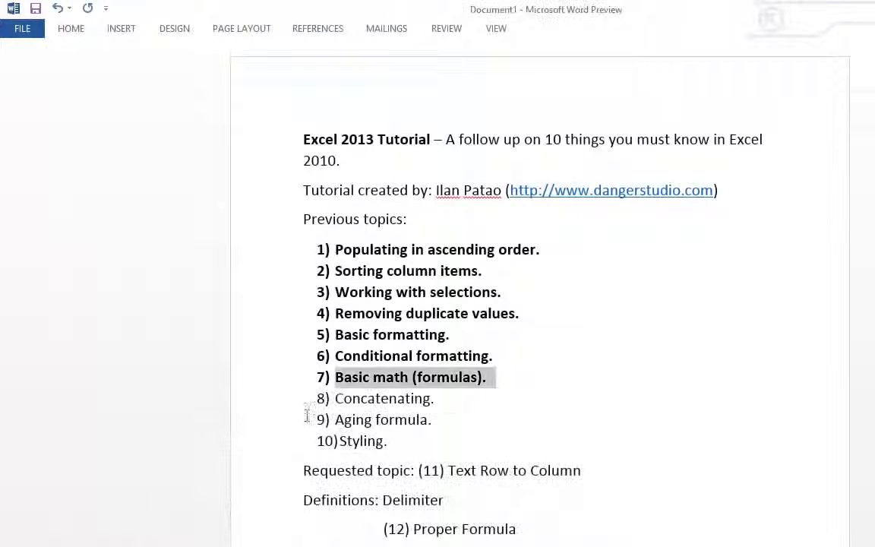
# - Highlight the Concatenating topic in the Word list and return to the Excel workbook
pyautogui.tripleClick(340, 398)
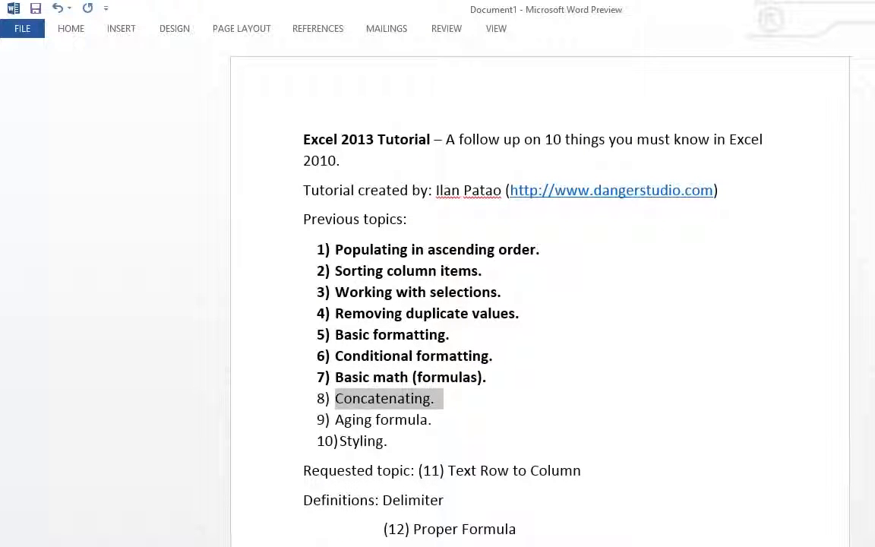
pyautogui.click(250, 531)
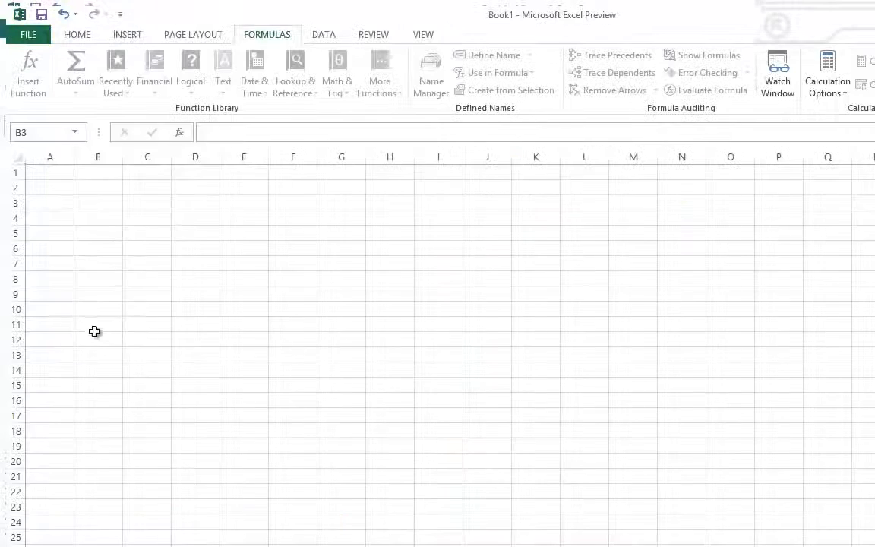
pyautogui.moveTo(92, 196); pyautogui.dragTo(54, 162)
pyautogui.click(53, 151)
pyautogui.click(51, 166)
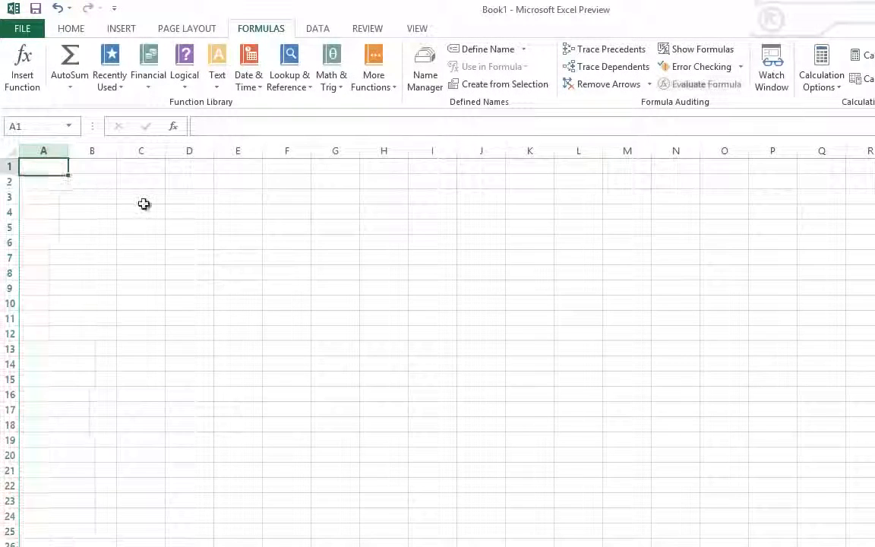
pyautogui.write('1')
pyautogui.press('Return')
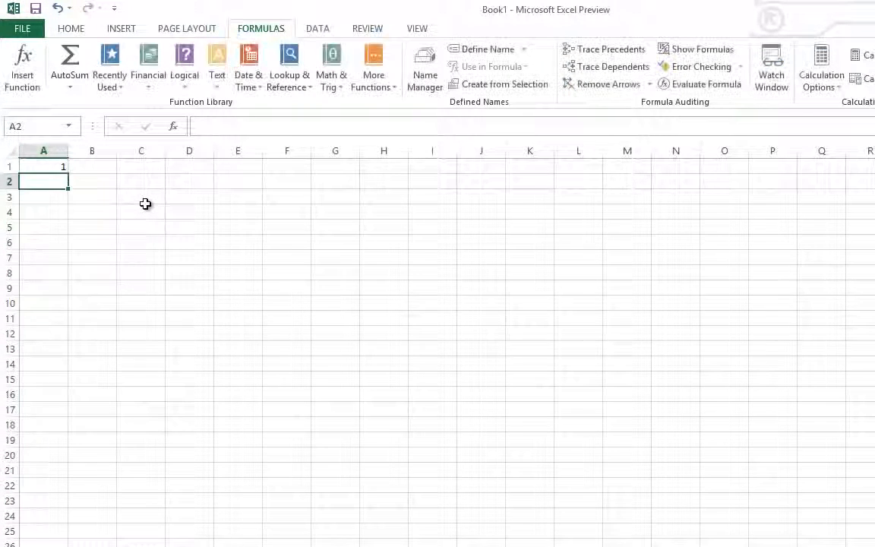
pyautogui.write('2')
pyautogui.press('Return')
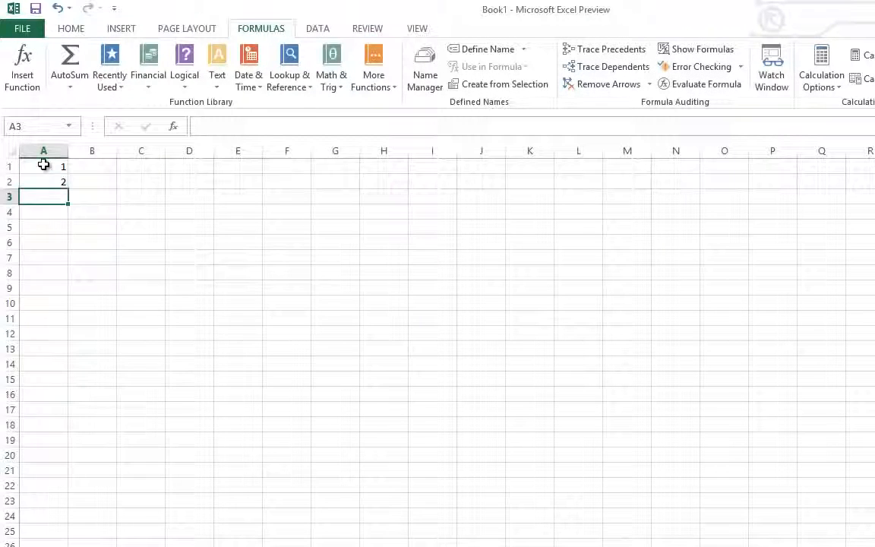
# - Enter 555 in each of the cells A1, A2 and A3
pyautogui.click(43, 164)
pyautogui.write('555')
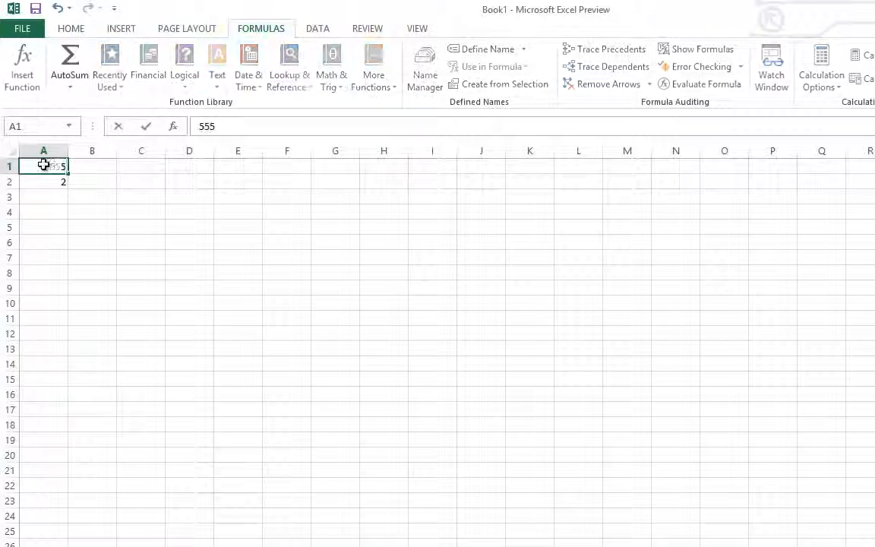
pyautogui.press('Return')
pyautogui.write('555')
pyautogui.press('Return')
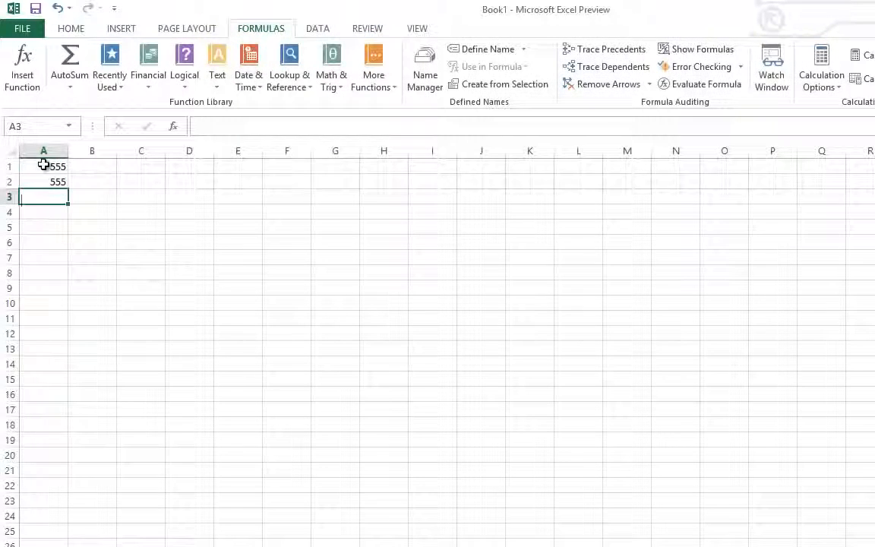
pyautogui.write('555')
pyautogui.press('Return')
# - Enter a seven-digit sample phone number beside each of the first two area codes, in cells B1 and B2
pyautogui.press('Right')
pyautogui.press('Up')
pyautogui.press('Up')
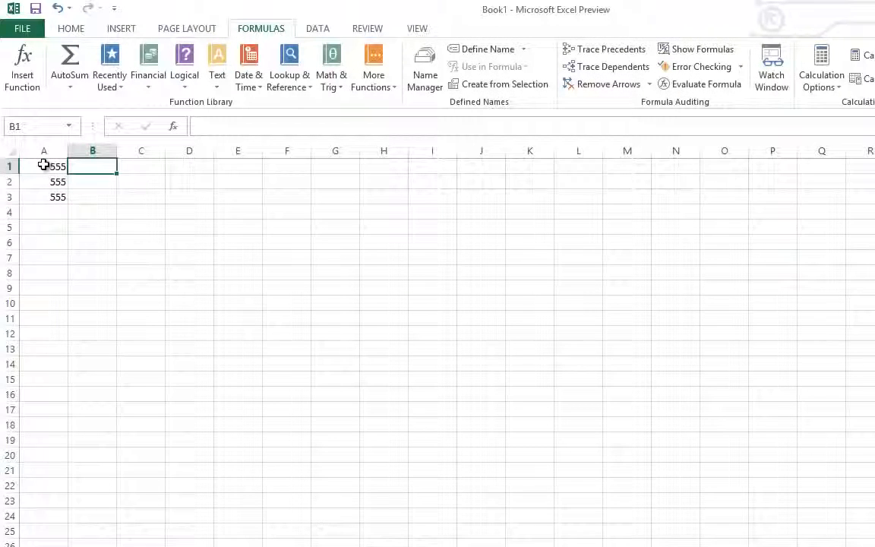
pyautogui.write('123-456')
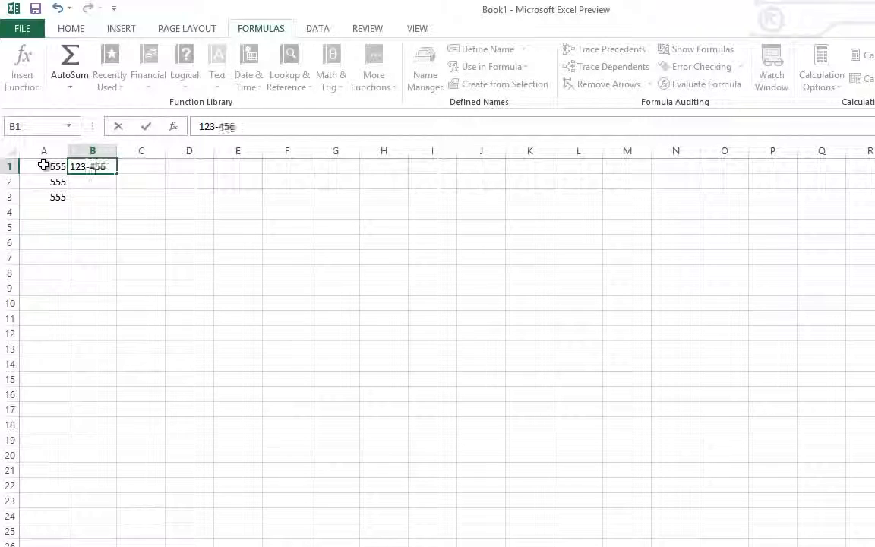
pyautogui.write('7')
pyautogui.press('Return')
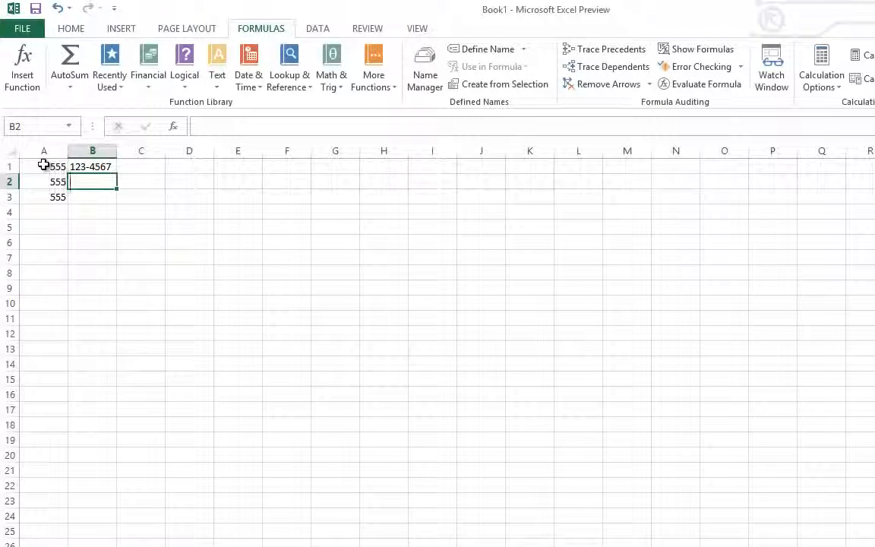
pyautogui.write('456=7890')
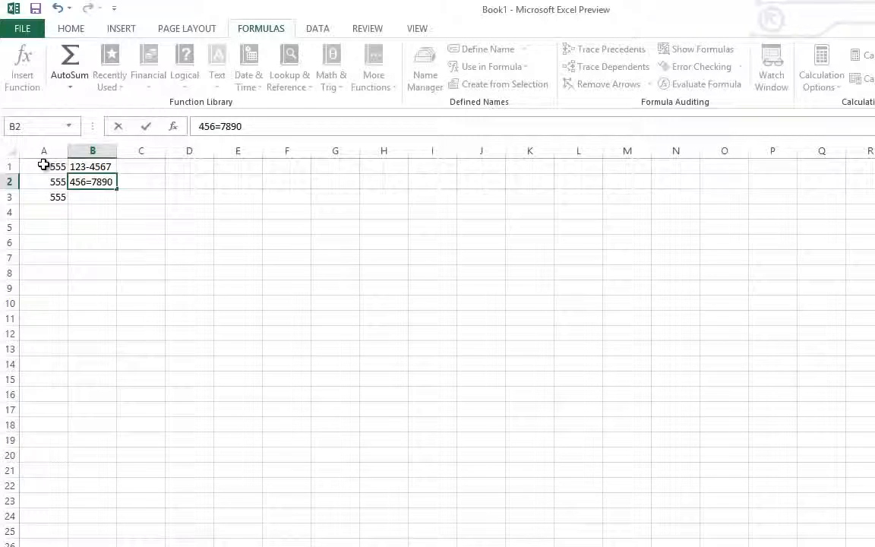
pyautogui.press('Return')
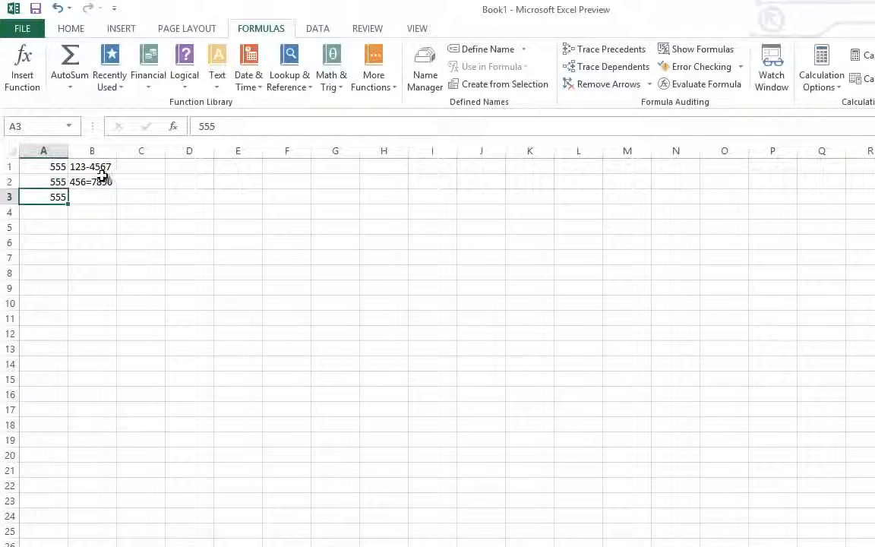
# - Replace the equals sign in the phone number in B2 with a hyphen
pyautogui.doubleClick(92, 183)
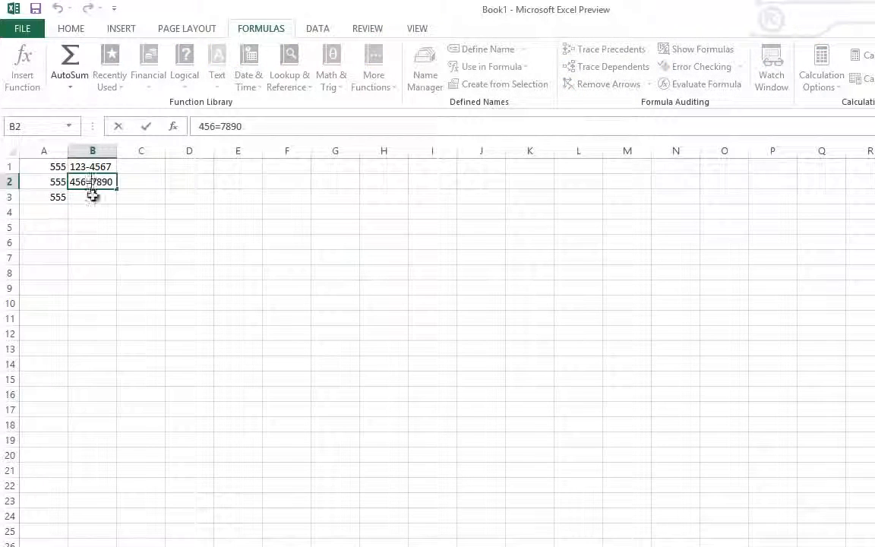
pyautogui.press('BackSpace')
pyautogui.write('-')
pyautogui.press('Return')
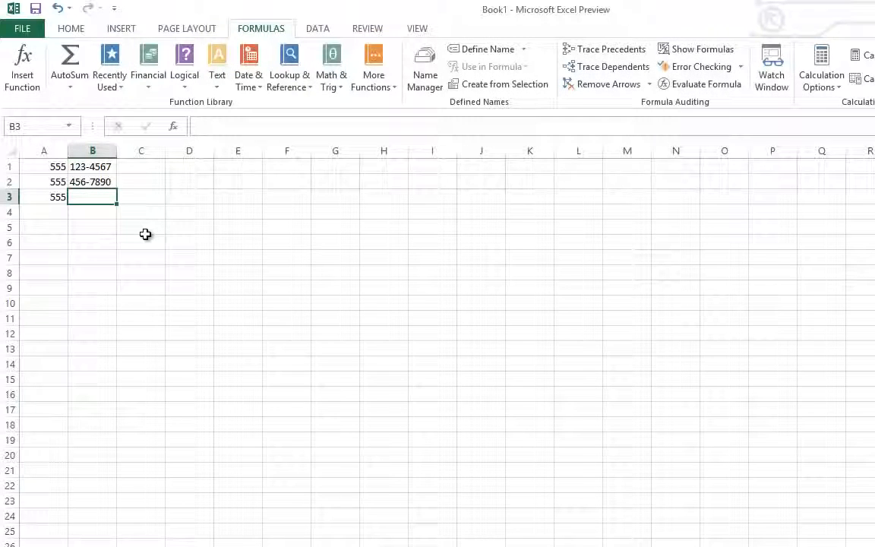
# - Enter a hyphenated seven-digit sample phone number in cell B3
pyautogui.write('123-098')
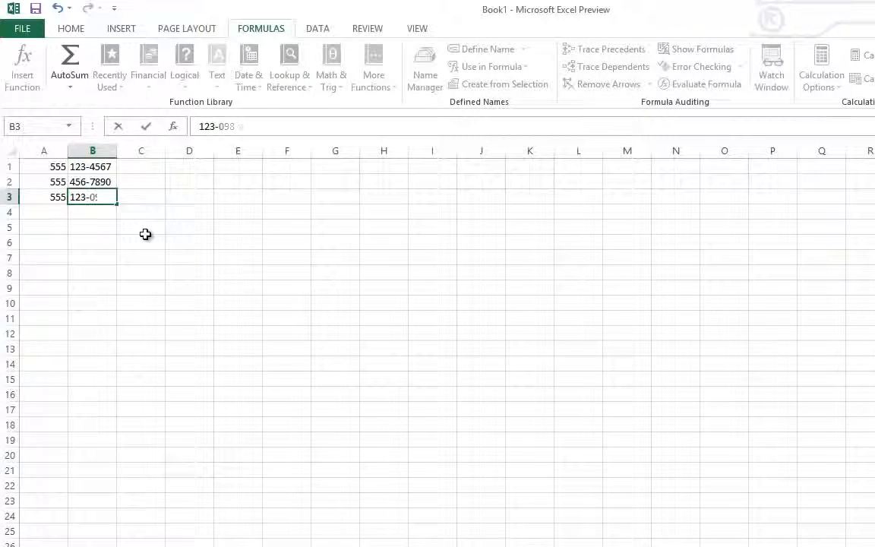
pyautogui.write('7')
pyautogui.click(141, 212)
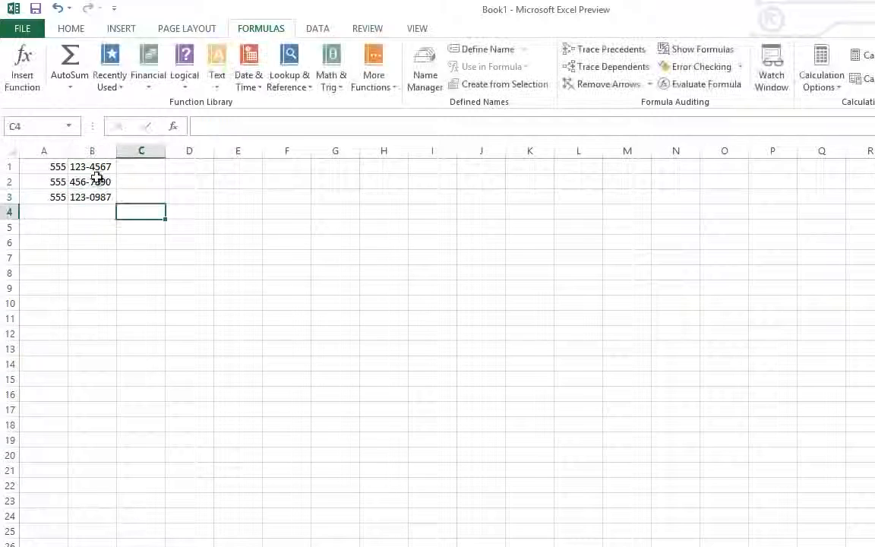
# - Left-align the contents of columns A and B
pyautogui.moveTo(92, 152); pyautogui.dragTo(43, 151)
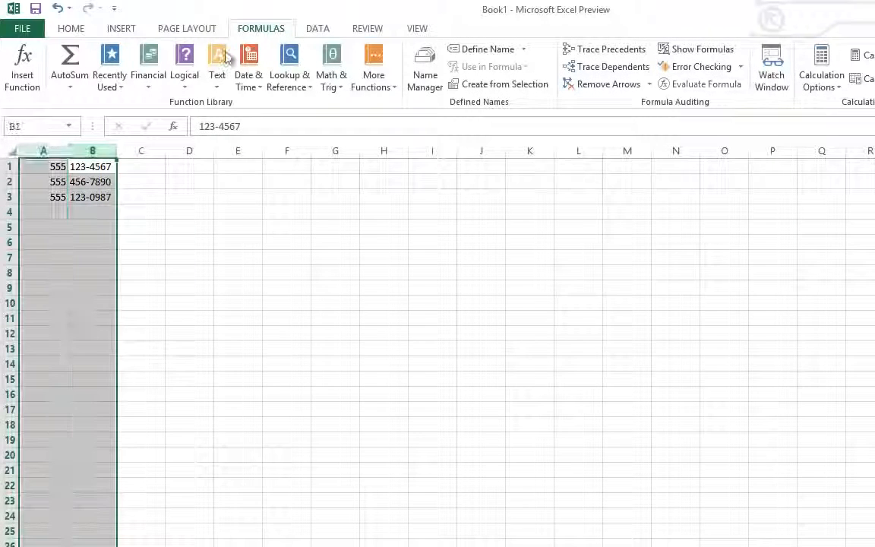
pyautogui.click(72, 31)
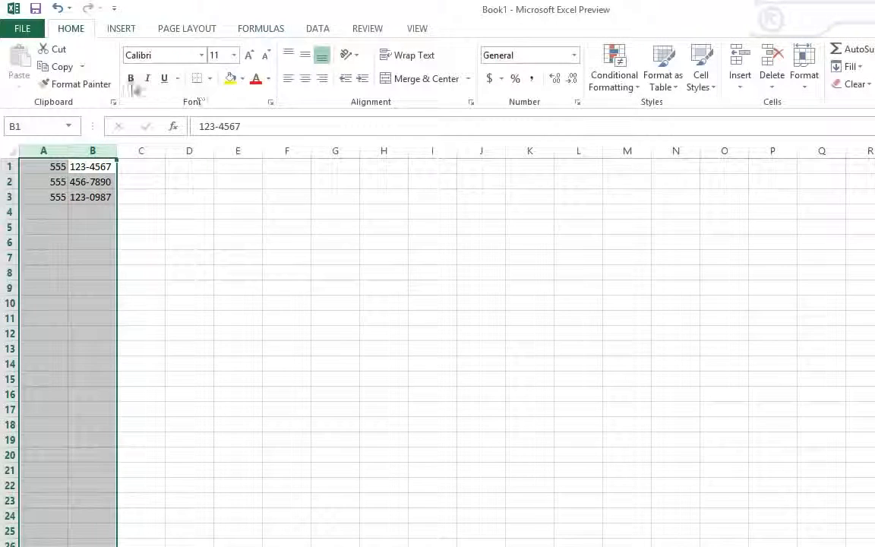
pyautogui.click(284, 78)
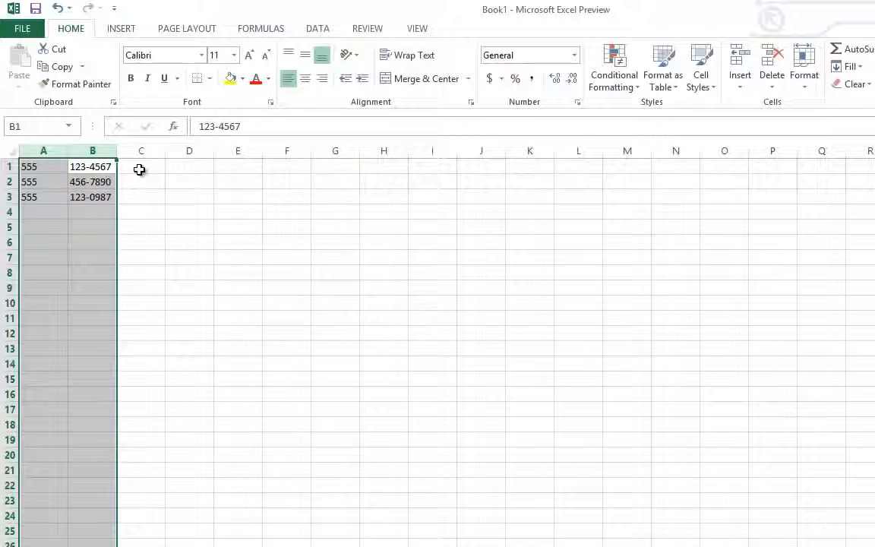
# - Enter the formula =CONCATENATE(A1,B1) in cell C1 to join the area code and phone number
pyautogui.press('Right')
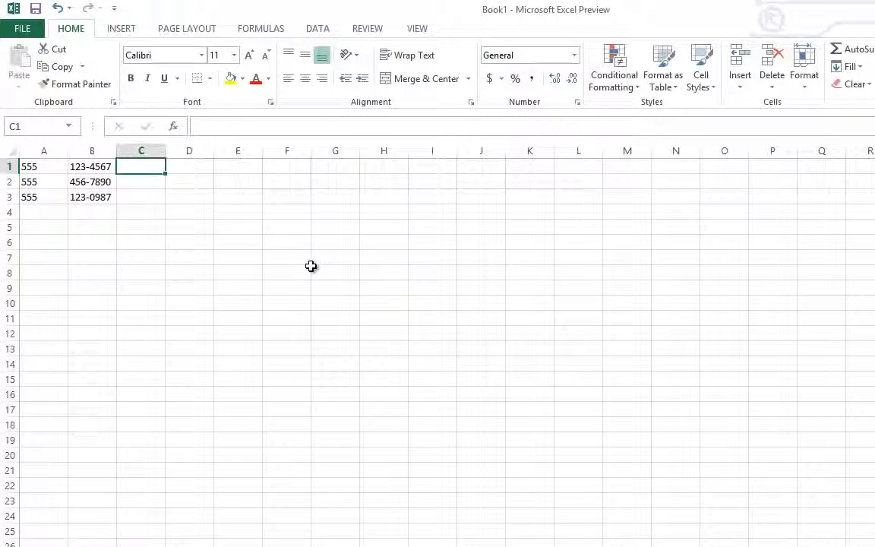
pyautogui.write('=')
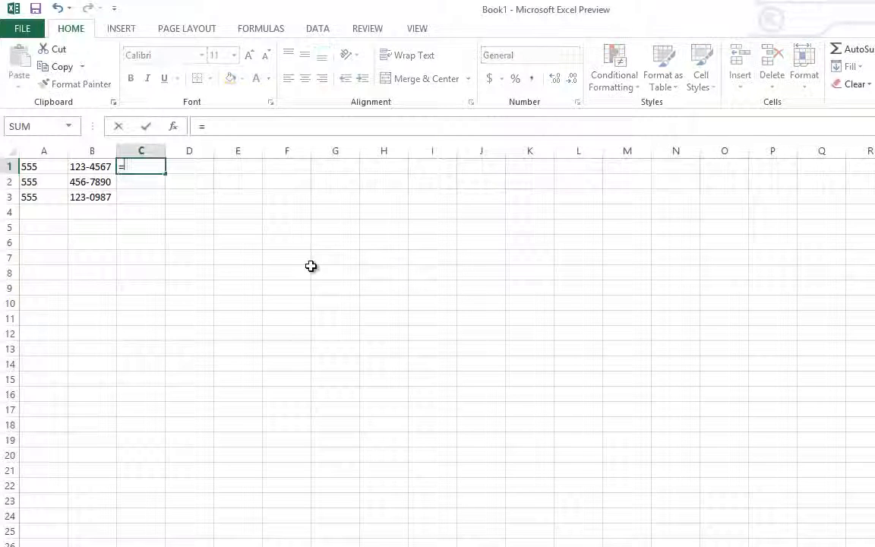
pyautogui.write('Con')
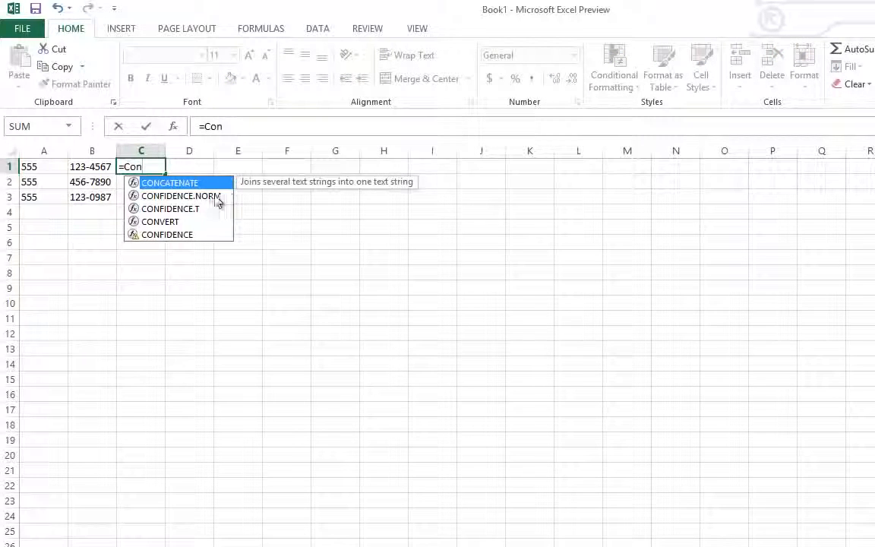
pyautogui.doubleClick(189, 187)
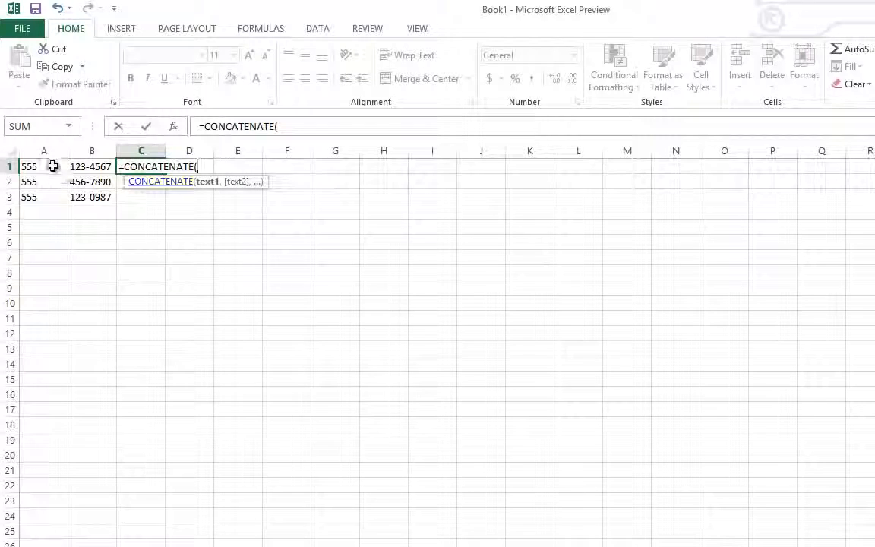
pyautogui.click(48, 166)
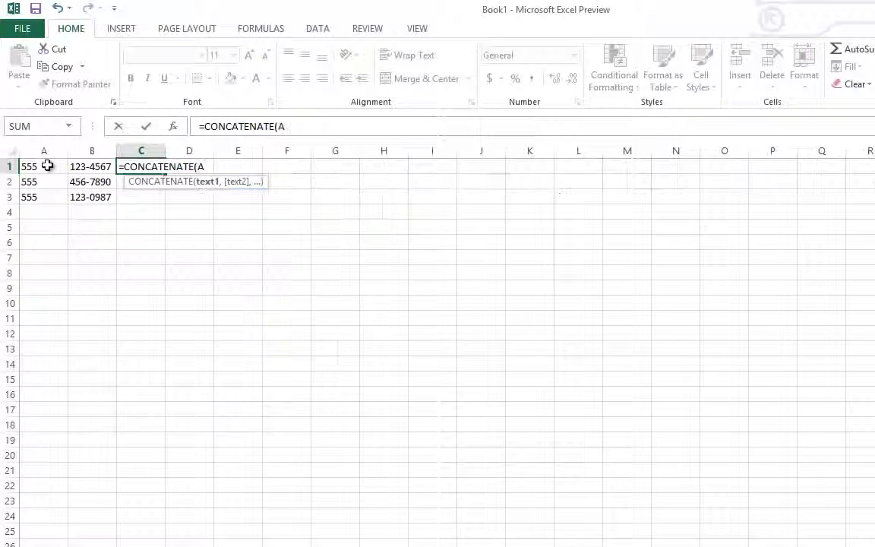
pyautogui.write(',')
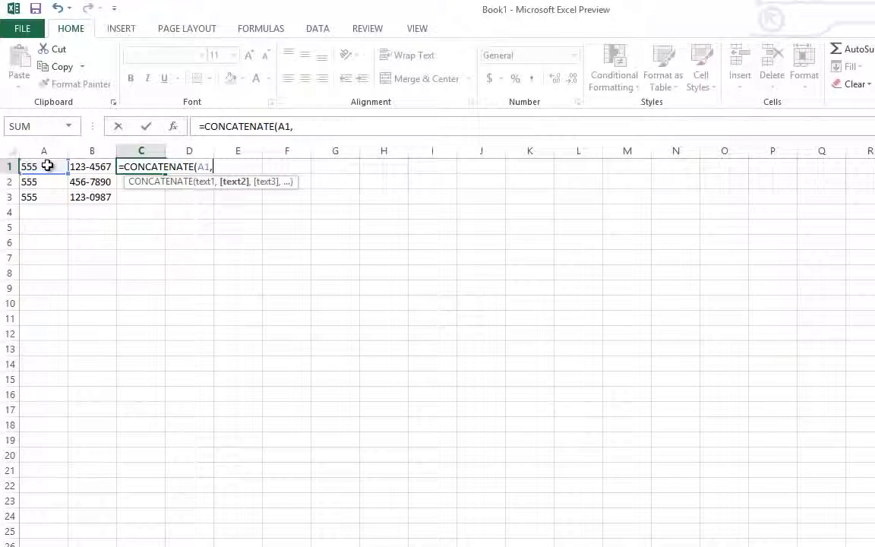
pyautogui.write('B1)')
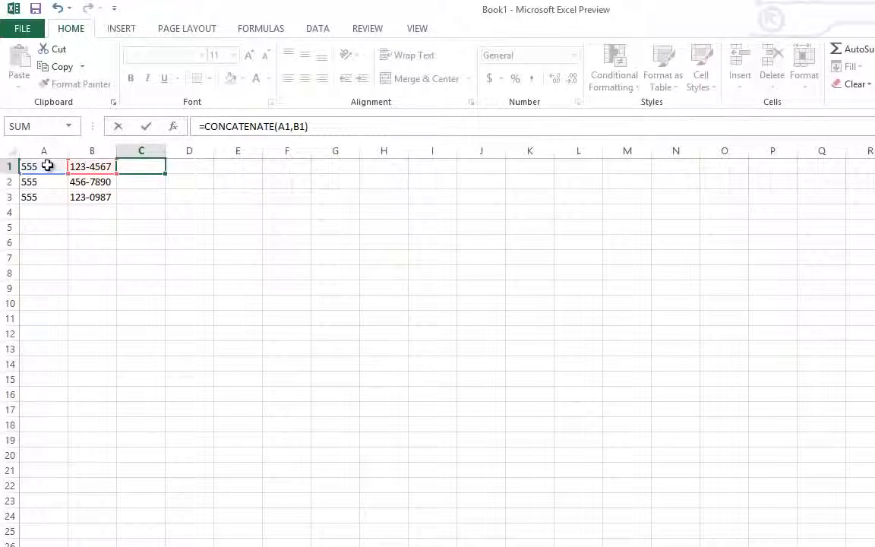
pyautogui.press('Return')
# - Fill the CONCATENATE formula from C1 down through C3
pyautogui.click(142, 168)
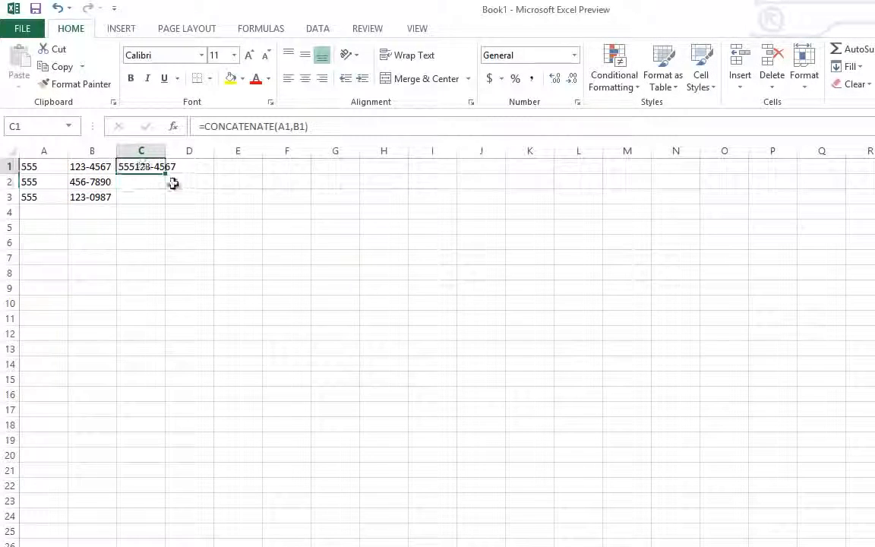
pyautogui.click(53, 170)
pyautogui.click(50, 196)
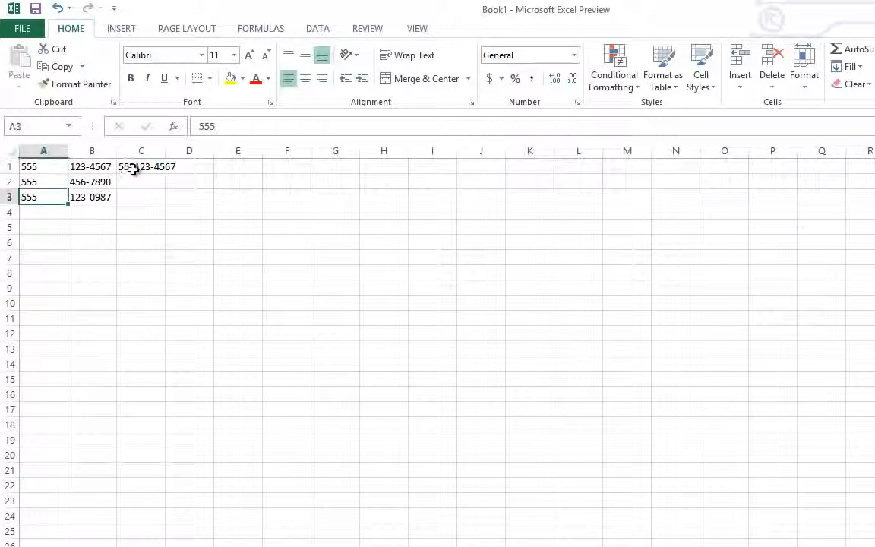
pyautogui.click(135, 169)
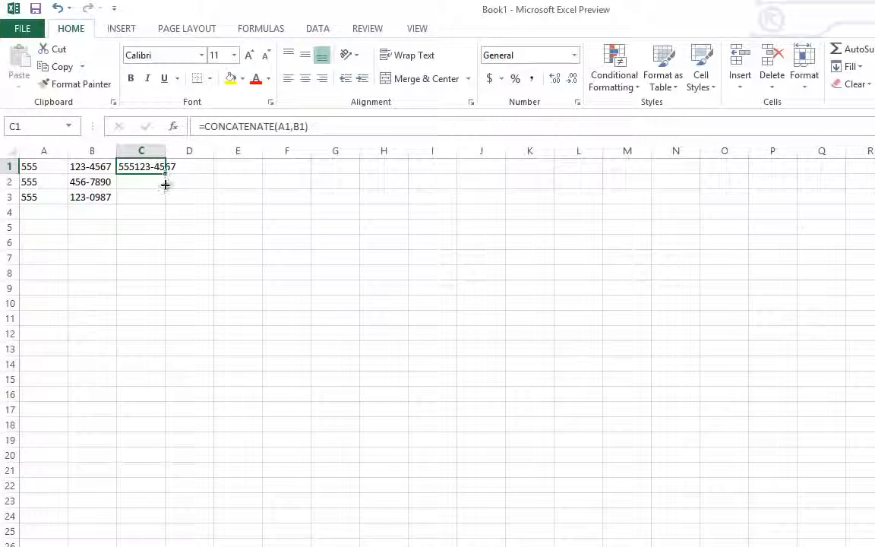
pyautogui.moveTo(163, 205); pyautogui.dragTo(165, 206)
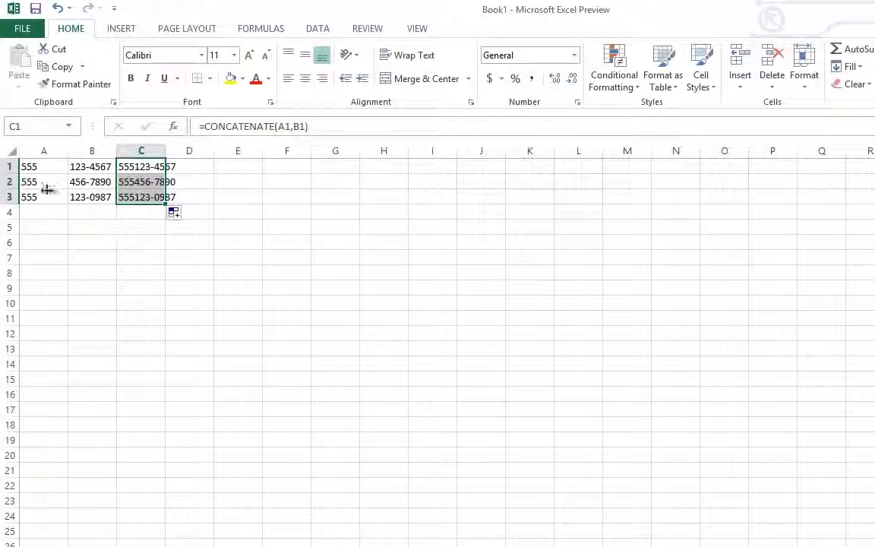
# - Append a hyphen to each area code in cells A1 through A3
pyautogui.click(63, 166)
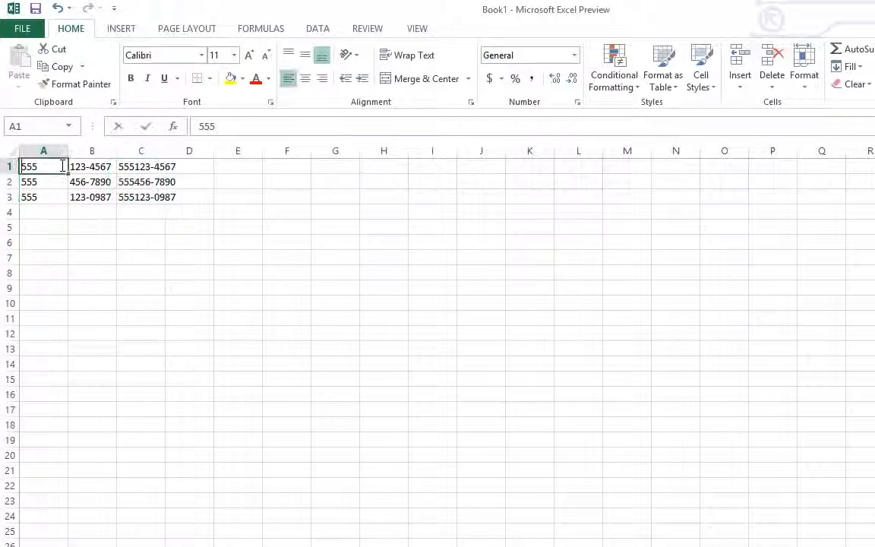
pyautogui.doubleClick(62, 166)
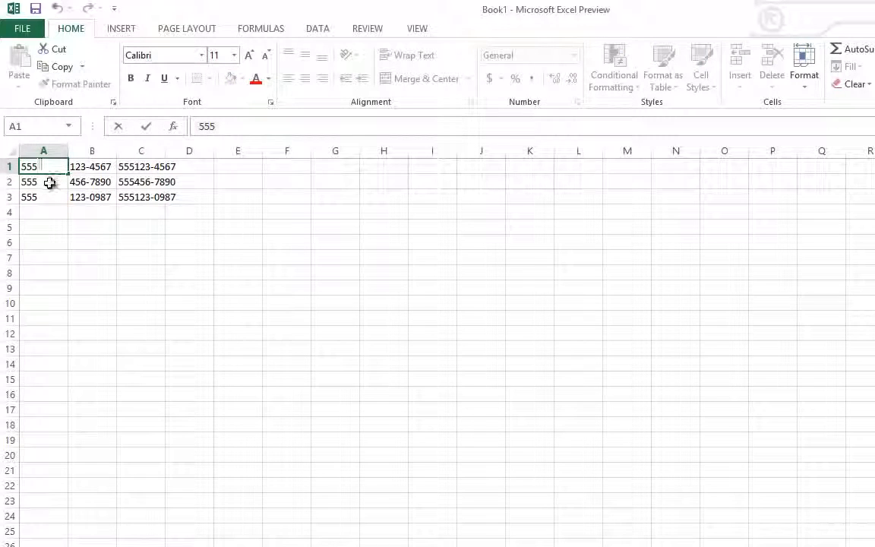
pyautogui.click(49, 183)
pyautogui.doubleClick(49, 183)
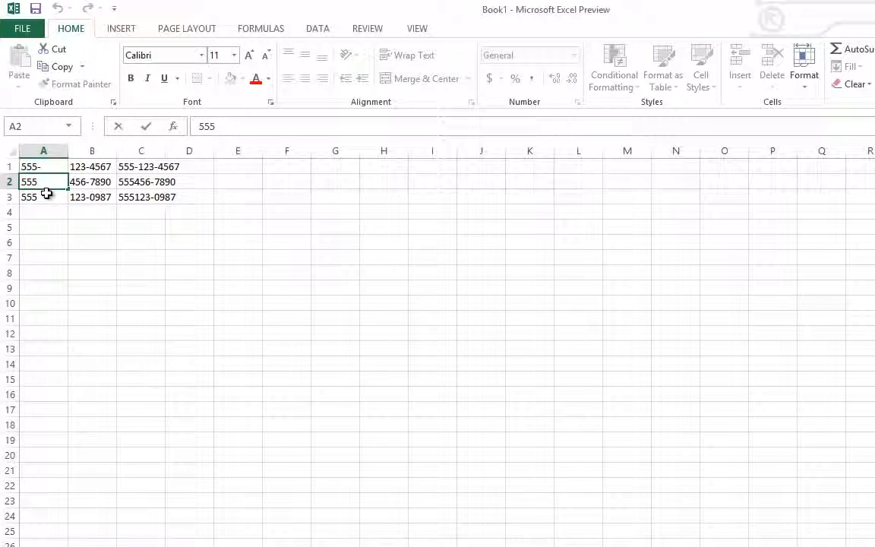
pyautogui.write('-')
pyautogui.click(47, 195)
pyautogui.doubleClick(47, 195)
pyautogui.write('-')
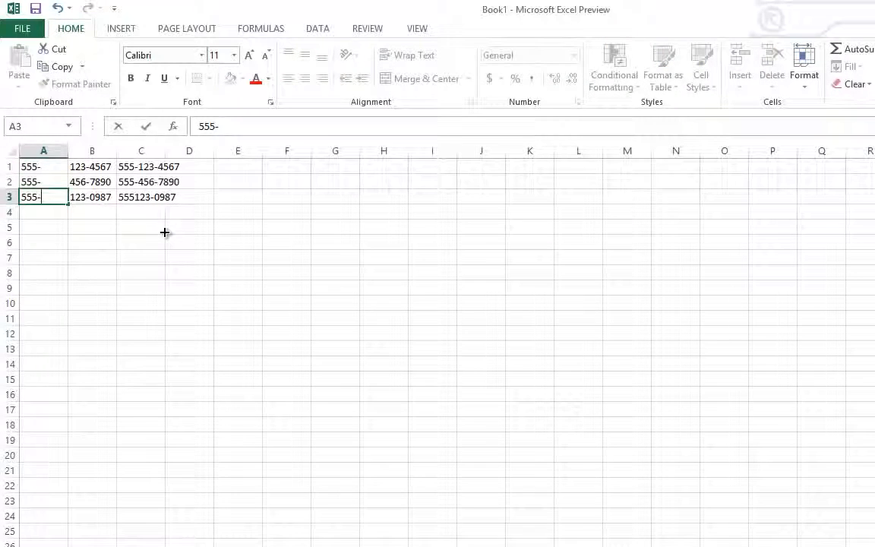
pyautogui.click(164, 231)
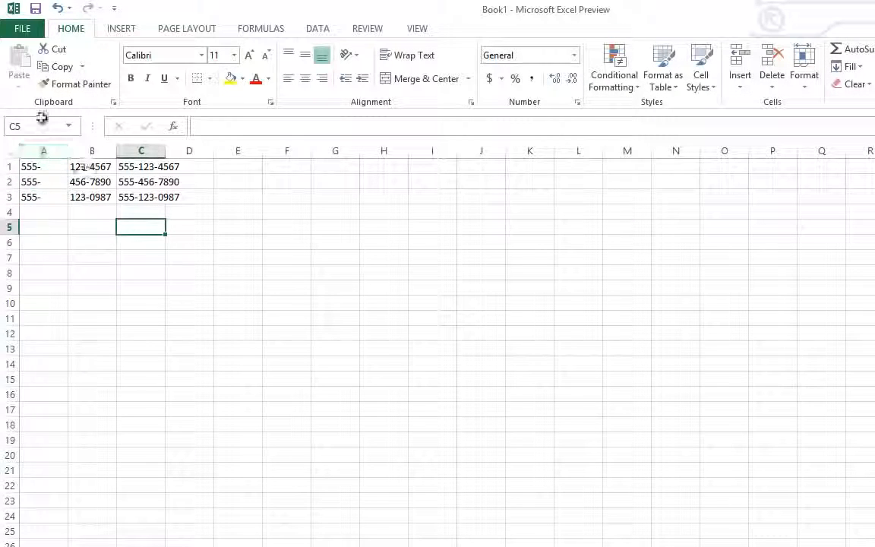
# - Clear the phone number data and joined results from the range A1:D3
pyautogui.click(123, 166)
pyautogui.moveTo(132, 185); pyautogui.dragTo(133, 197)
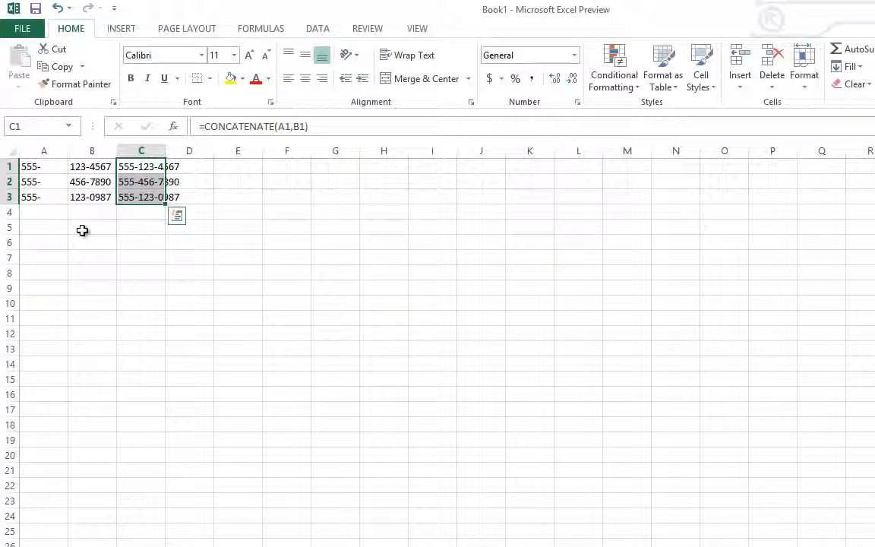
pyautogui.moveTo(39, 167); pyautogui.dragTo(181, 197)
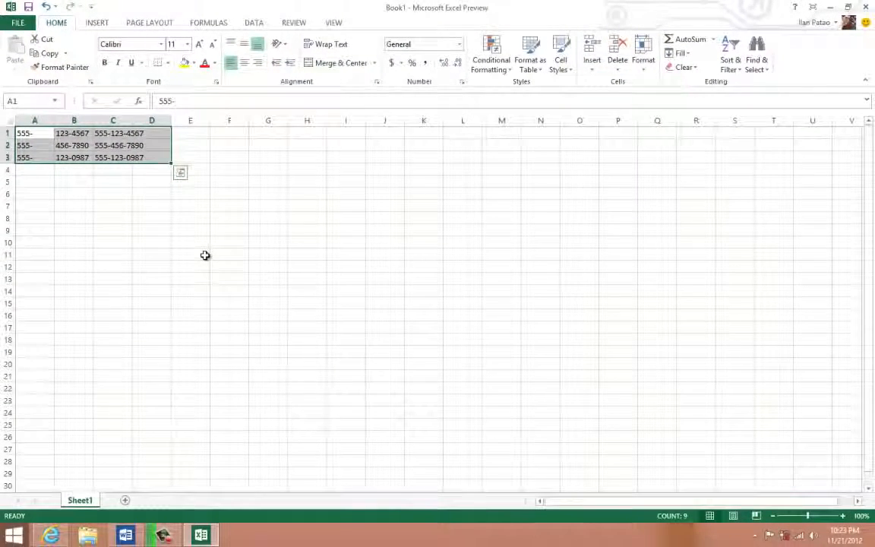
pyautogui.press('Delete')
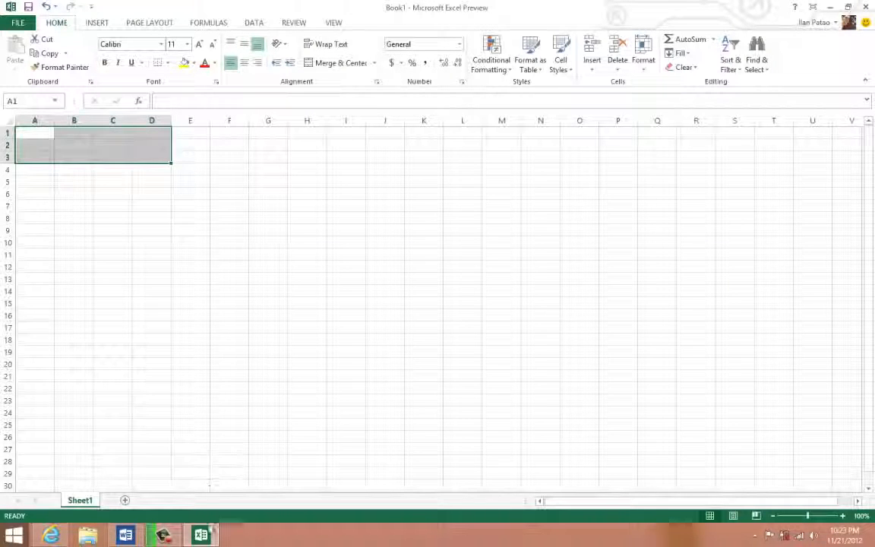
# - Switch to the Word topic list, make the "Concatenating." item bold and select the "Aging formula." item
pyautogui.click(207, 541)
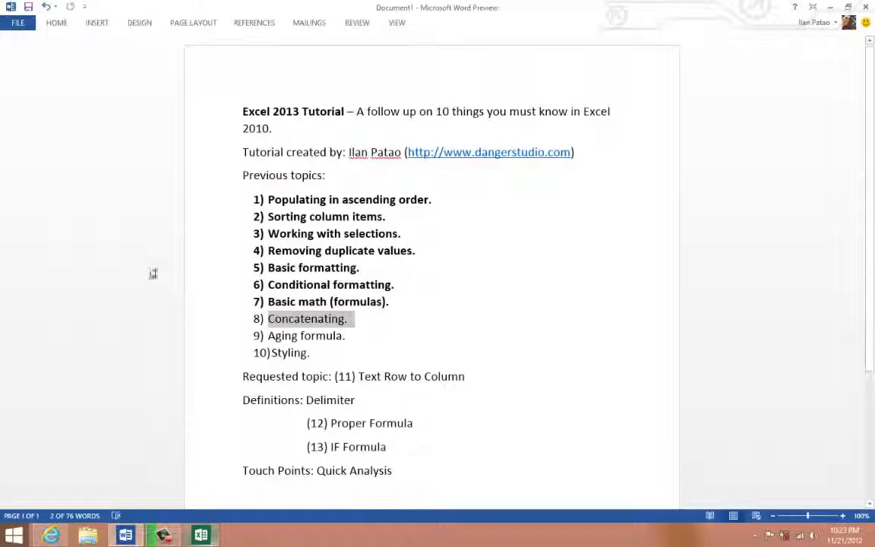
pyautogui.click(288, 320)
pyautogui.tripleClick(288, 320)
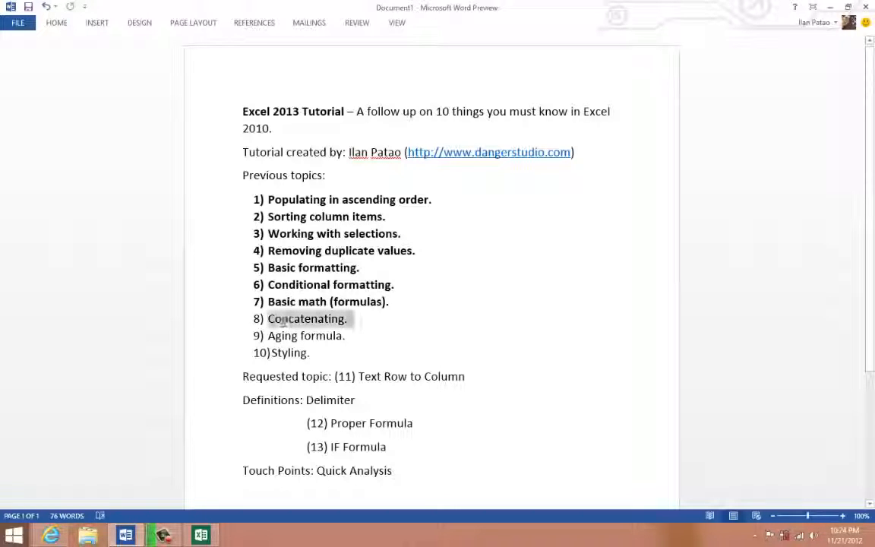
pyautogui.click(288, 302)
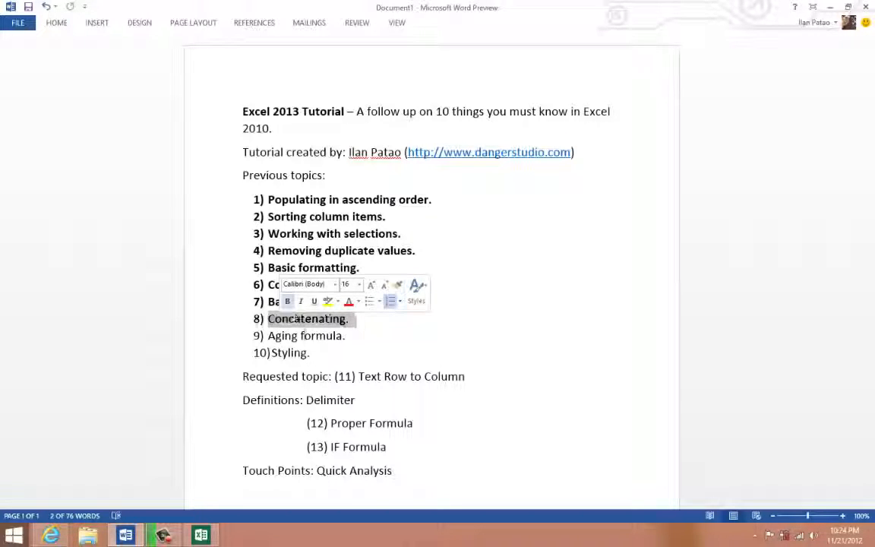
pyautogui.click(320, 336)
pyautogui.tripleClick(284, 336)
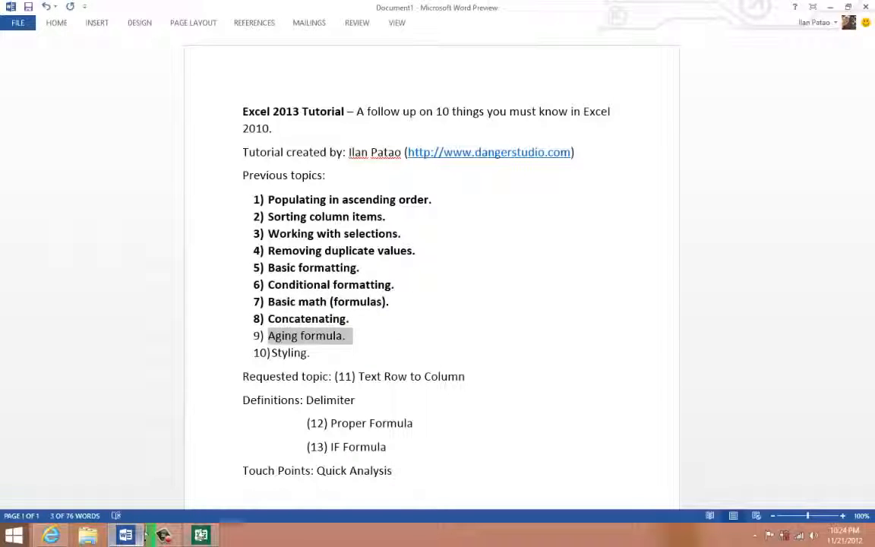
# - Switch back to Excel and enter the dates 1/1/2012, 6/1/2012 and 11/1/2012 in cells A1 through A3
pyautogui.click(201, 535)
pyautogui.click(70, 170)
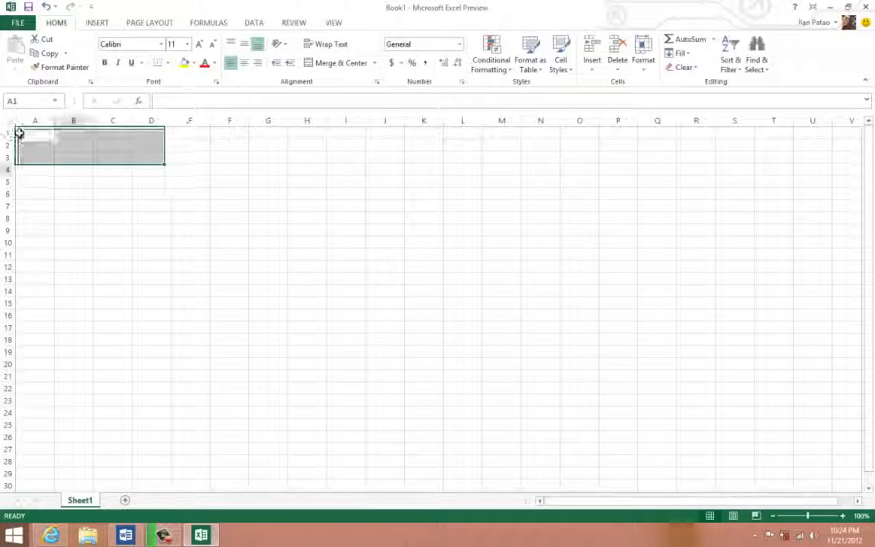
pyautogui.click(20, 134)
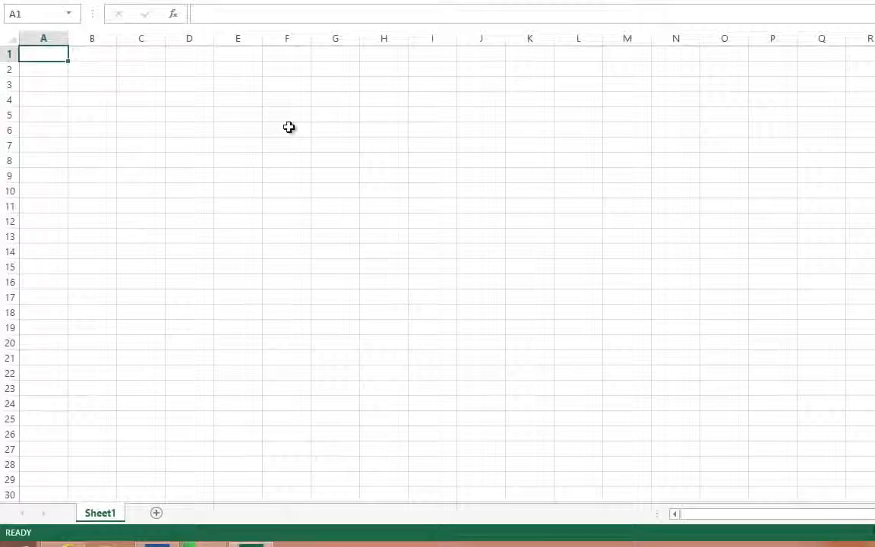
pyautogui.write('1/1/2012')
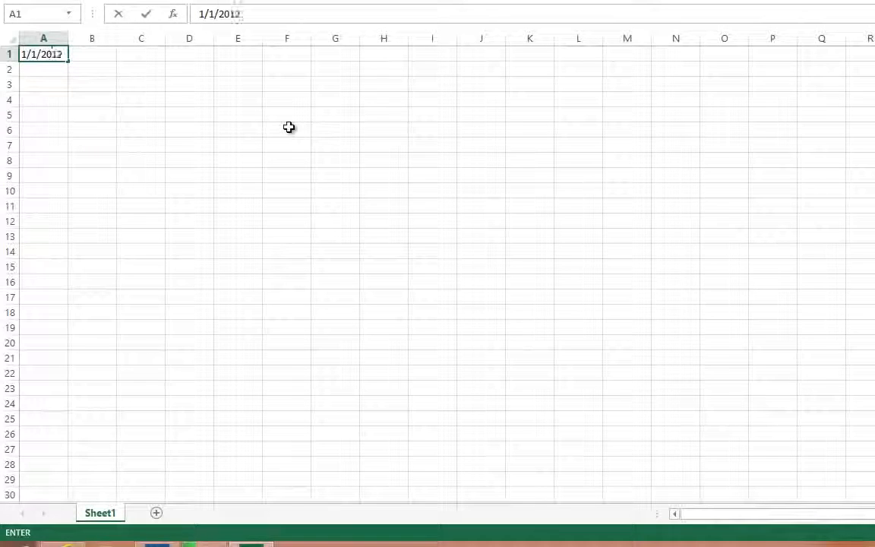
pyautogui.press('Tab')
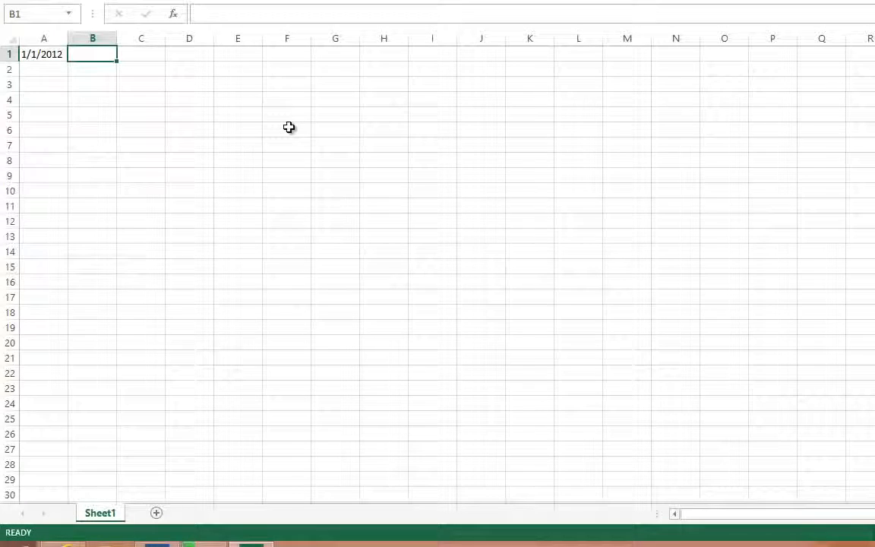
pyautogui.press('Left')
pyautogui.press('Down')
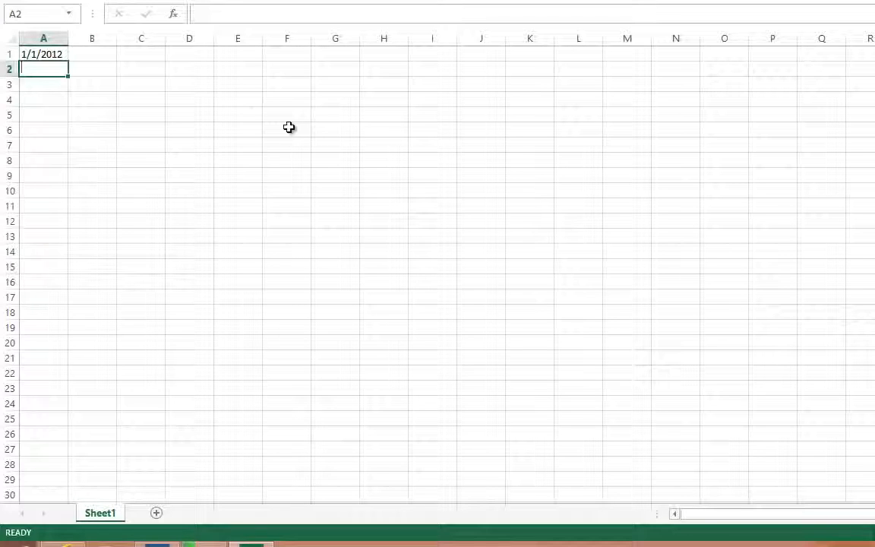
pyautogui.write('6/1/2012')
pyautogui.press('Return')
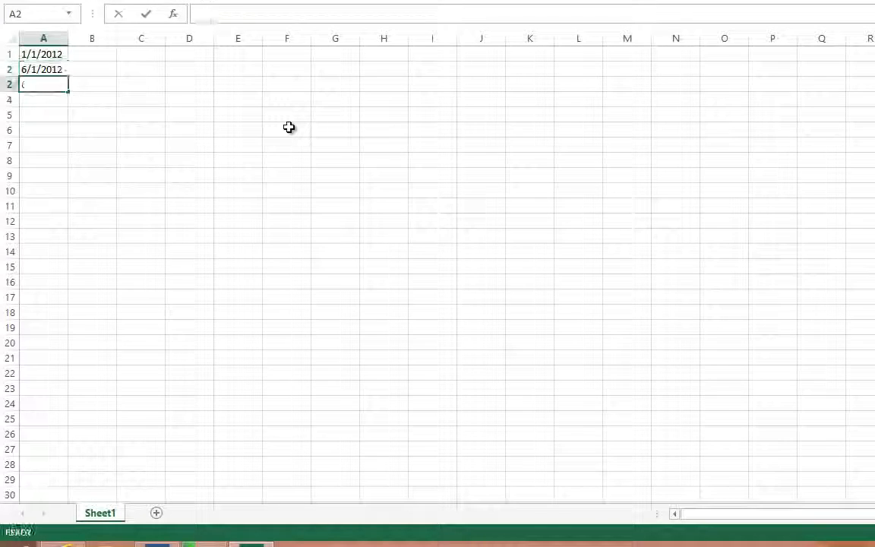
pyautogui.write('11/')
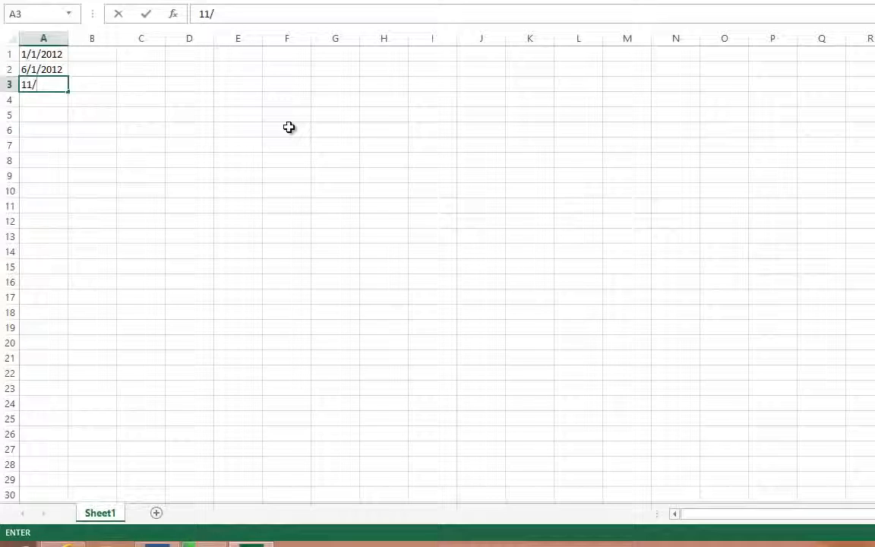
pyautogui.write('1/2012')
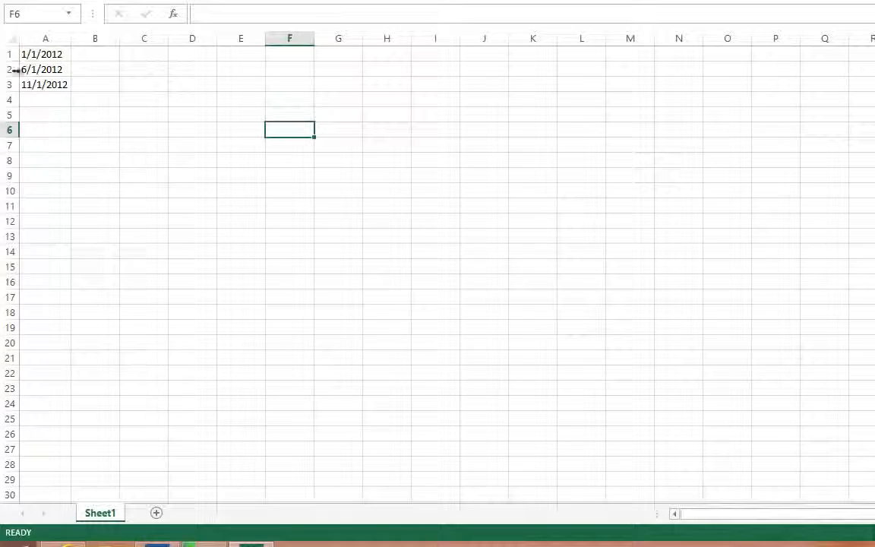
# - Enter the aging formula =TODAY()-A1 in cell B1
pyautogui.click(78, 57)
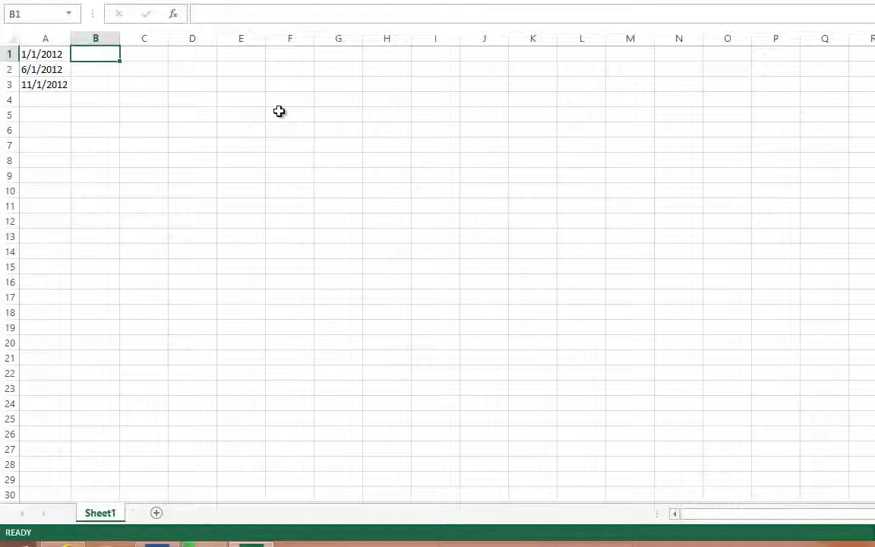
pyautogui.write('=today')
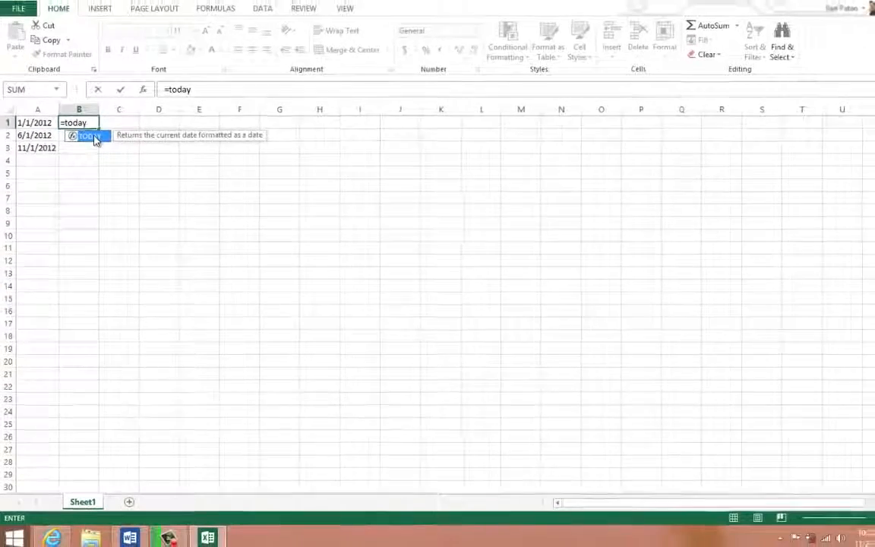
pyautogui.doubleClick(95, 137)
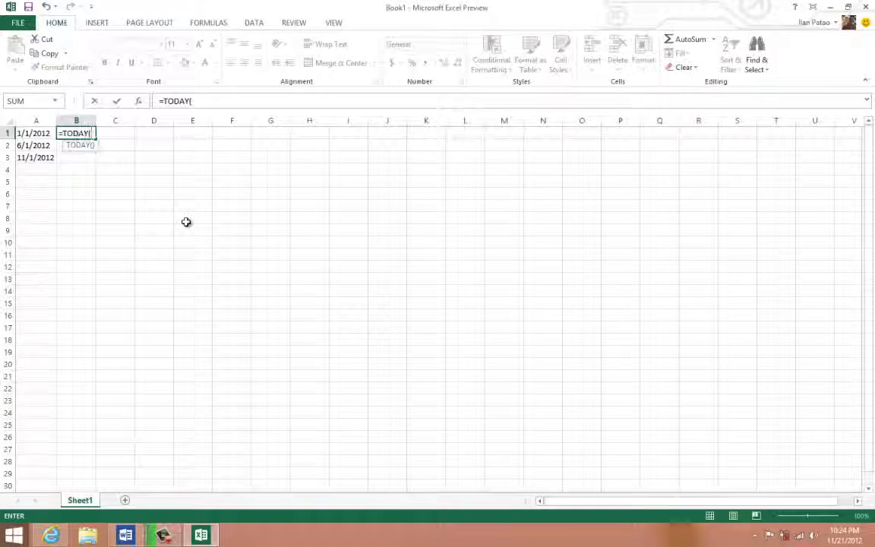
pyautogui.write(')')
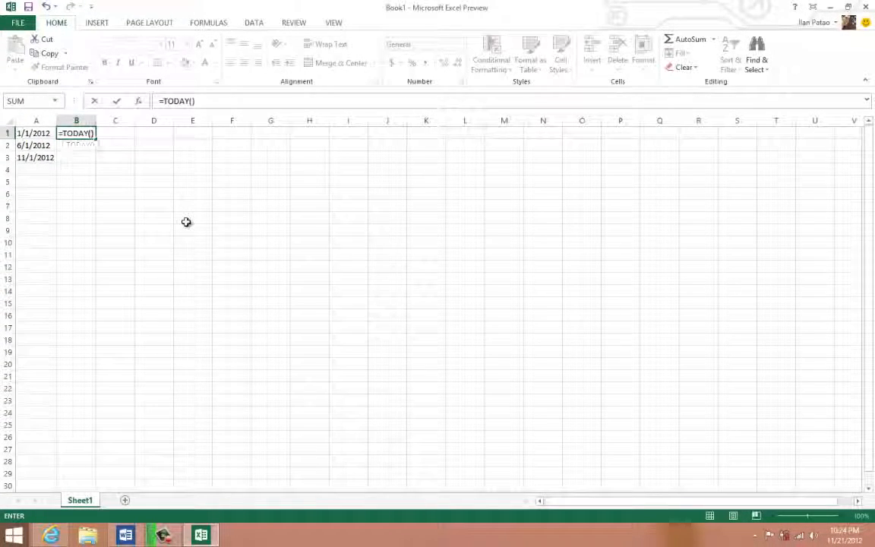
pyautogui.write('-A')
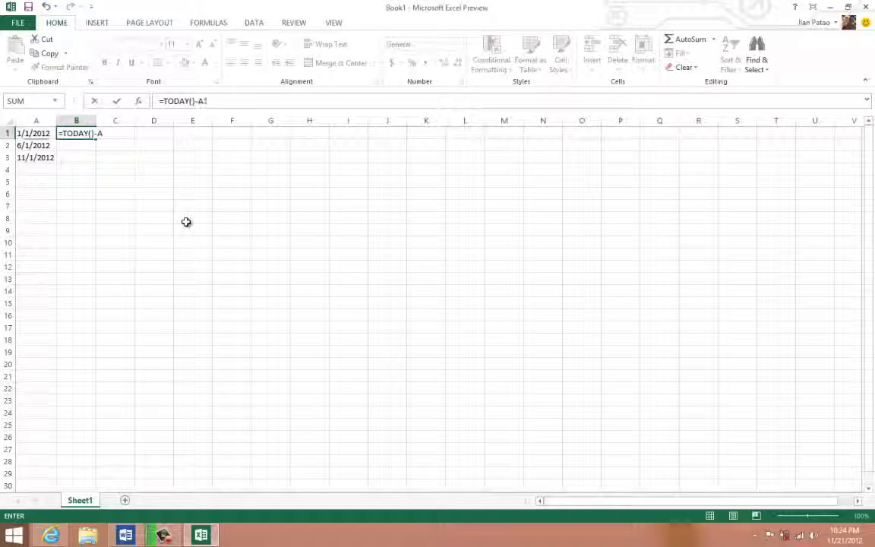
pyautogui.write('1')
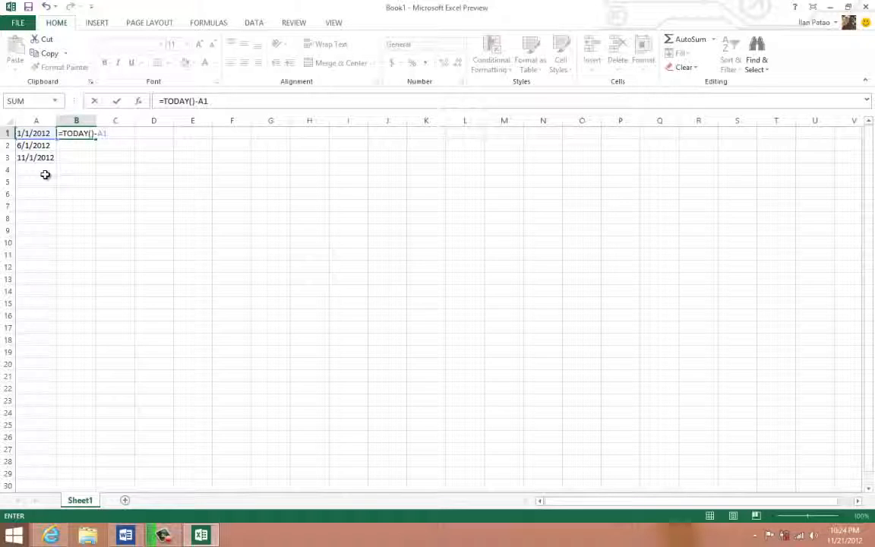
pyautogui.press('Return')
# - Fill the aging formula from B1 down through B3 and check the copied formula in B2
pyautogui.click(88, 132)
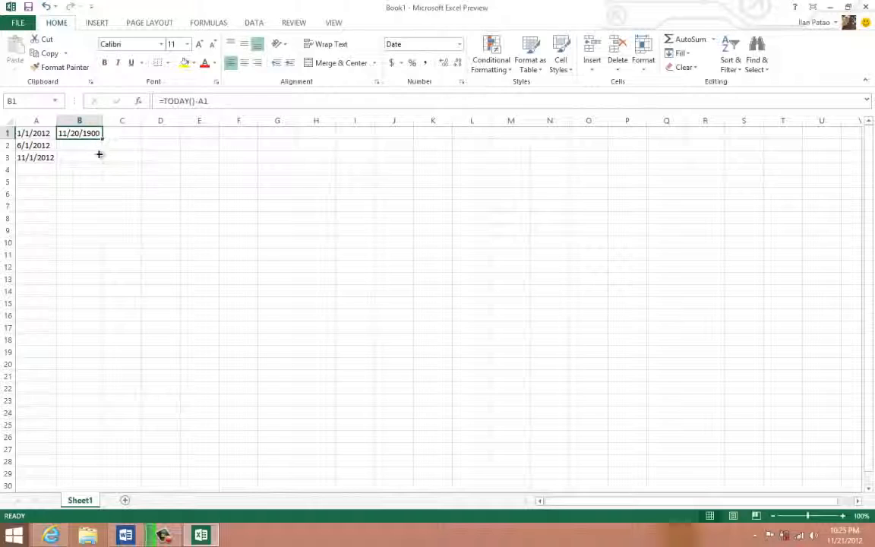
pyautogui.moveTo(102, 138); pyautogui.dragTo(108, 168)
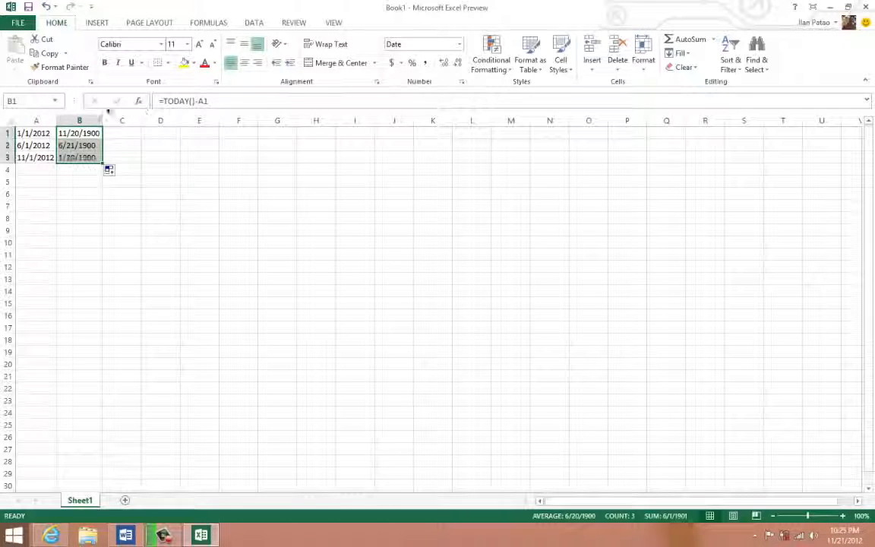
pyautogui.click(74, 146)
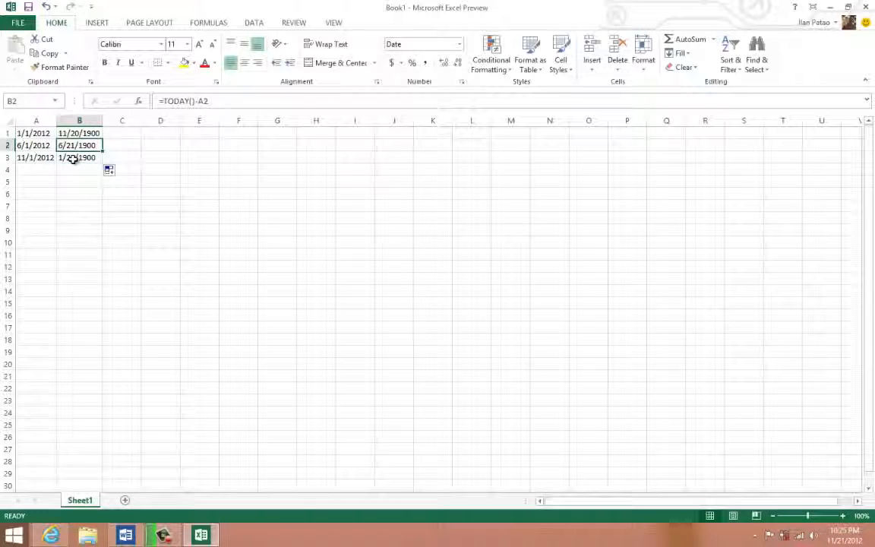
# - Format cells B1 through B3 as Number with 0 decimal places
pyautogui.moveTo(73, 158); pyautogui.dragTo(77, 124)
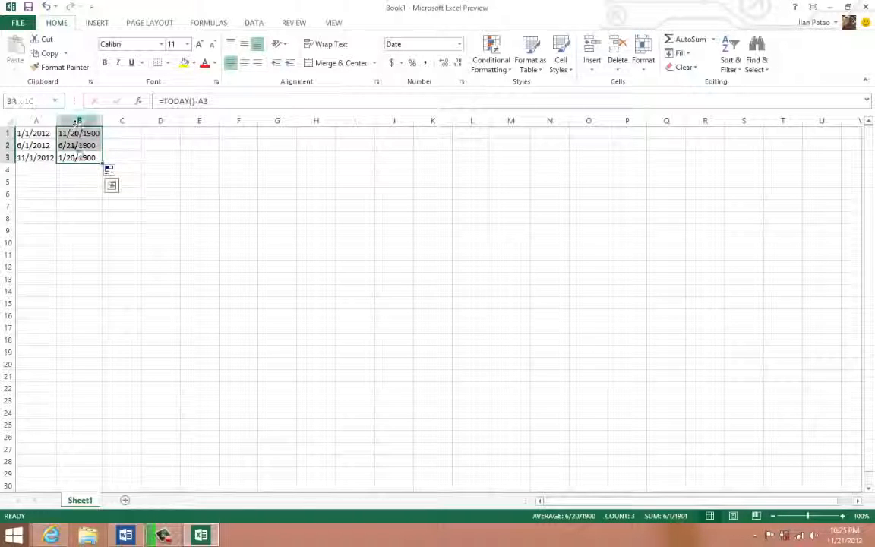
pyautogui.rightClick(79, 151)
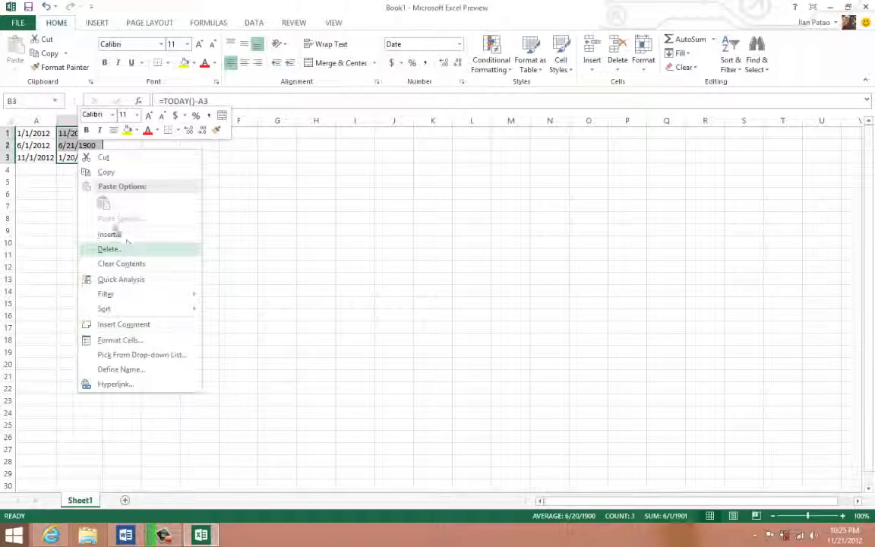
pyautogui.click(125, 339)
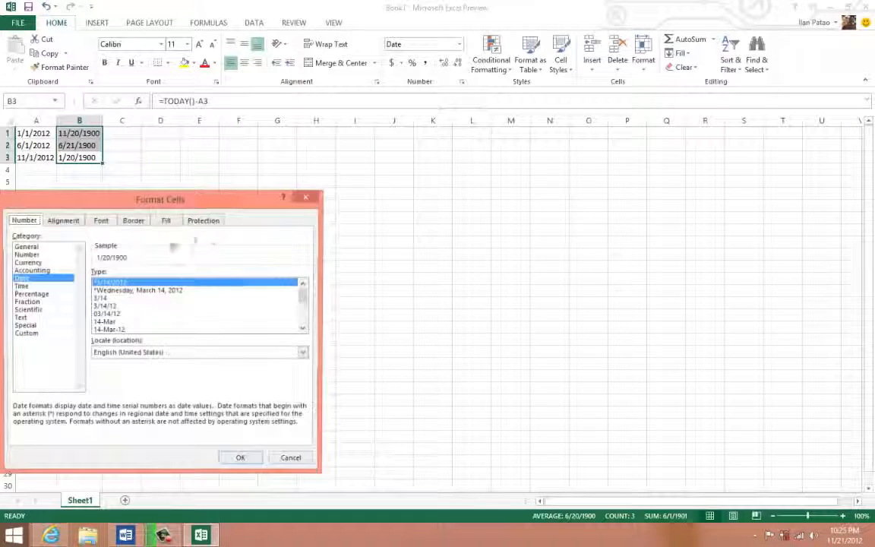
pyautogui.click(26, 255)
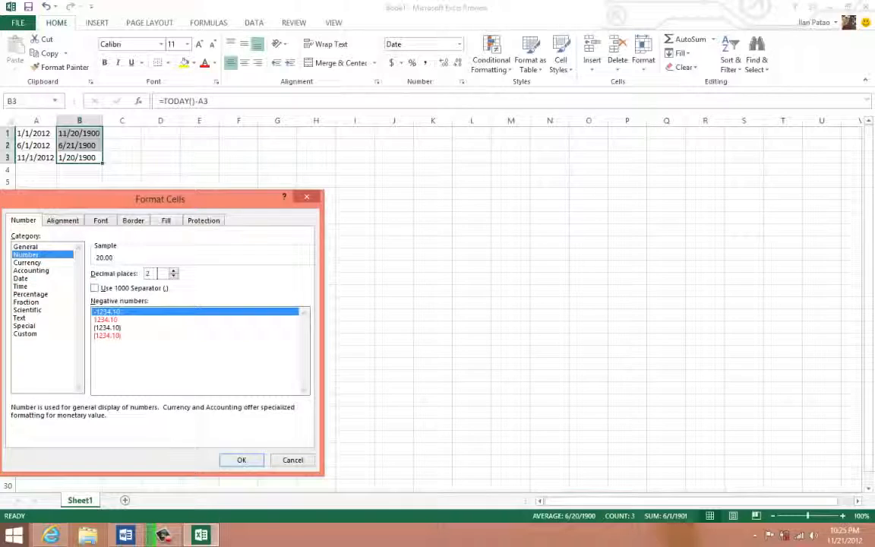
pyautogui.click(174, 278)
pyautogui.click(173, 278)
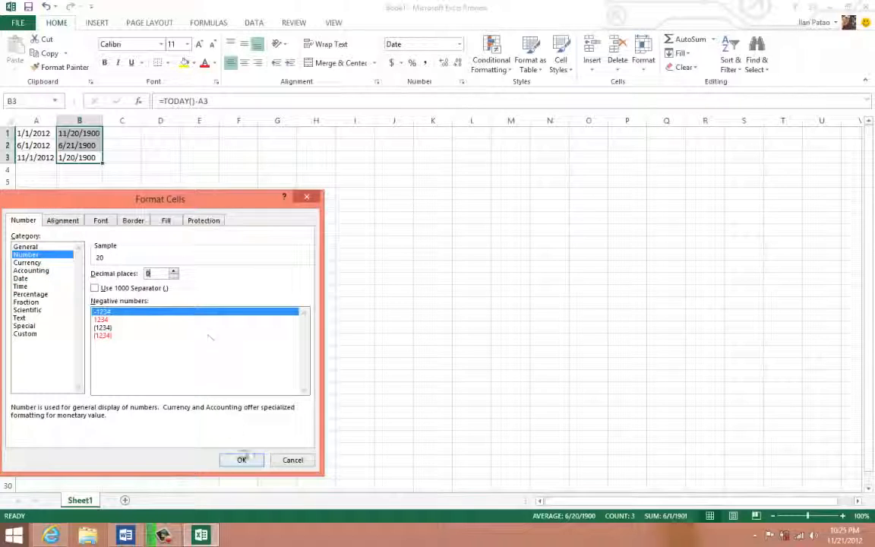
pyautogui.click(242, 460)
# - Compare each date in A1 through A3 with its day count in column B
pyautogui.click(77, 133)
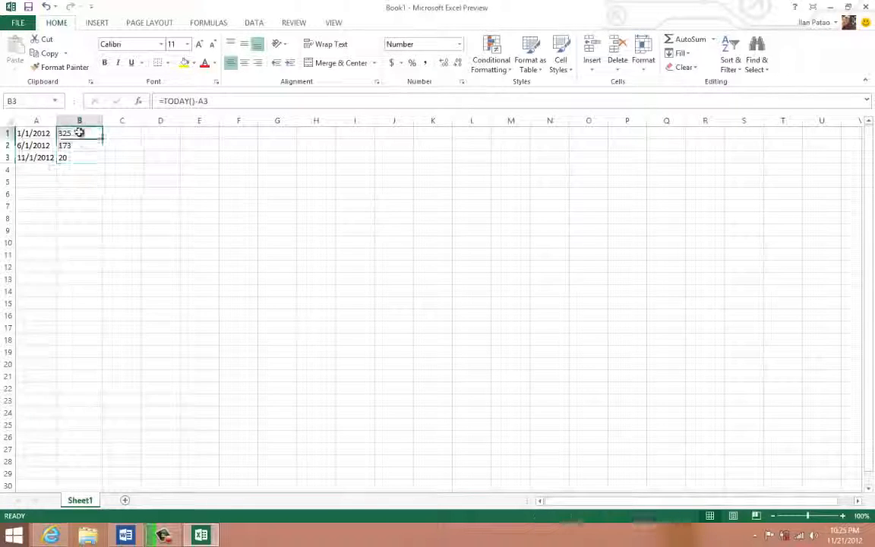
pyautogui.click(22, 133)
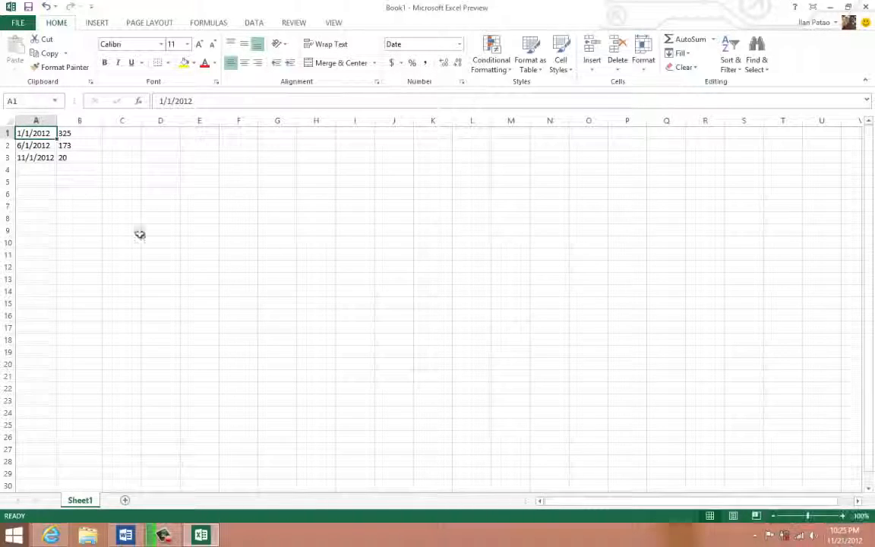
pyautogui.click(76, 134)
pyautogui.click(35, 133)
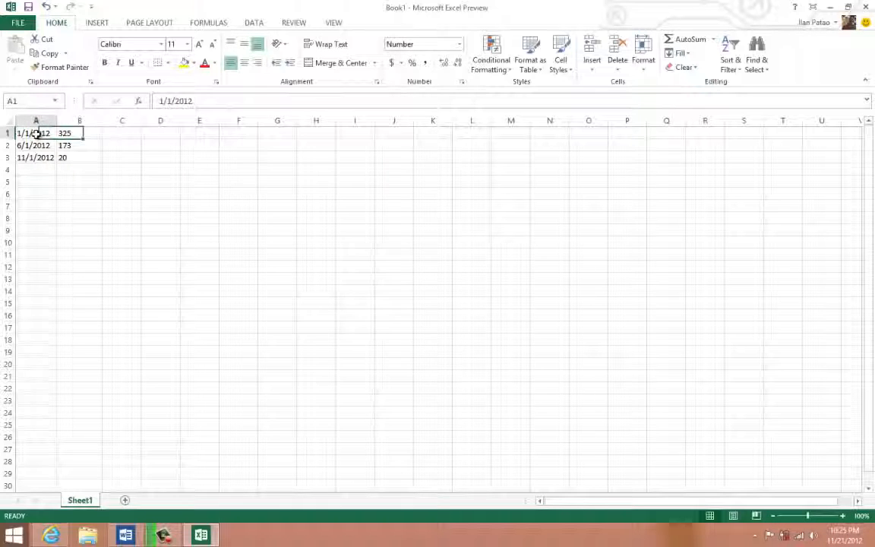
pyautogui.click(77, 147)
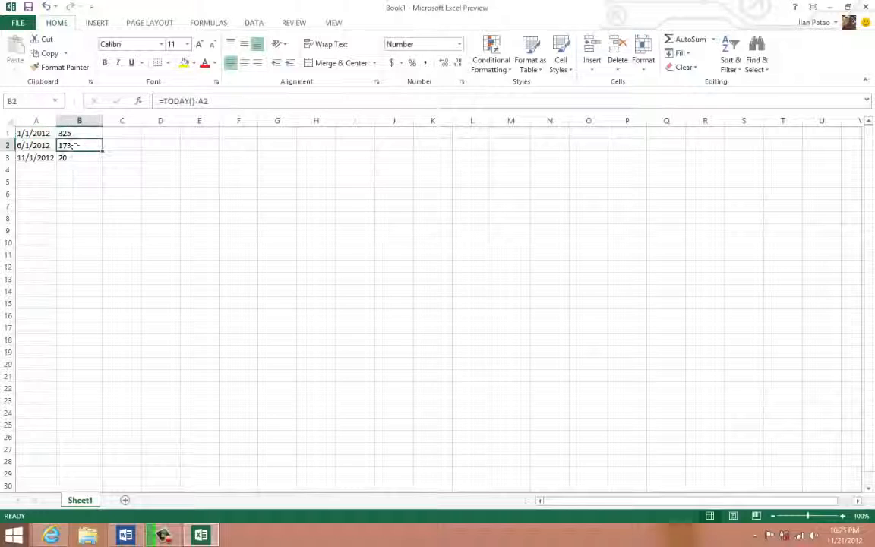
pyautogui.click(27, 144)
pyautogui.click(34, 157)
pyautogui.click(76, 157)
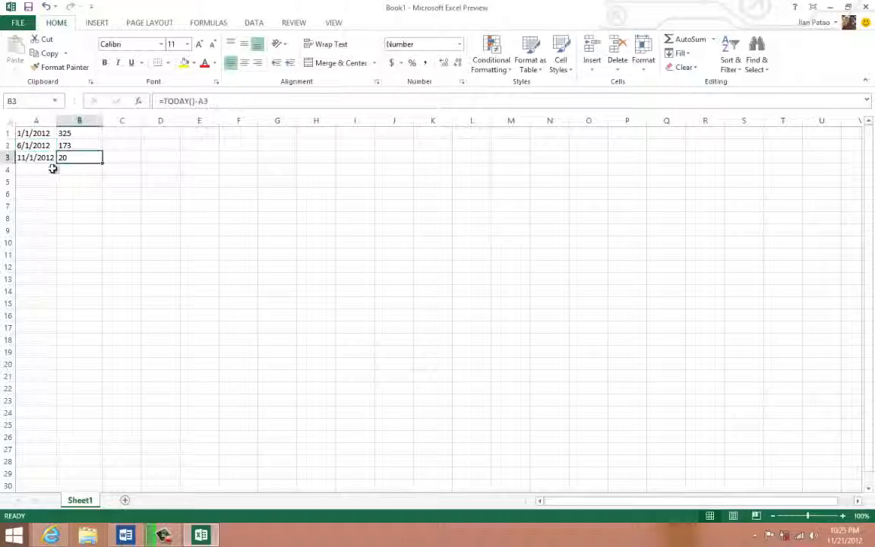
# - Extend the dates from A3 down to A25 as a daily series and autofit the width of column A
pyautogui.click(33, 156)
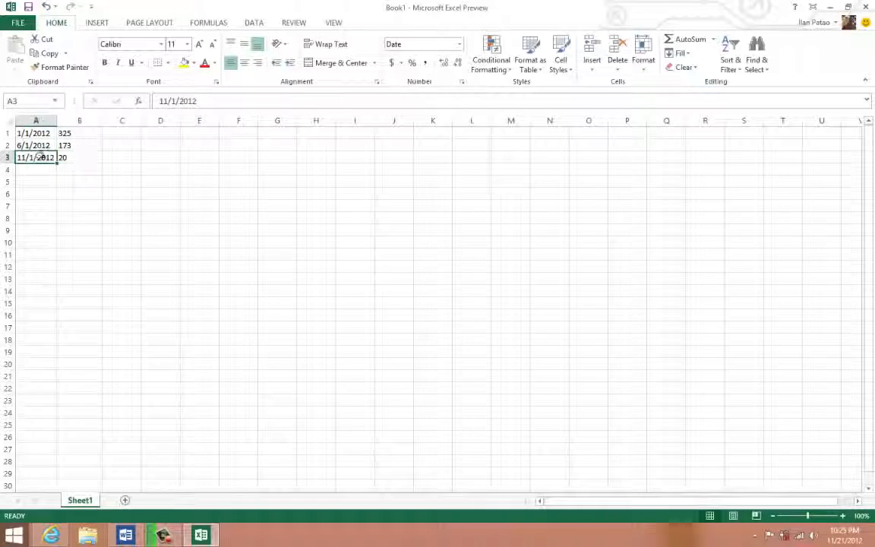
pyautogui.moveTo(57, 164); pyautogui.dragTo(59, 427)
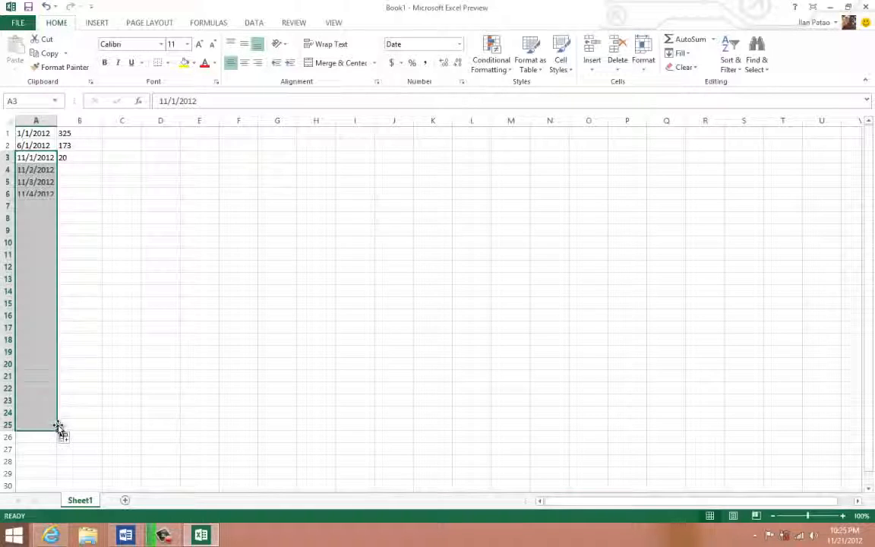
pyautogui.doubleClick(58, 124)
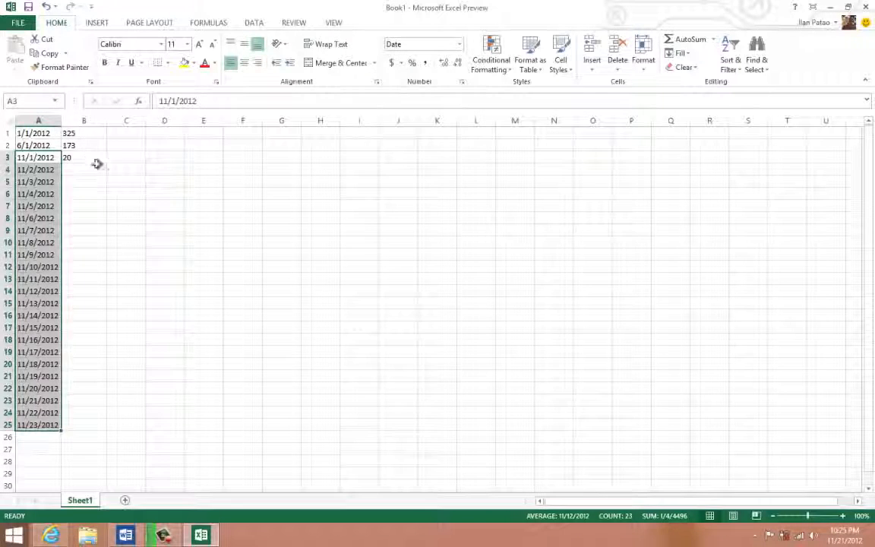
# - Fill the aging formula from B3 down to B25 and inspect the formula in B24
pyautogui.click(97, 162)
pyautogui.moveTo(107, 162); pyautogui.dragTo(92, 433)
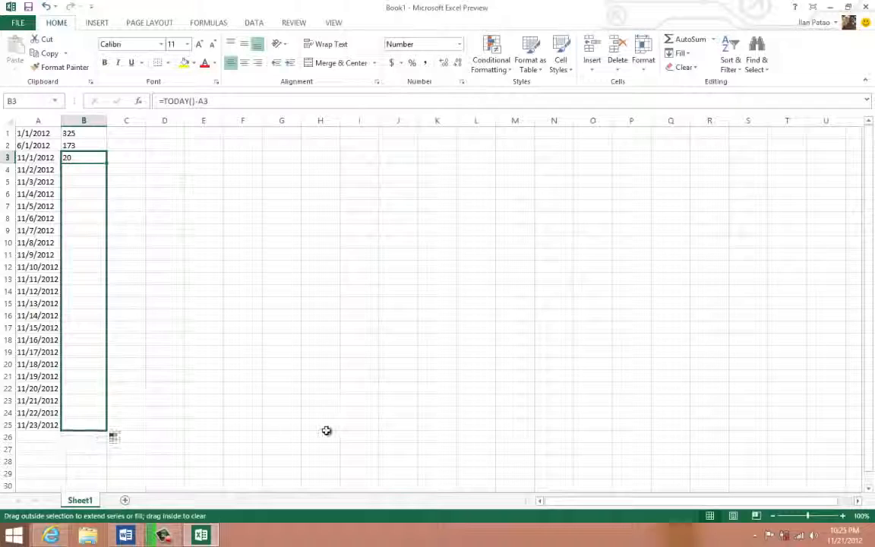
pyautogui.click(320, 424)
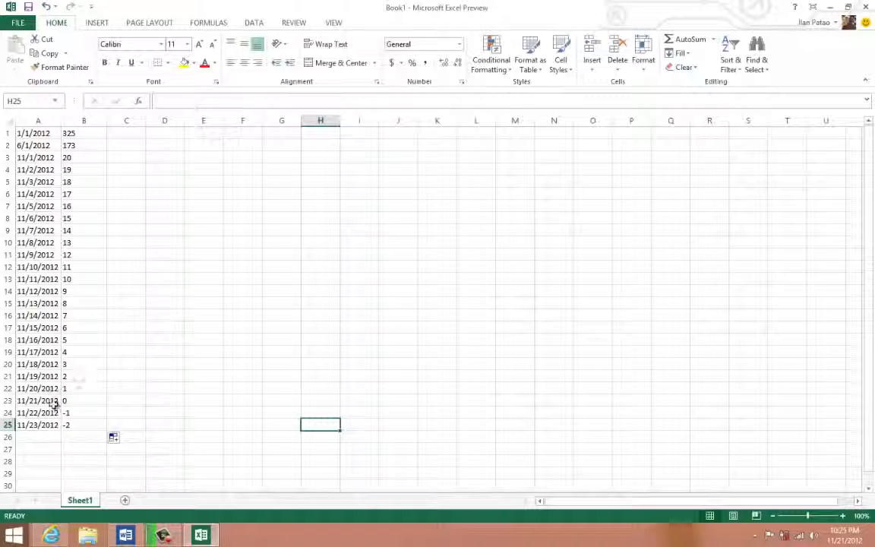
pyautogui.click(79, 414)
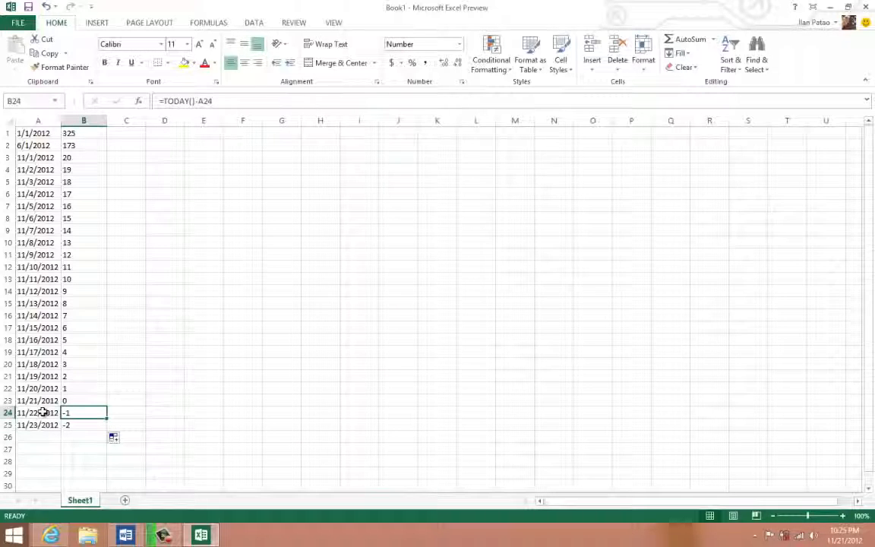
pyautogui.doubleClick(78, 413)
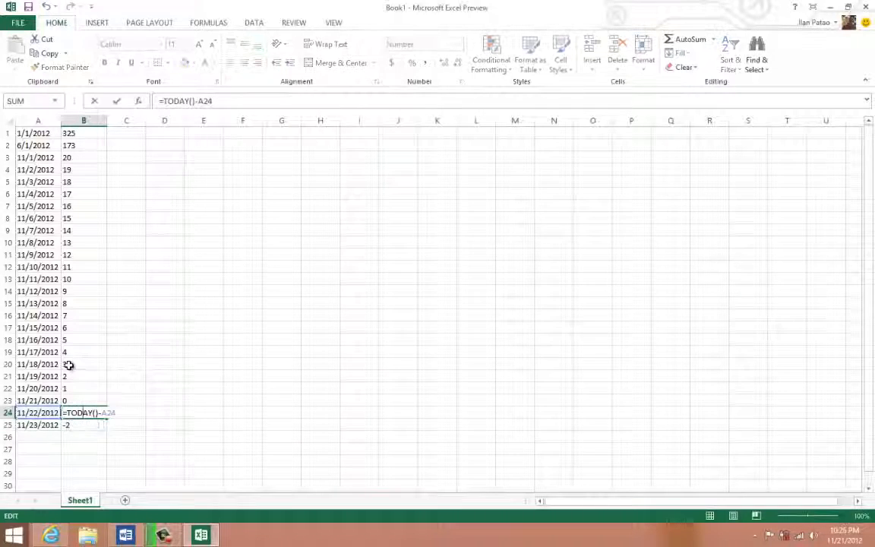
pyautogui.click(68, 365)
# - Clear the dates and aging results from the range A1:B25
pyautogui.moveTo(68, 422); pyautogui.dragTo(9, 106)
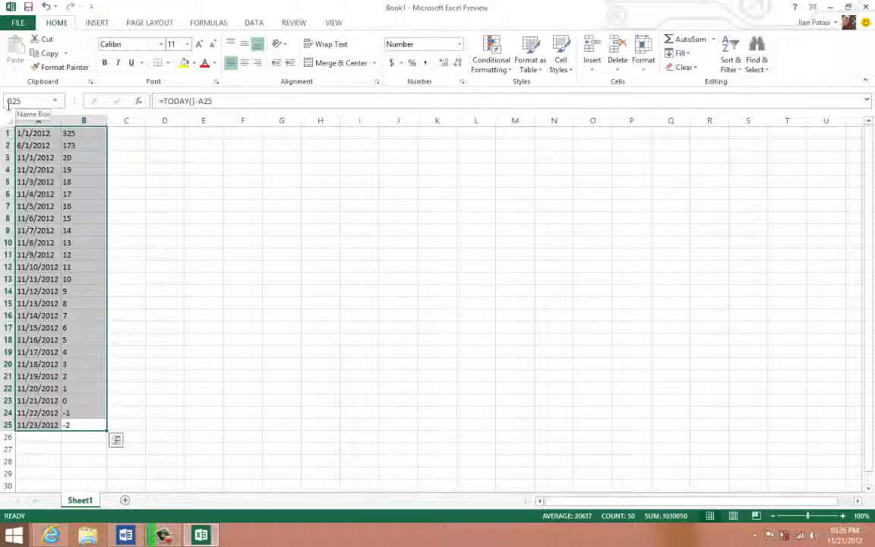
pyautogui.press('Delete')
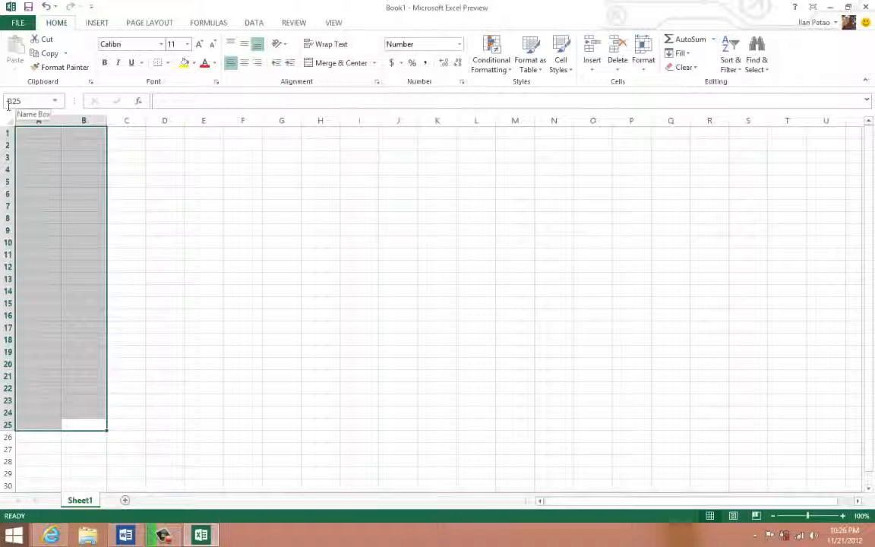
pyautogui.click(275, 290)
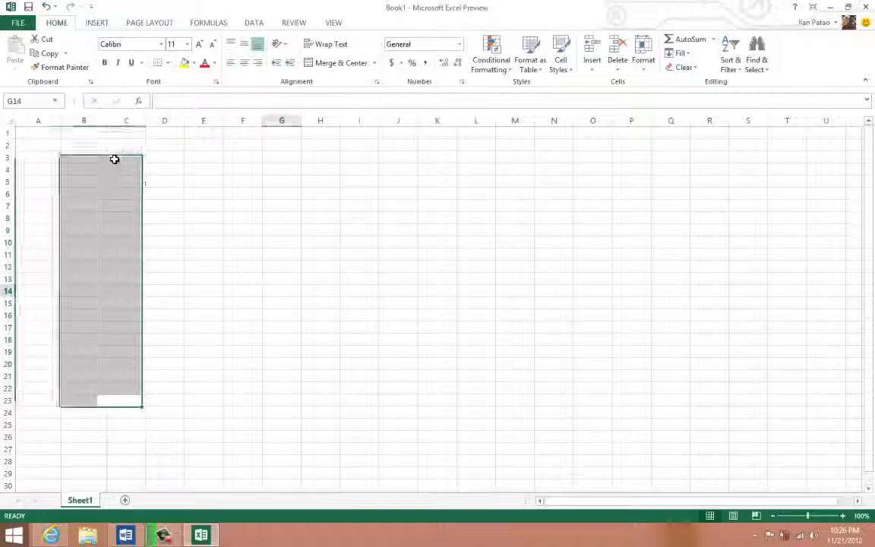
pyautogui.click(103, 157)
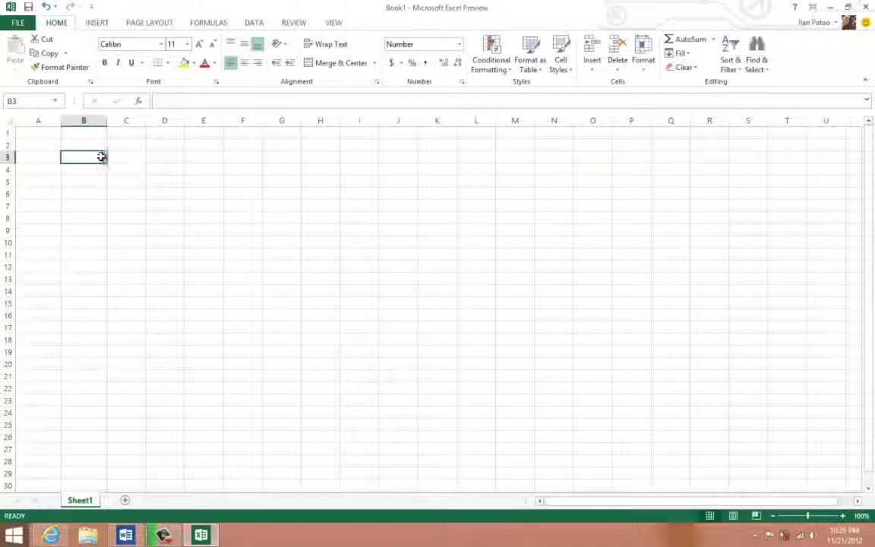
# - Enter 11235 in cell A1 and check how the cell displays it
pyautogui.click(44, 131)
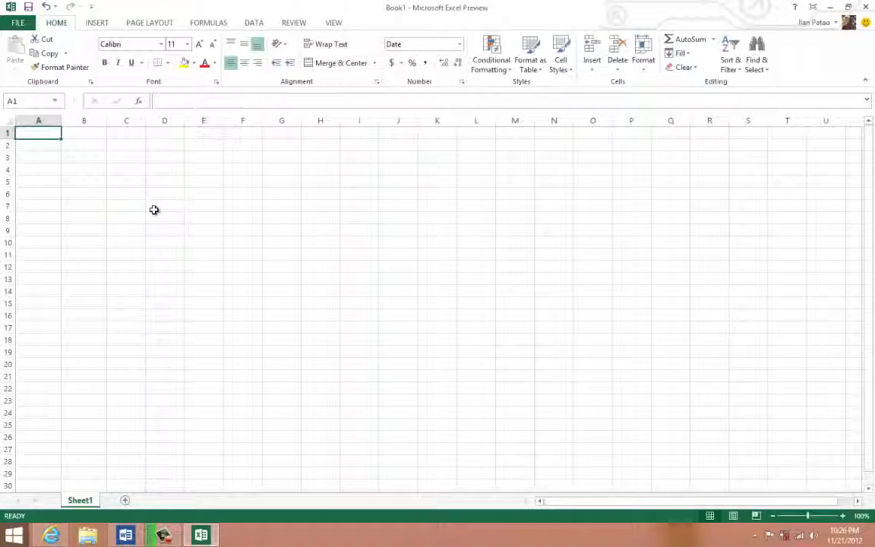
pyautogui.rightClick(29, 133)
pyautogui.click(21, 134)
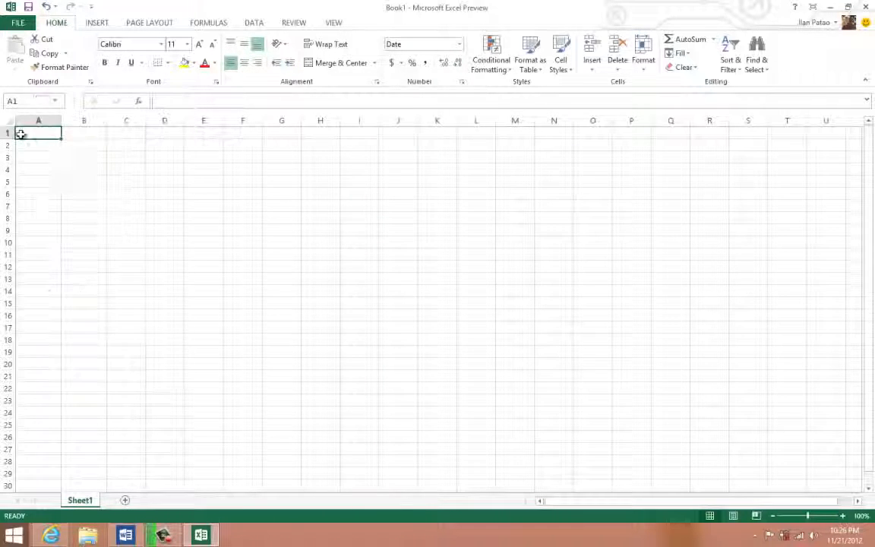
pyautogui.write('11235')
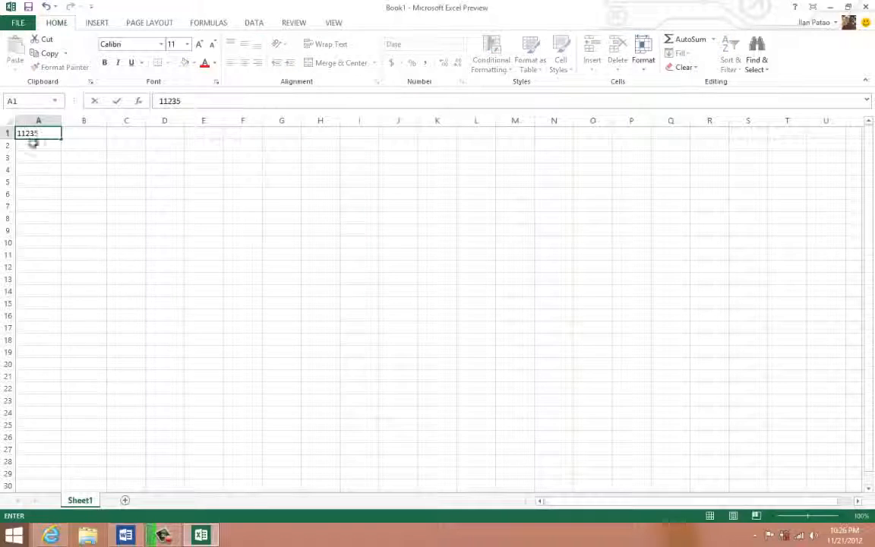
pyautogui.click(75, 180)
pyautogui.click(35, 133)
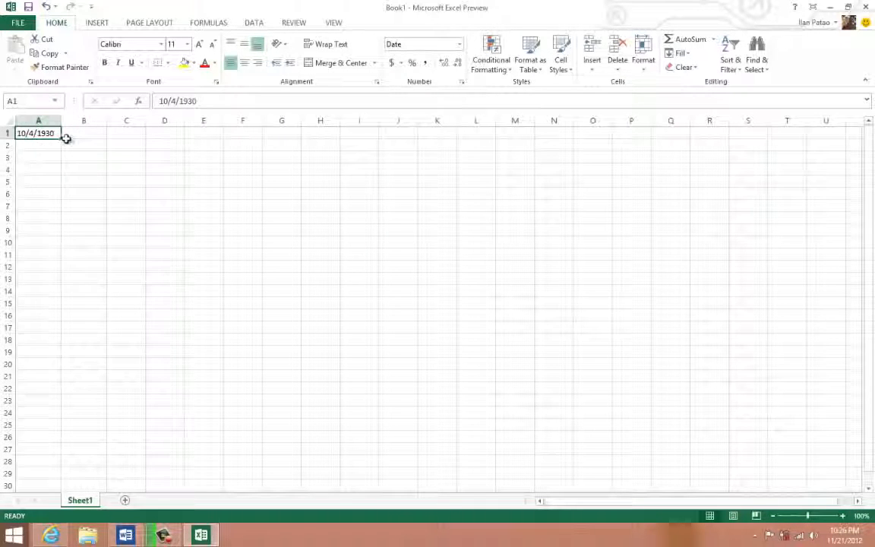
pyautogui.click(90, 134)
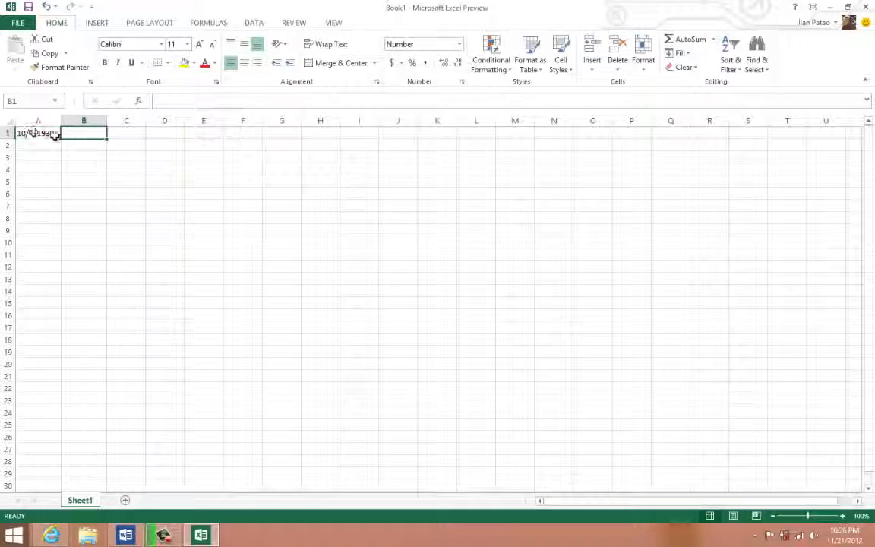
# - Delete the cell range A1:F21, shifting the remaining cells left
pyautogui.moveTo(46, 135); pyautogui.dragTo(254, 376)
pyautogui.rightClick(112, 256)
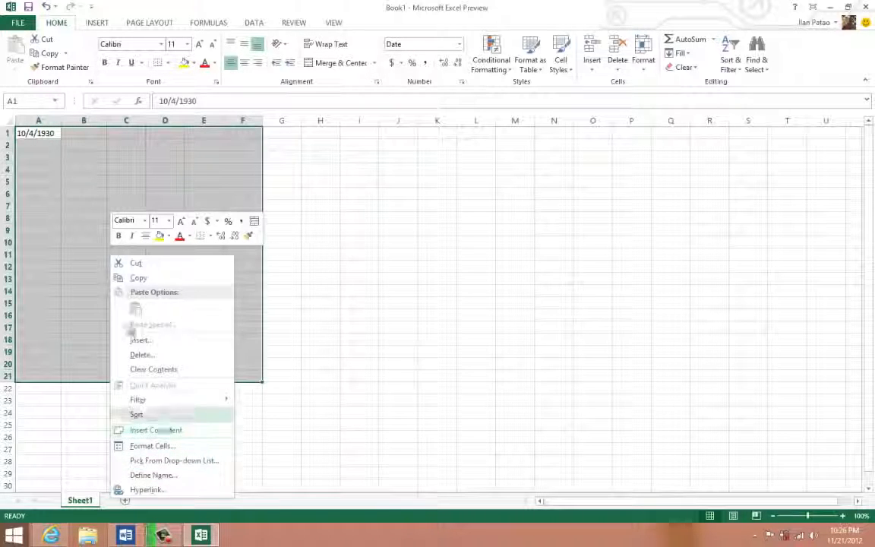
pyautogui.click(145, 355)
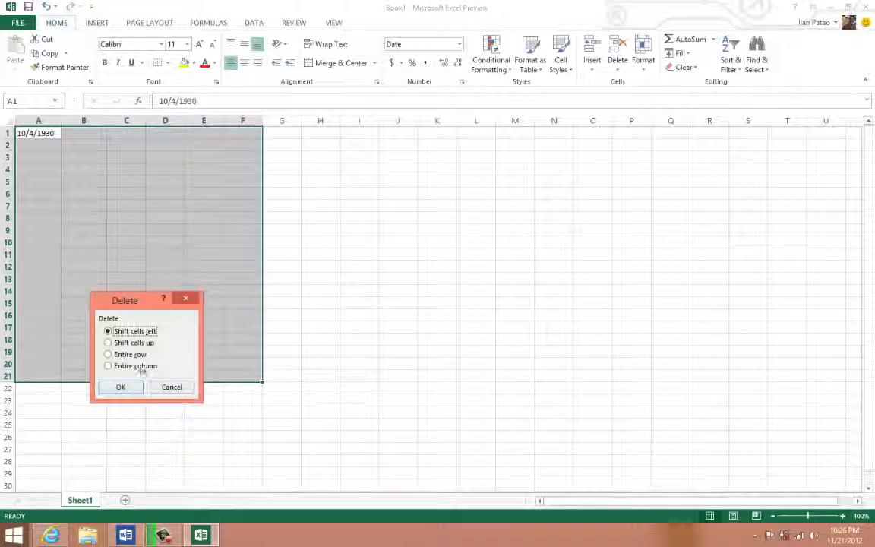
pyautogui.click(122, 387)
pyautogui.click(128, 205)
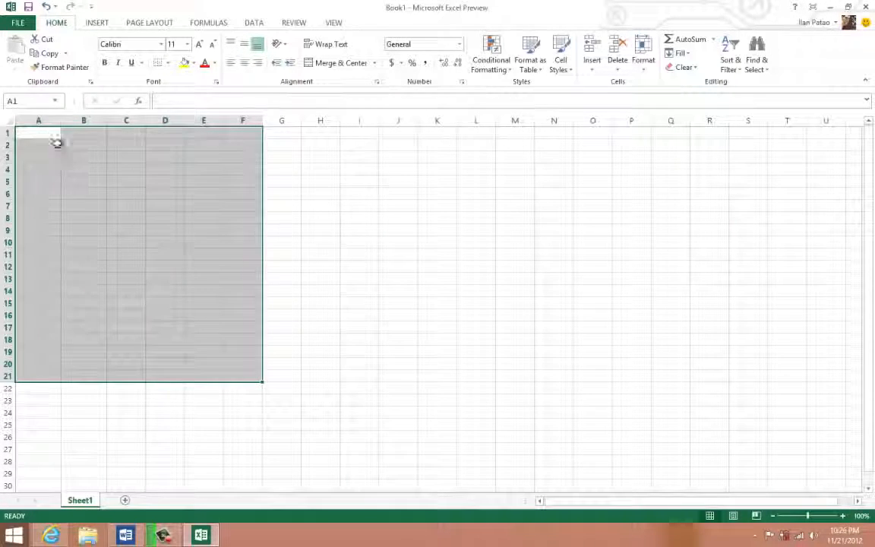
# - Enter 11235 in cell A1, correcting the mistyped extra digit
pyautogui.click(36, 135)
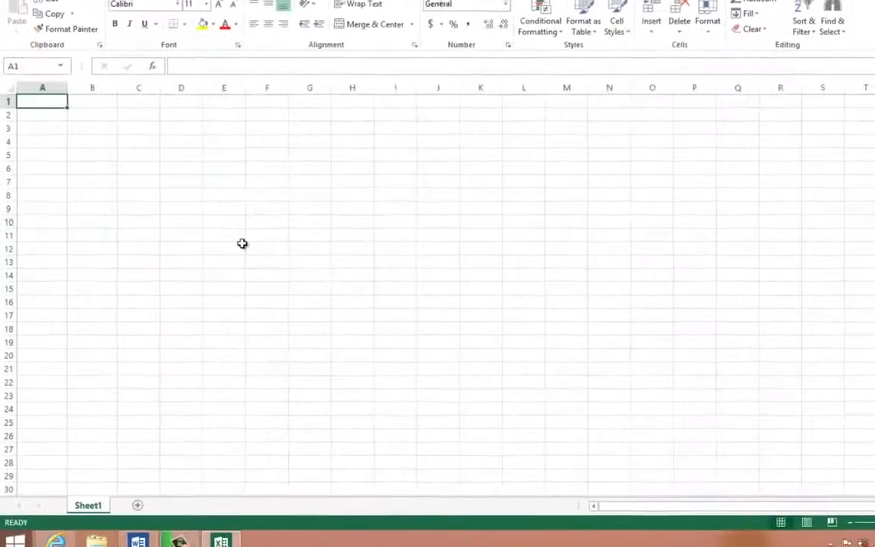
pyautogui.write('112235')
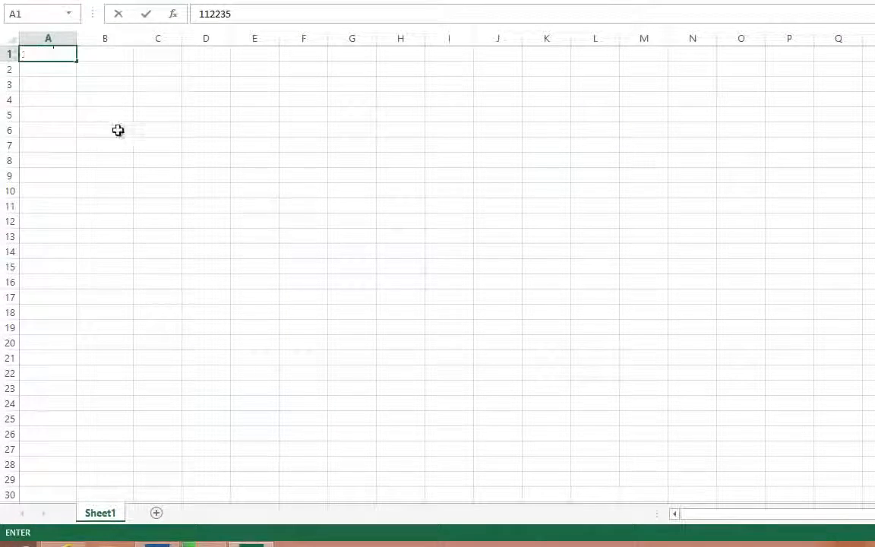
pyautogui.click(254, 221)
pyautogui.doubleClick(45, 55)
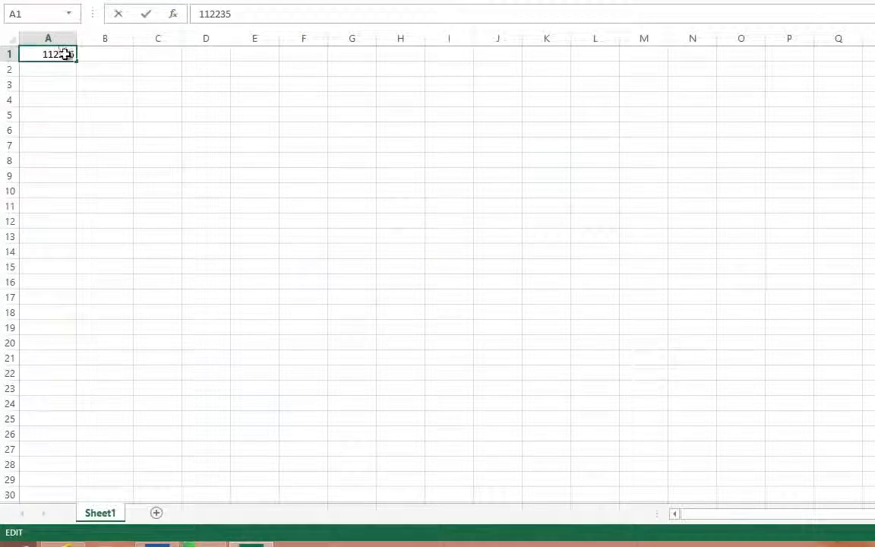
pyautogui.press('BackSpace')
pyautogui.click(55, 88)
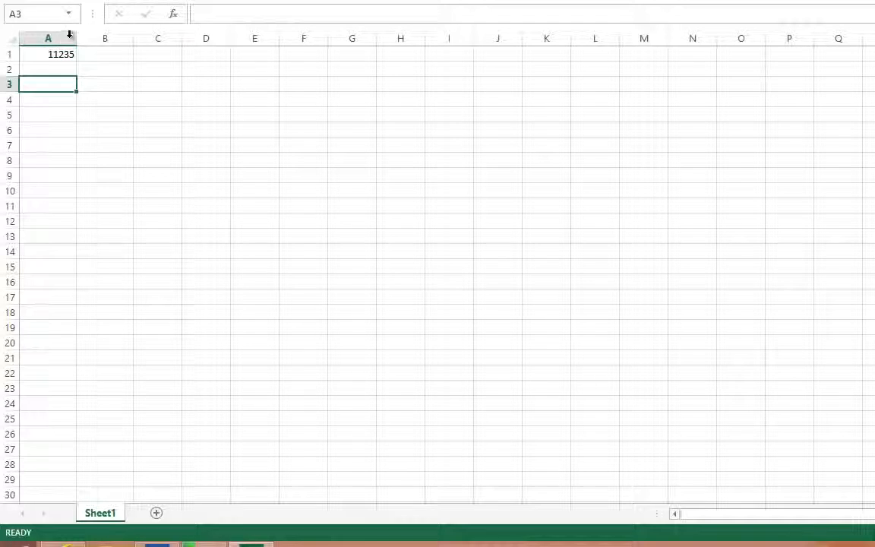
# - Format cell A1 with the Special category's Zip Code type and check the value in the cell
pyautogui.click(62, 54)
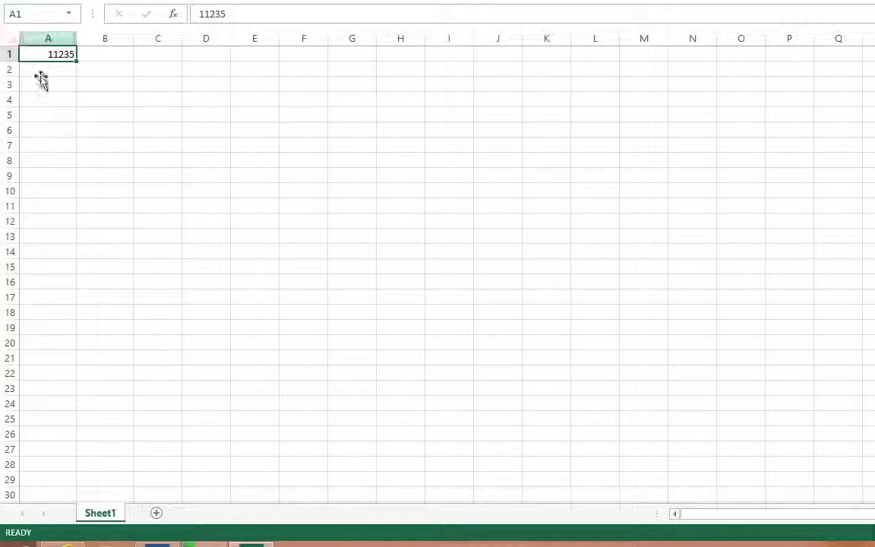
pyautogui.rightClick(55, 60)
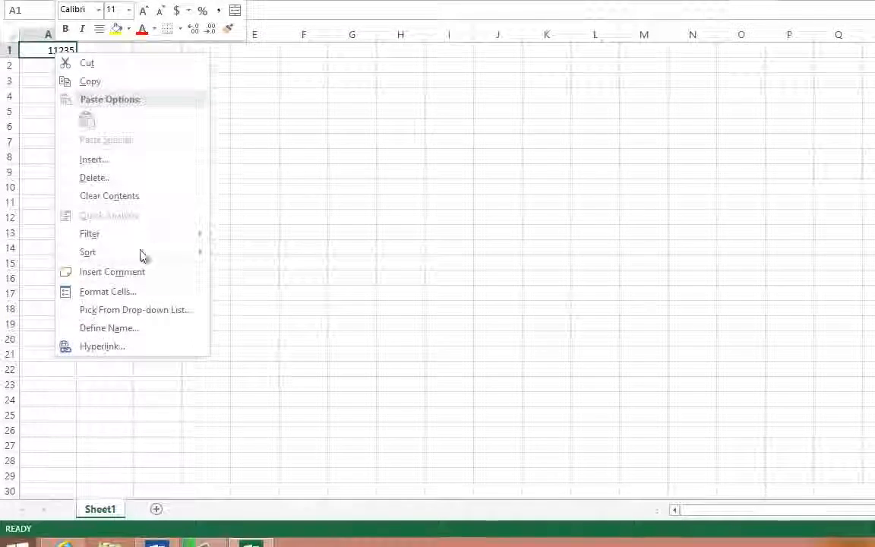
pyautogui.click(107, 288)
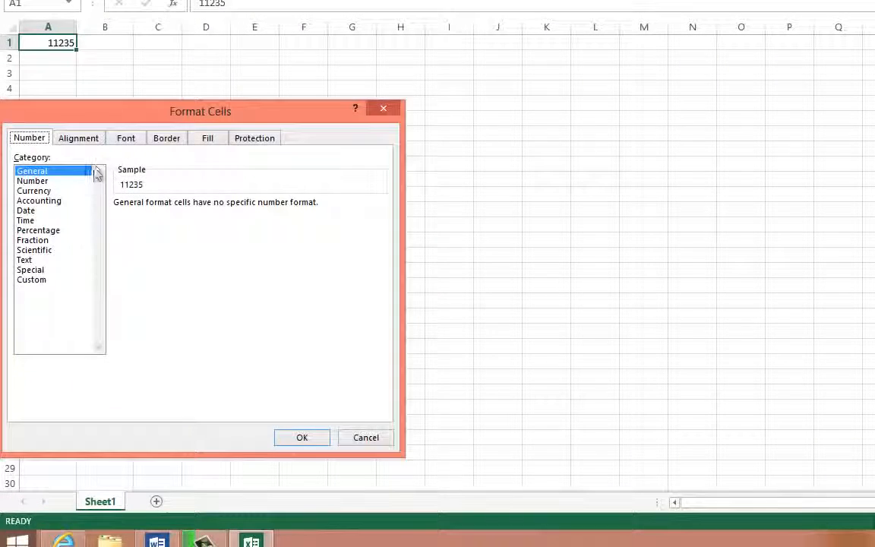
pyautogui.click(46, 280)
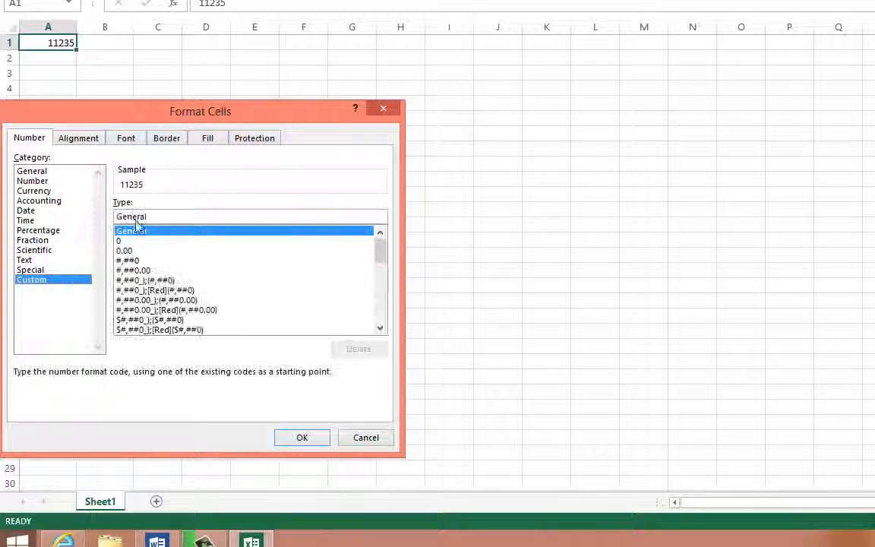
pyautogui.click(35, 269)
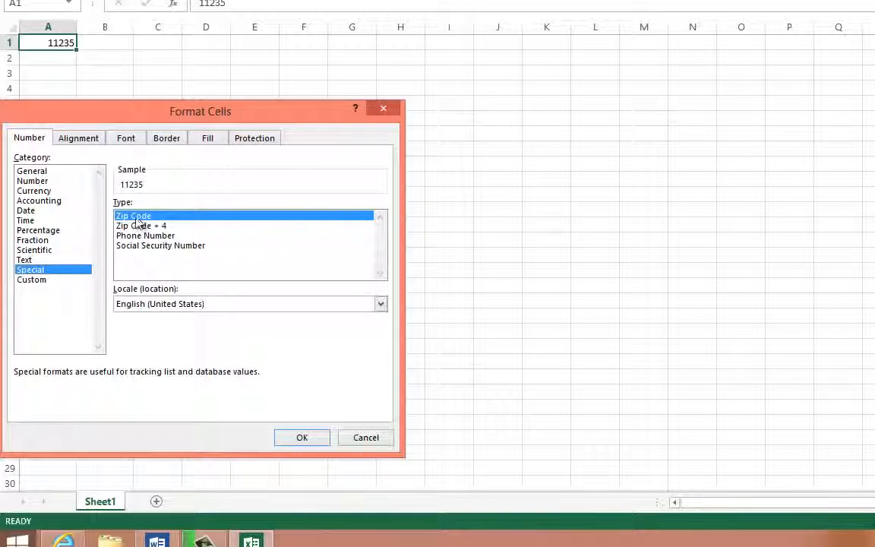
pyautogui.click(297, 437)
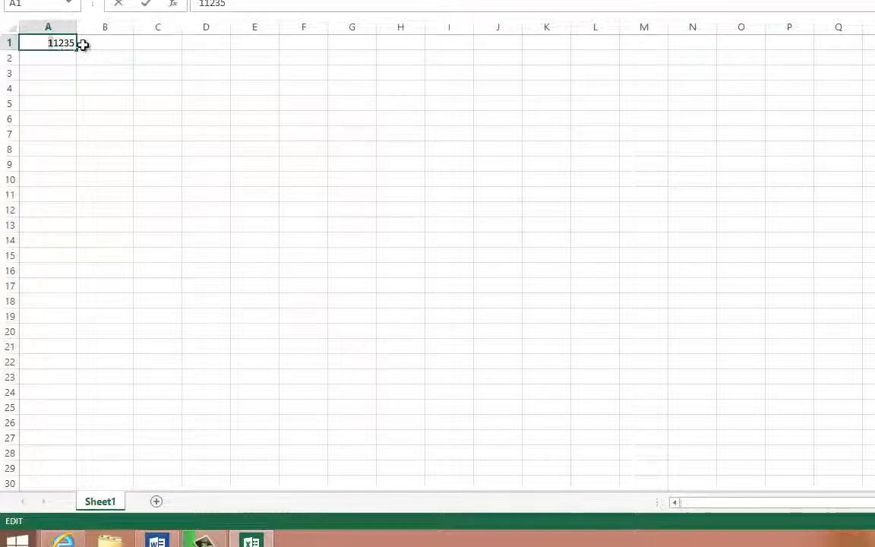
pyautogui.moveTo(49, 43); pyautogui.dragTo(82, 45)
pyautogui.click(65, 69)
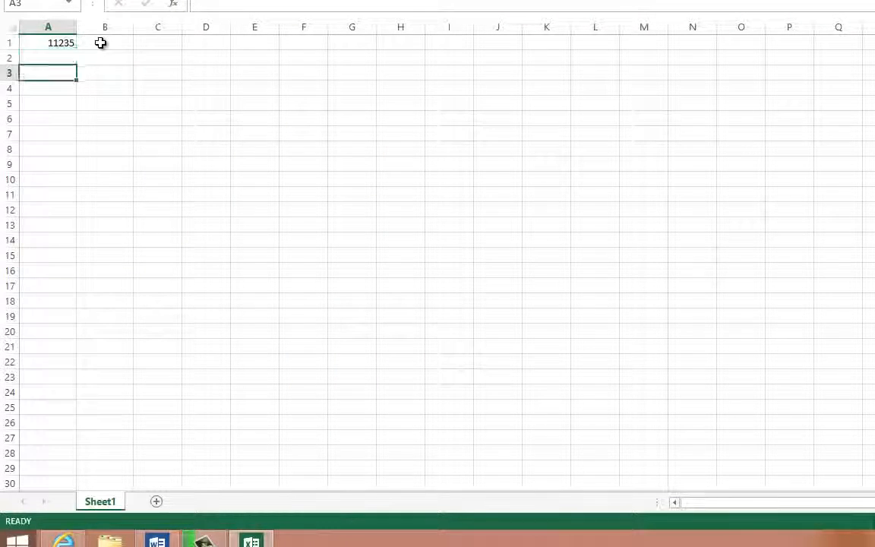
pyautogui.click(100, 42)
pyautogui.rightClick(102, 44)
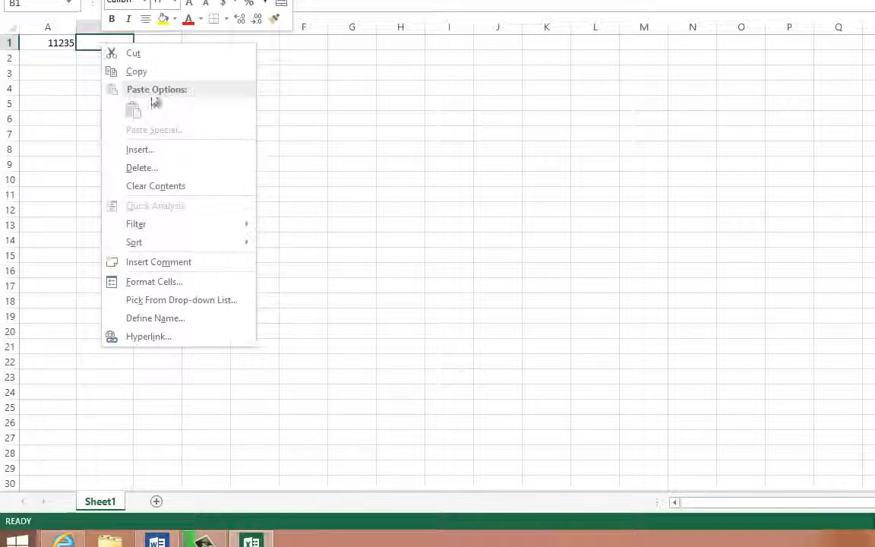
pyautogui.click(172, 280)
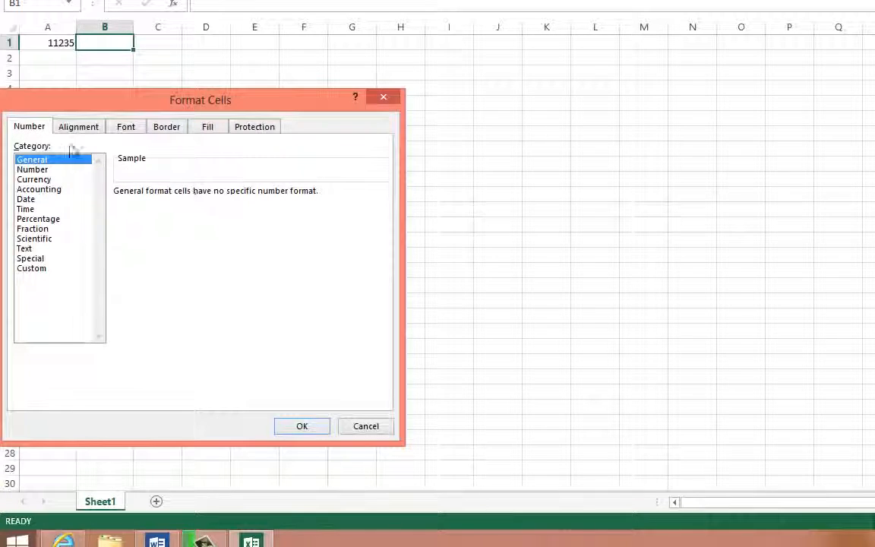
pyautogui.click(28, 170)
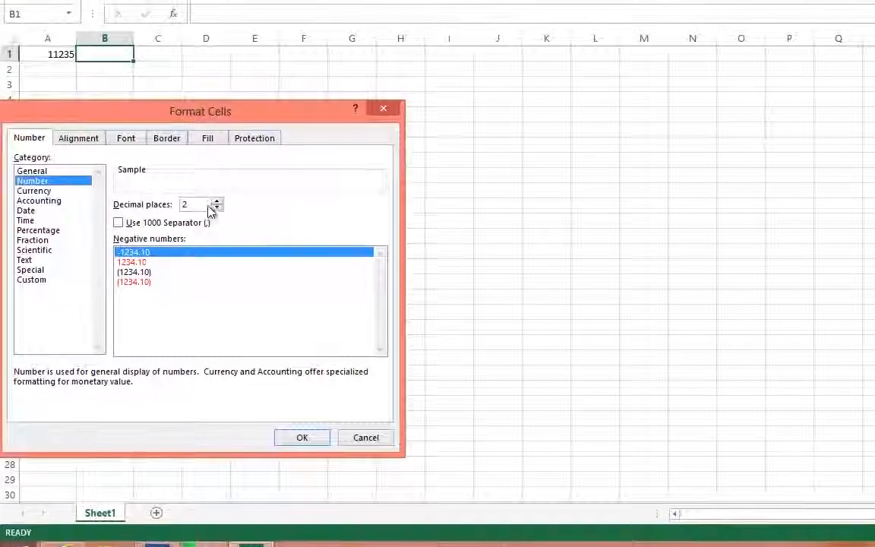
pyautogui.click(368, 439)
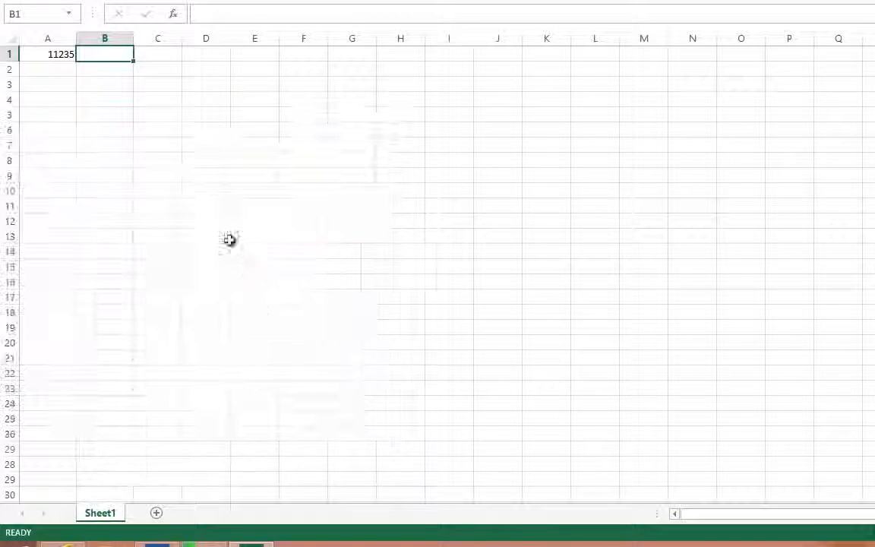
# - Enter 2 in cell B1 and format it as Number with 2 decimal places
pyautogui.write('2')
pyautogui.click(135, 145)
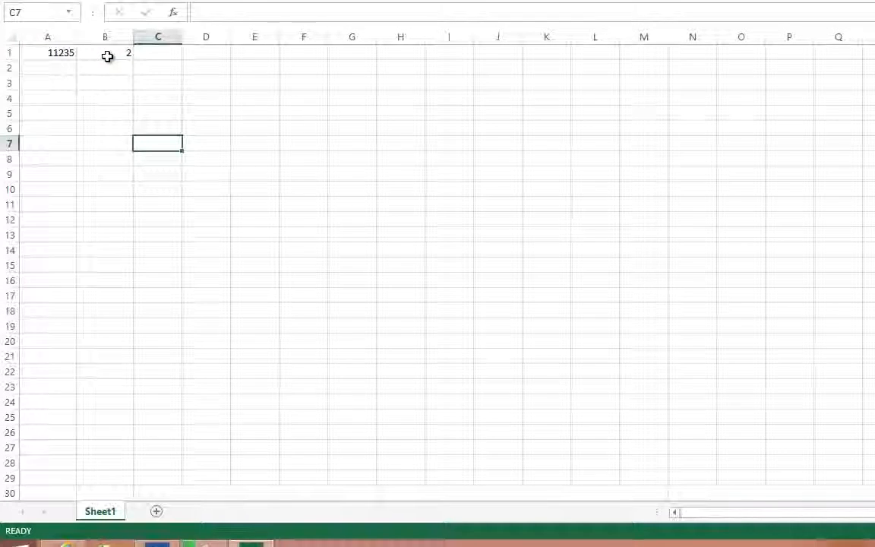
pyautogui.click(107, 55)
pyautogui.rightClick(111, 51)
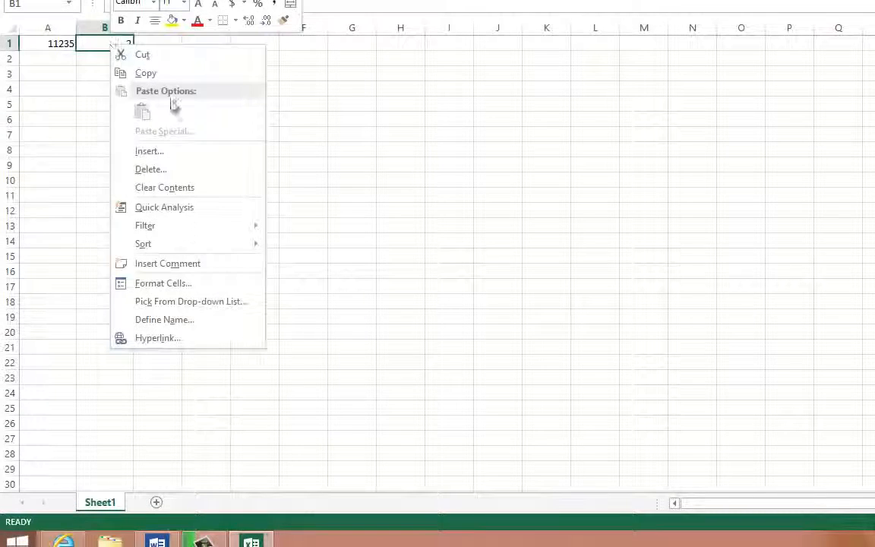
pyautogui.click(185, 284)
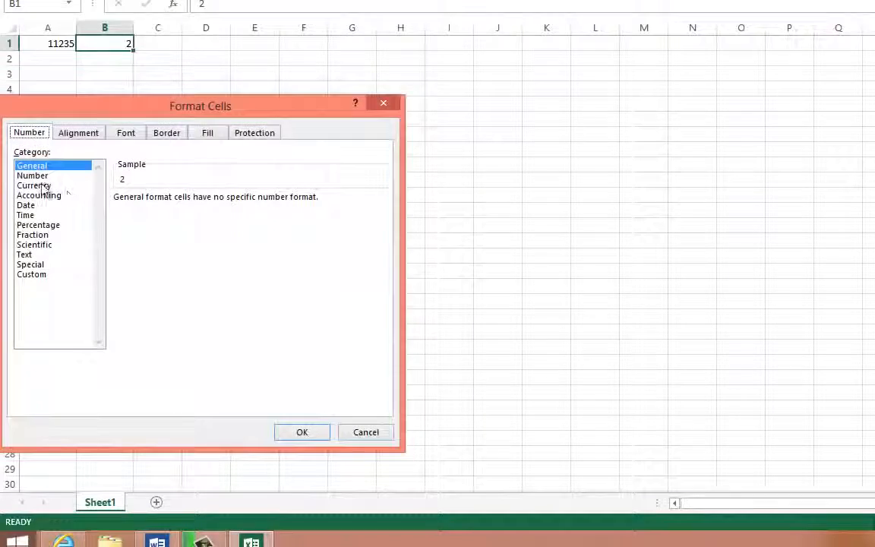
pyautogui.click(38, 175)
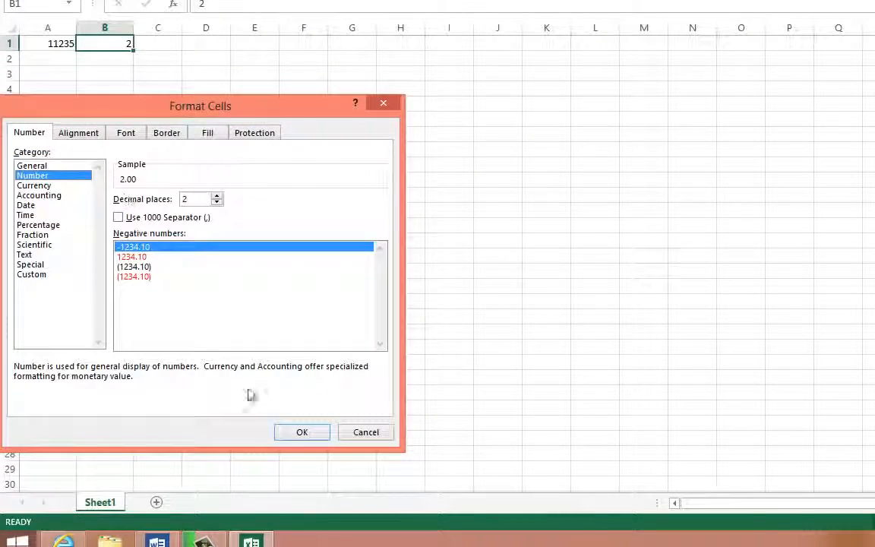
pyautogui.click(292, 433)
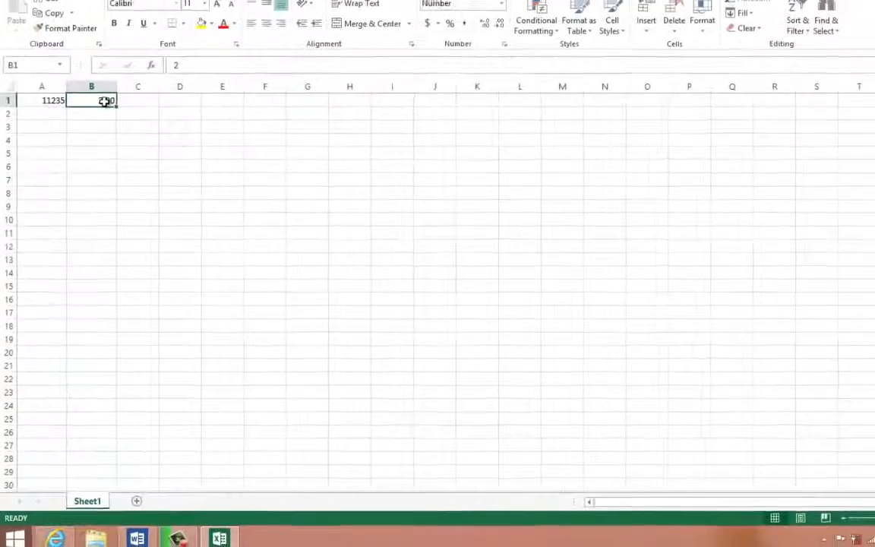
# - Change the format of cell B1 to Currency with the $ symbol and 2 decimal places
pyautogui.rightClick(91, 133)
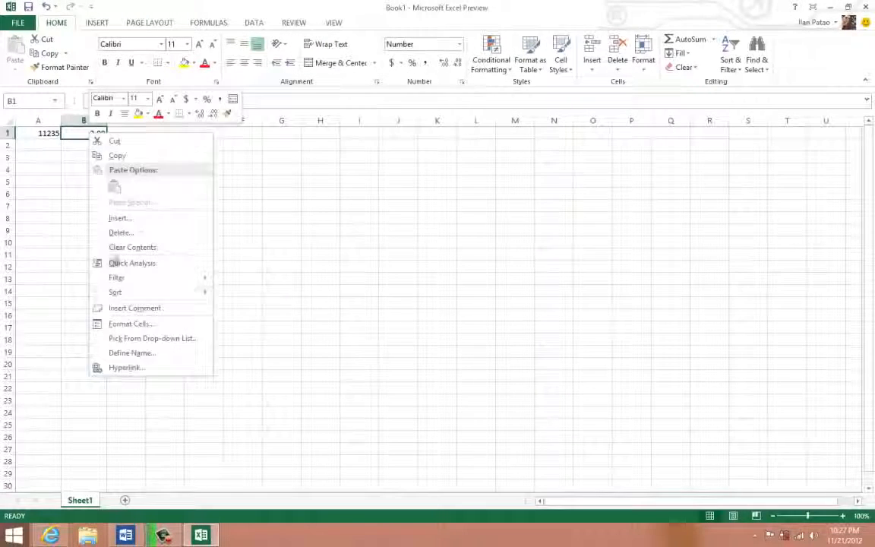
pyautogui.click(139, 328)
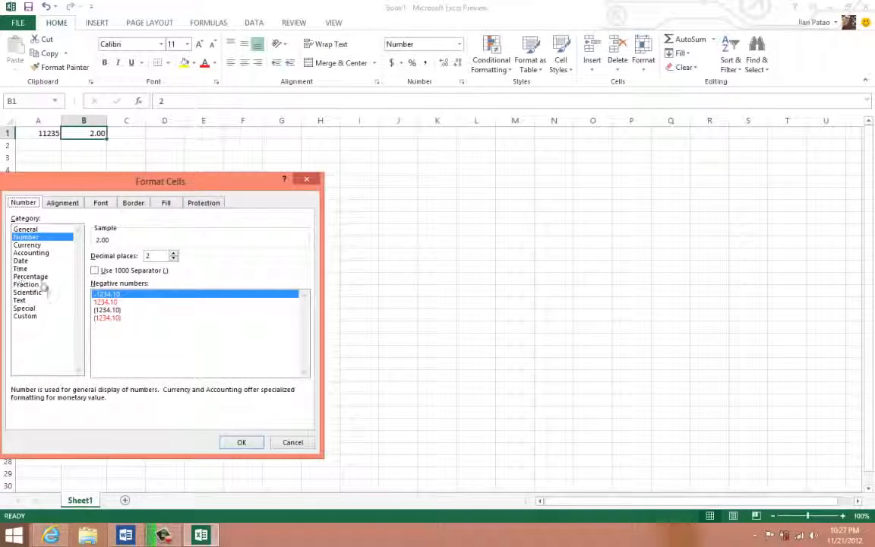
pyautogui.click(30, 244)
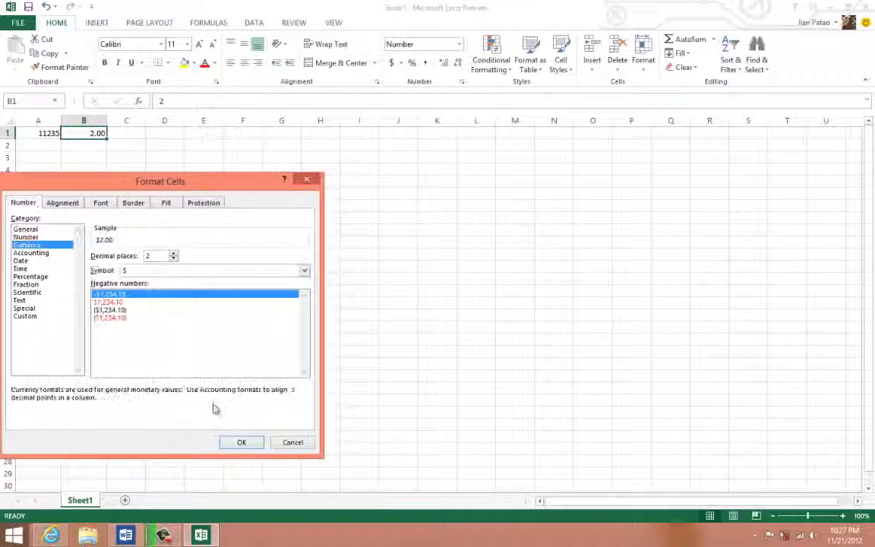
pyautogui.click(242, 443)
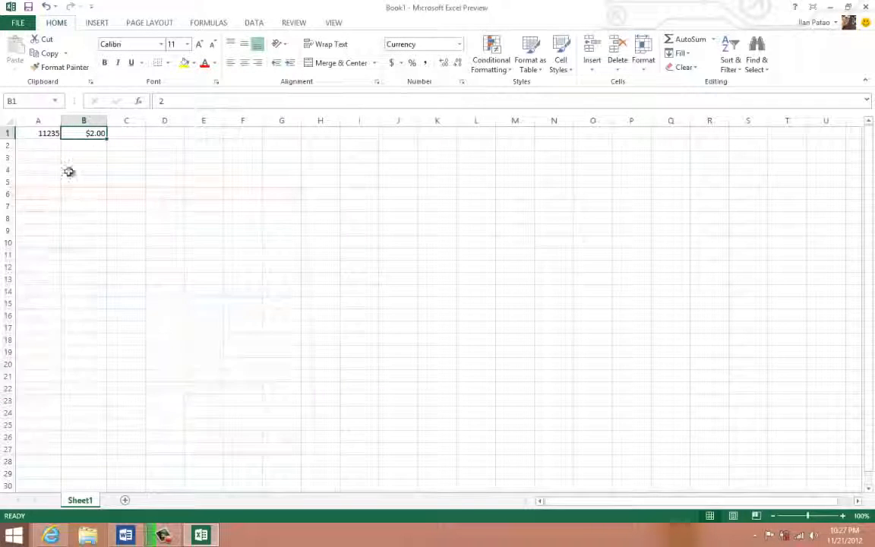
pyautogui.click(92, 143)
pyautogui.click(82, 134)
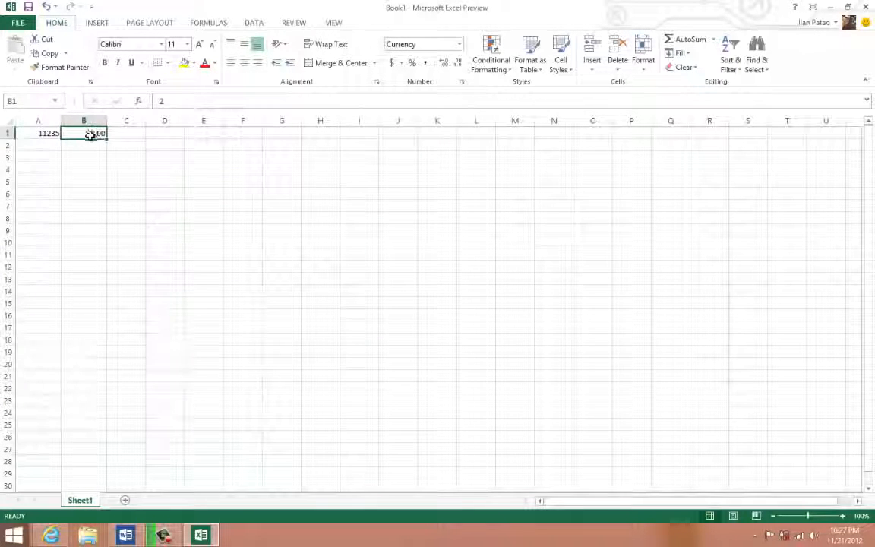
pyautogui.moveTo(91, 135); pyautogui.dragTo(53, 134)
# - Open the cell formatting for B1 and look through the Accounting, Date, Time, Percentage and Fraction categories
pyautogui.click(77, 134)
pyautogui.rightClick(76, 133)
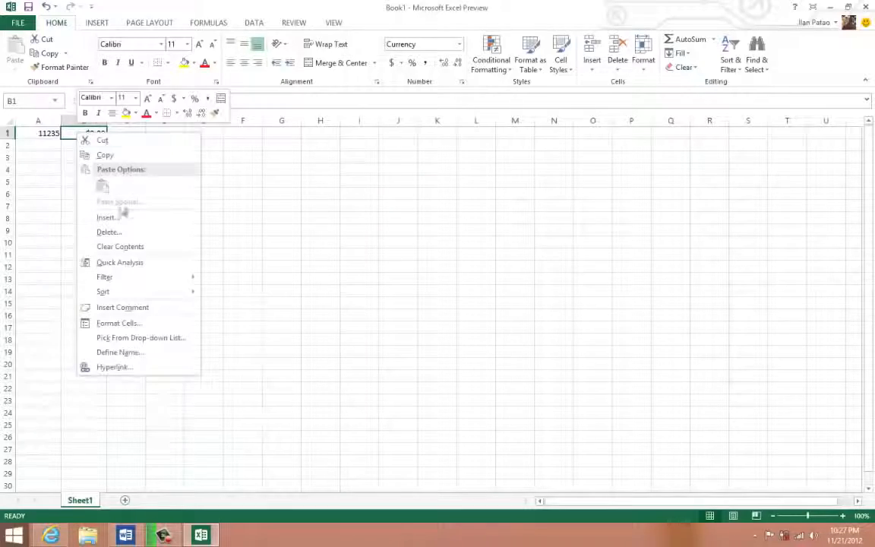
pyautogui.click(120, 324)
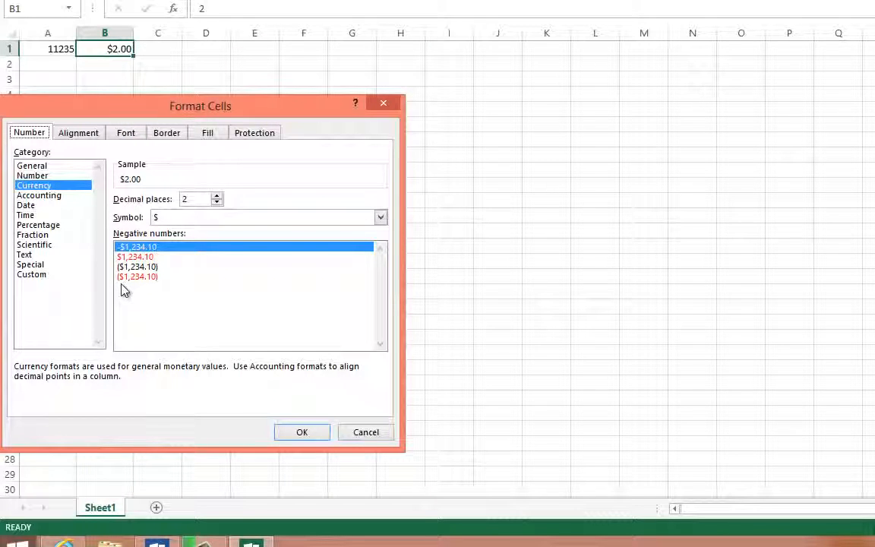
pyautogui.click(37, 196)
pyautogui.click(38, 205)
pyautogui.click(43, 216)
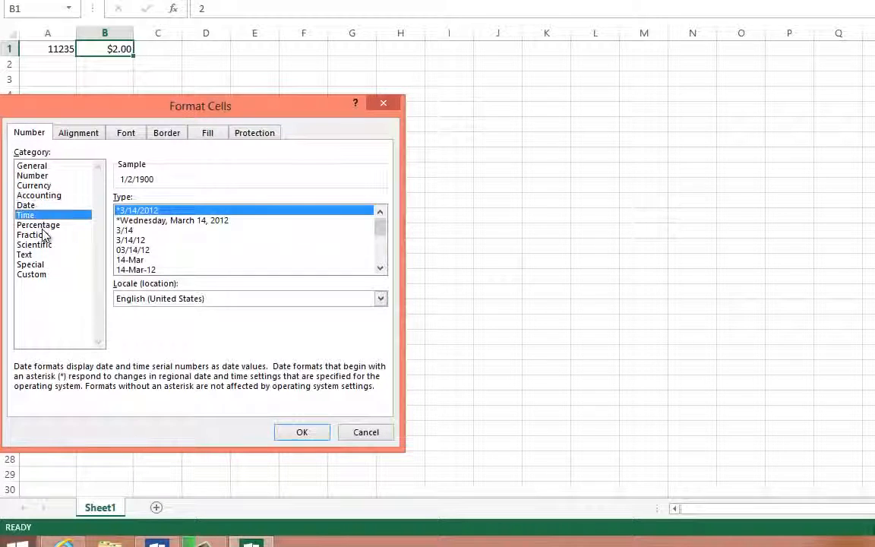
pyautogui.click(38, 225)
pyautogui.click(34, 234)
# - Preview the Time category's display types for B1, including 37:30:55, 13:30 and 1:30:55 PM
pyautogui.click(31, 214)
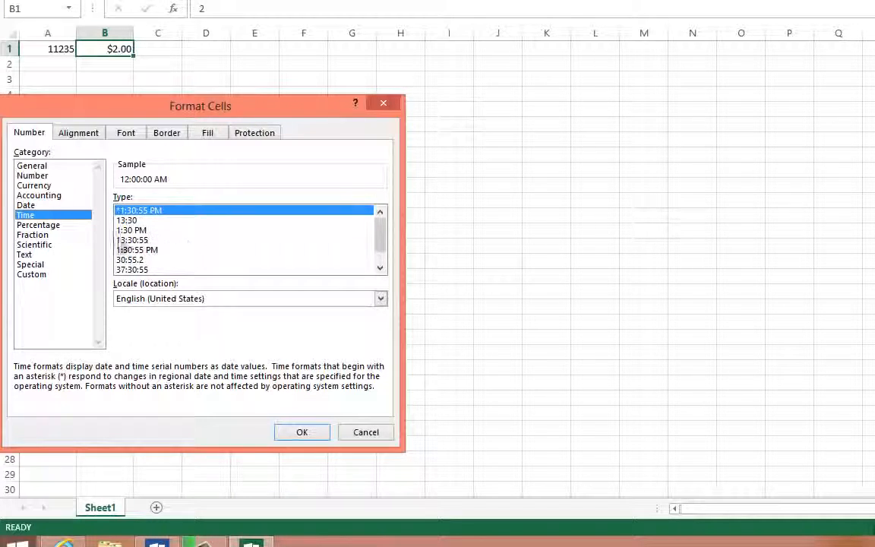
pyautogui.click(128, 250)
pyautogui.click(139, 270)
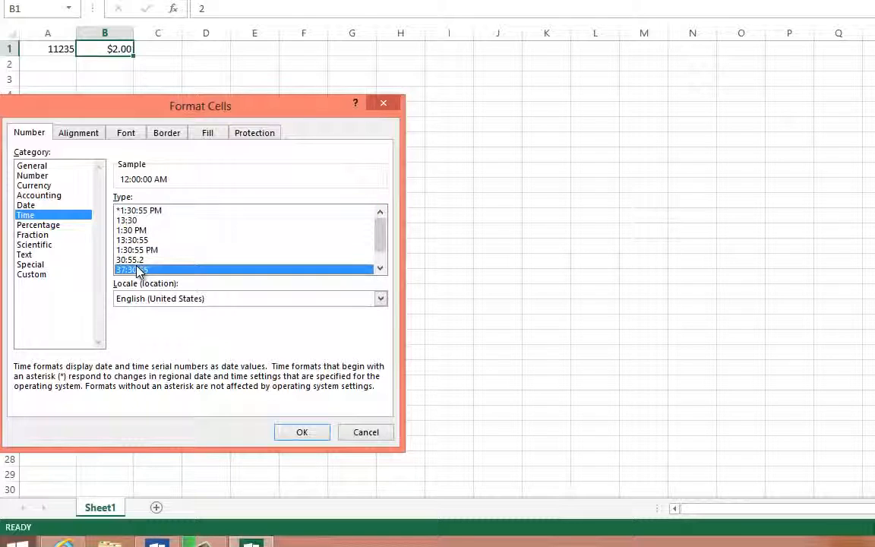
pyautogui.press('Up')
pyautogui.press('Up')
pyautogui.press('Up')
pyautogui.press('Up')
pyautogui.press('Up')
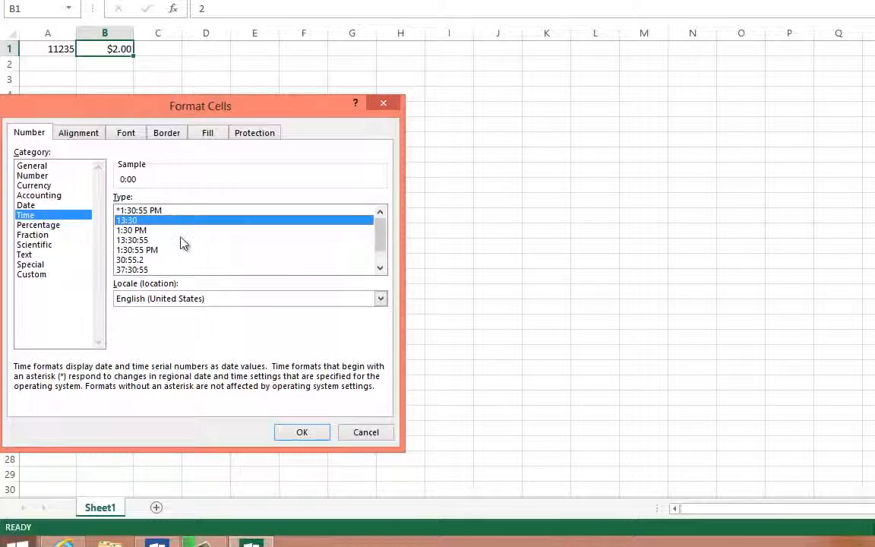
pyautogui.press('Down')
pyautogui.press('Down')
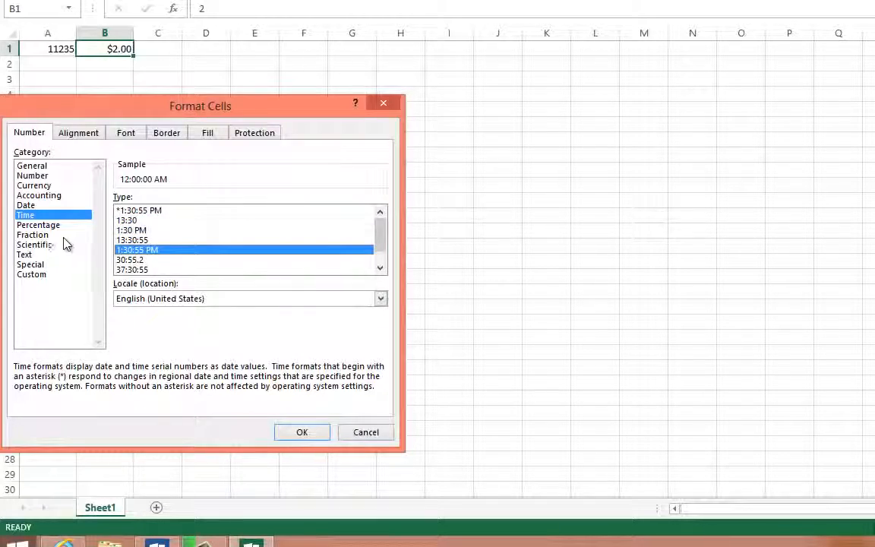
# - Look through the Special, Custom and Scientific categories and format cell B1 as Fraction
pyautogui.click(64, 237)
pyautogui.click(34, 266)
pyautogui.click(36, 275)
pyautogui.click(36, 266)
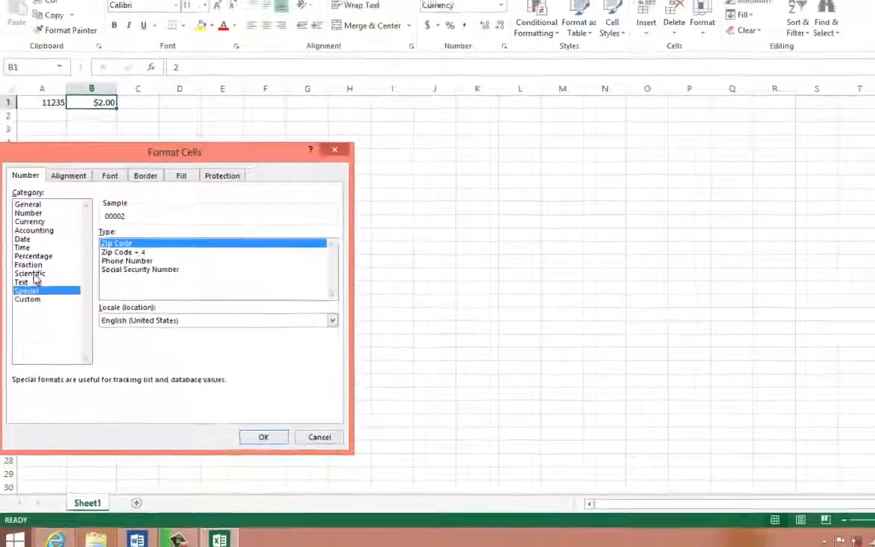
pyautogui.click(32, 274)
pyautogui.doubleClick(32, 264)
pyautogui.click(36, 249)
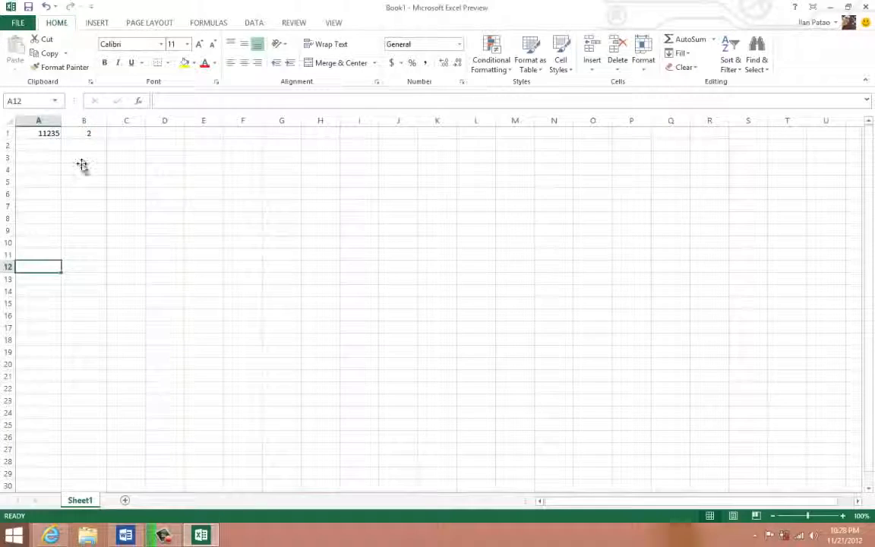
# - Delete columns A and B from the sheet
pyautogui.click(82, 165)
pyautogui.moveTo(83, 122); pyautogui.dragTo(41, 121)
pyautogui.rightClick(60, 155)
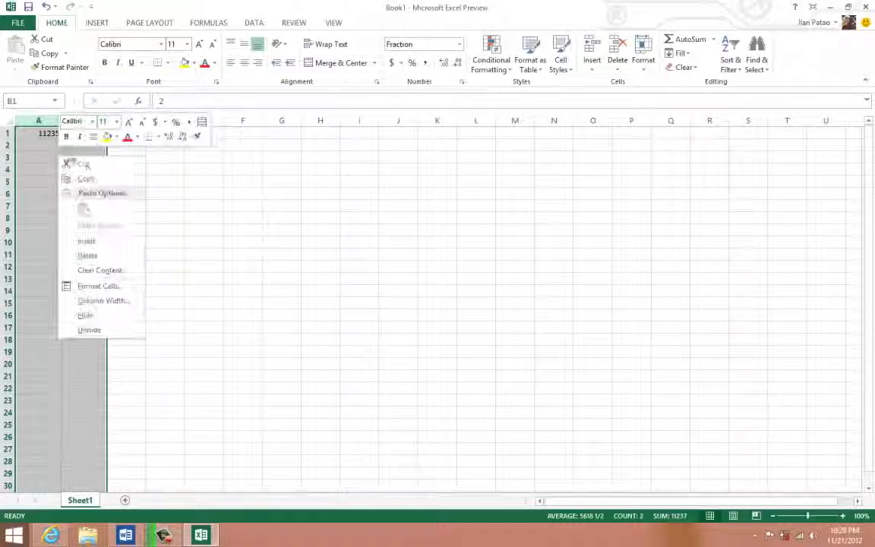
pyautogui.click(87, 255)
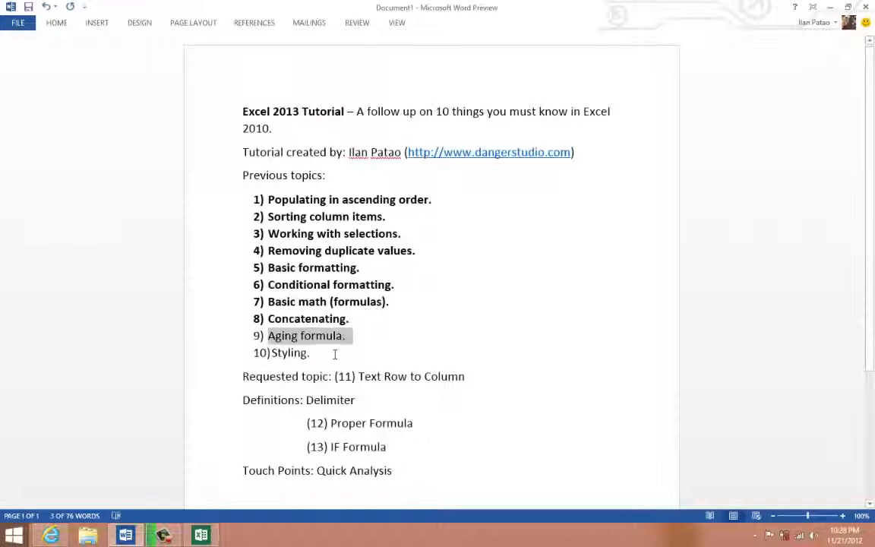
# - Switch to the Word topic list and make items 9 and 10, "Aging formula." and "Styling.", bold
pyautogui.click(334, 354)
pyautogui.moveTo(268, 335); pyautogui.dragTo(310, 354)
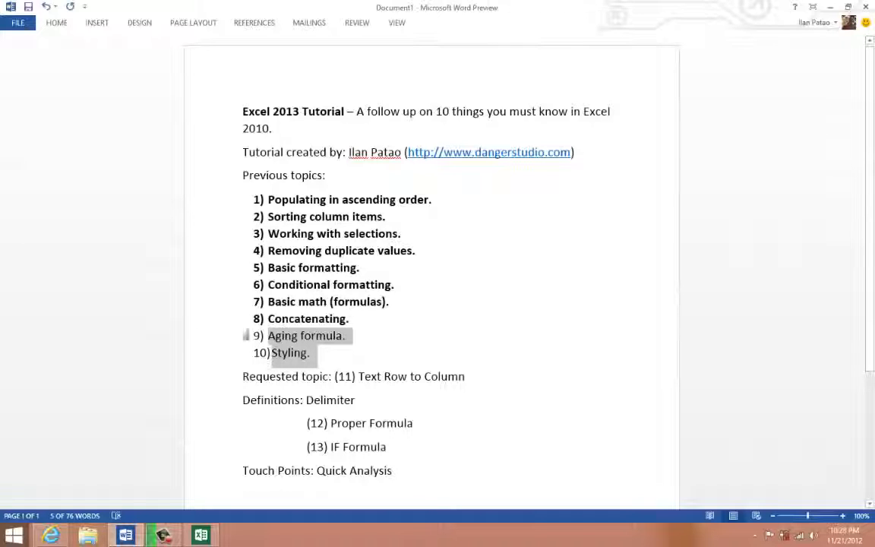
pyautogui.rightClick(304, 351)
pyautogui.press('Escape')
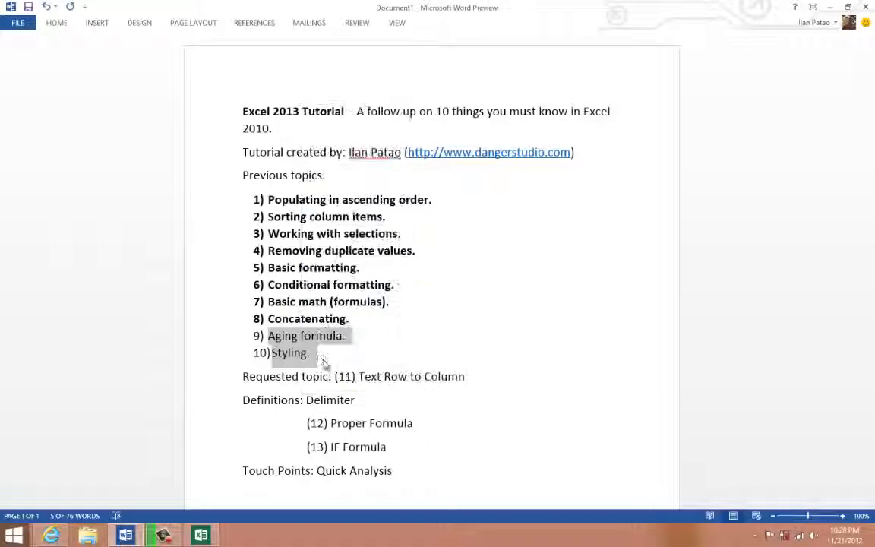
pyautogui.click(331, 357)
pyautogui.moveTo(311, 354); pyautogui.dragTo(274, 344)
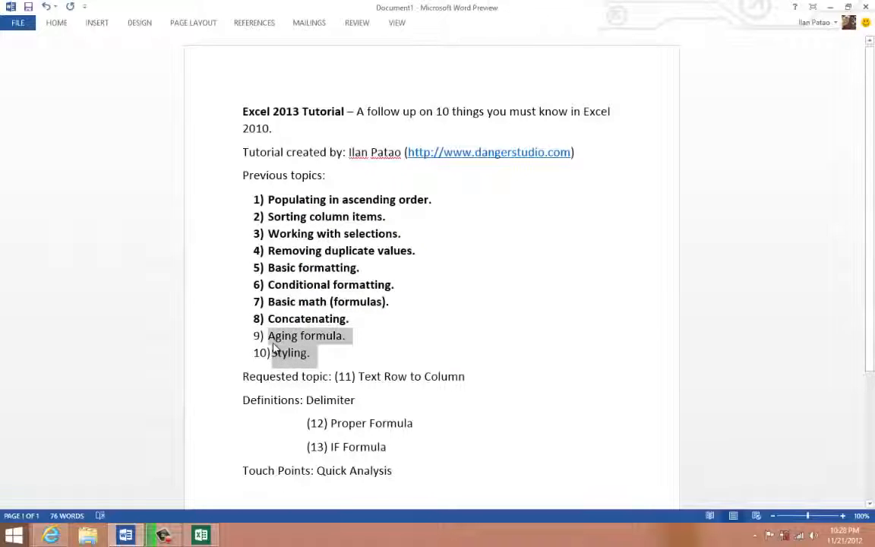
pyautogui.click(280, 322)
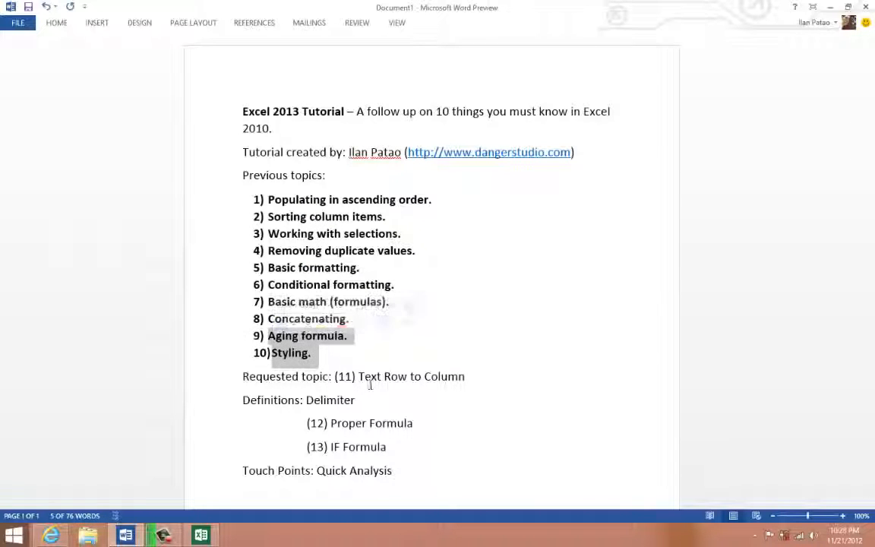
# - Highlight the requested topic "Text Row to Column" and switch back to Excel, selecting cell A1 of the empty sheet
pyautogui.moveTo(357, 377); pyautogui.dragTo(473, 381)
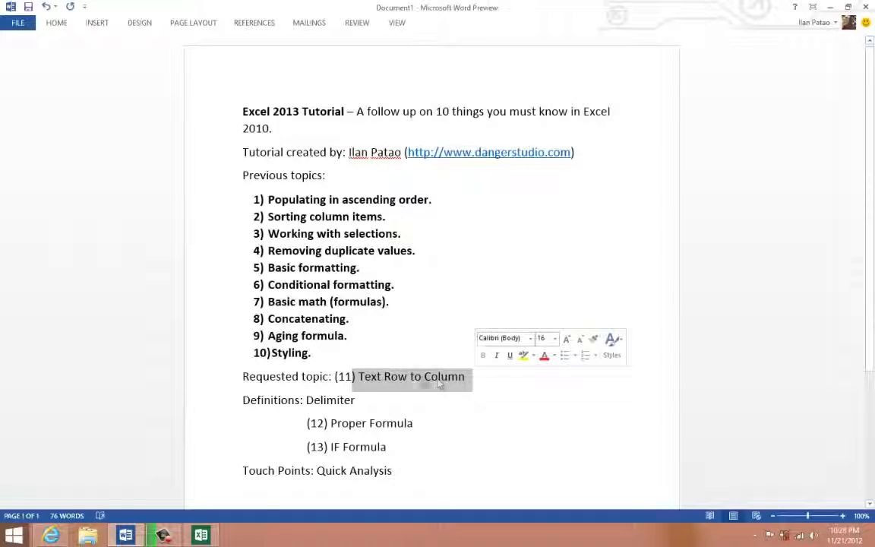
pyautogui.click(204, 536)
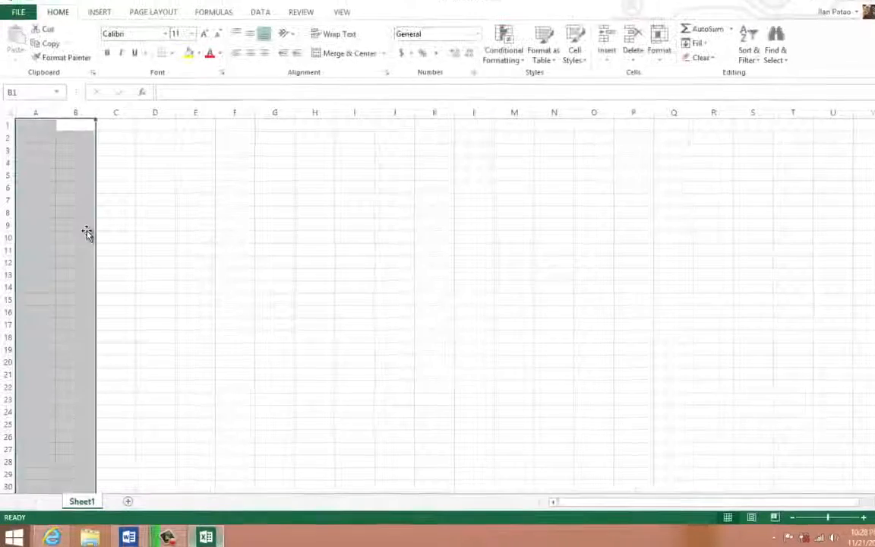
pyautogui.click(87, 228)
pyautogui.click(66, 349)
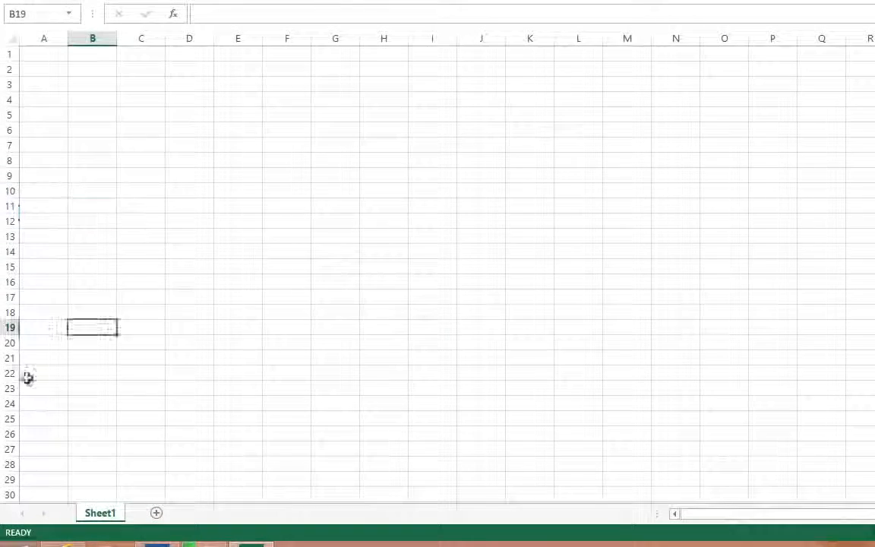
pyautogui.click(47, 52)
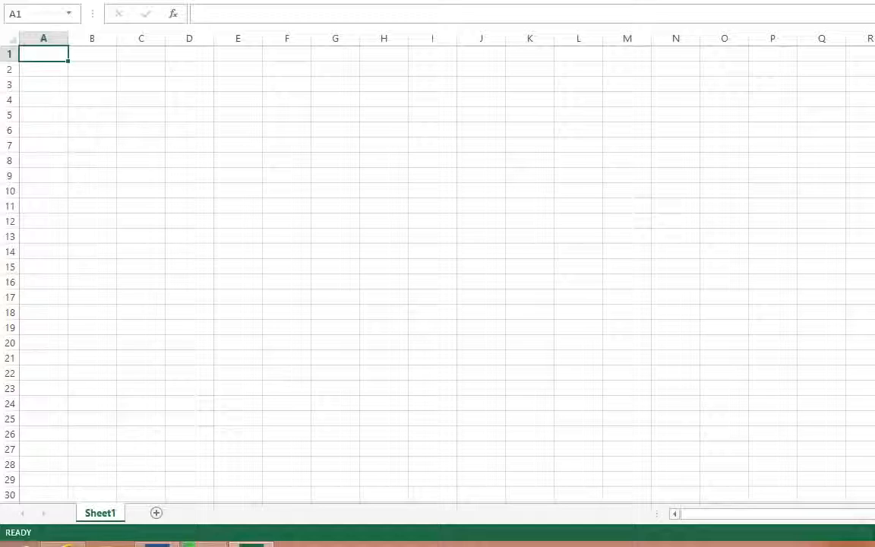
pyautogui.click(152, 83)
pyautogui.click(51, 57)
# - Enter 1,2,3 in cells A1 and A2, and 3,4,5 in cells A3 and A4
pyautogui.write('1,2,3')
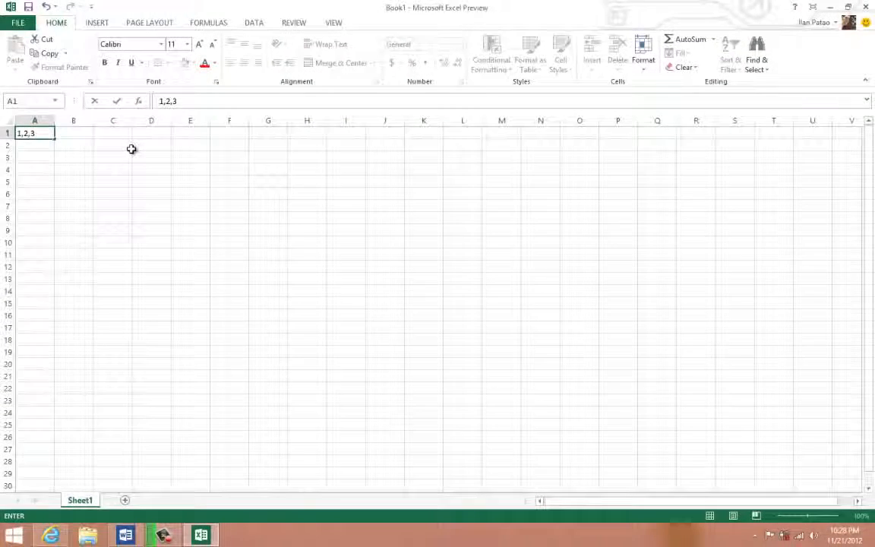
pyautogui.press('Return')
pyautogui.write('1')
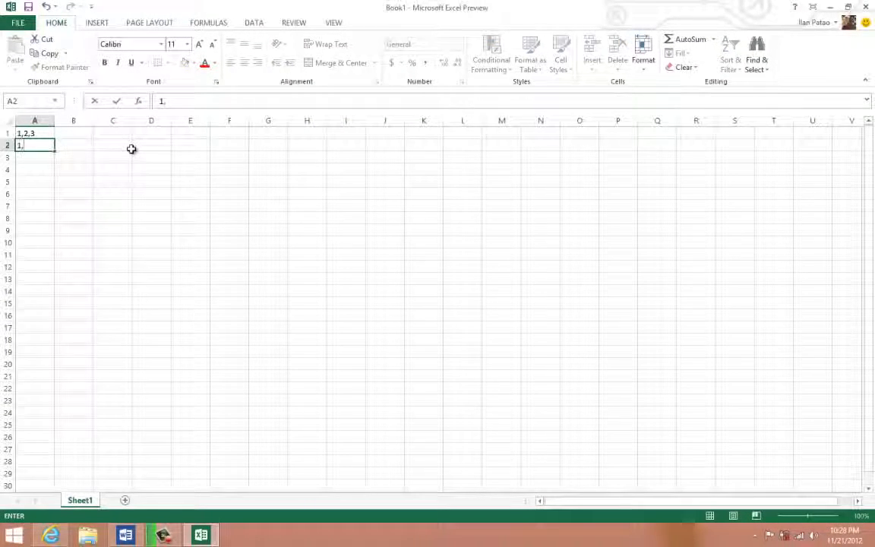
pyautogui.write(',2,3')
pyautogui.press('Return')
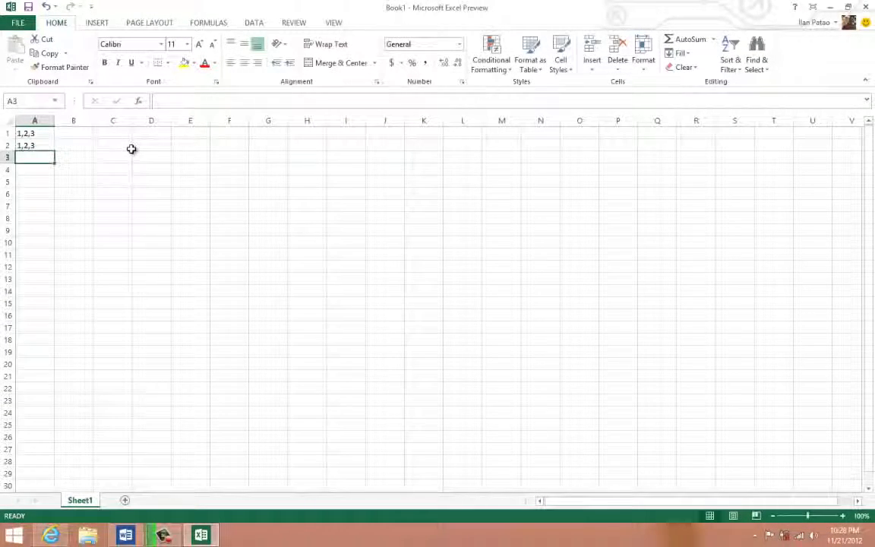
pyautogui.write('3,4,5')
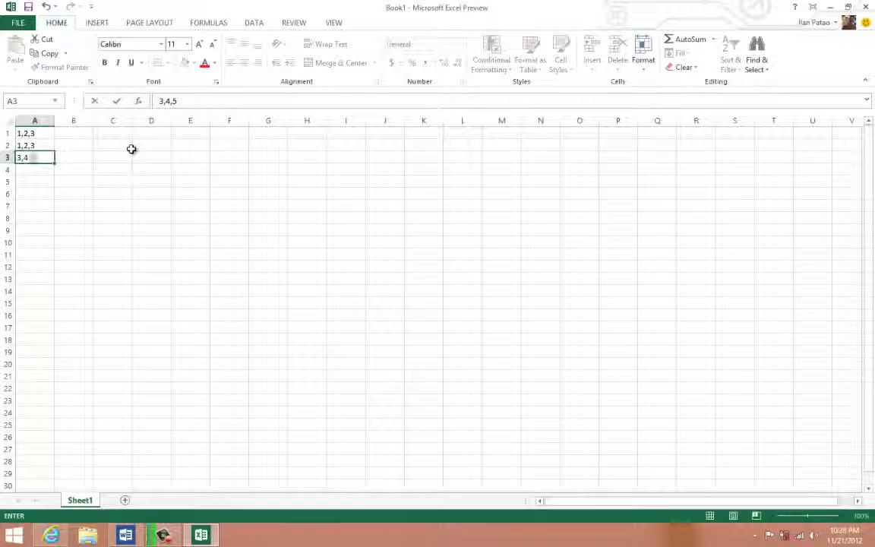
pyautogui.press('Return')
pyautogui.write('3,')
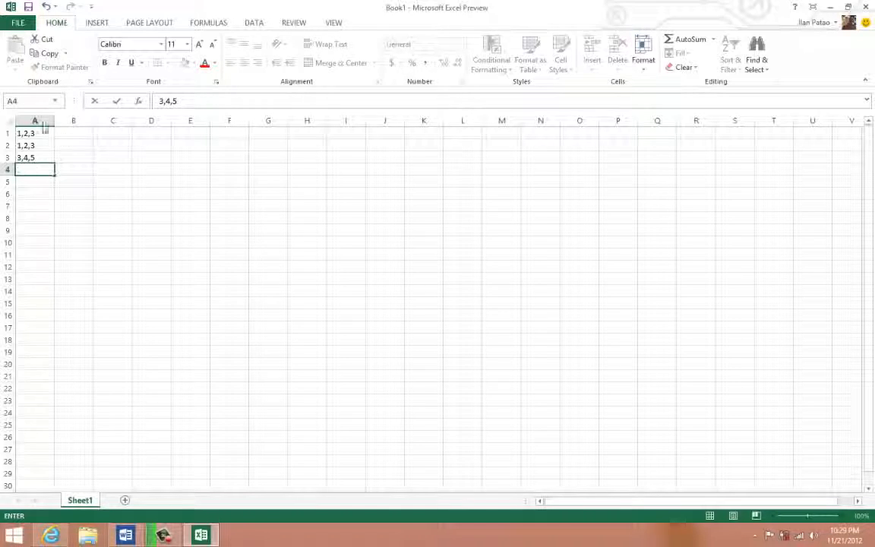
pyautogui.click(151, 158)
# - Examine the comma-separated entries in A1:A4 and where their values would spread across the neighbouring columns
pyautogui.moveTo(34, 168); pyautogui.dragTo(32, 135)
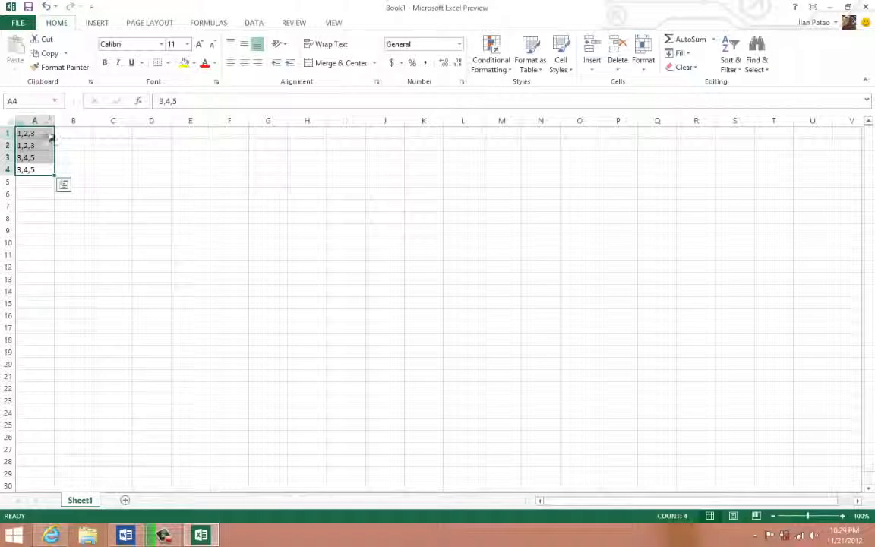
pyautogui.moveTo(51, 136); pyautogui.dragTo(150, 134)
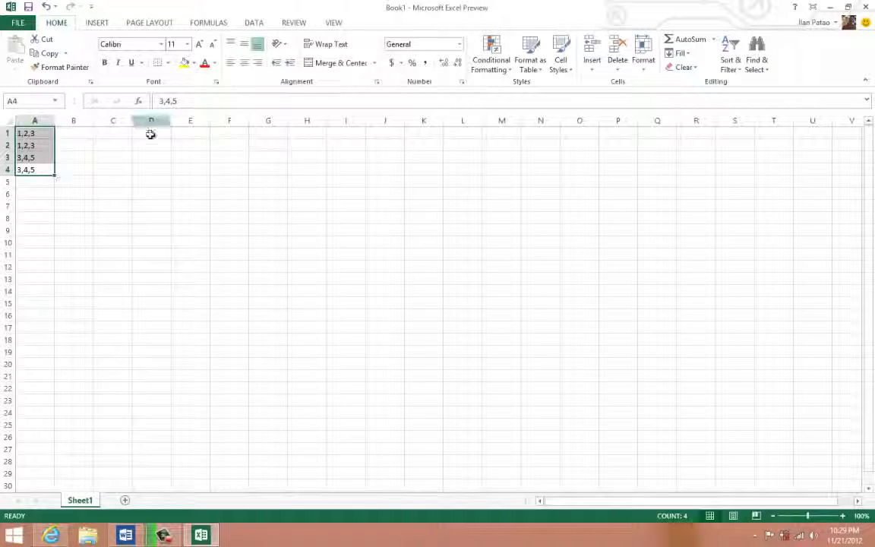
pyautogui.click(112, 190)
pyautogui.click(40, 180)
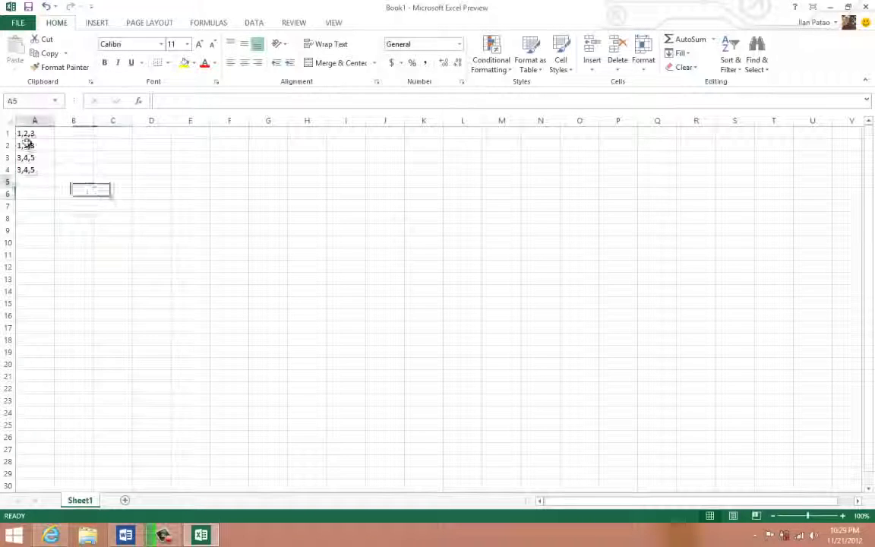
pyautogui.click(26, 134)
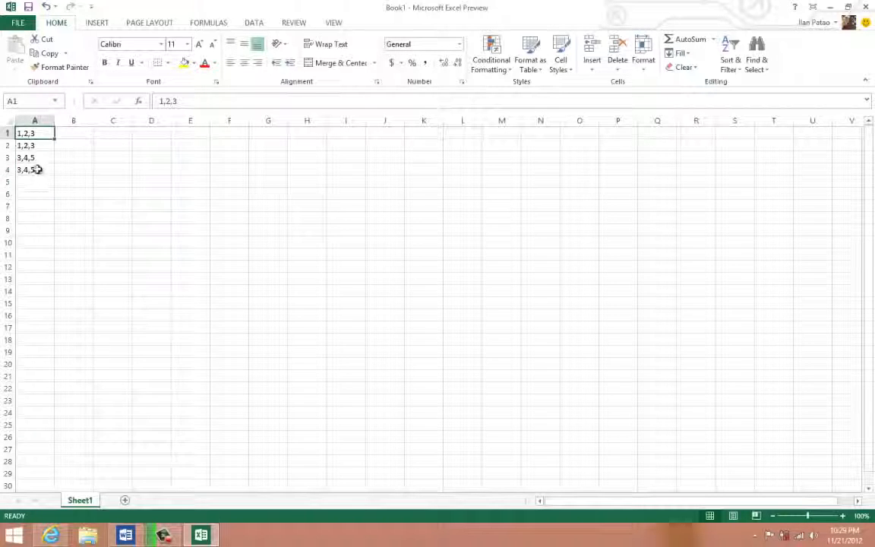
pyautogui.moveTo(36, 170); pyautogui.dragTo(39, 130)
# - Switch to the Word list to point out the term Delimiter under Definitions, and return to the Excel sheet
pyautogui.click(125, 535)
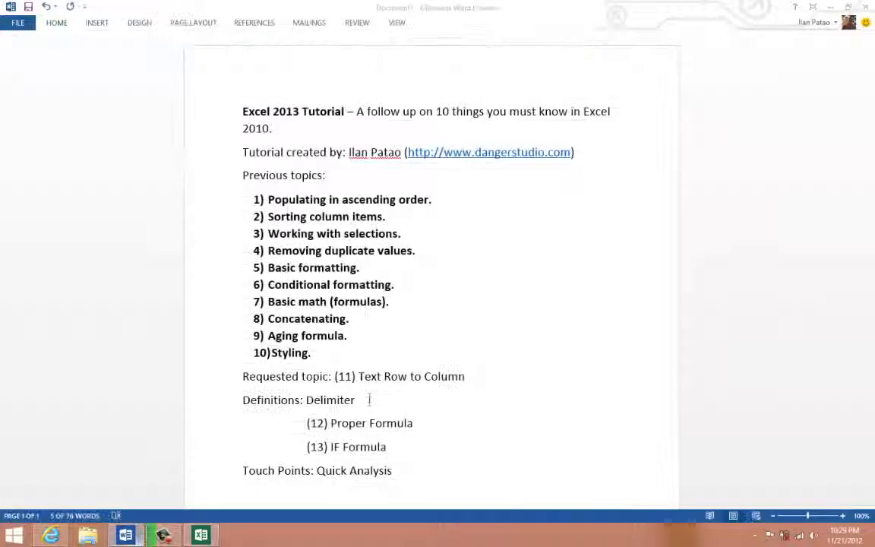
pyautogui.doubleClick(318, 402)
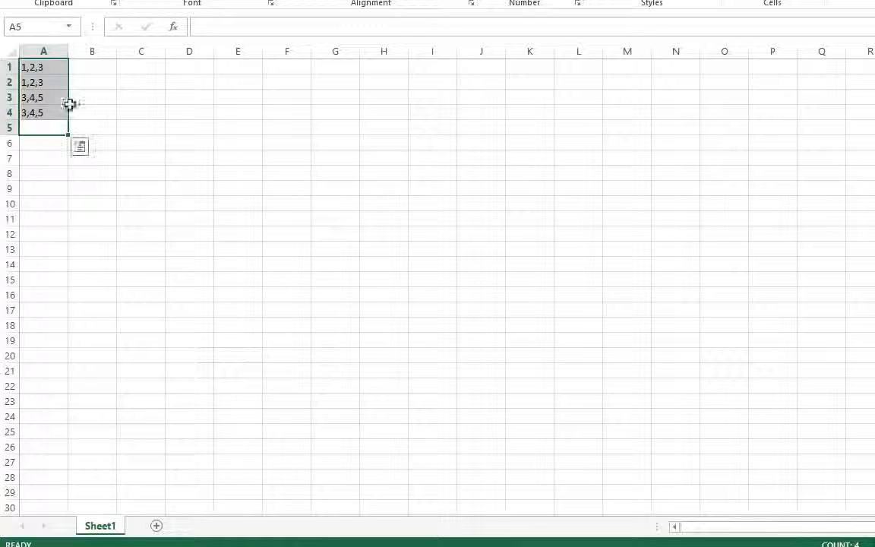
pyautogui.click(160, 134)
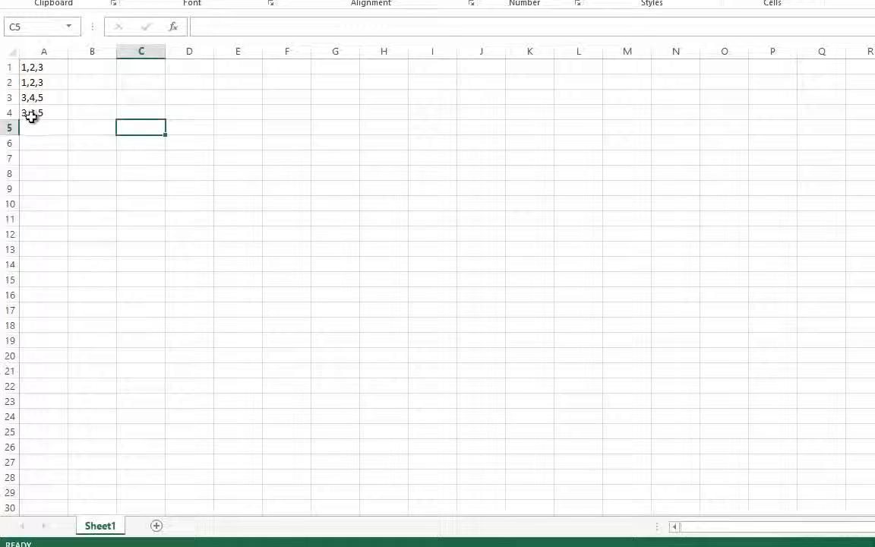
# - Split A1:A4 with Text to Columns as Delimited data, using Comma instead of Tab as the delimiter, and select the resulting A1:C4
pyautogui.moveTo(31, 113); pyautogui.dragTo(55, 42)
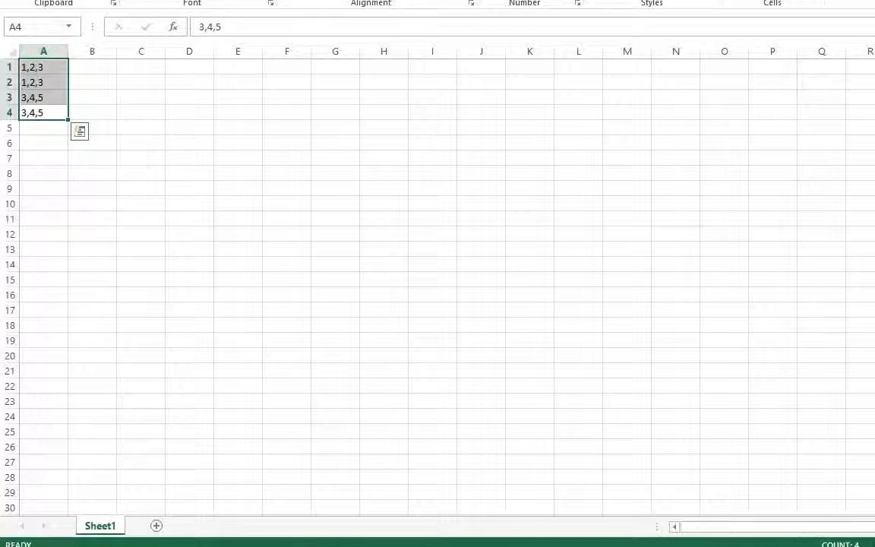
pyautogui.hotkey('alt', 'a')
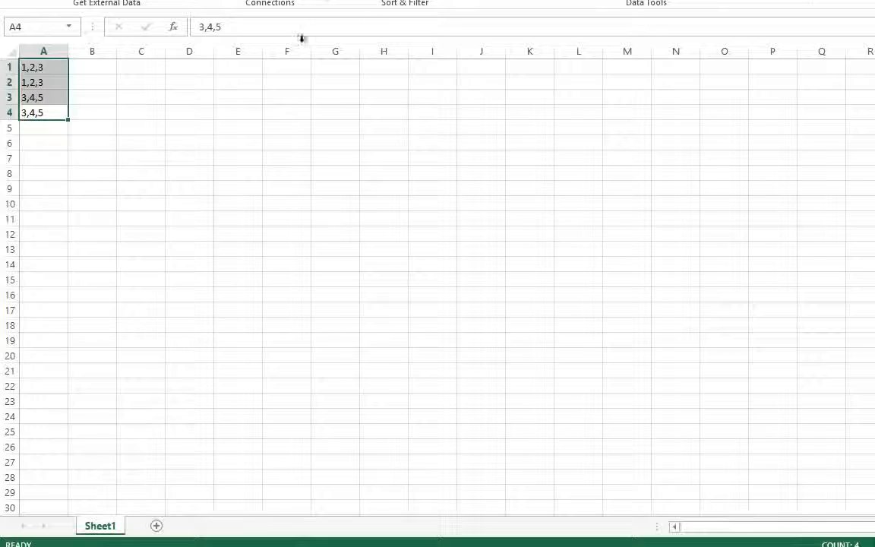
pyautogui.click(407, 70)
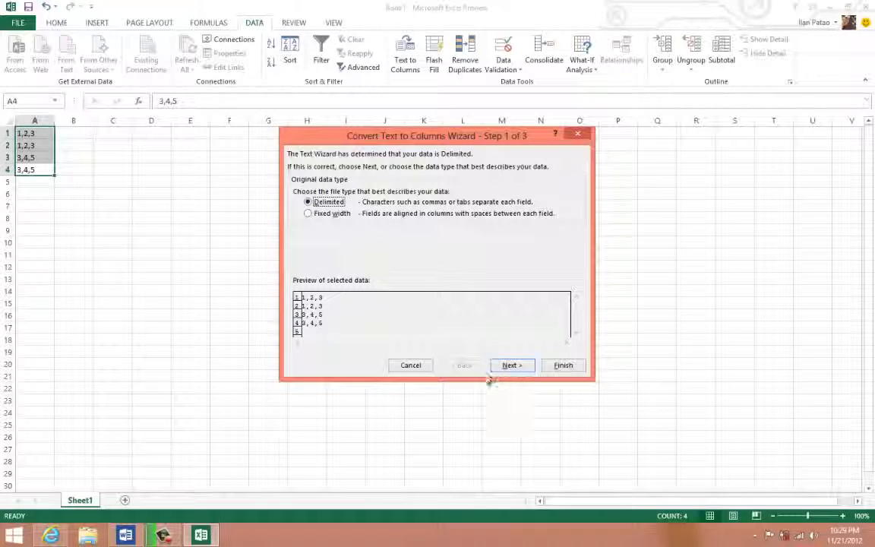
pyautogui.click(509, 366)
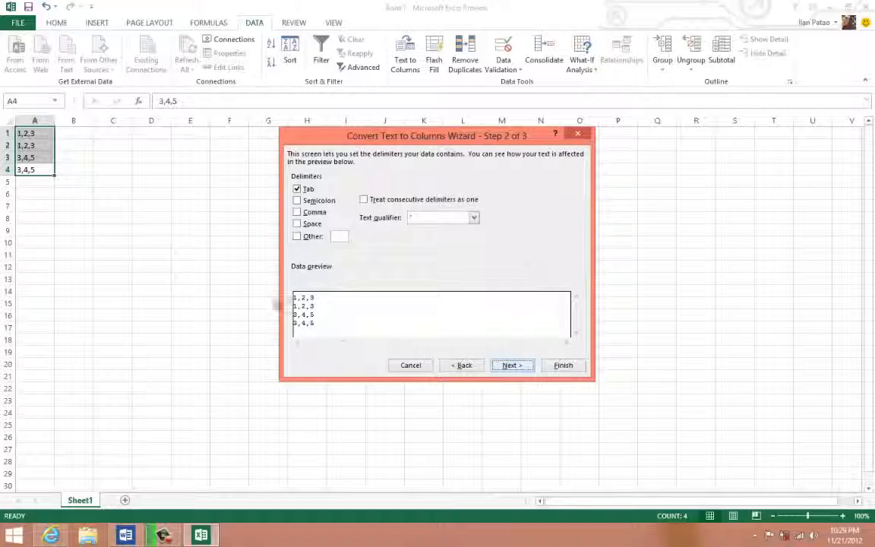
pyautogui.click(297, 189)
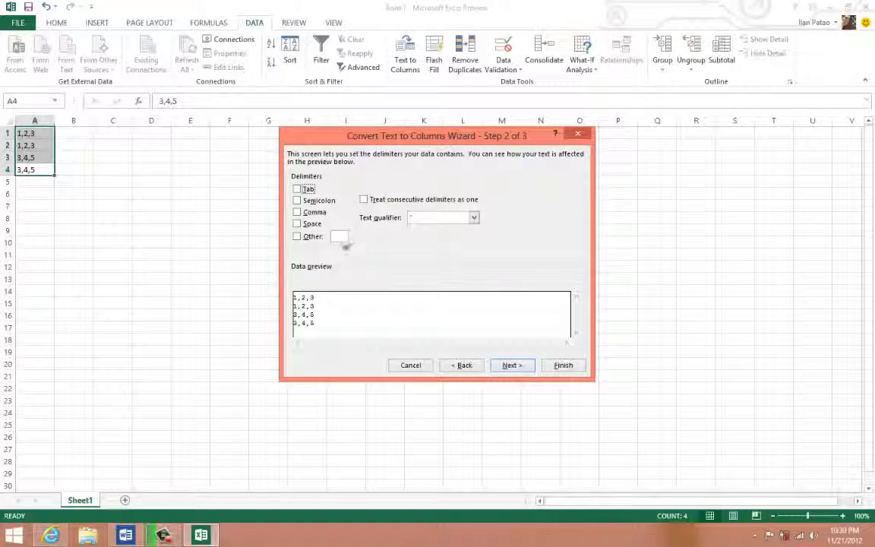
pyautogui.click(297, 213)
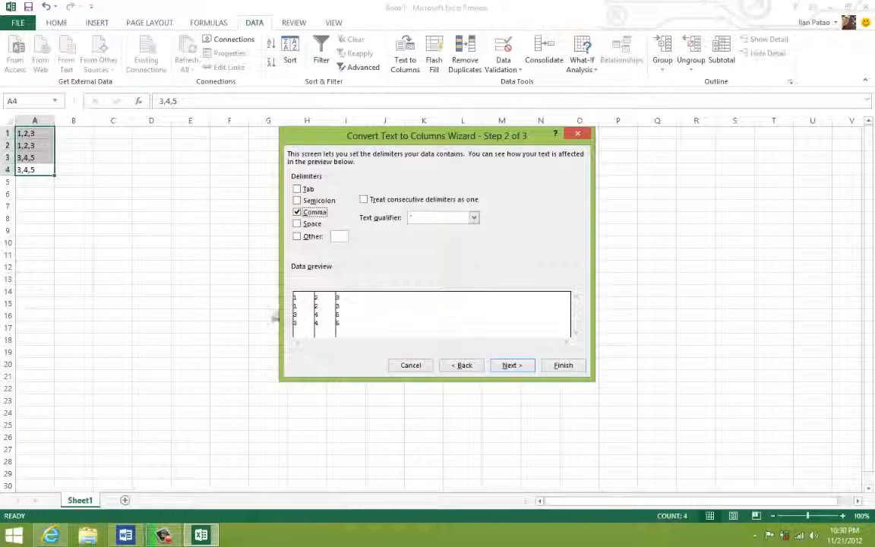
pyautogui.click(563, 366)
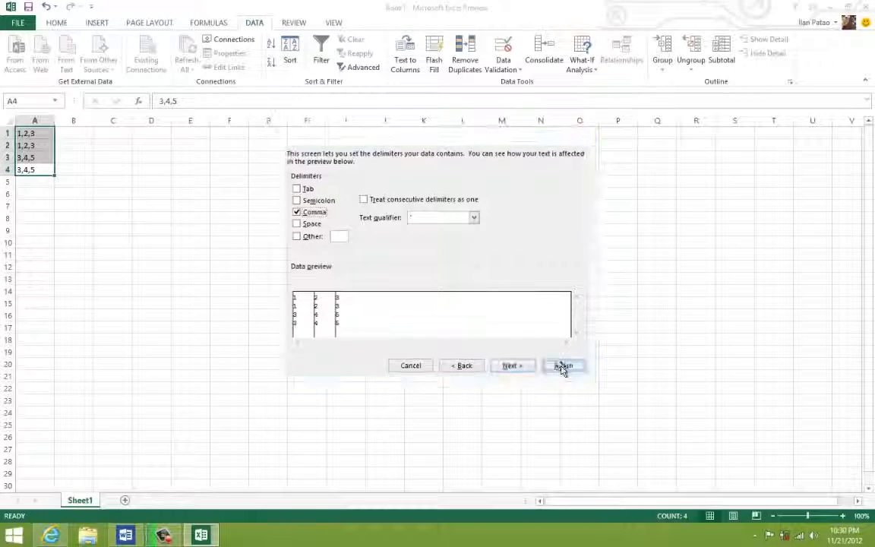
pyautogui.click(344, 279)
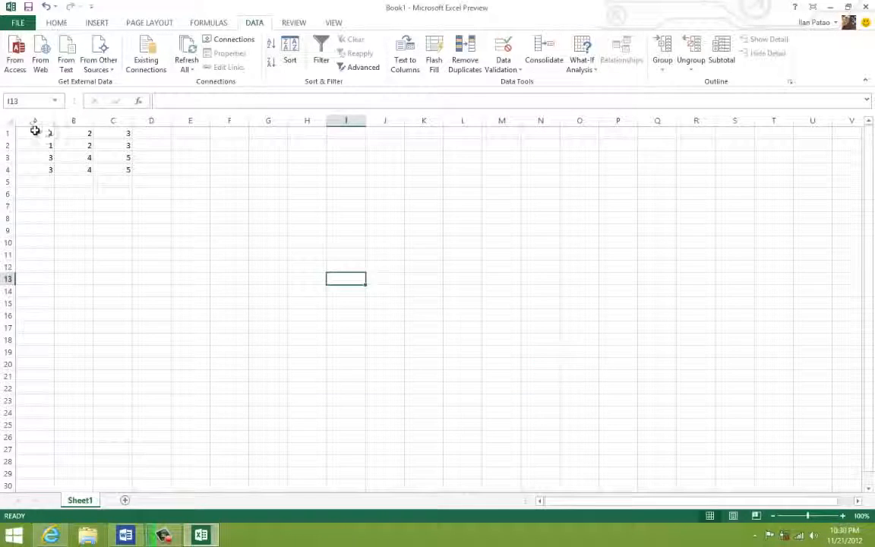
pyautogui.moveTo(35, 131); pyautogui.dragTo(125, 169)
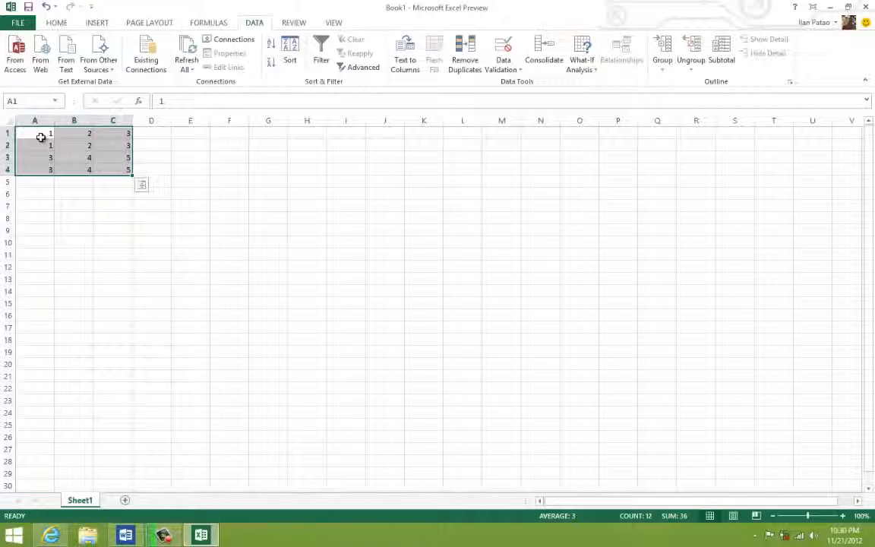
# - Enter a person's first and last name, separated by a comma, in cell A6
pyautogui.click(41, 196)
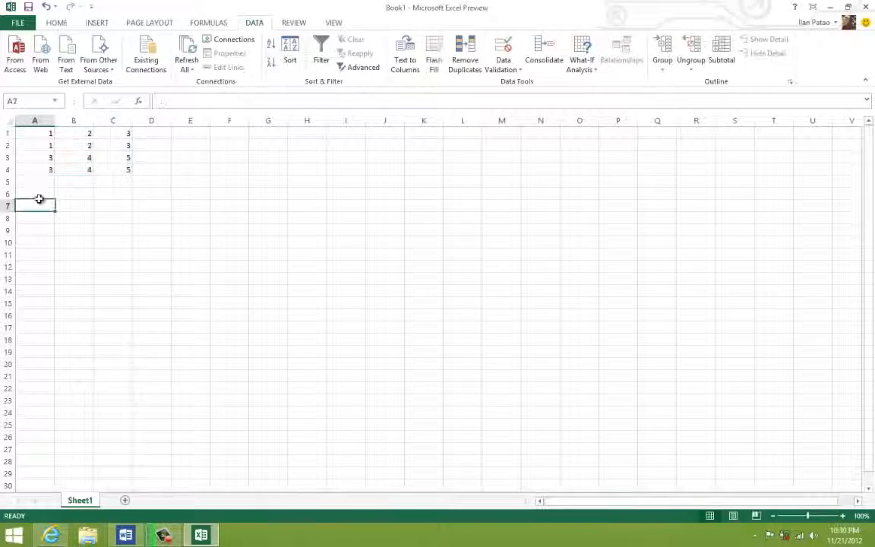
pyautogui.write('ilan,pat')
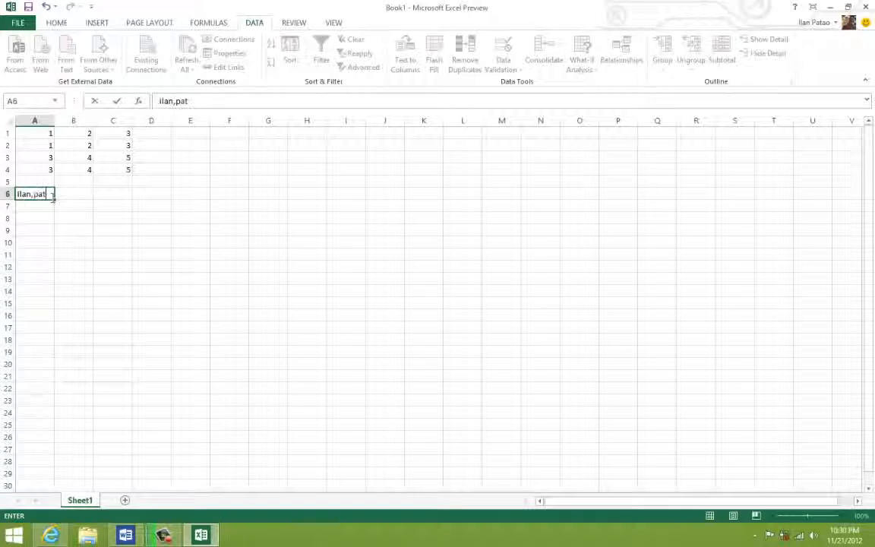
pyautogui.write('ao')
pyautogui.press('Tab')
# - Split the name in A6 with Text to Columns as Delimited data, using Comma as the delimiter
pyautogui.click(44, 199)
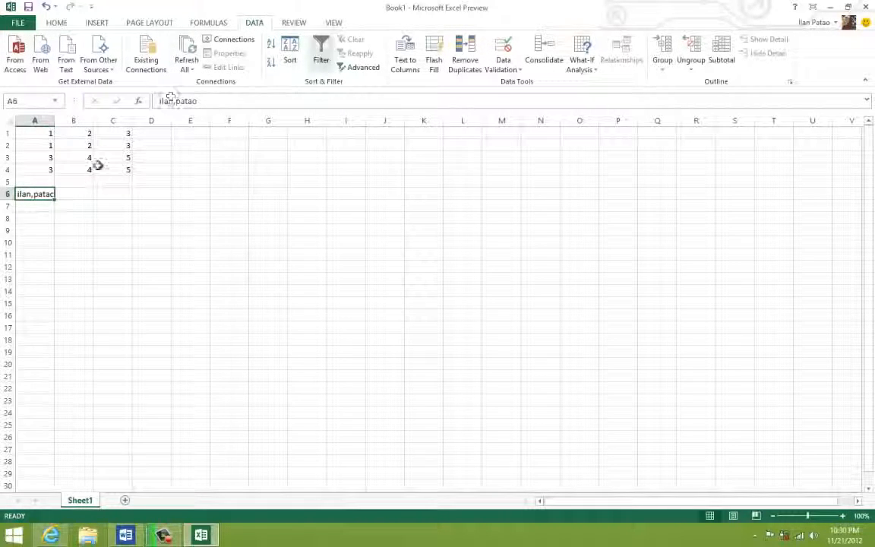
pyautogui.click(406, 65)
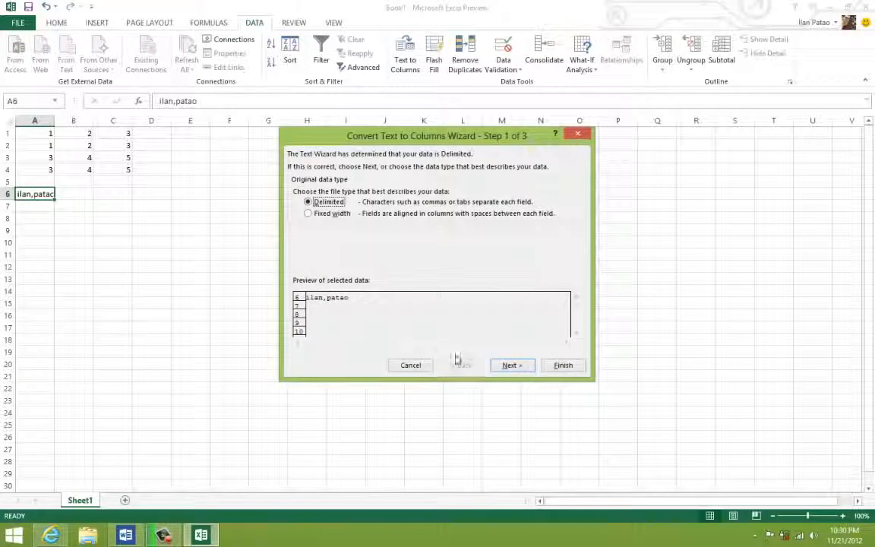
pyautogui.click(512, 366)
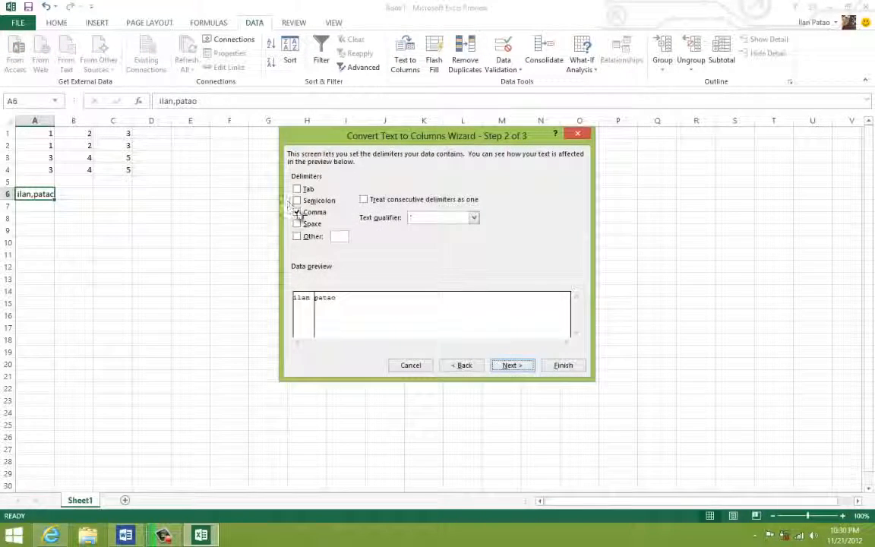
pyautogui.click(566, 367)
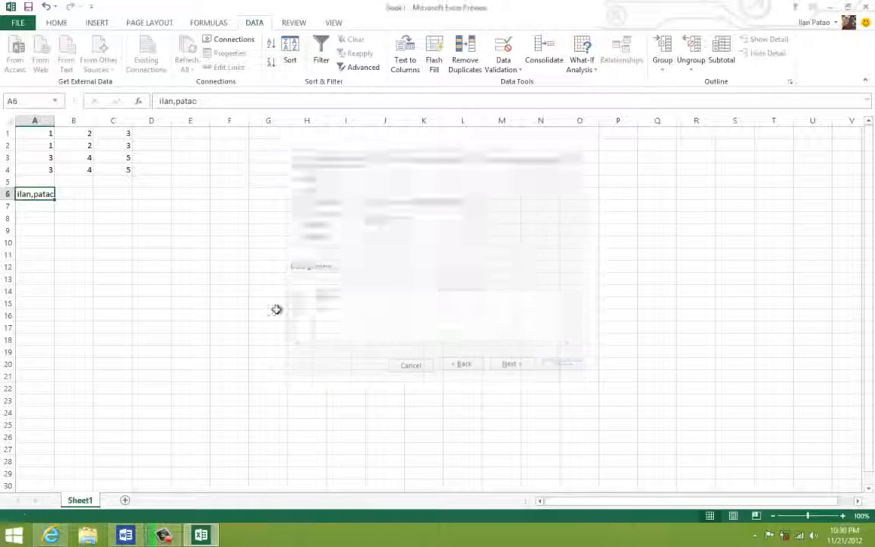
pyautogui.click(219, 291)
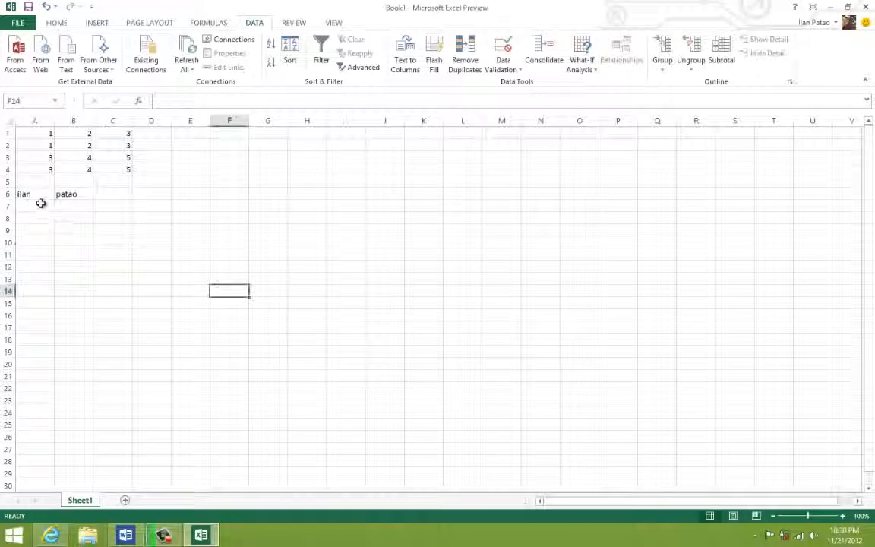
pyautogui.click(98, 312)
pyautogui.click(156, 198)
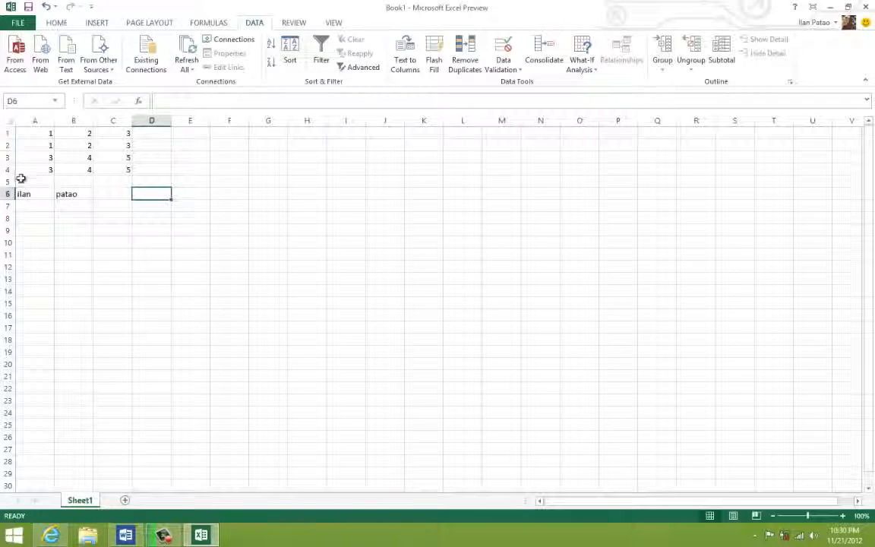
# - Enter nycKciryKthatKneverKsleeps in cell F1
pyautogui.click(254, 288)
pyautogui.click(235, 135)
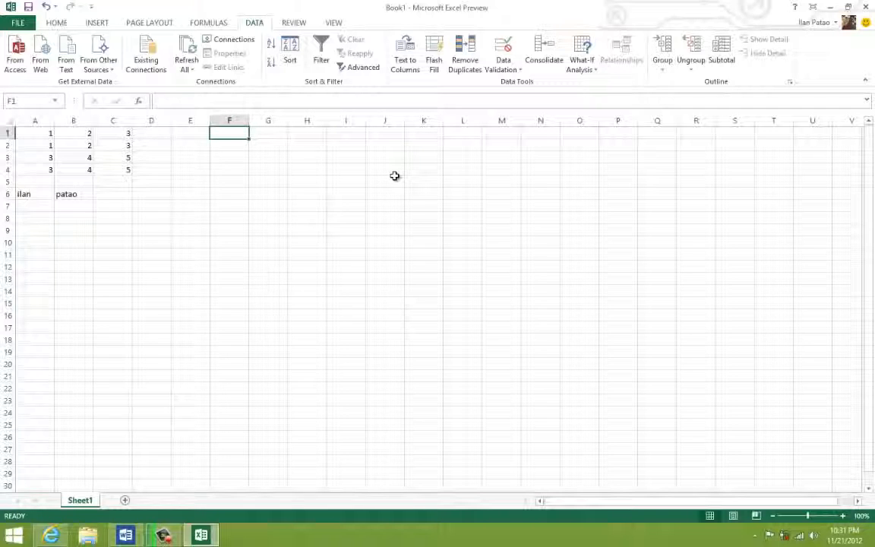
pyautogui.write('nycKciryKthatKneverKsleeps')
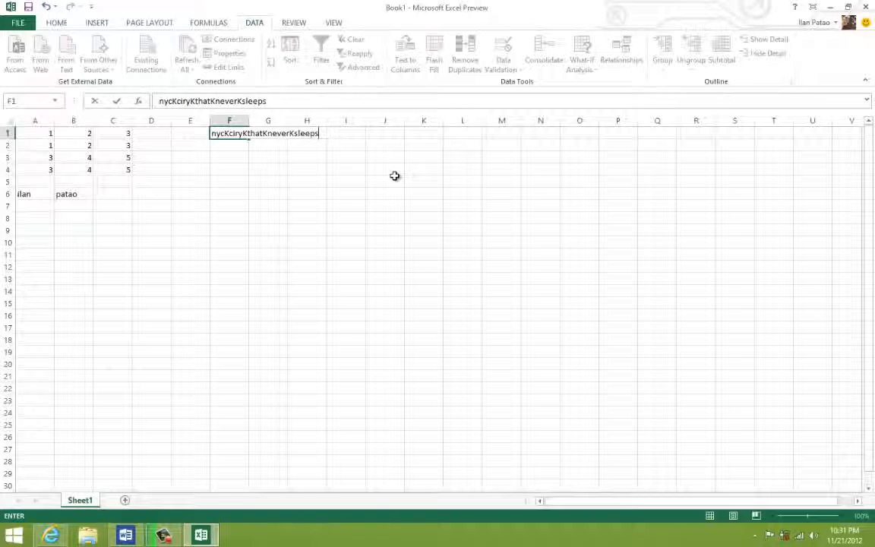
pyautogui.click(395, 177)
# - Split column F with Text to Columns as Delimited data, replacing the Comma delimiter with Other set to K
pyautogui.click(228, 133)
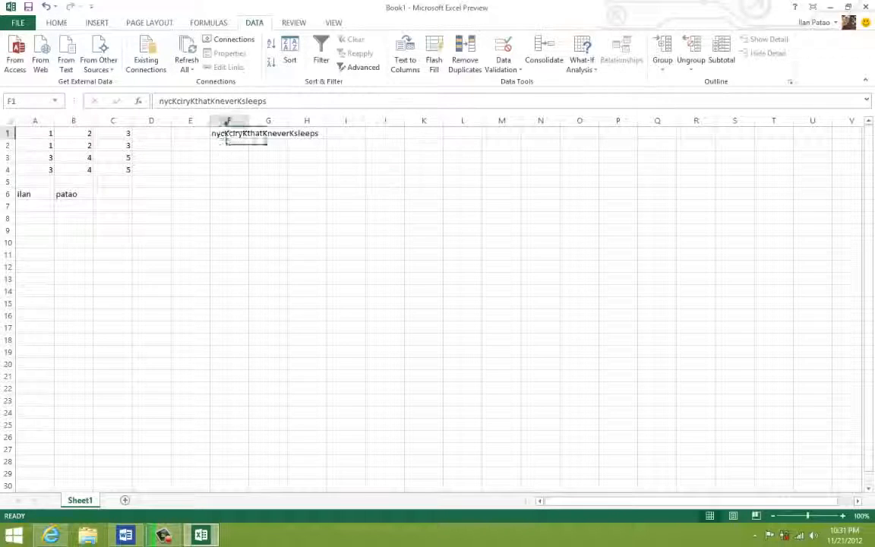
pyautogui.click(228, 120)
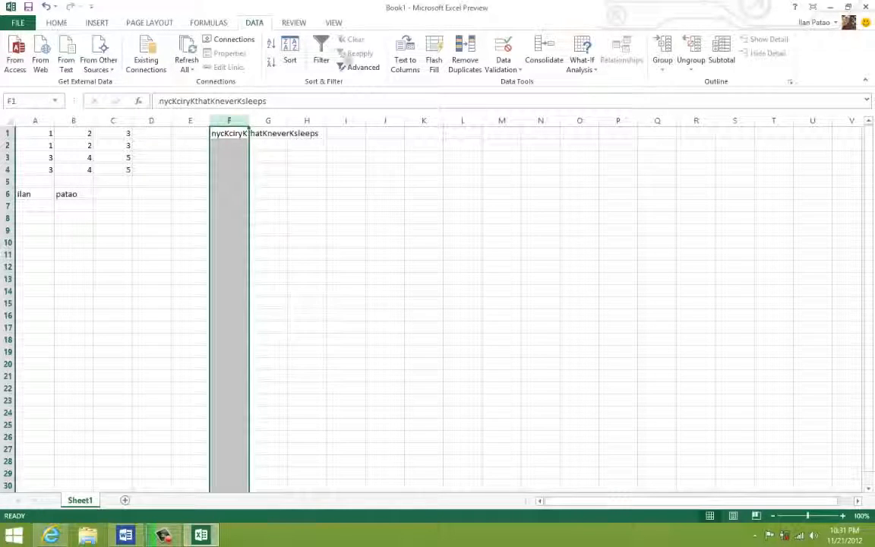
pyautogui.click(404, 59)
pyautogui.click(517, 366)
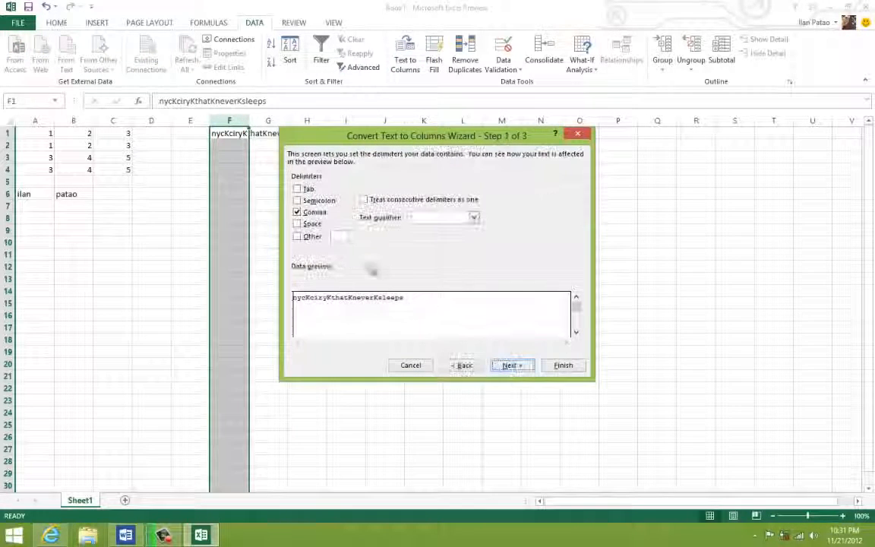
pyautogui.click(297, 213)
pyautogui.click(297, 237)
pyautogui.click(339, 237)
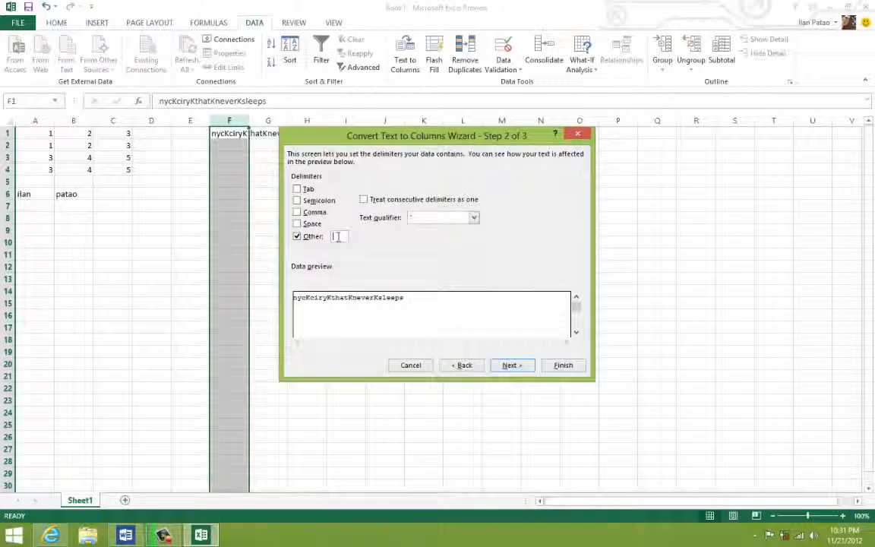
pyautogui.write('K')
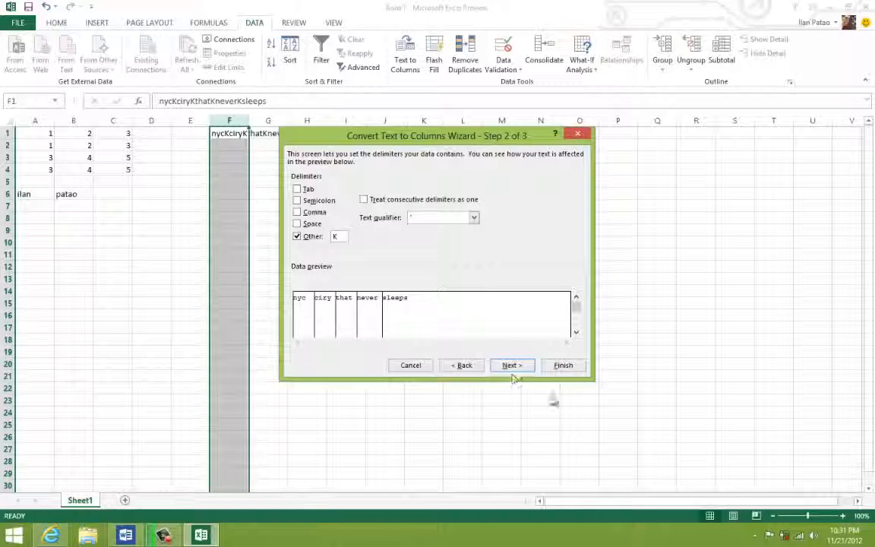
pyautogui.click(552, 364)
pyautogui.click(310, 217)
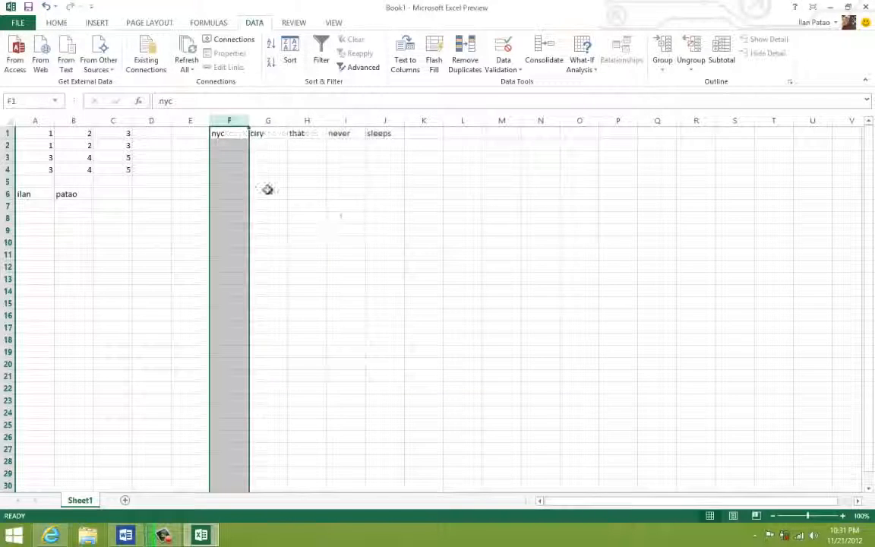
# - Correct the misspelled word in cell G1 to city
pyautogui.click(229, 136)
pyautogui.click(256, 133)
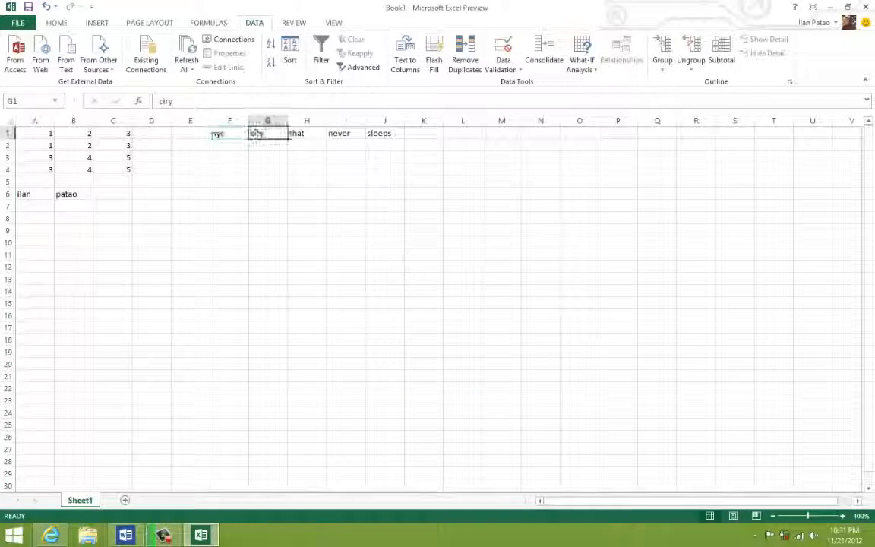
pyautogui.doubleClick(268, 134)
pyautogui.write('c')
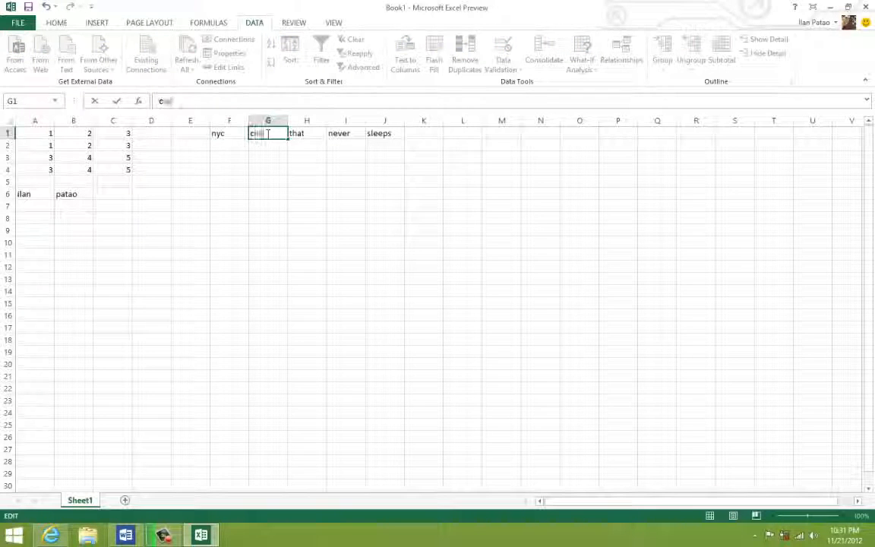
pyautogui.write('ity')
pyautogui.rightClick(266, 132)
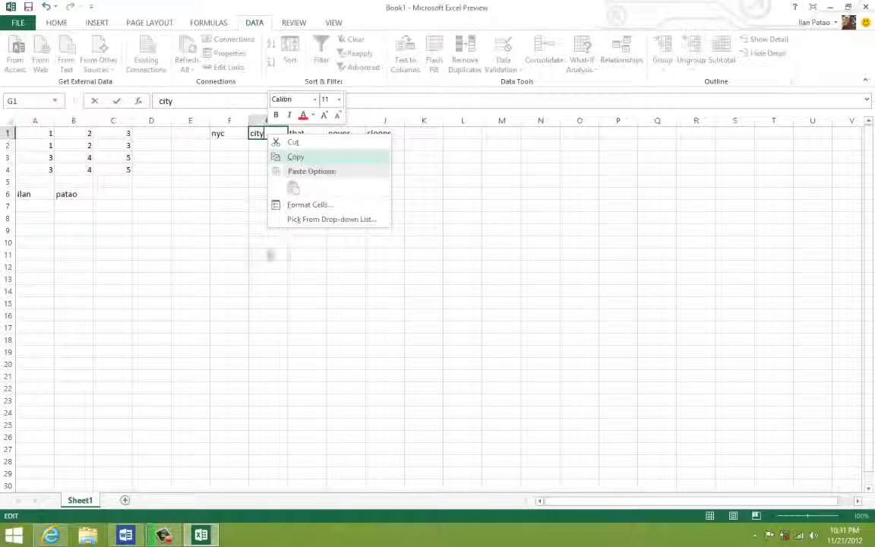
pyautogui.click(196, 263)
# - Delete columns A through J to empty the sheet
pyautogui.click(402, 157)
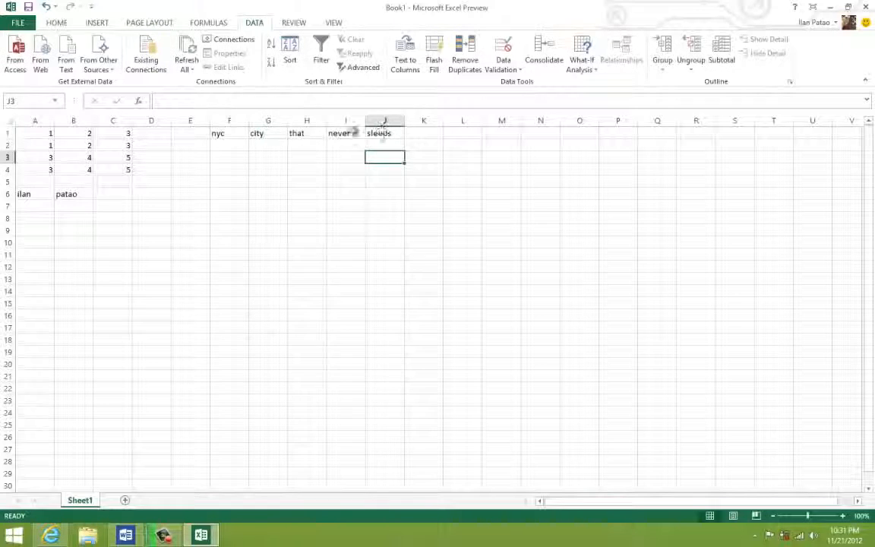
pyautogui.moveTo(380, 133); pyautogui.dragTo(222, 131)
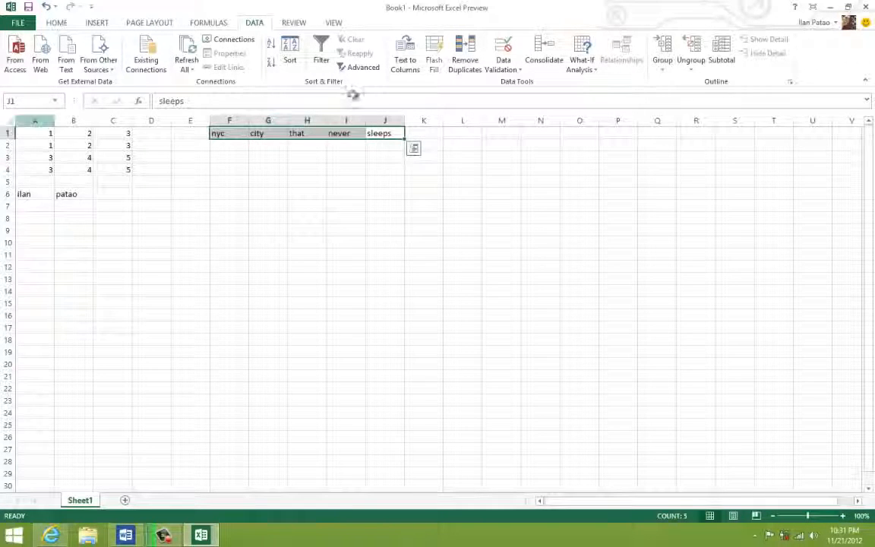
pyautogui.click(207, 202)
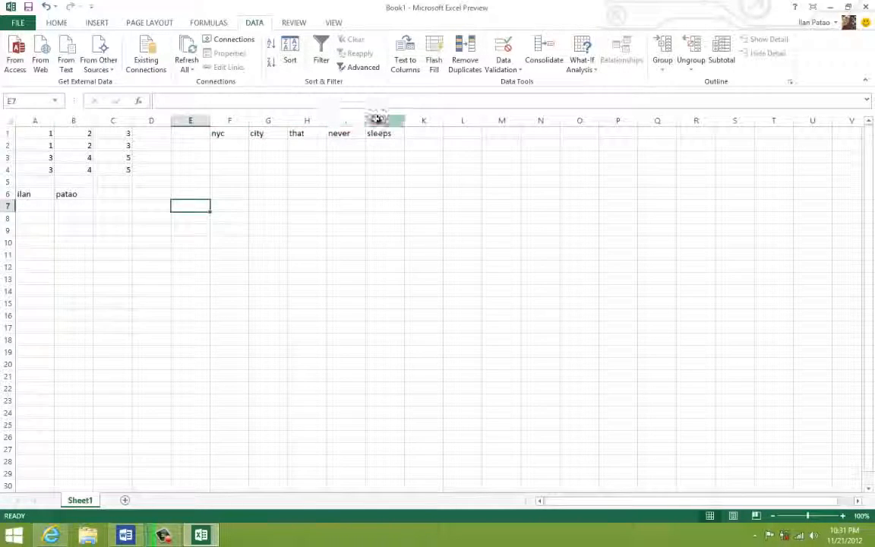
pyautogui.moveTo(377, 120); pyautogui.dragTo(46, 177)
pyautogui.rightClick(113, 174)
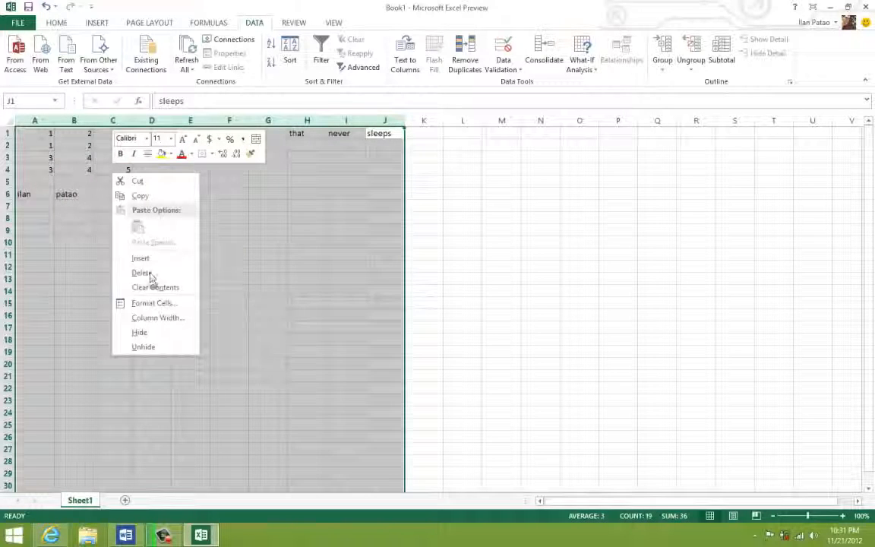
pyautogui.click(153, 275)
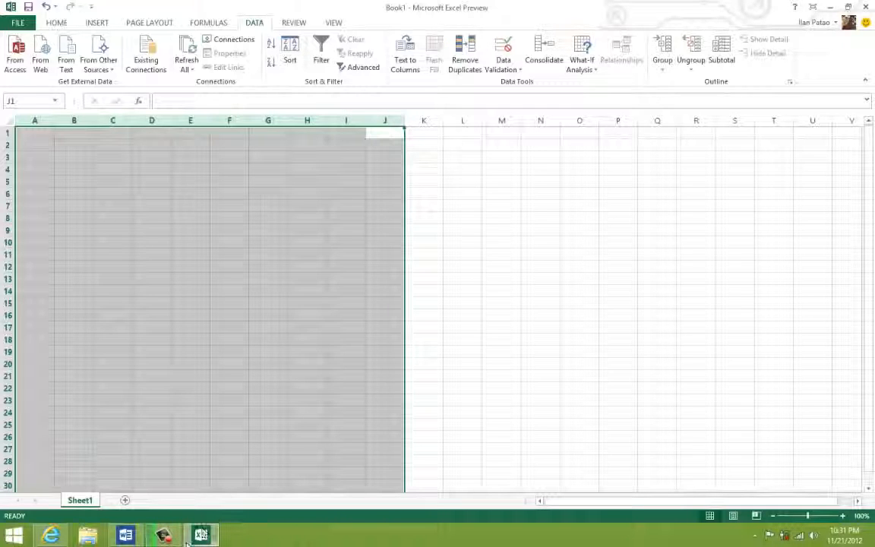
# - Switch to the Word list and make the lines from Requested topic through (12) Proper Formula bold
pyautogui.moveTo(127, 536)
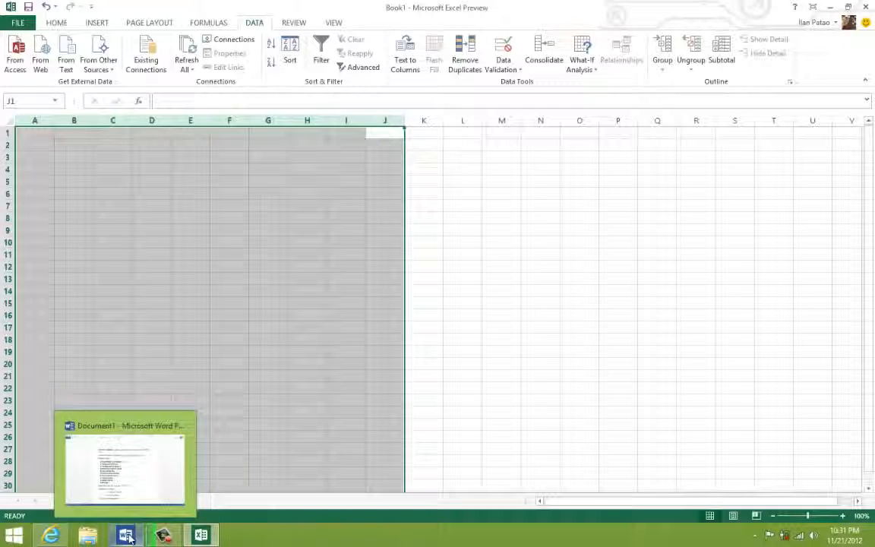
pyautogui.moveTo(134, 492)
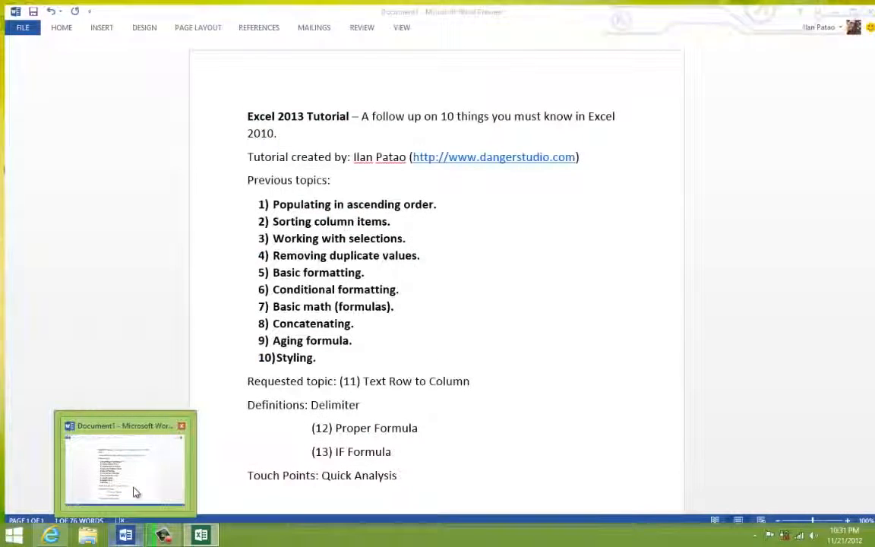
pyautogui.click(130, 493)
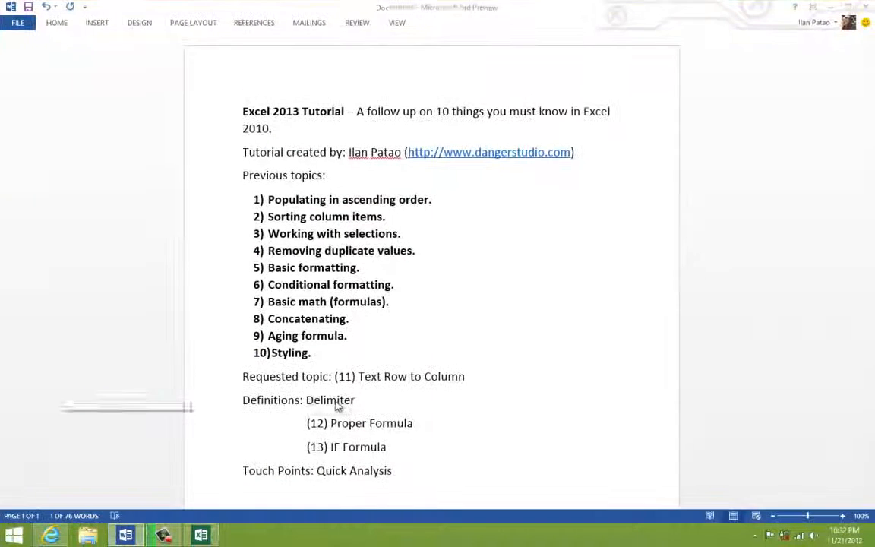
pyautogui.doubleClick(343, 401)
pyautogui.click(336, 400)
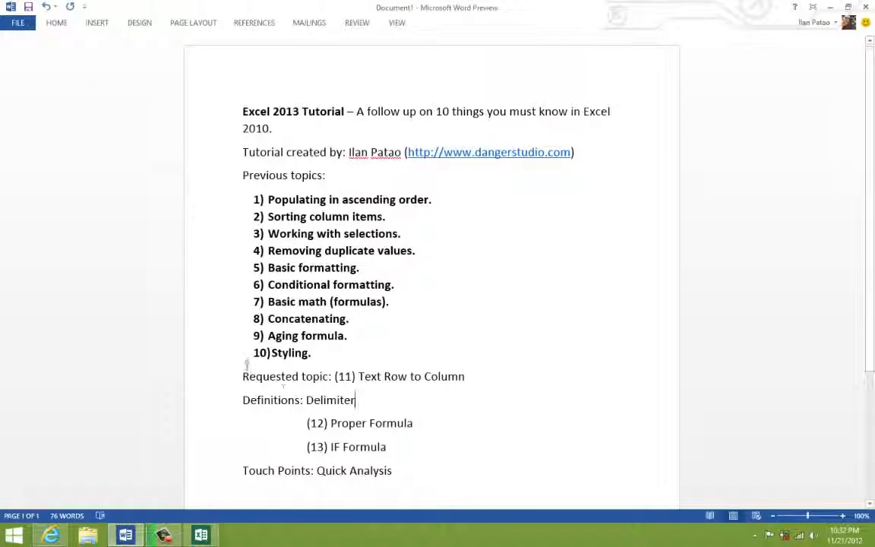
pyautogui.moveTo(271, 353); pyautogui.dragTo(355, 401)
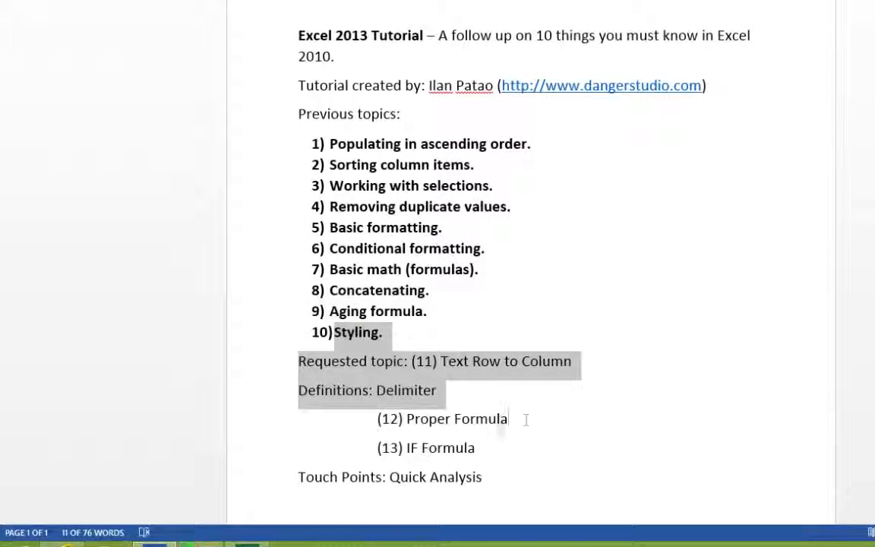
pyautogui.moveTo(526, 420); pyautogui.dragTo(304, 361)
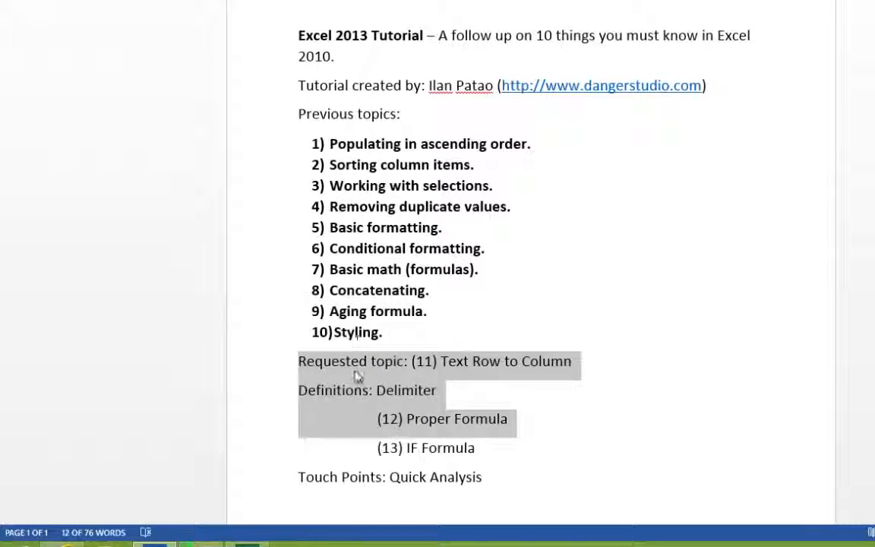
pyautogui.moveTo(508, 419); pyautogui.dragTo(326, 370)
pyautogui.click(334, 341)
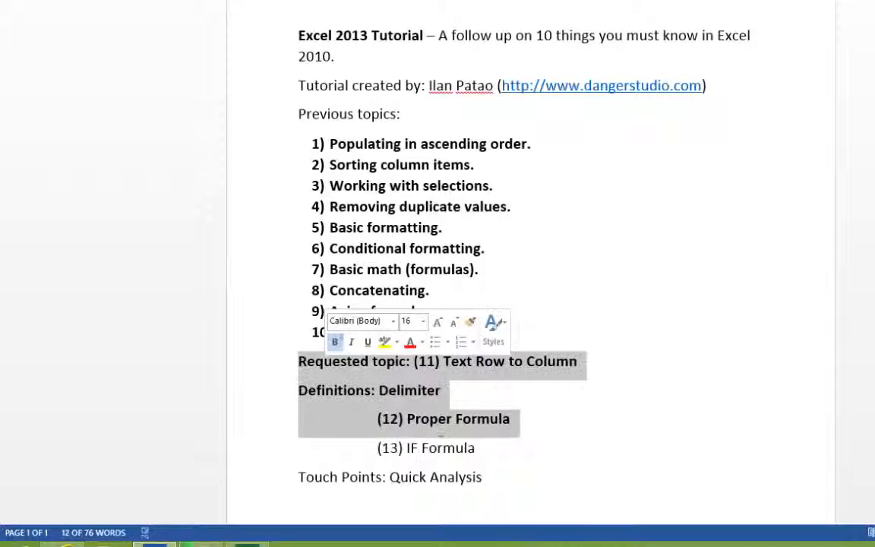
# - Highlight IF Formula in the Word list as the topic, and return to cell A1 of the Excel sheet
pyautogui.moveTo(443, 448); pyautogui.dragTo(414, 452)
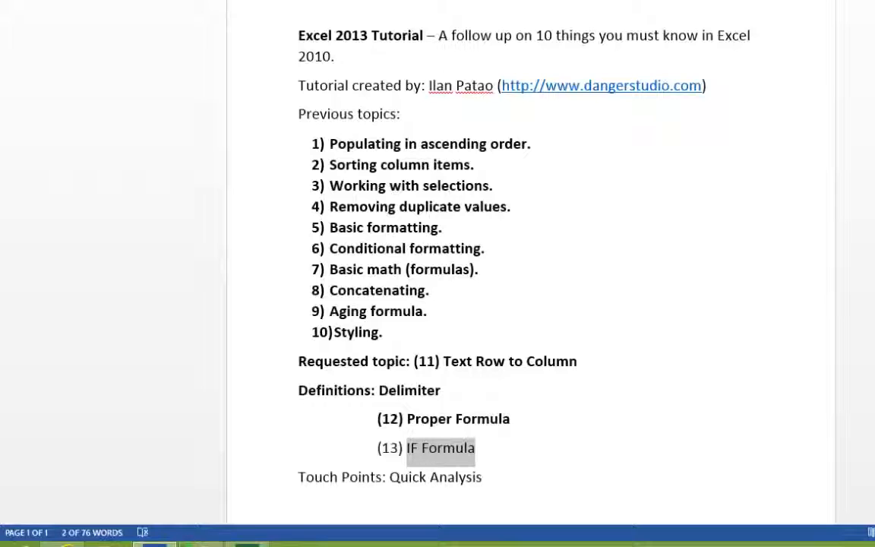
pyautogui.hotkey('alt', 'Tab')
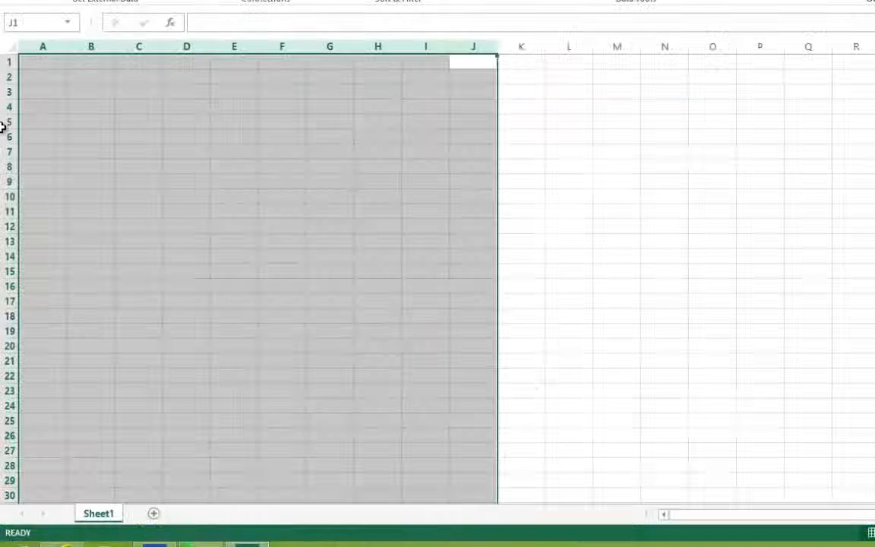
pyautogui.click(42, 117)
pyautogui.hotkey('ctrl', 'Home')
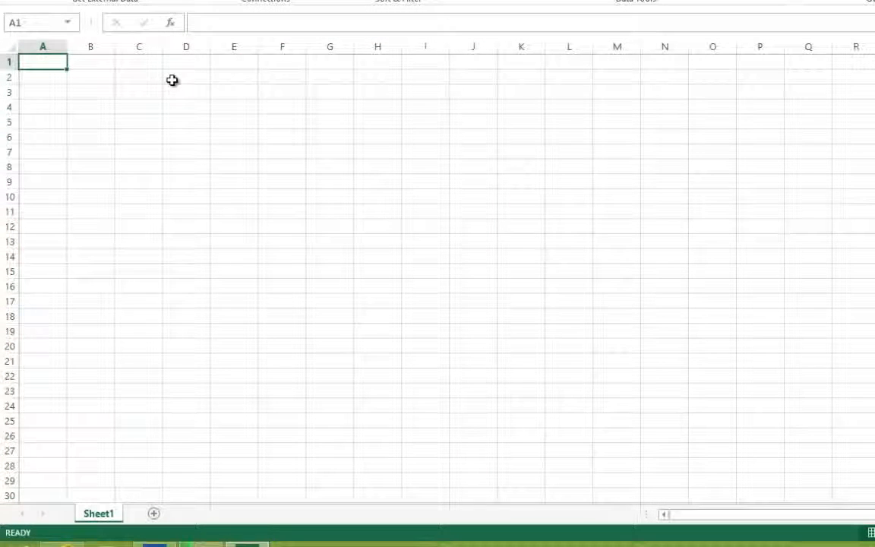
pyautogui.write('1')
pyautogui.press('Return')
pyautogui.write('2')
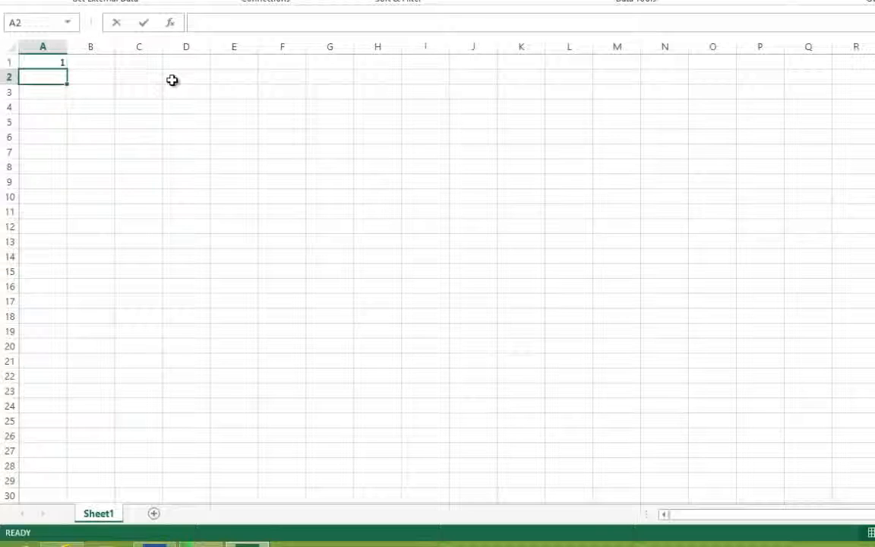
pyautogui.press('Return')
pyautogui.write('3')
pyautogui.press('Return')
pyautogui.write('4')
pyautogui.press('Return')
pyautogui.write('5')
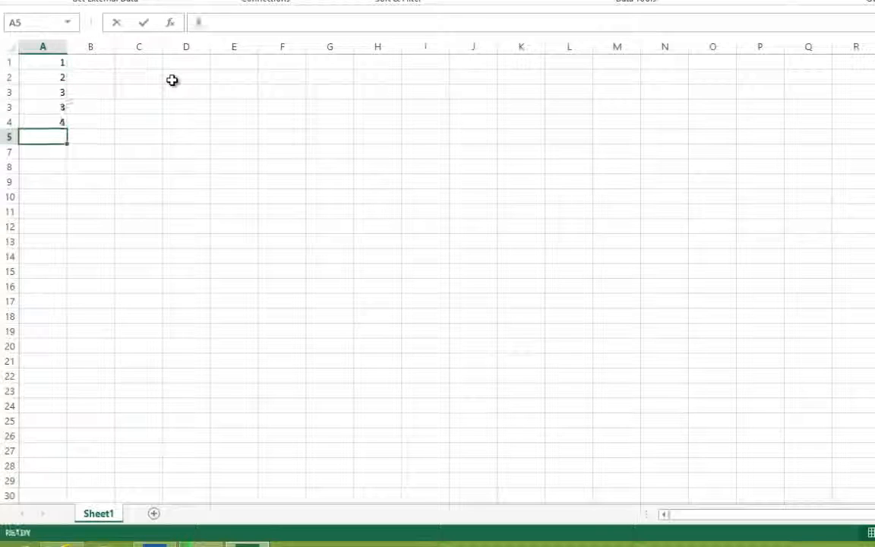
pyautogui.press('Return')
pyautogui.write('6')
pyautogui.press('Return')
pyautogui.write('7')
pyautogui.press('Return')
pyautogui.write('8')
pyautogui.press('Return')
pyautogui.write('9')
pyautogui.press('Return')
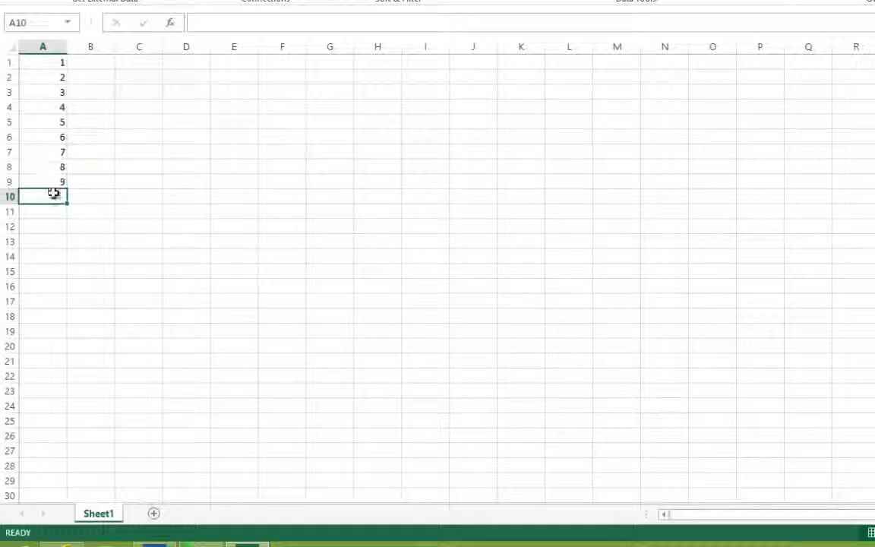
pyautogui.moveTo(52, 191); pyautogui.dragTo(45, 41)
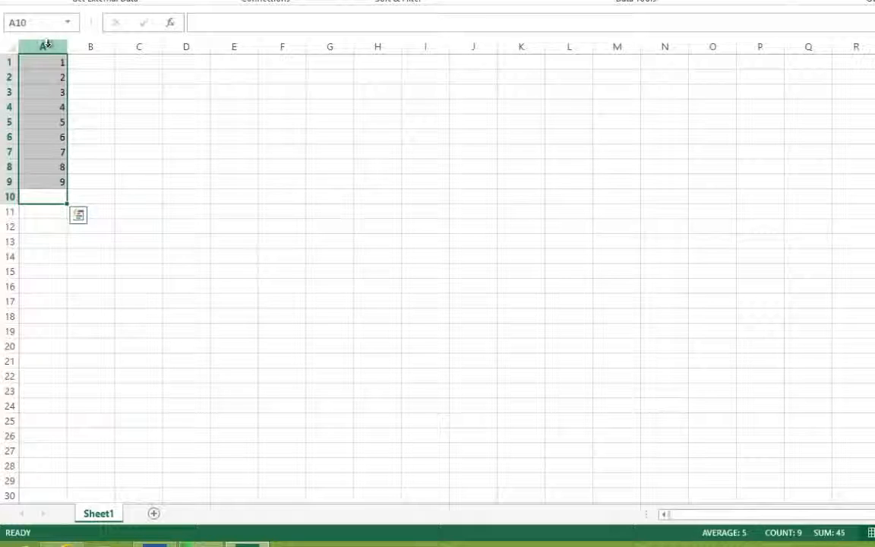
pyautogui.press('Delete')
# - Enter the numbers 10 to 100 in increments of 10 down cells A1 through A10
pyautogui.click(50, 66)
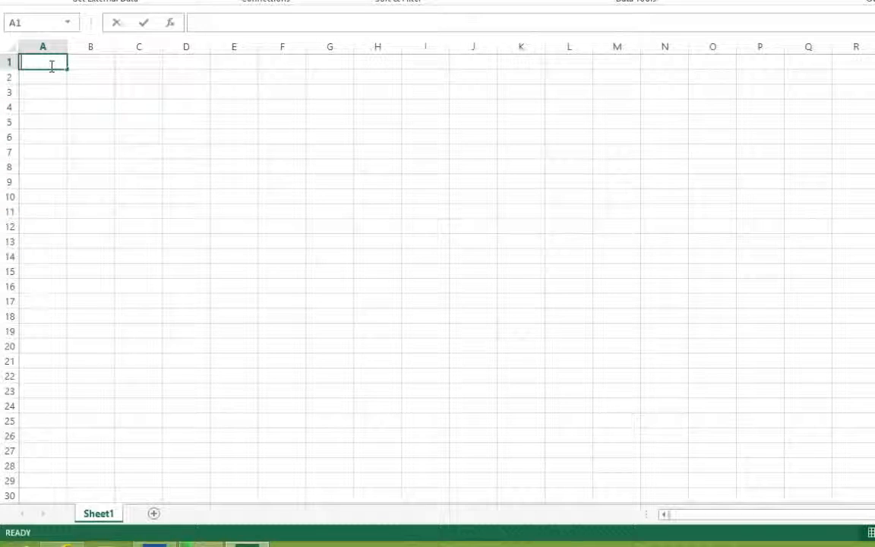
pyautogui.write('10')
pyautogui.press('Return')
pyautogui.write('20')
pyautogui.press('Return')
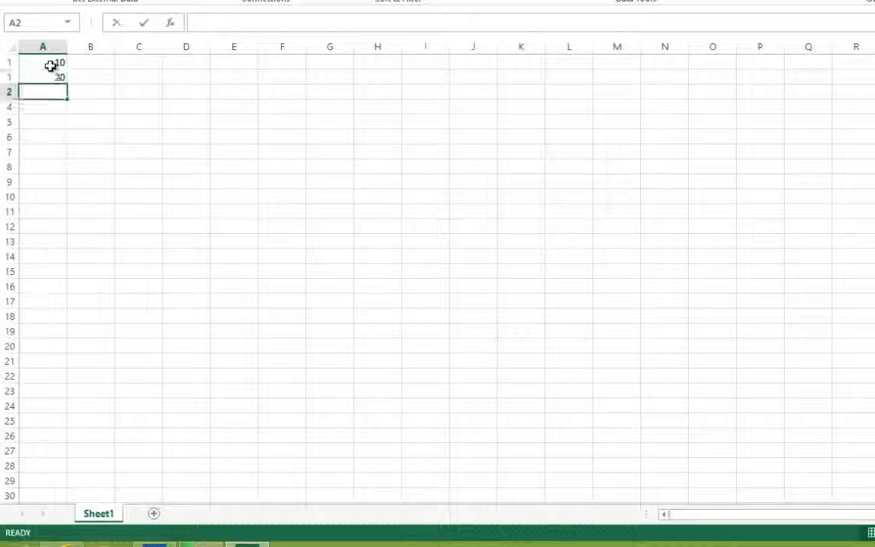
pyautogui.write('30')
pyautogui.press('Return')
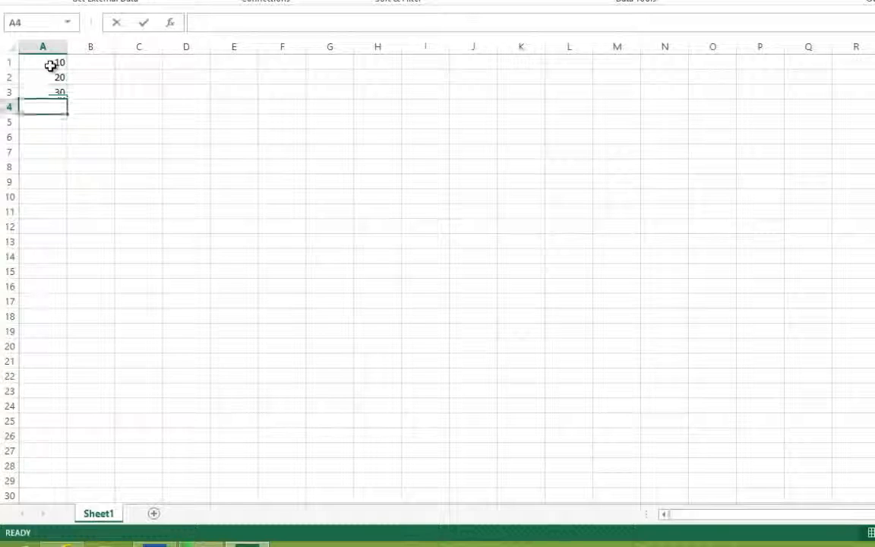
pyautogui.write('40')
pyautogui.press('Return')
pyautogui.write('50')
pyautogui.press('Return')
pyautogui.write('60')
pyautogui.press('Return')
pyautogui.write('70')
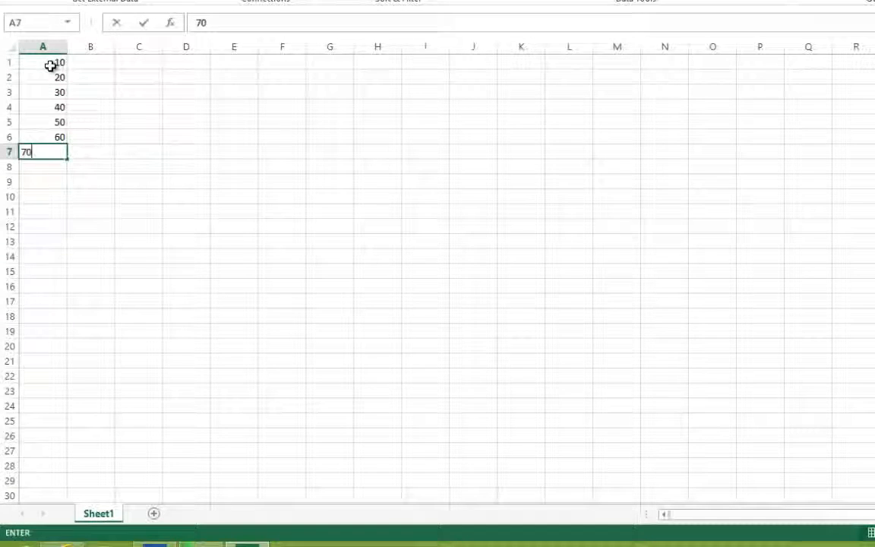
pyautogui.press('Return')
pyautogui.write('80')
pyautogui.press('Return')
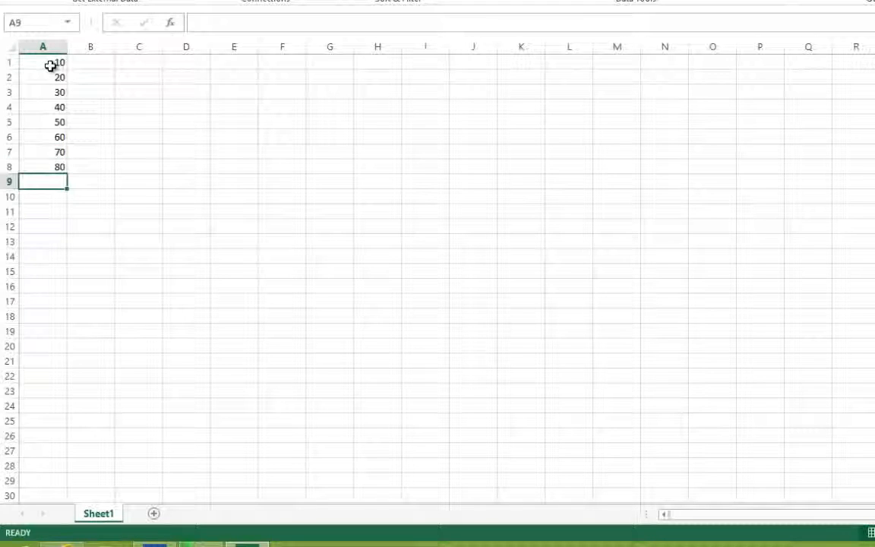
pyautogui.write('9')
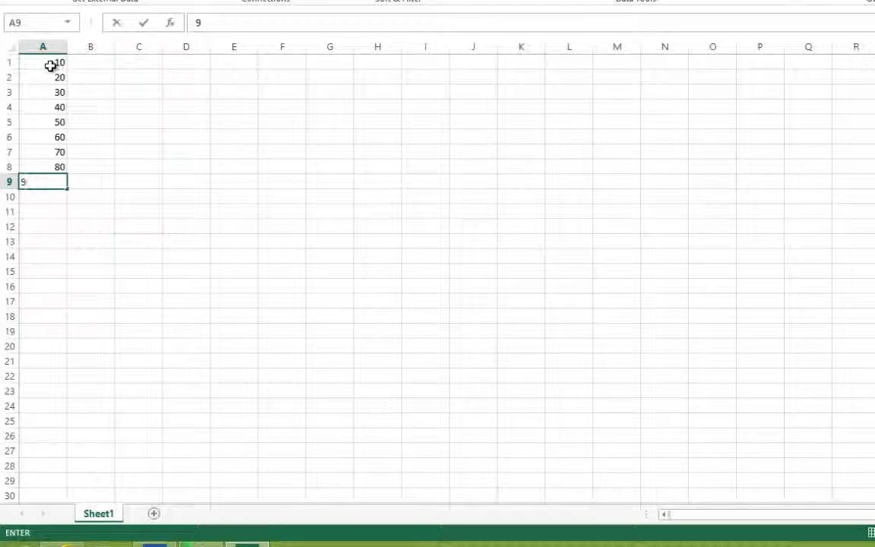
pyautogui.write('0')
pyautogui.press('Return')
pyautogui.write('100')
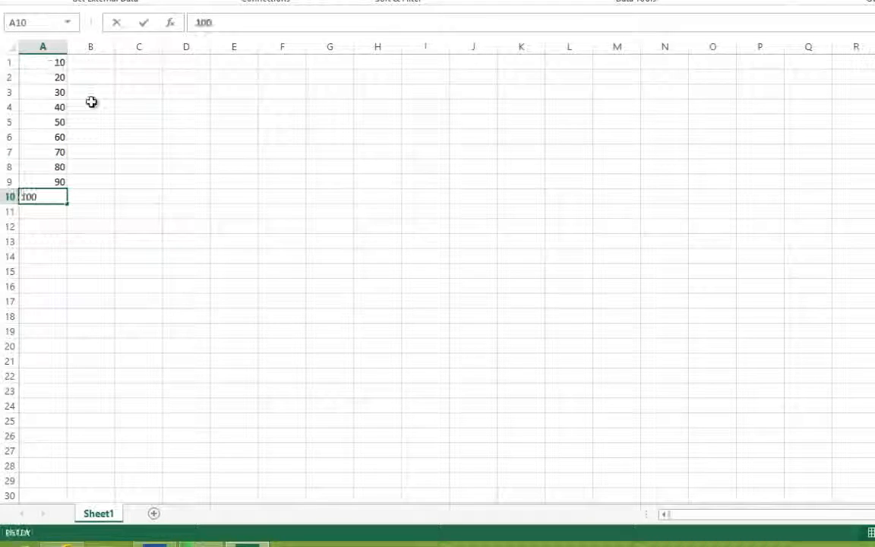
pyautogui.click(95, 113)
pyautogui.moveTo(45, 196); pyautogui.dragTo(50, 61)
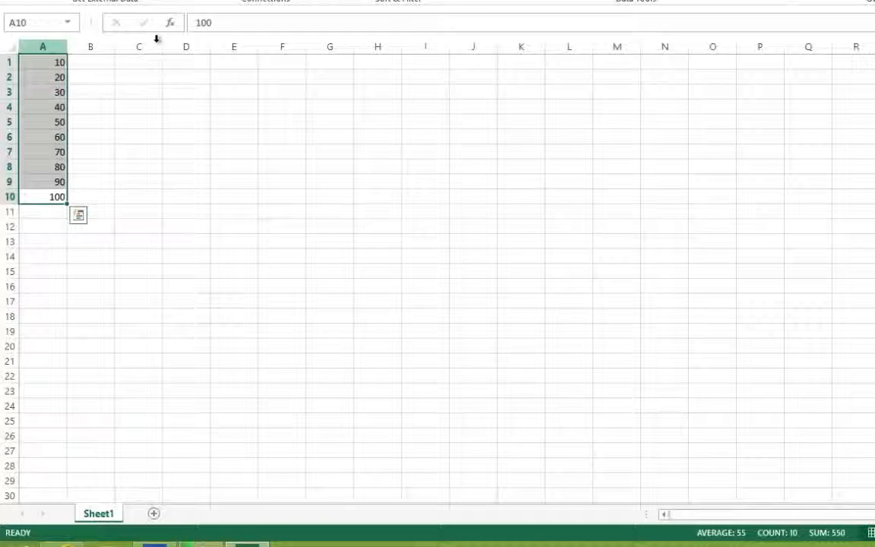
pyautogui.click(84, 63)
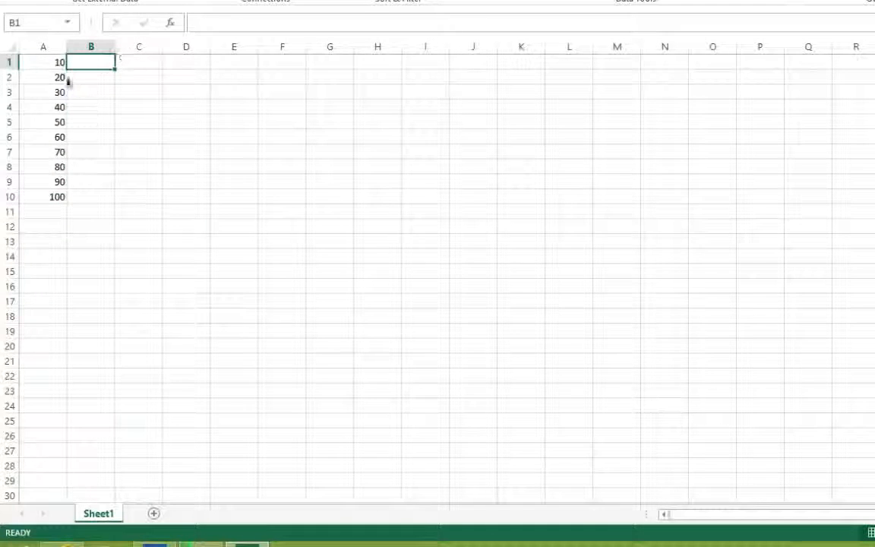
pyautogui.moveTo(40, 62); pyautogui.dragTo(53, 198)
pyautogui.click(208, 23)
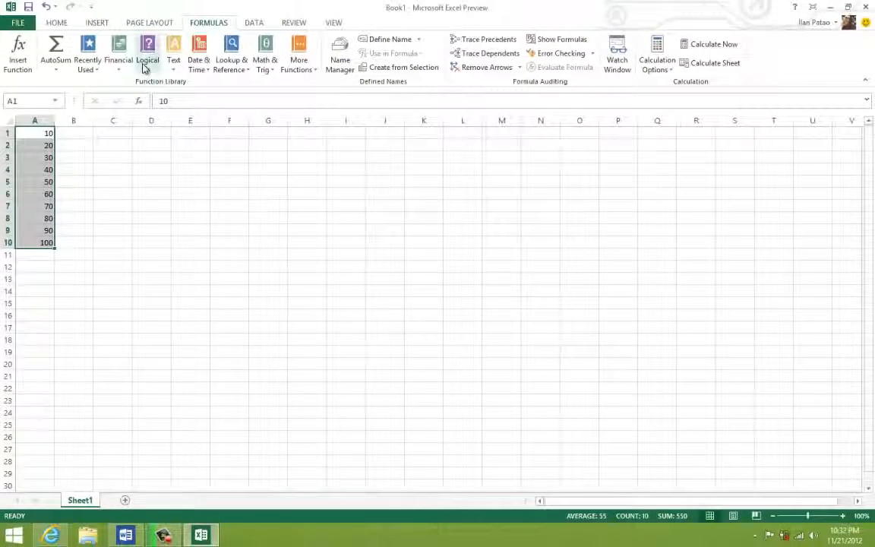
pyautogui.click(145, 69)
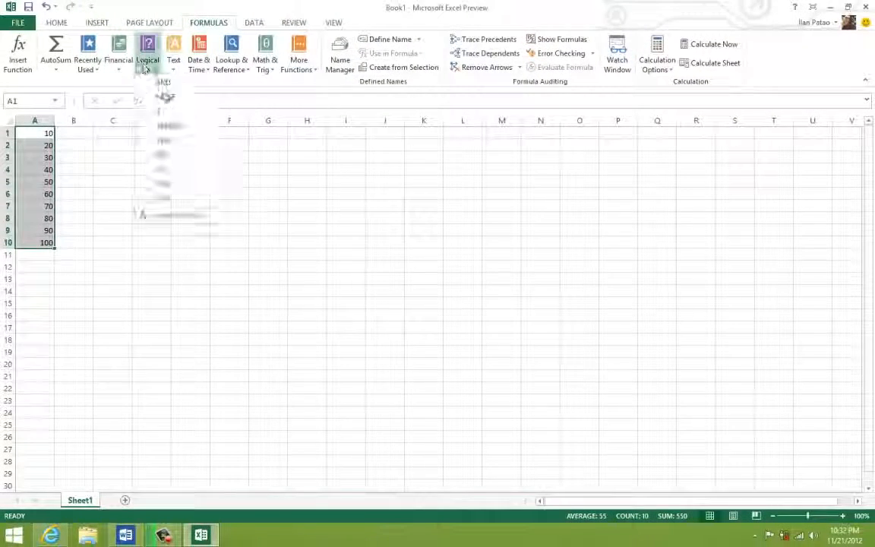
pyautogui.click(164, 113)
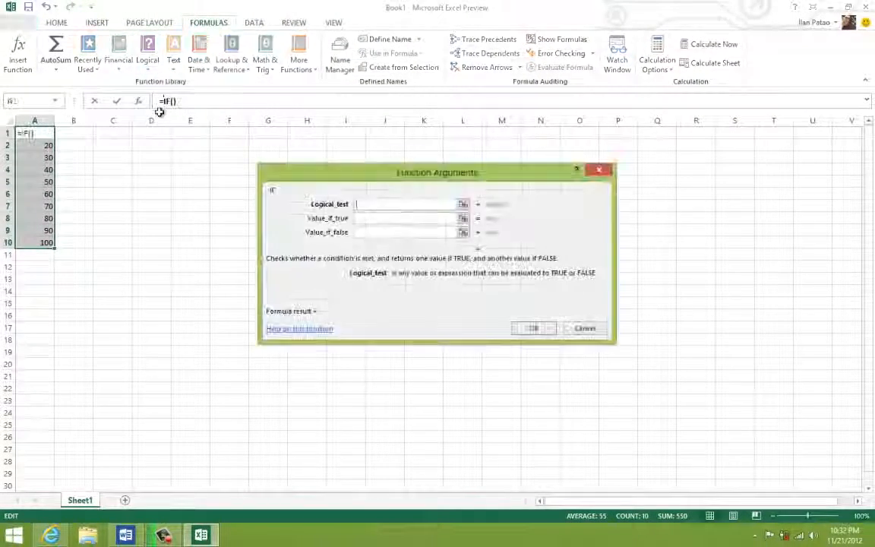
pyautogui.click(581, 328)
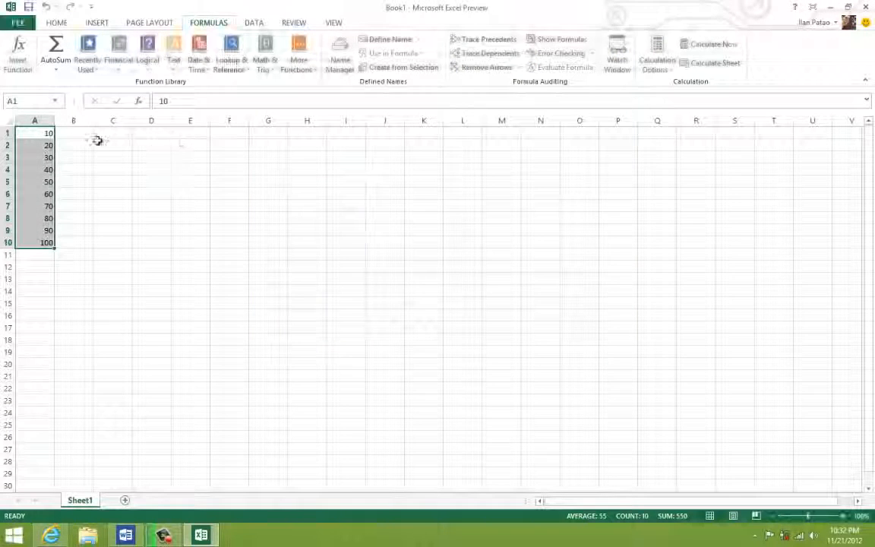
# - Insert an IF function in cell B1 that tests A1>50 and returns TRUE if met and FALSE if not
pyautogui.click(84, 135)
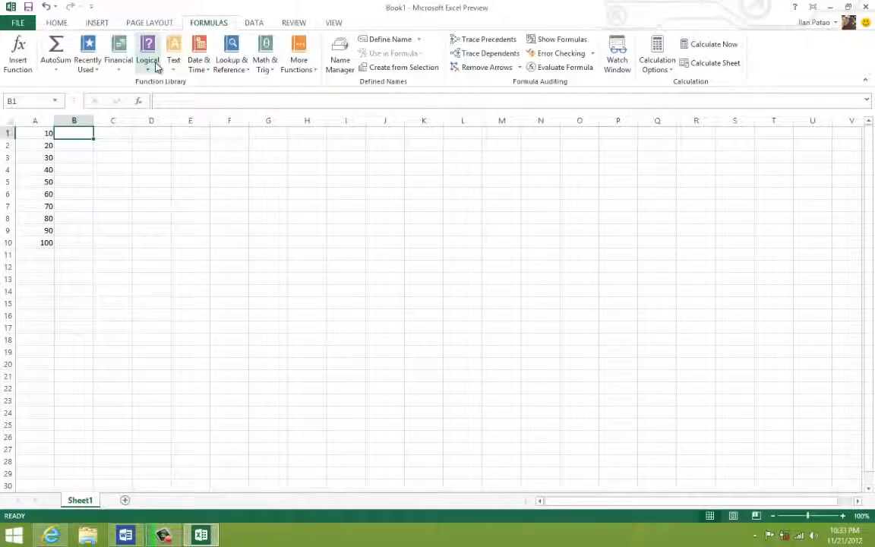
pyautogui.click(150, 62)
pyautogui.click(167, 114)
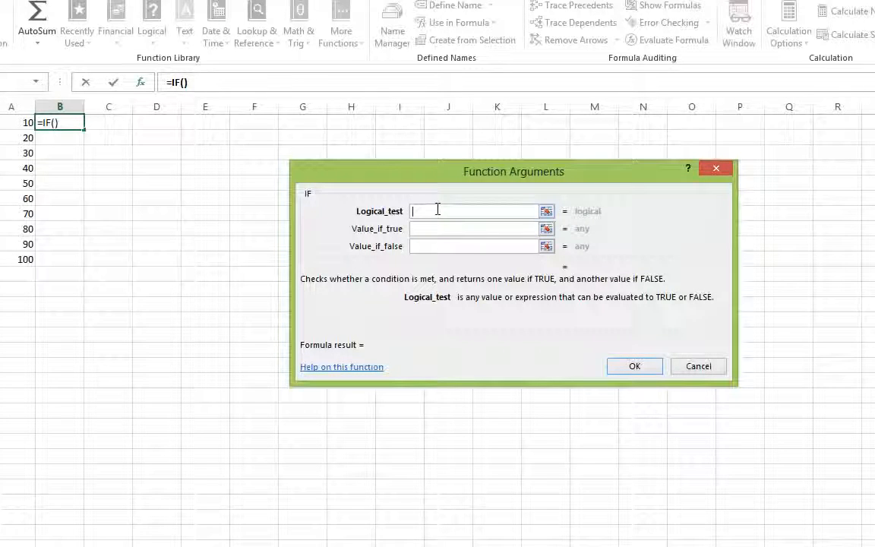
pyautogui.write('A1')
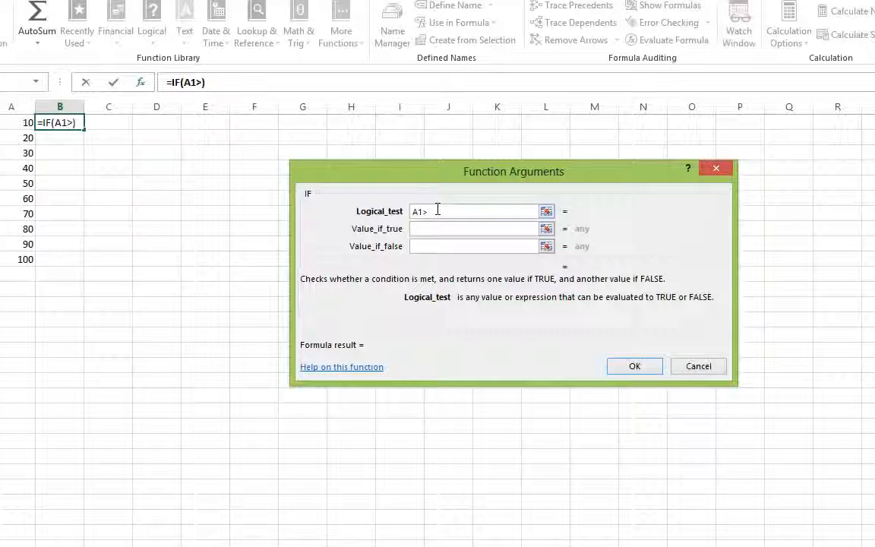
pyautogui.write('>50')
pyautogui.press('Tab')
pyautogui.write('TRUE')
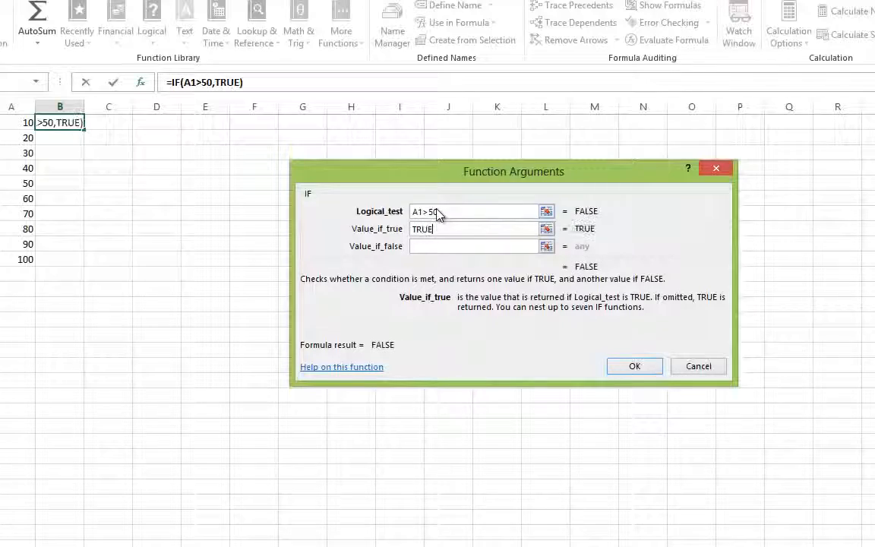
pyautogui.press('Tab')
pyautogui.write('FALSE')
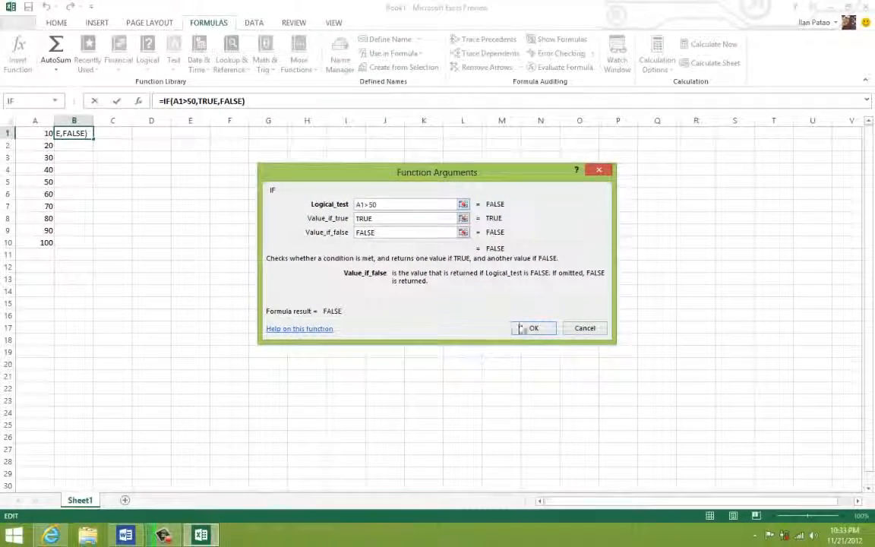
pyautogui.click(521, 329)
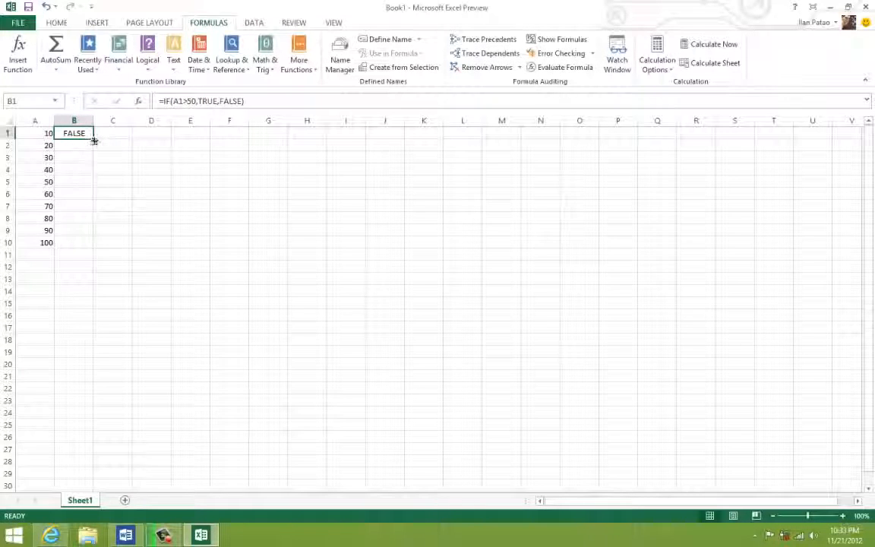
# - Fill the IF formula from B1 down through cell B10
pyautogui.moveTo(94, 140); pyautogui.dragTo(76, 148)
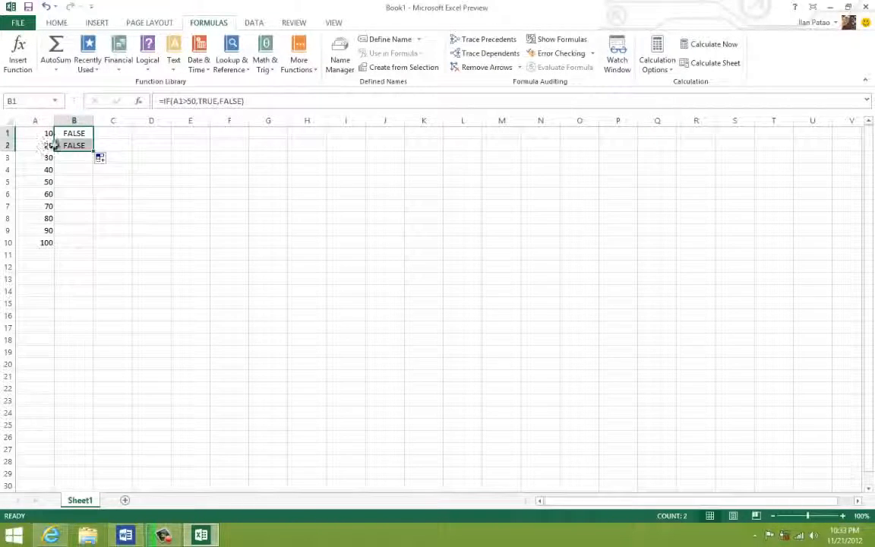
pyautogui.moveTo(94, 151); pyautogui.dragTo(76, 197)
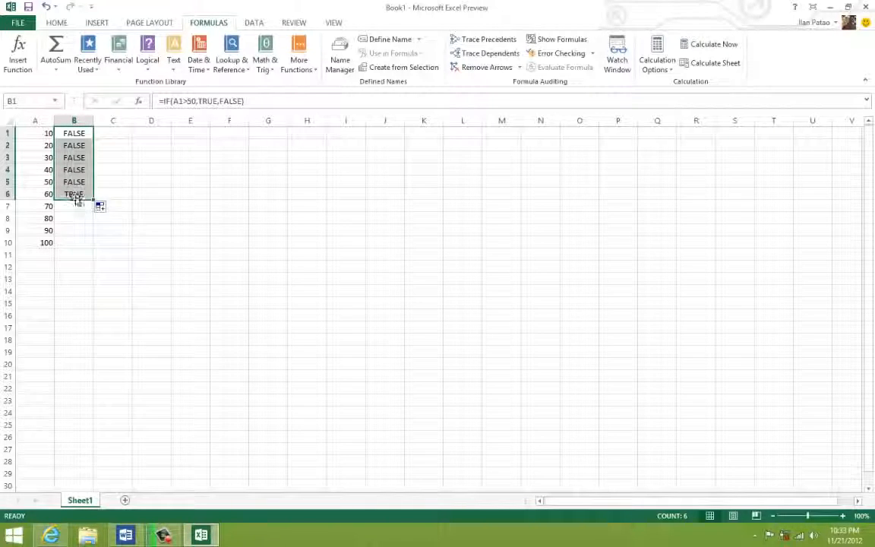
pyautogui.moveTo(94, 238); pyautogui.dragTo(92, 244)
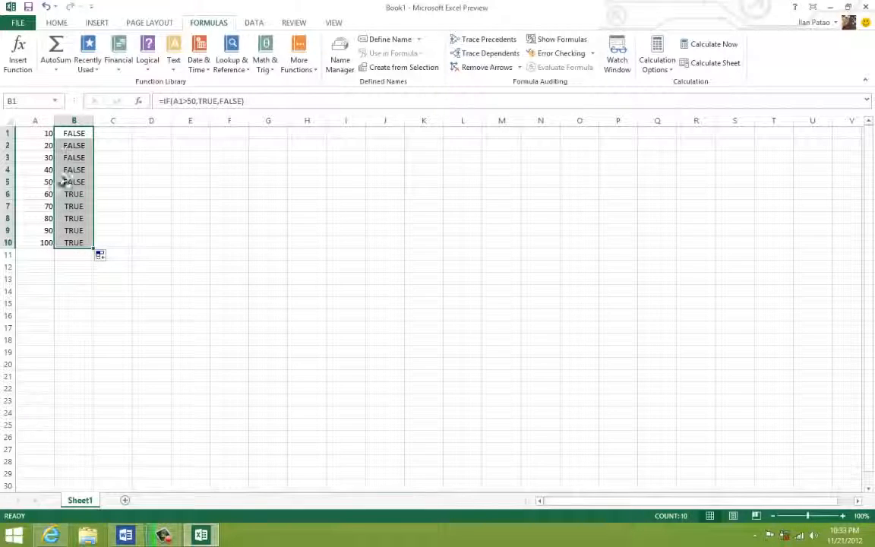
# - Examine the copied IF formulas in column B and compare their results with the numbers in column A
pyautogui.click(146, 159)
pyautogui.click(80, 145)
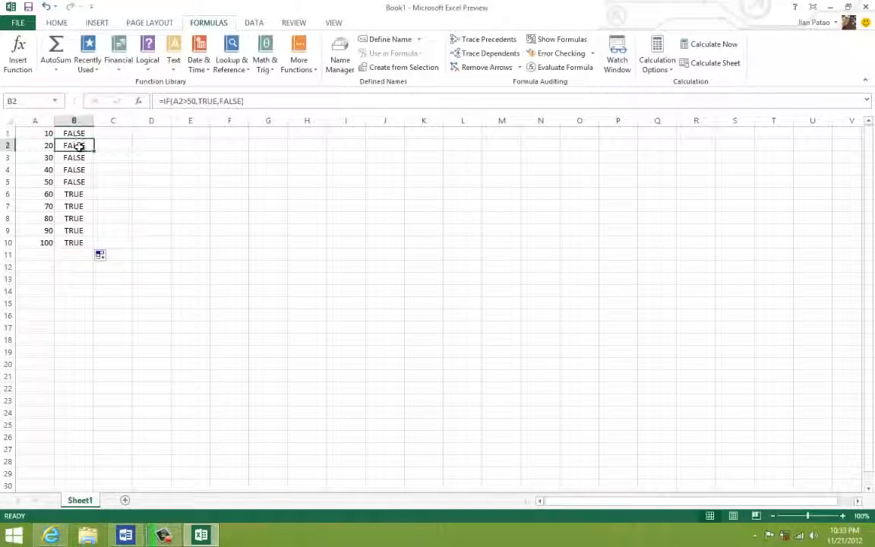
pyautogui.moveTo(76, 242); pyautogui.dragTo(76, 134)
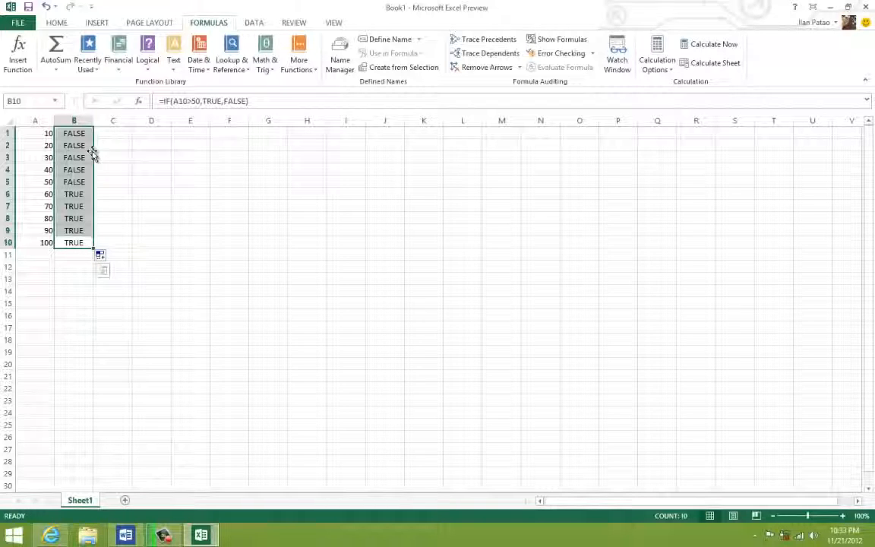
pyautogui.click(111, 219)
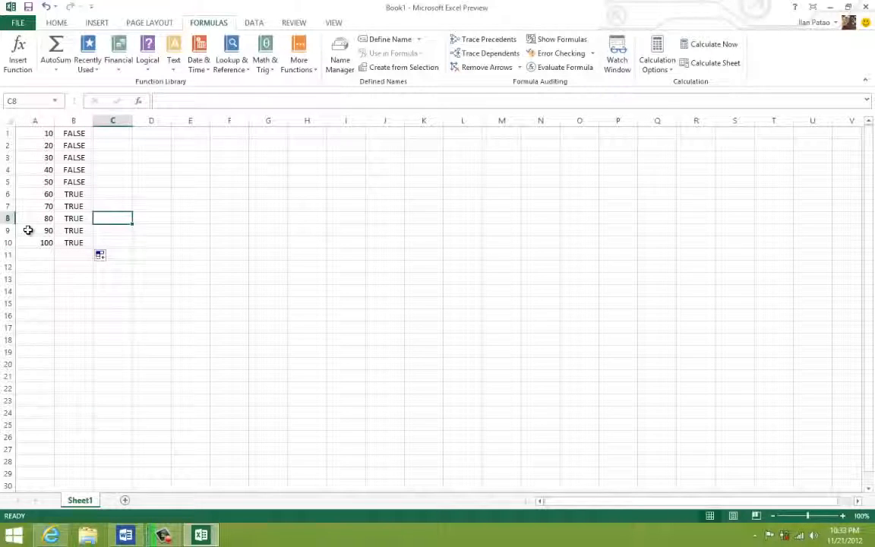
pyautogui.click(160, 294)
pyautogui.click(74, 243)
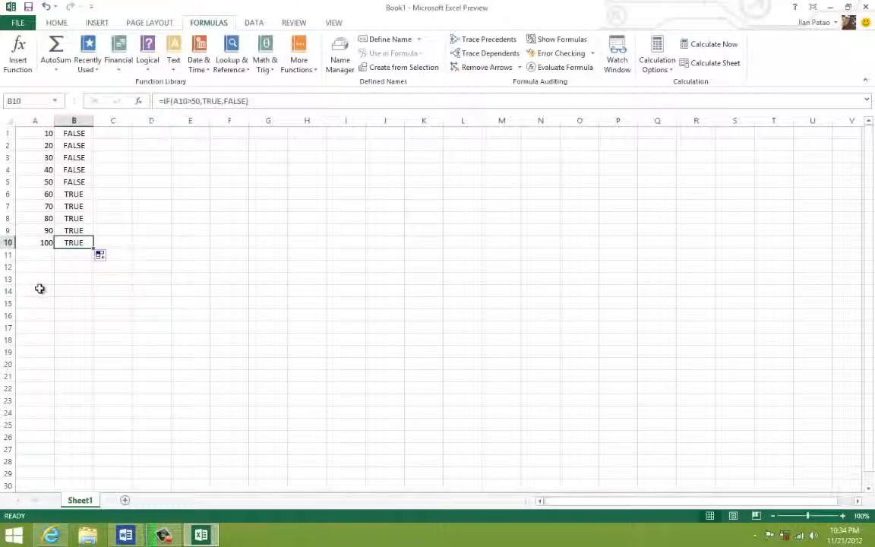
pyautogui.click(39, 288)
pyautogui.moveTo(82, 244); pyautogui.dragTo(20, 130)
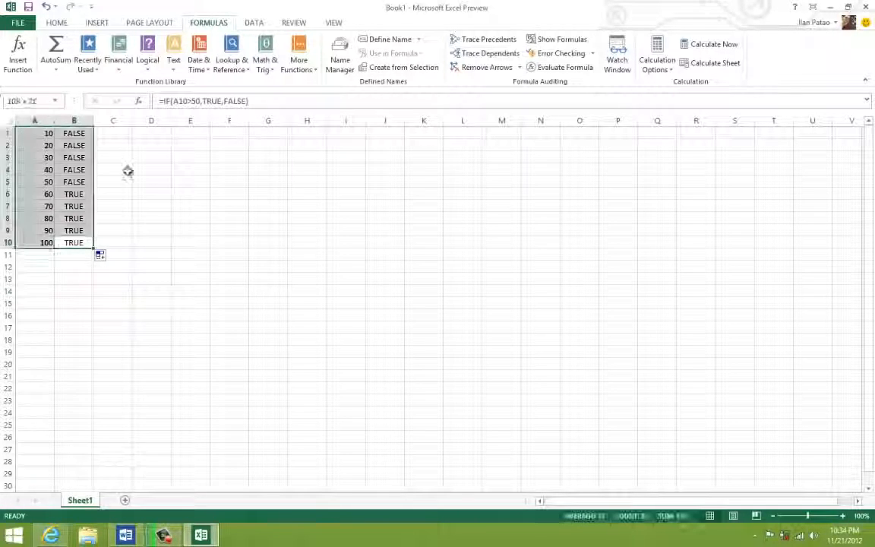
pyautogui.click(142, 169)
# - Insert an IF function in C1 testing A1>80 that returns "Sold under 80" if true and "Sold over 80" if false, and autofit column C
pyautogui.click(117, 134)
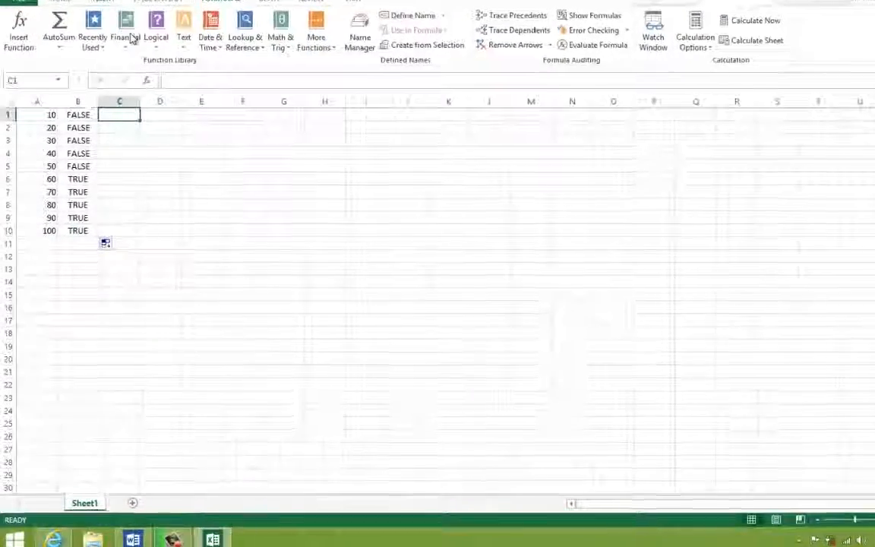
pyautogui.click(156, 38)
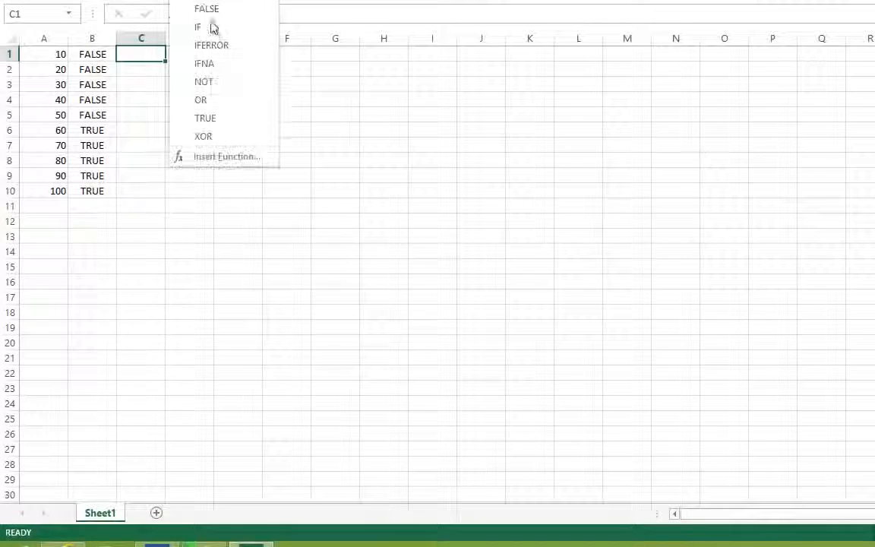
pyautogui.click(212, 29)
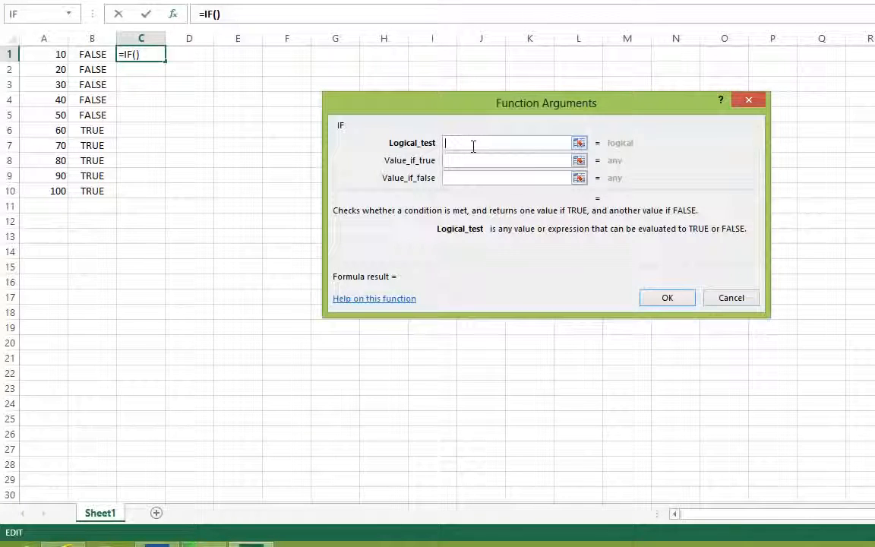
pyautogui.write('A1')
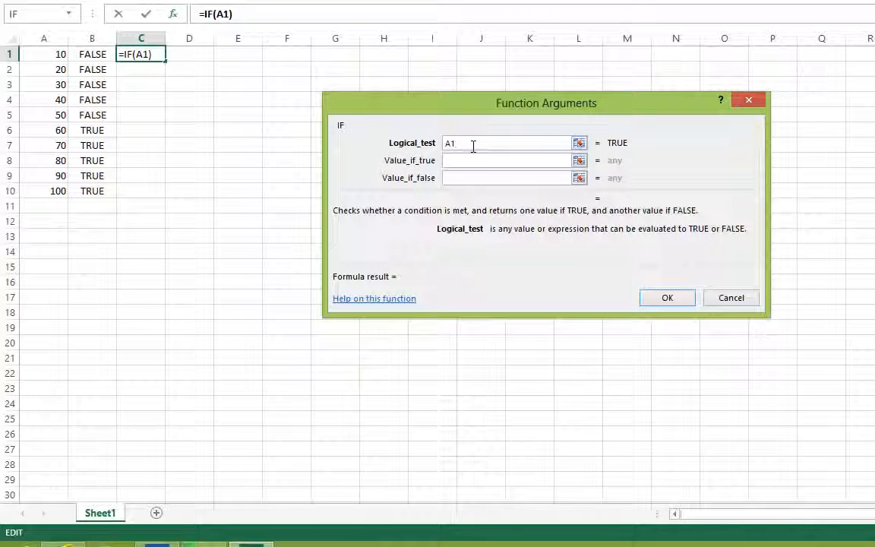
pyautogui.write('>80')
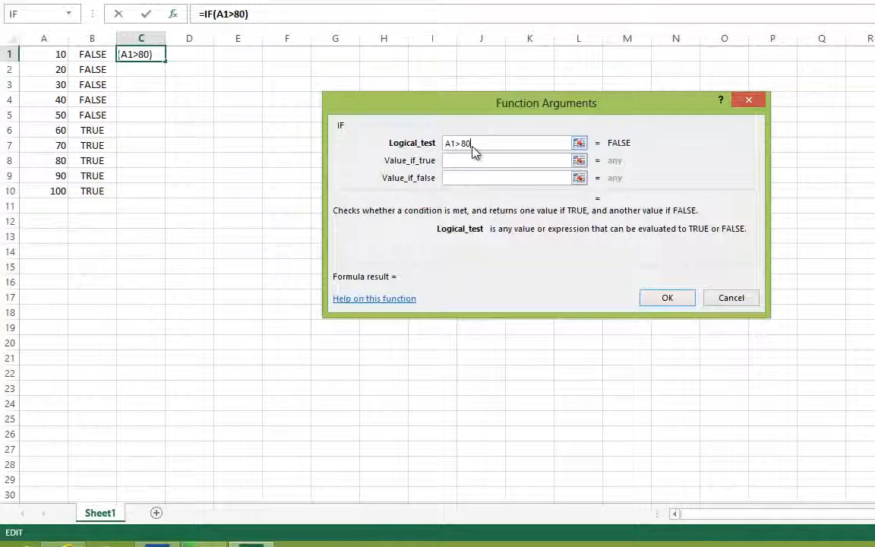
pyautogui.press('Tab')
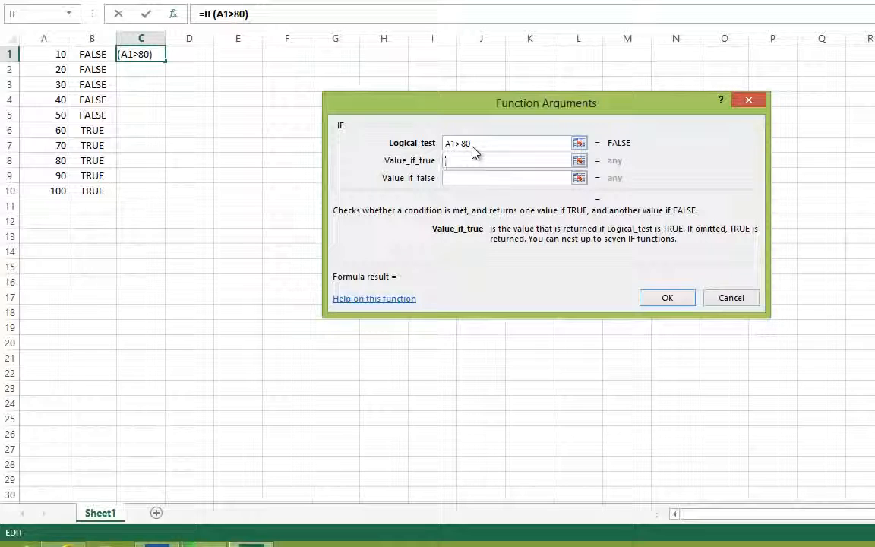
pyautogui.write('$old under 80')
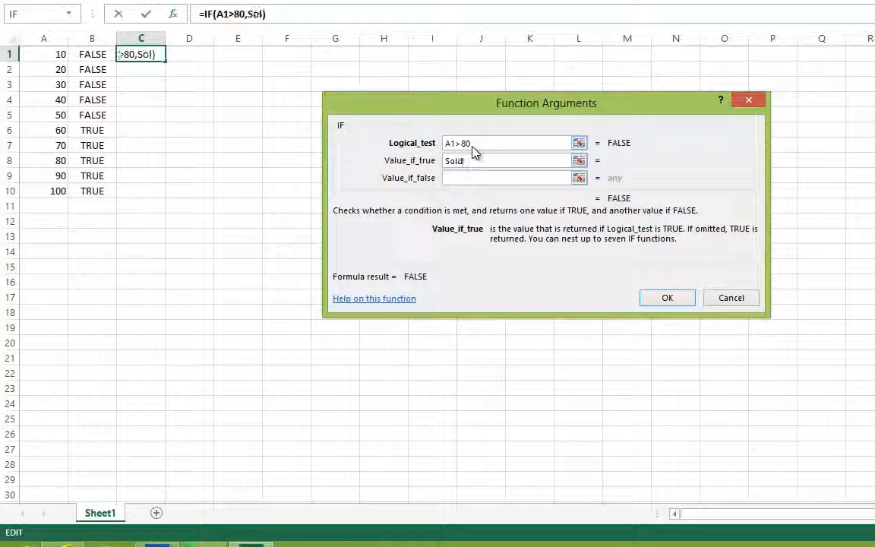
pyautogui.press('Tab')
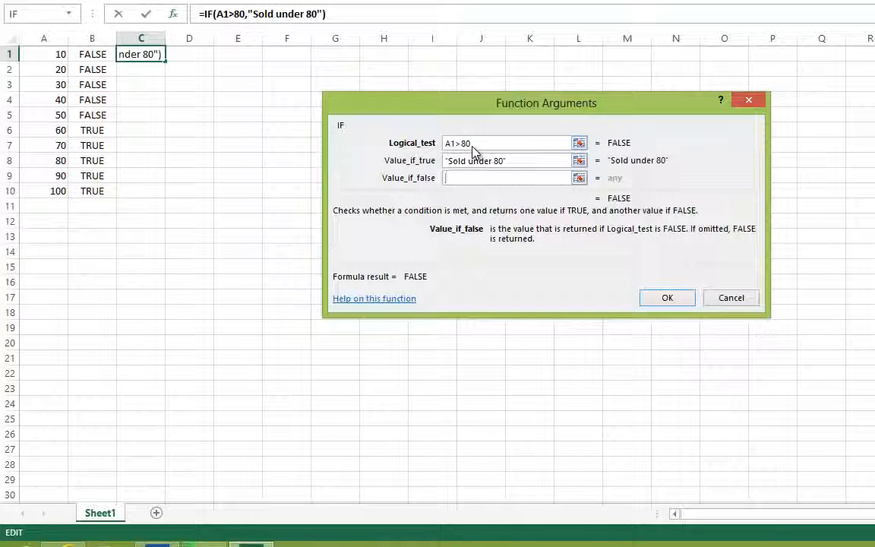
pyautogui.write('S')
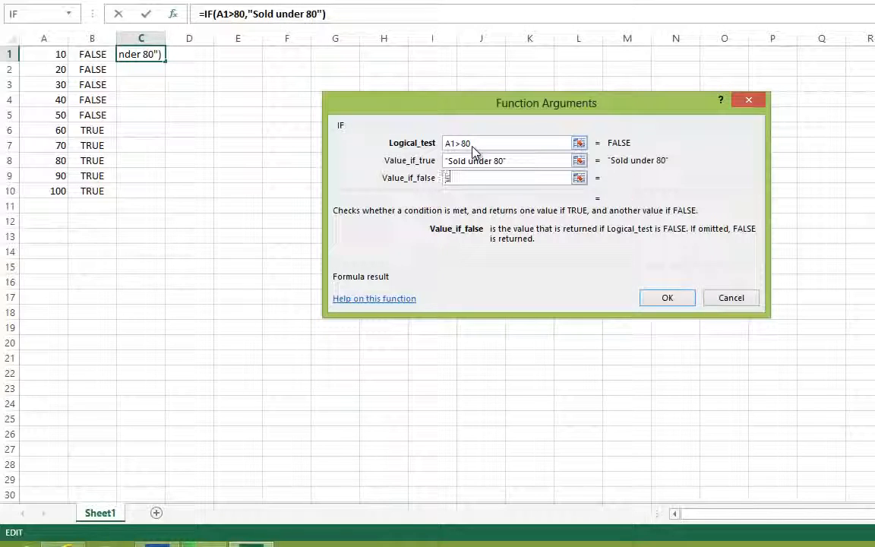
pyautogui.write('old over 80')
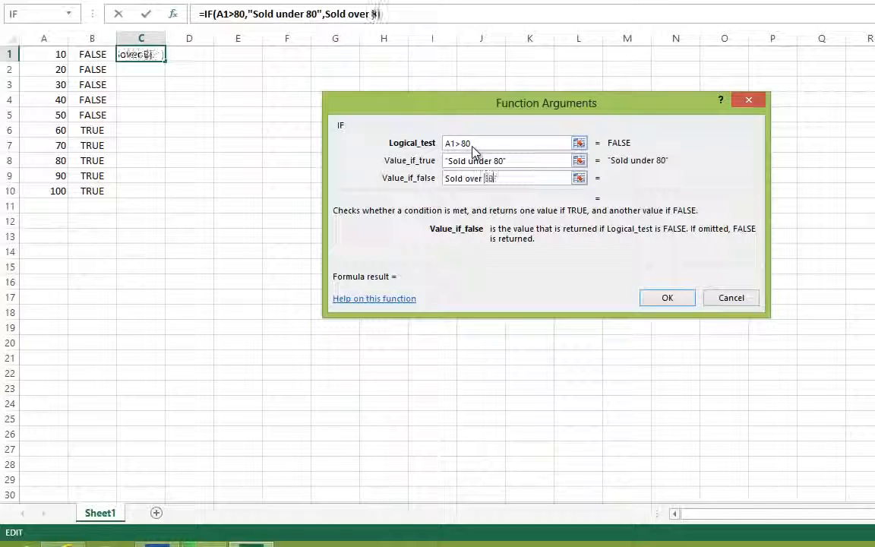
pyautogui.click(665, 297)
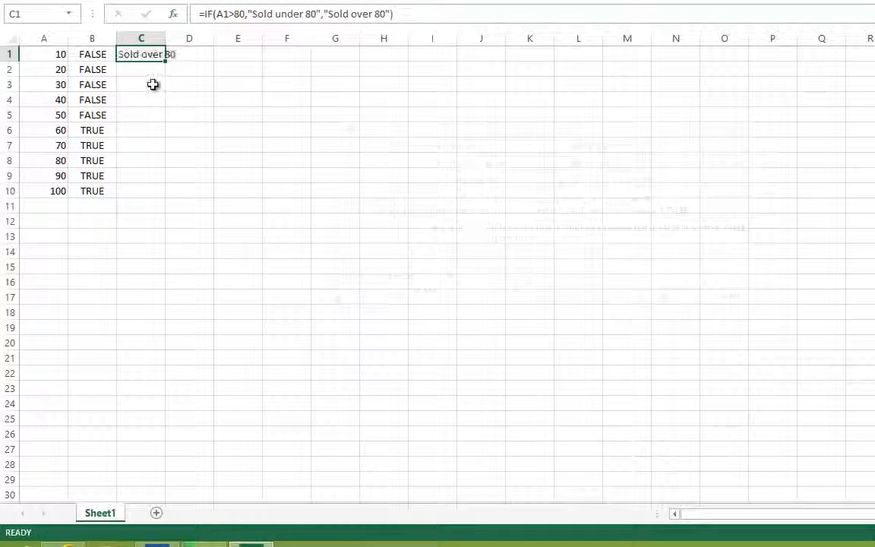
pyautogui.doubleClick(165, 38)
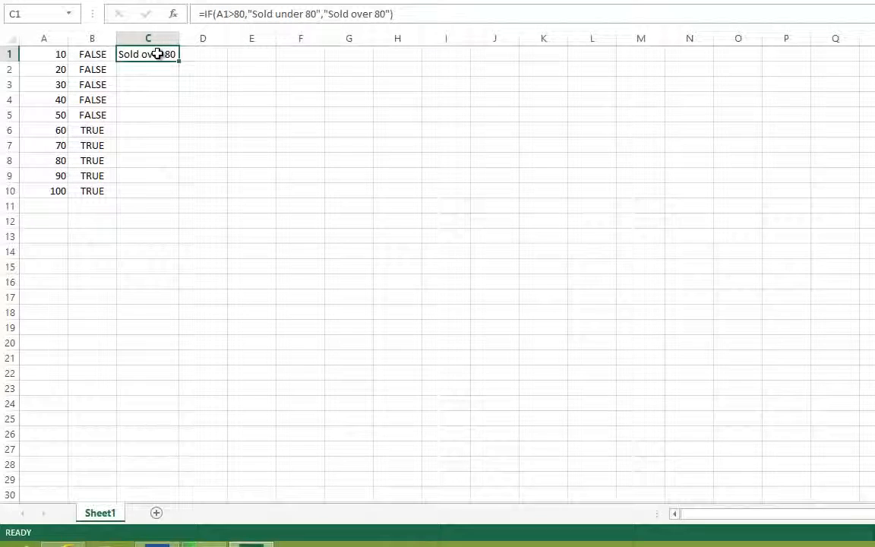
# - Correct the IF formula in C1 so it returns "Sold over 80" when true and "Sold under 80" when false
pyautogui.doubleClick(158, 53)
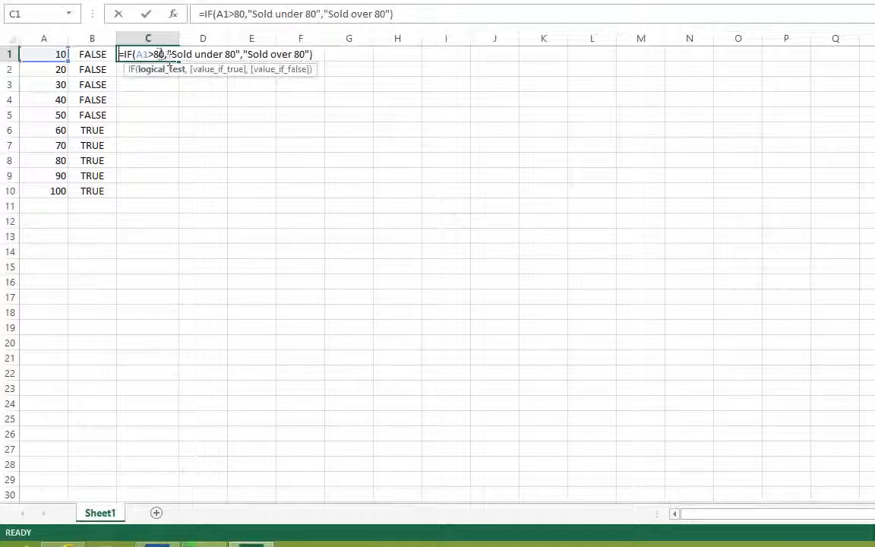
pyautogui.doubleClick(214, 55)
pyautogui.write('over')
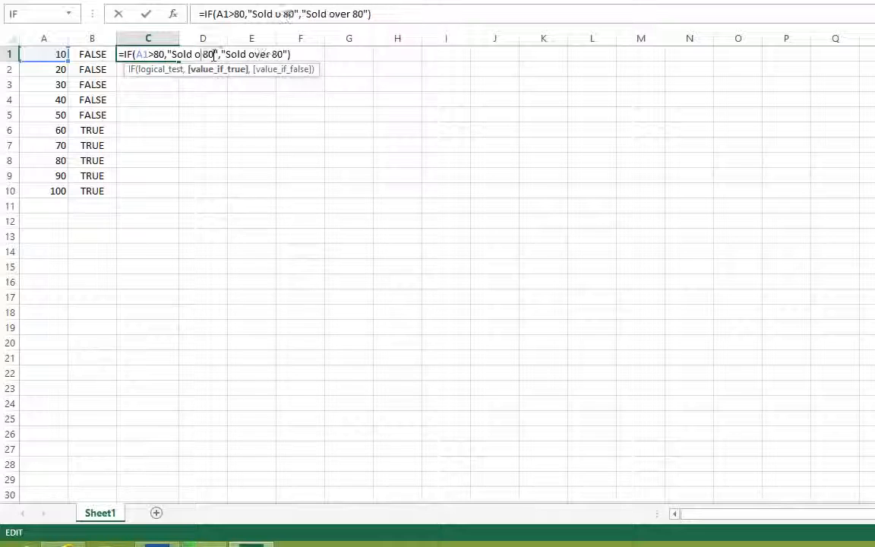
pyautogui.doubleClick(269, 54)
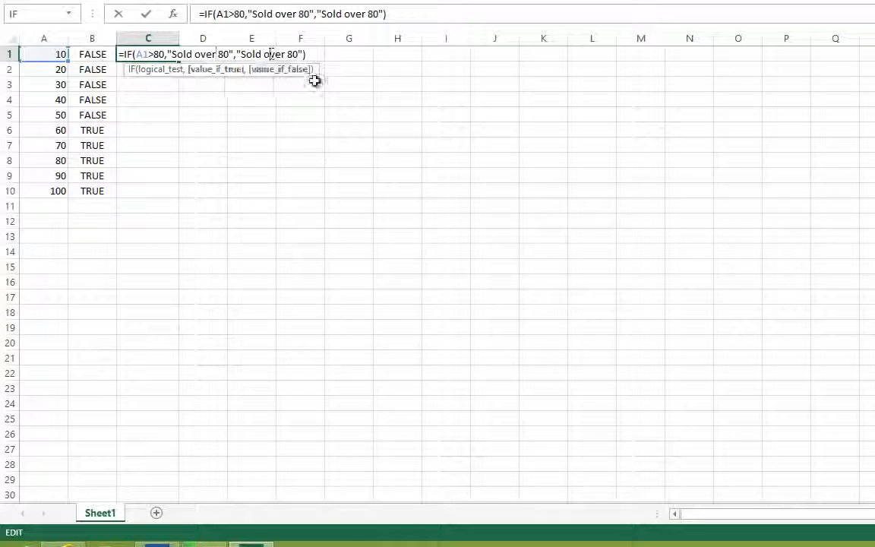
pyautogui.write('under')
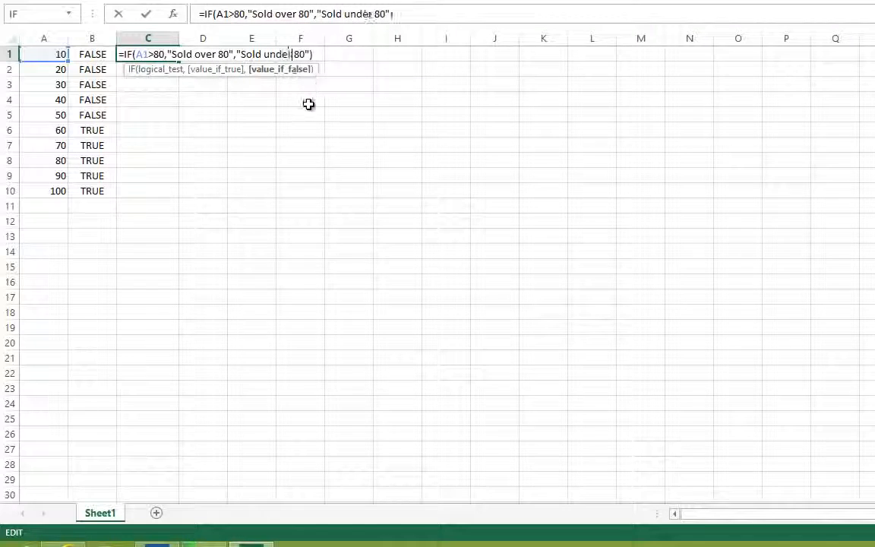
pyautogui.click(300, 99)
# - Fill the IF formula from C1 down through C10 and check the results against the numbers in column A
pyautogui.click(157, 54)
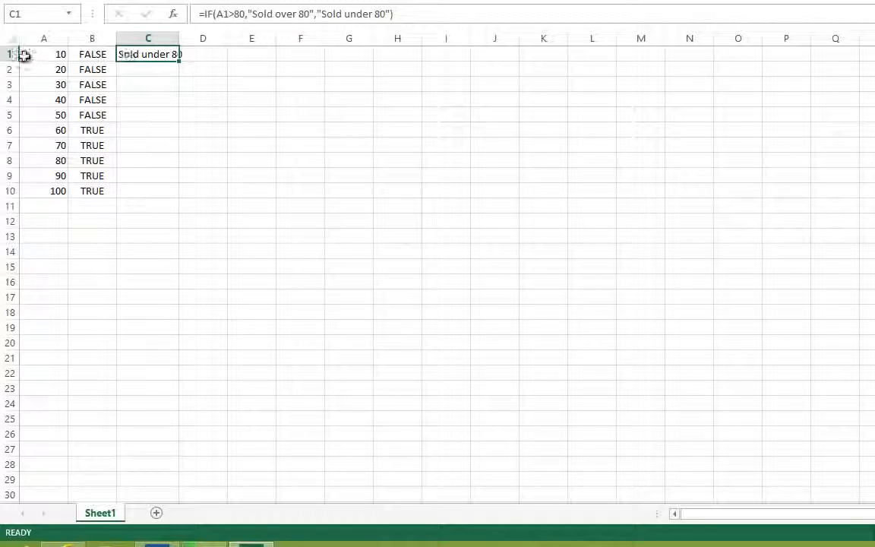
pyautogui.moveTo(182, 64); pyautogui.dragTo(171, 199)
pyautogui.click(144, 218)
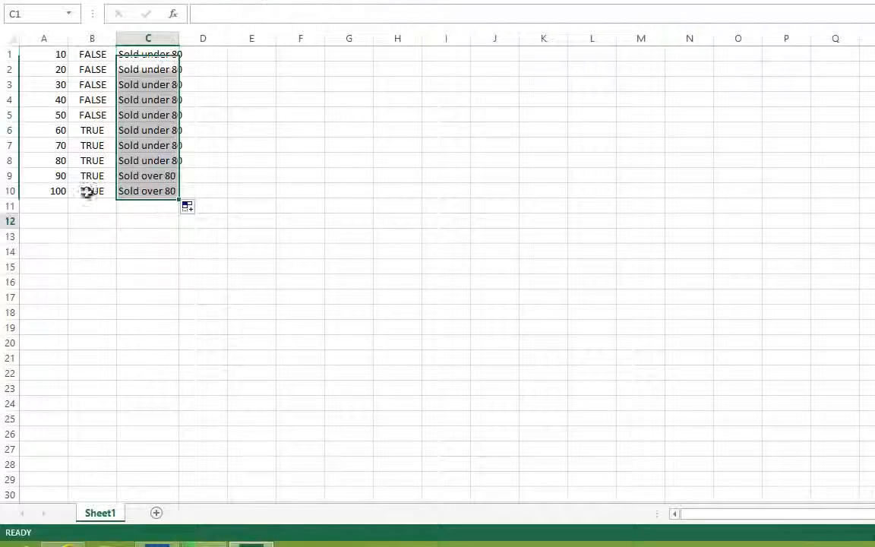
pyautogui.moveTo(59, 182); pyautogui.dragTo(117, 191)
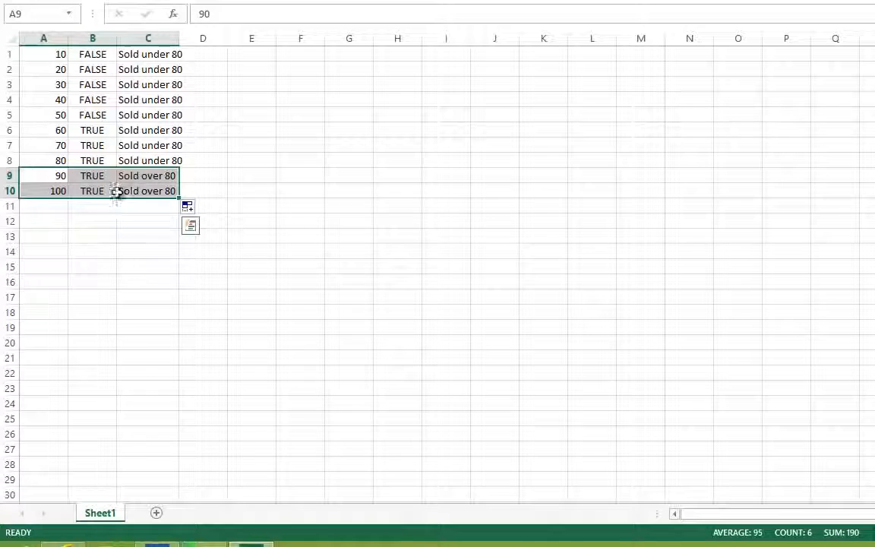
pyautogui.click(153, 131)
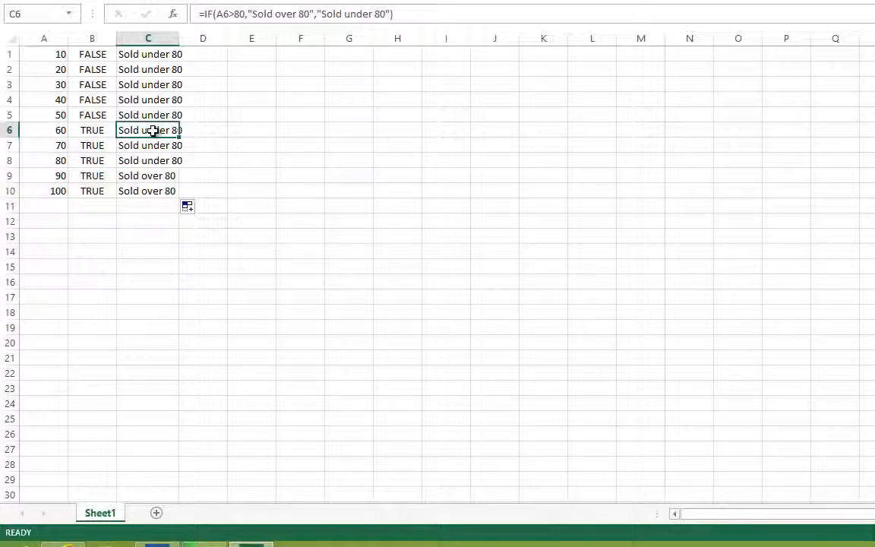
pyautogui.click(99, 102)
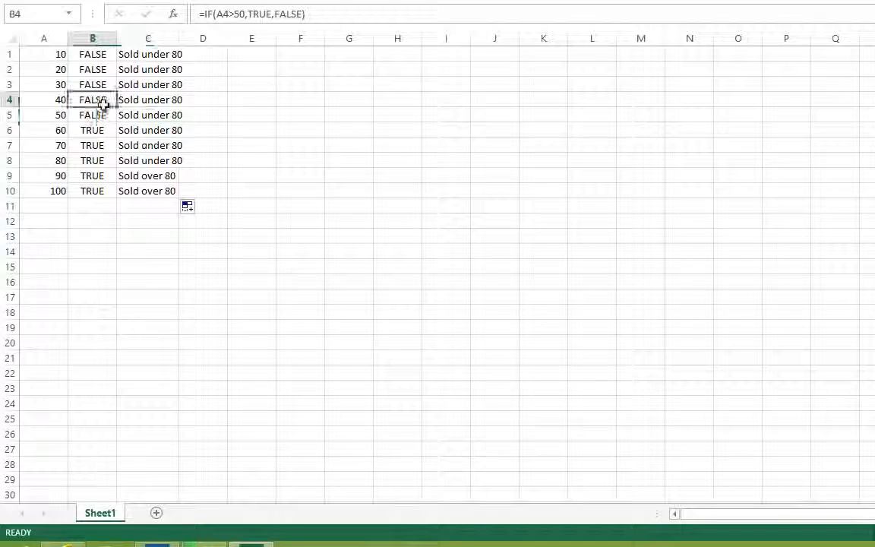
pyautogui.click(174, 143)
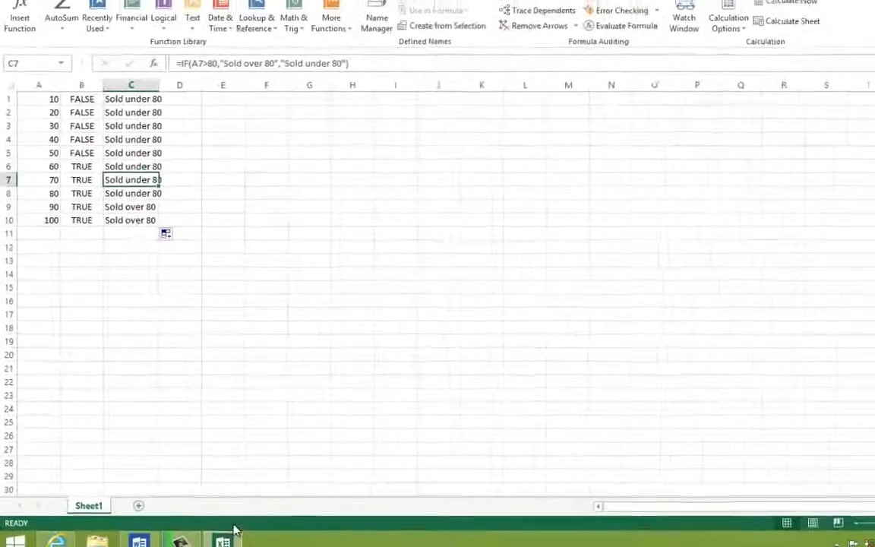
# - Switch to the Word topic list and make the "(13) IF Formula" and "Touch Points: Quick Analysis" lines bold
pyautogui.click(138, 541)
pyautogui.moveTo(366, 448); pyautogui.dragTo(428, 448)
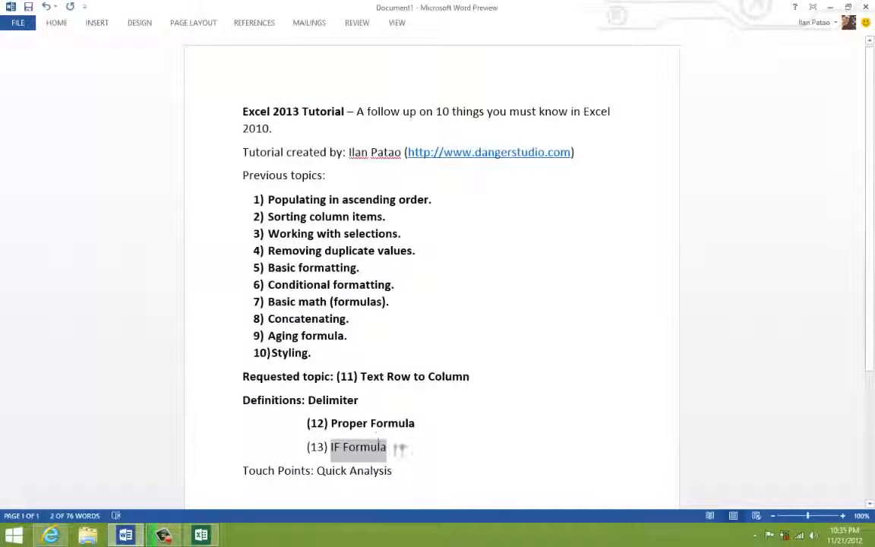
pyautogui.click(418, 451)
pyautogui.moveTo(405, 479); pyautogui.dragTo(310, 430)
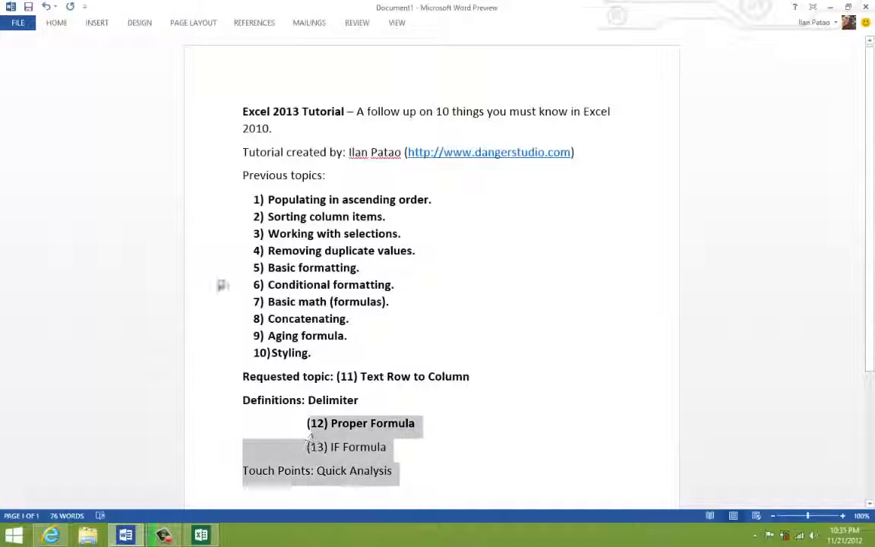
pyautogui.click(58, 23)
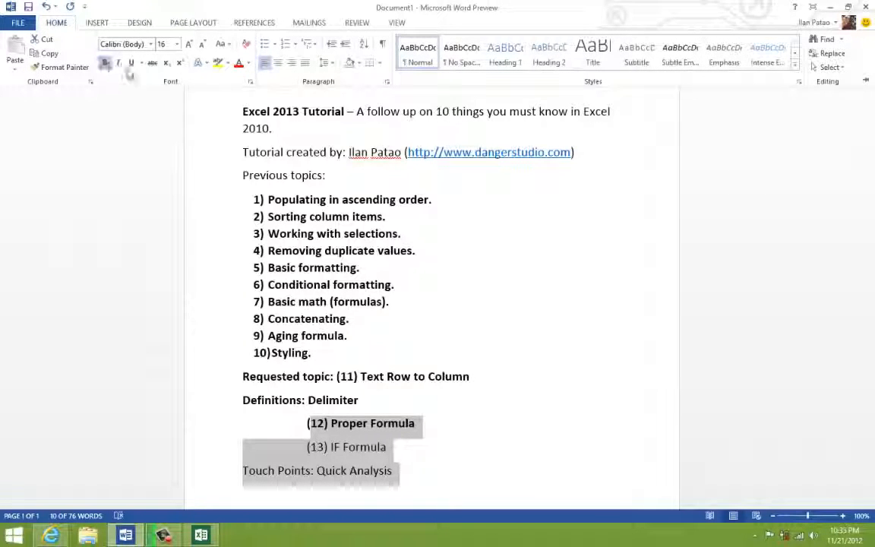
pyautogui.click(104, 63)
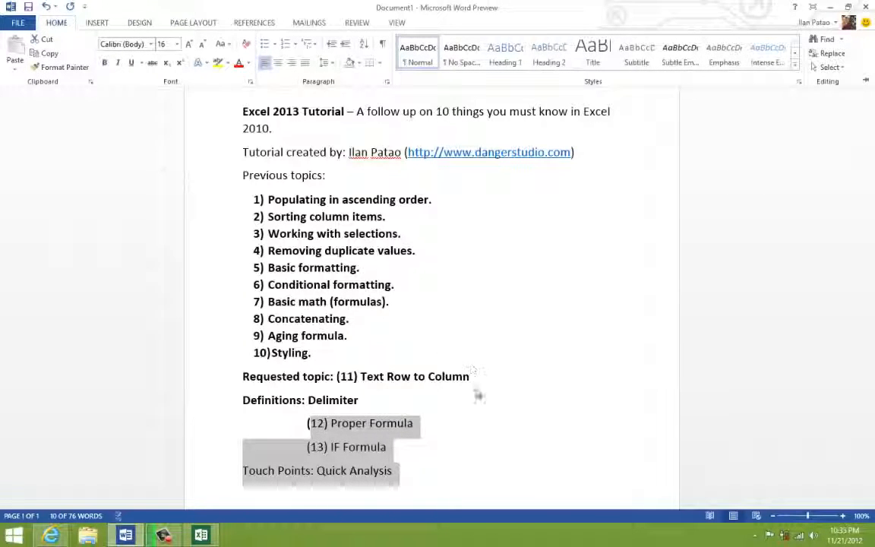
pyautogui.click(104, 62)
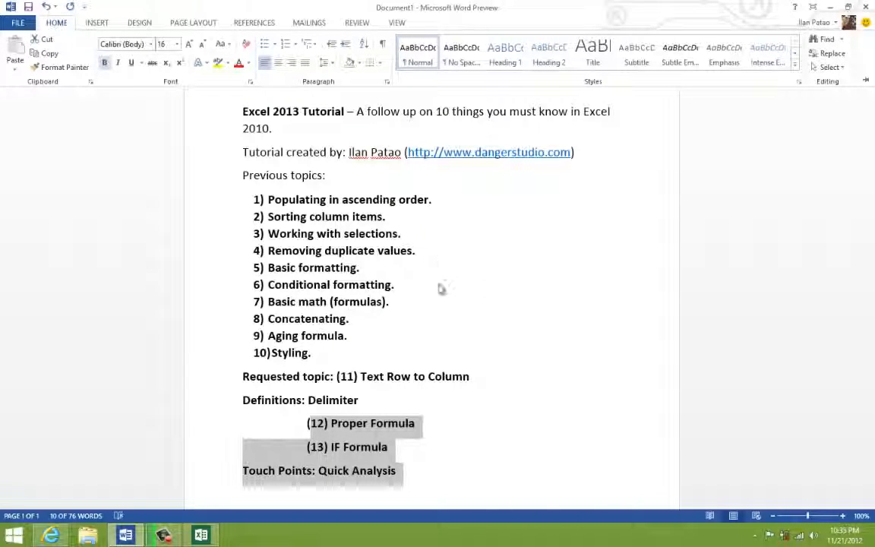
pyautogui.hotkey('ctrl', 'F1')
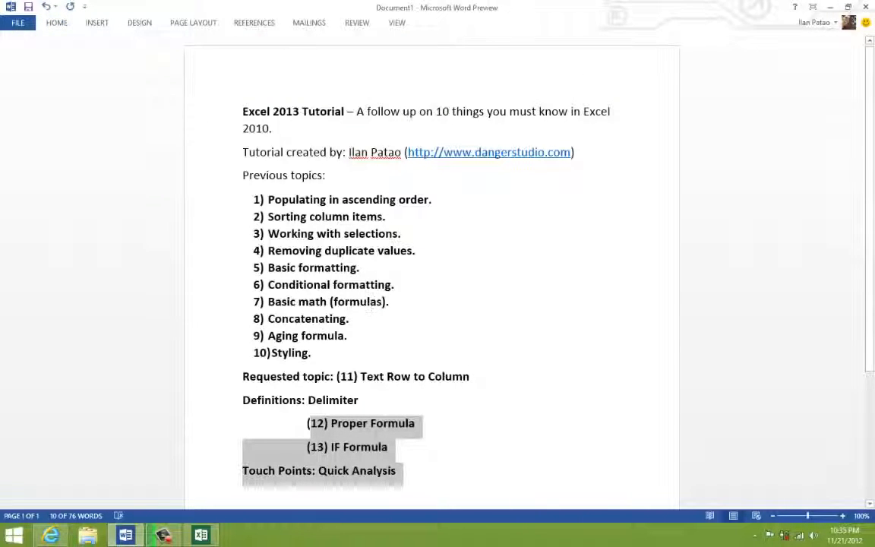
pyautogui.click(309, 217)
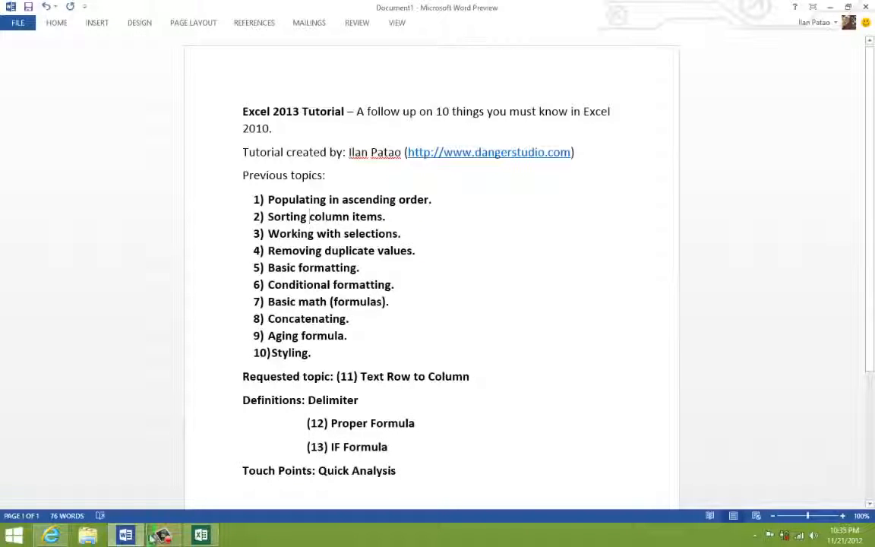
# - Switch back to the Excel workbook and view the Auto Fill Options for the filled cells in column C
pyautogui.click(210, 538)
pyautogui.click(165, 292)
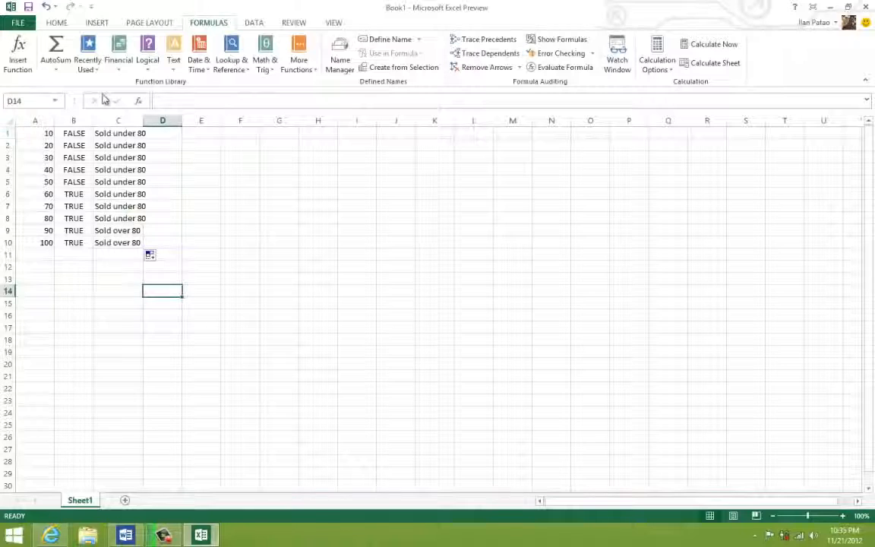
pyautogui.click(99, 206)
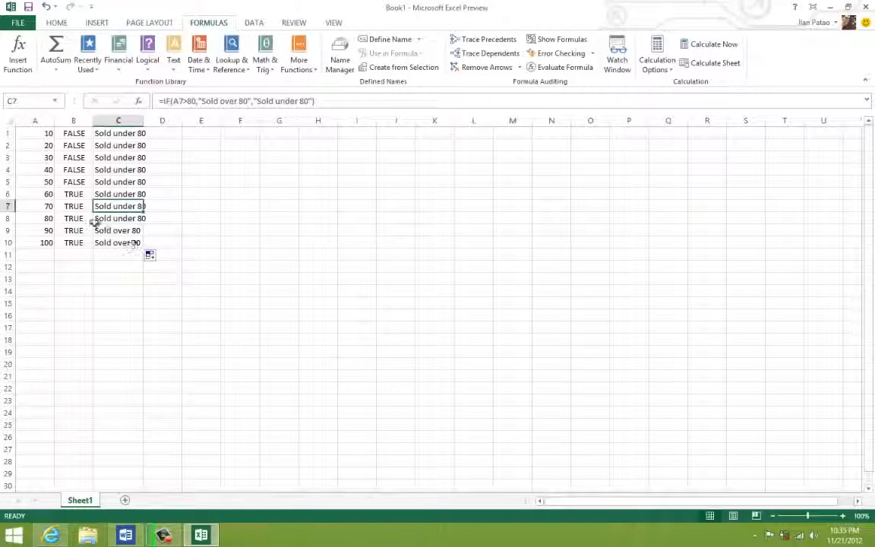
pyautogui.moveTo(114, 242); pyautogui.dragTo(35, 132)
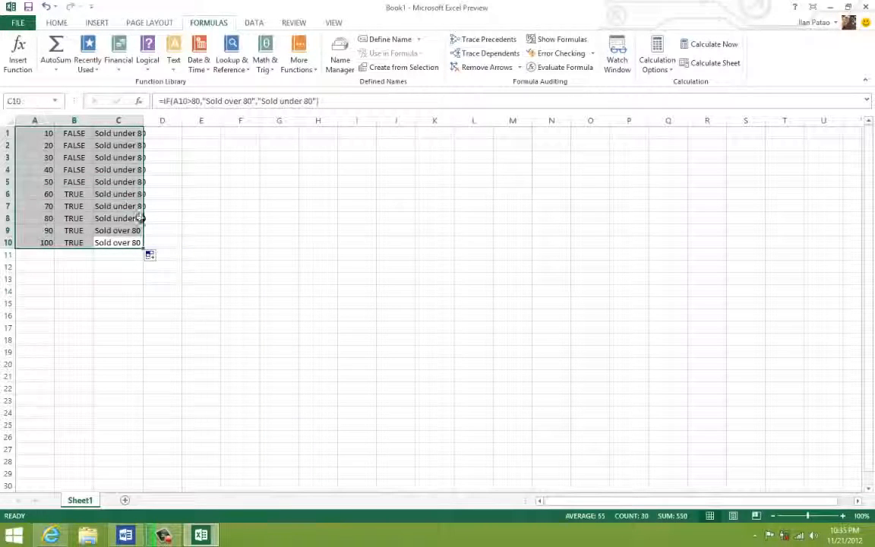
pyautogui.click(158, 261)
pyautogui.click(152, 255)
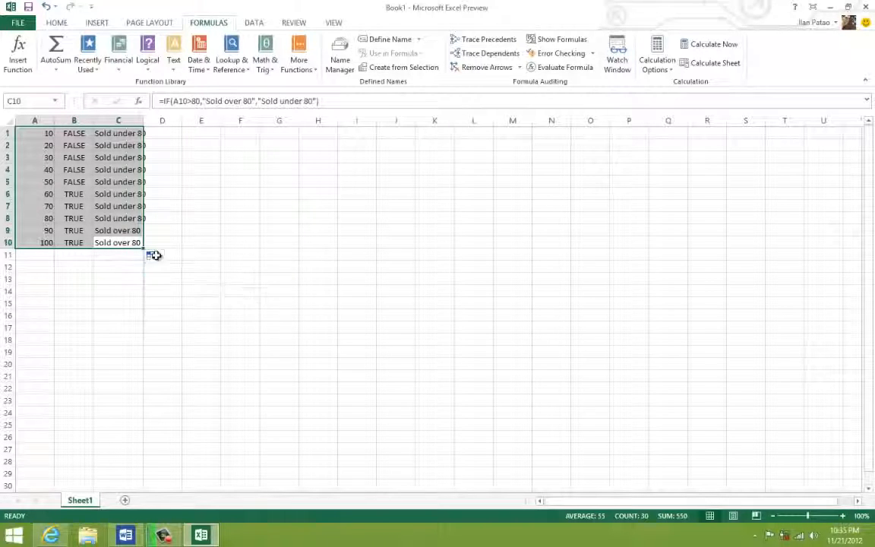
pyautogui.click(118, 242)
pyautogui.click(152, 256)
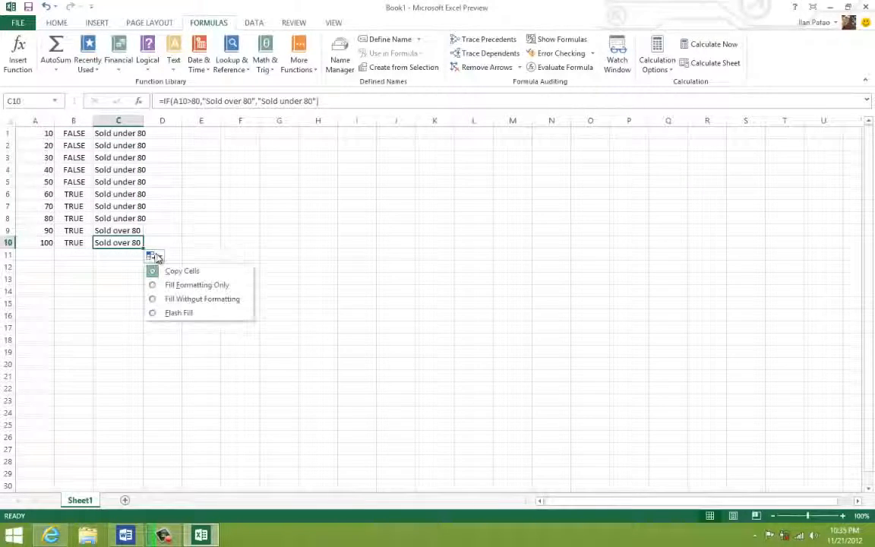
# - Select A1:C10 and apply the Fill Formatting Only auto fill option to the filled cells in column C
pyautogui.click(123, 234)
pyautogui.click(120, 232)
pyautogui.moveTo(114, 241); pyautogui.dragTo(80, 155)
pyautogui.moveTo(30, 117); pyautogui.dragTo(30, 111)
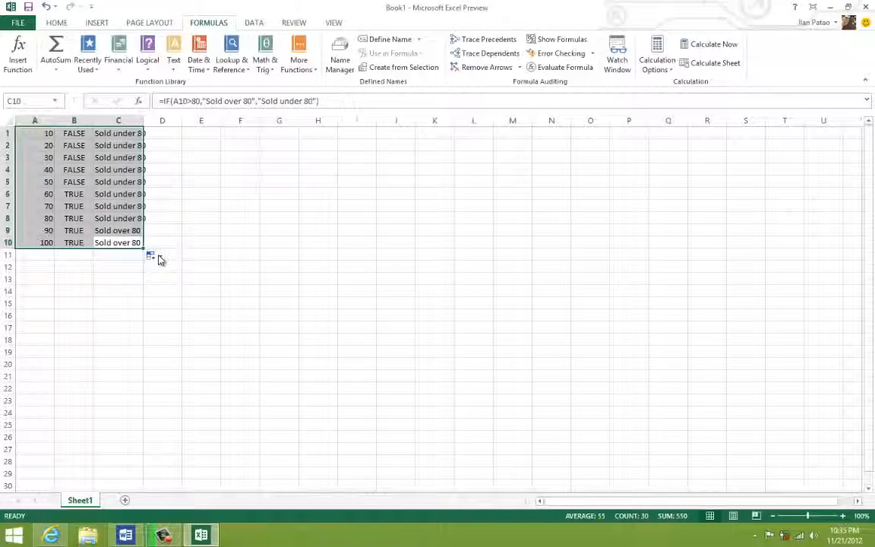
pyautogui.click(155, 257)
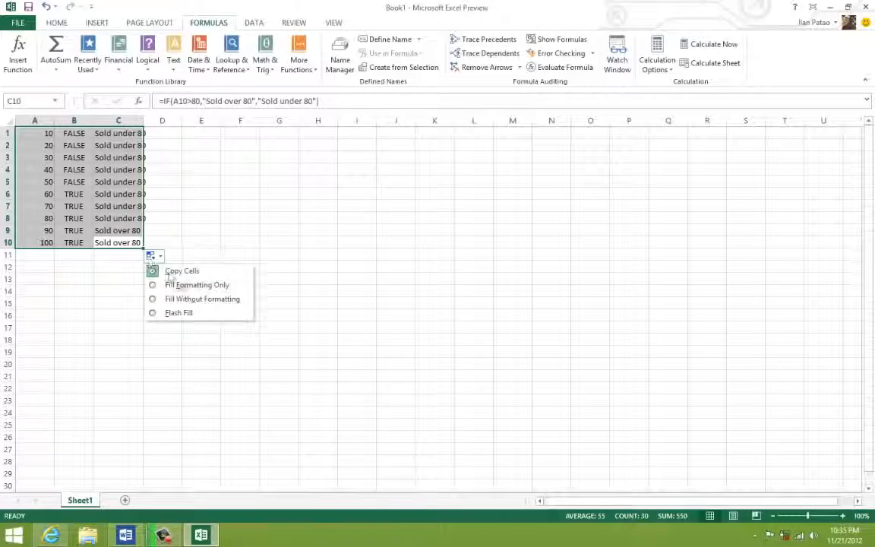
pyautogui.click(173, 286)
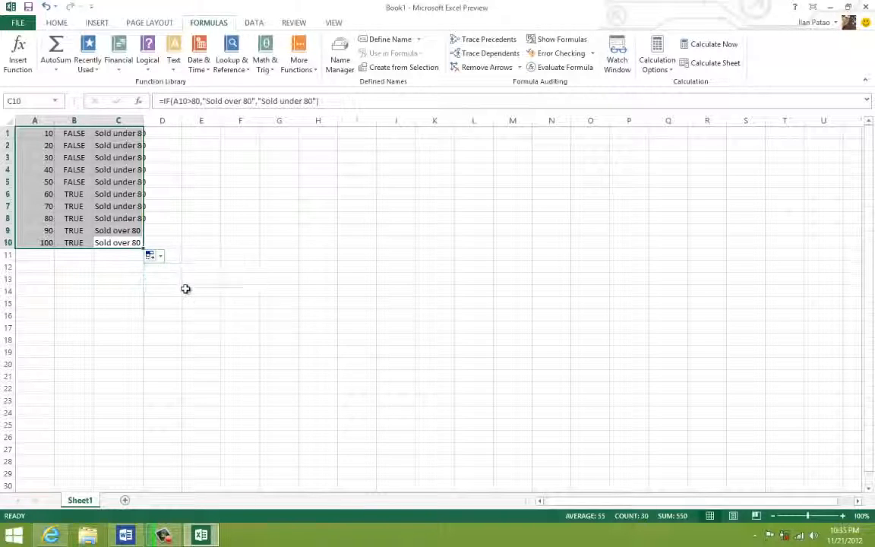
# - Clear all data from the range A1:C11
pyautogui.click(125, 231)
pyautogui.moveTo(118, 255); pyautogui.dragTo(6, 117)
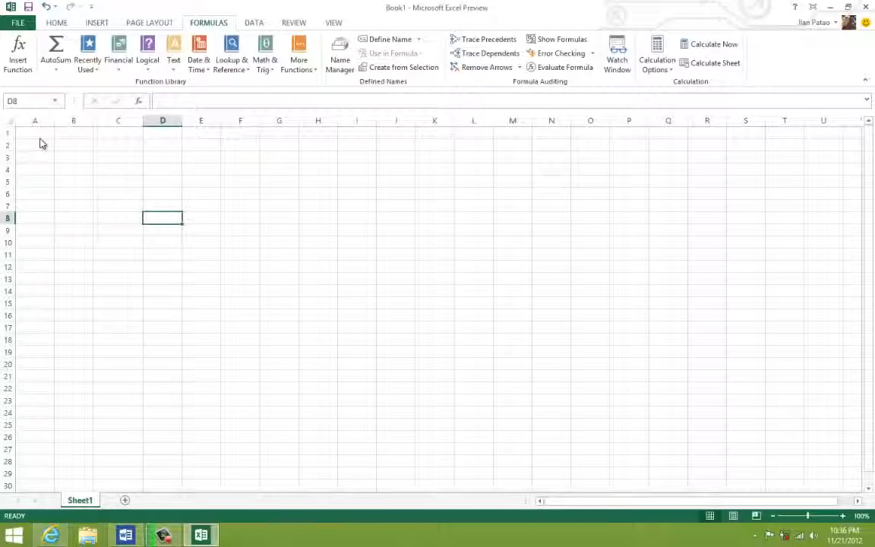
pyautogui.click(38, 141)
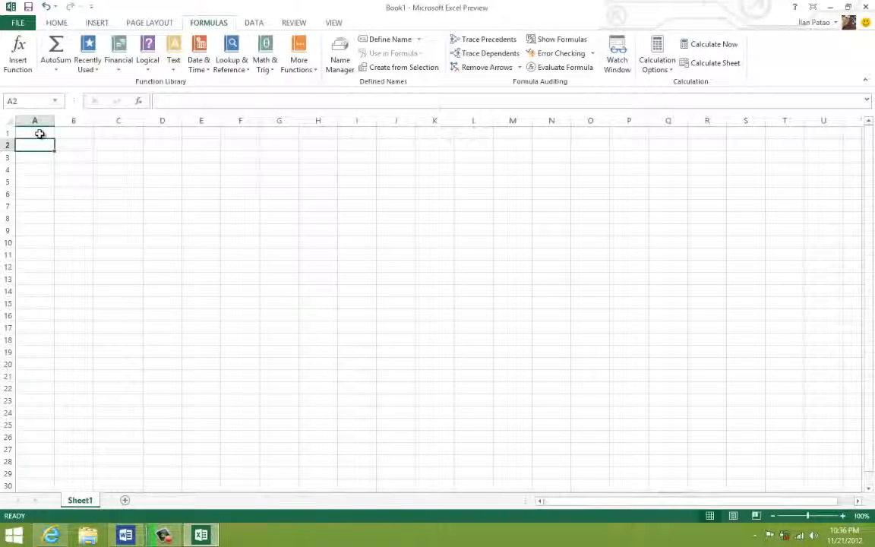
# - Enter the numbers 1, 2 and 3 in cells A1 to A3
pyautogui.click(37, 132)
pyautogui.click(59, 25)
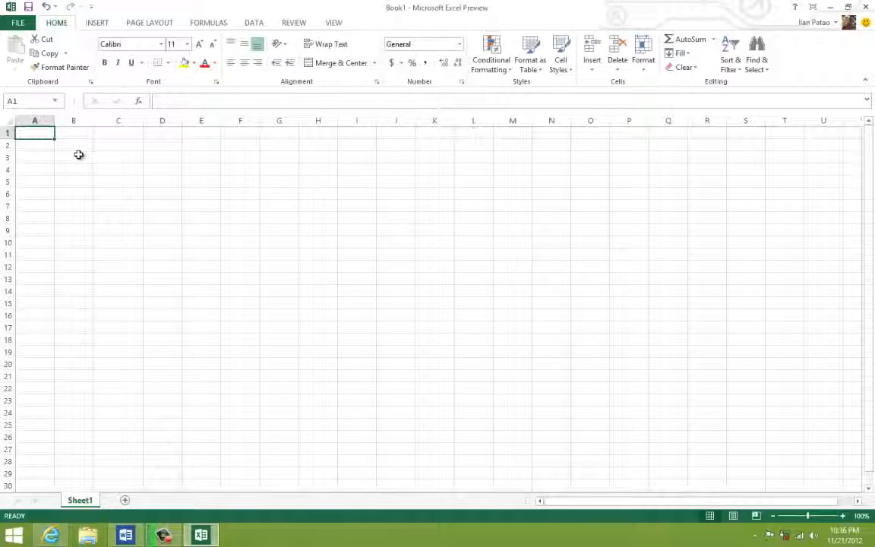
pyautogui.write('1')
pyautogui.press('Return')
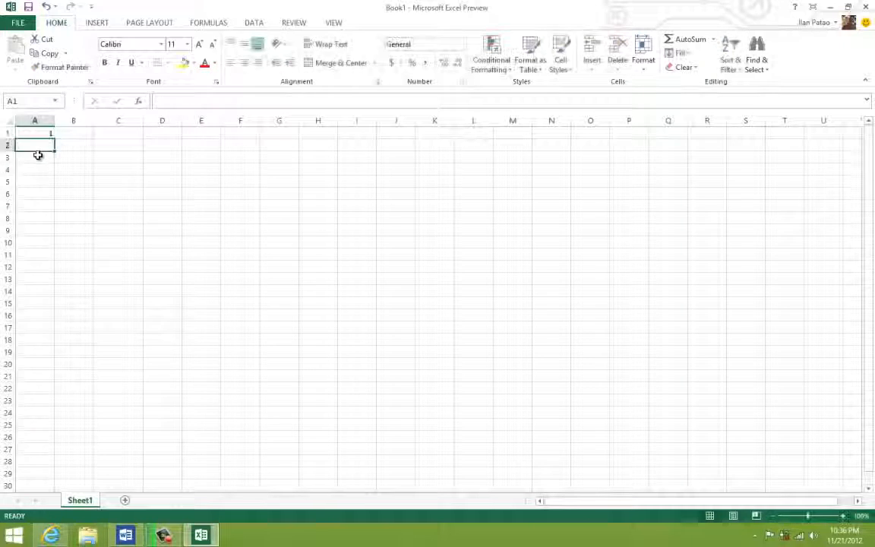
pyautogui.write('2')
pyautogui.press('Return')
pyautogui.write('3')
pyautogui.press('Return')
# - Select A1:A3 and view the Quick Analysis formatting options, then close them without applying any
pyautogui.moveTo(38, 134); pyautogui.dragTo(40, 157)
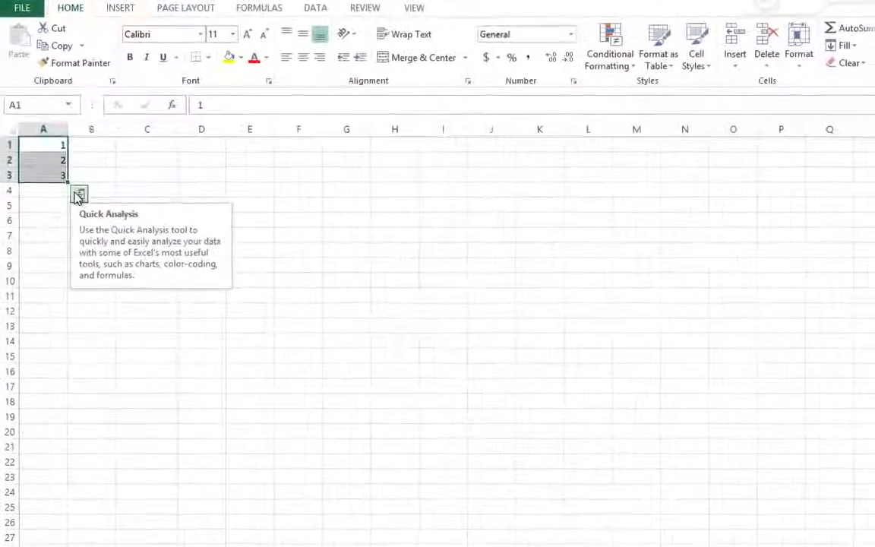
pyautogui.click(78, 195)
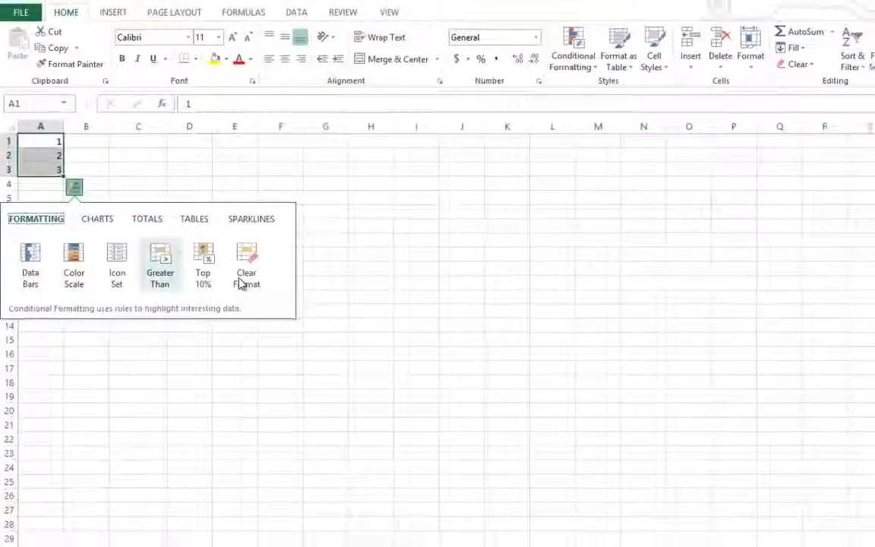
pyautogui.click(435, 266)
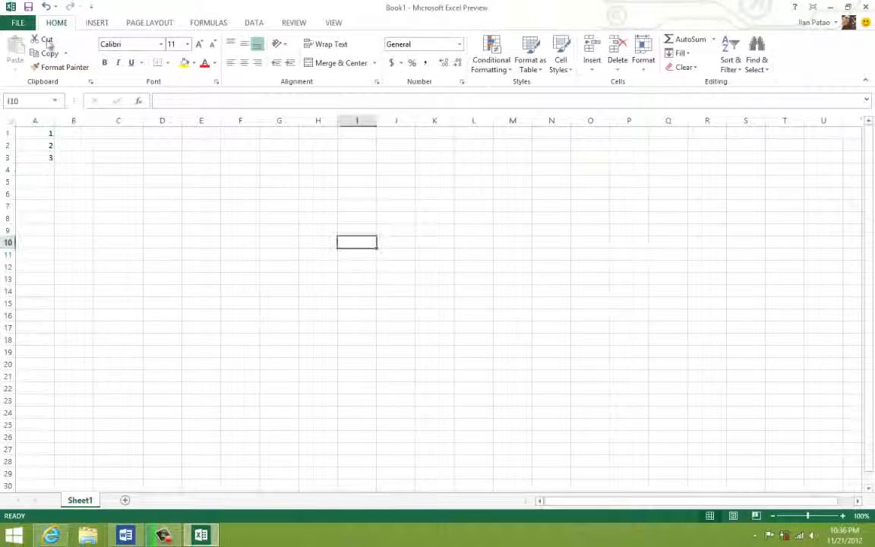
# - View the workbook's Save As locations, look at the topic list and Home commands in Word, and return to the Excel worksheet
pyautogui.click(14, 23)
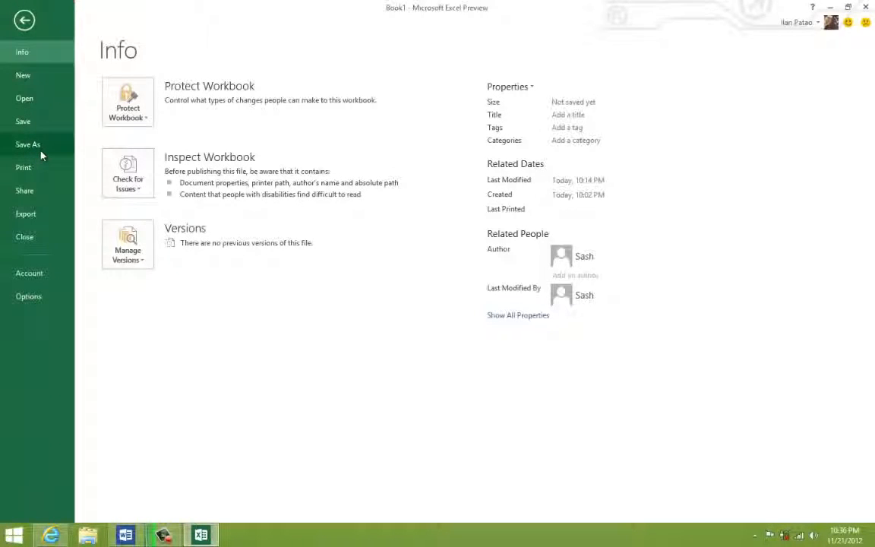
pyautogui.click(41, 151)
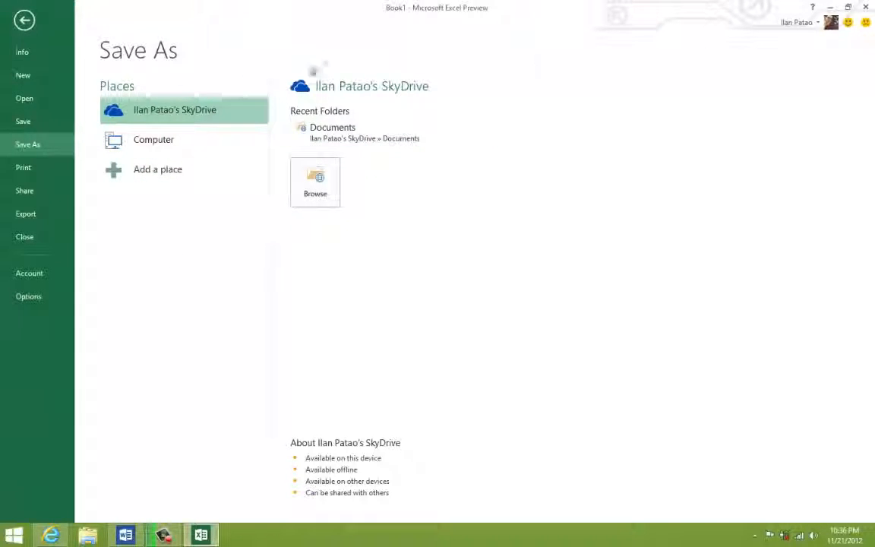
pyautogui.click(126, 535)
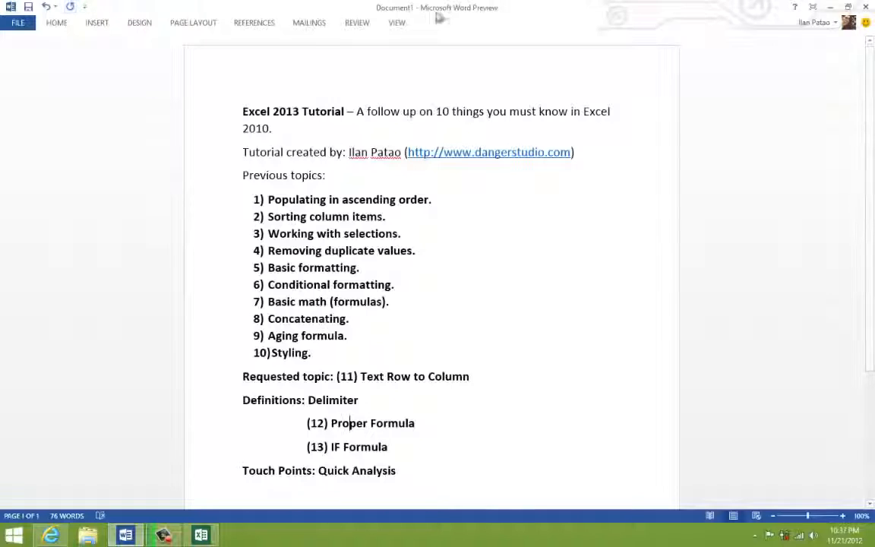
pyautogui.click(59, 23)
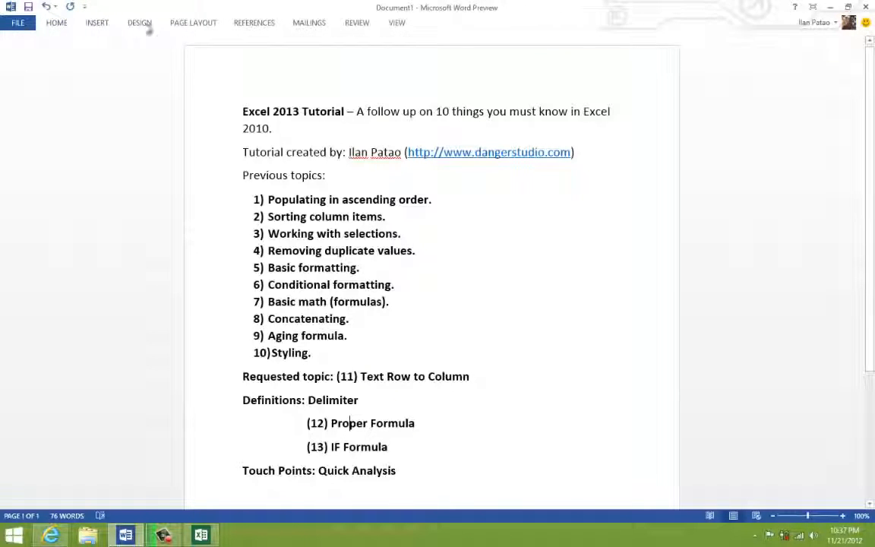
pyautogui.click(200, 536)
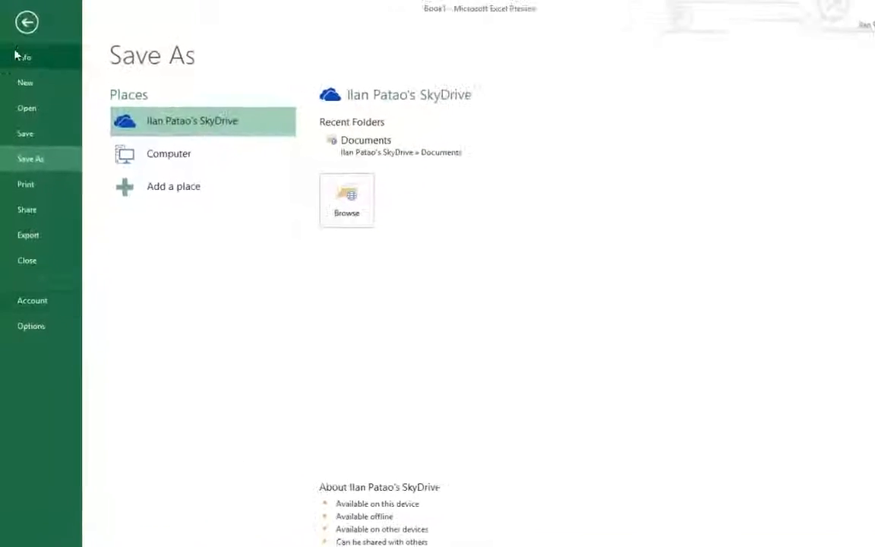
pyautogui.click(34, 31)
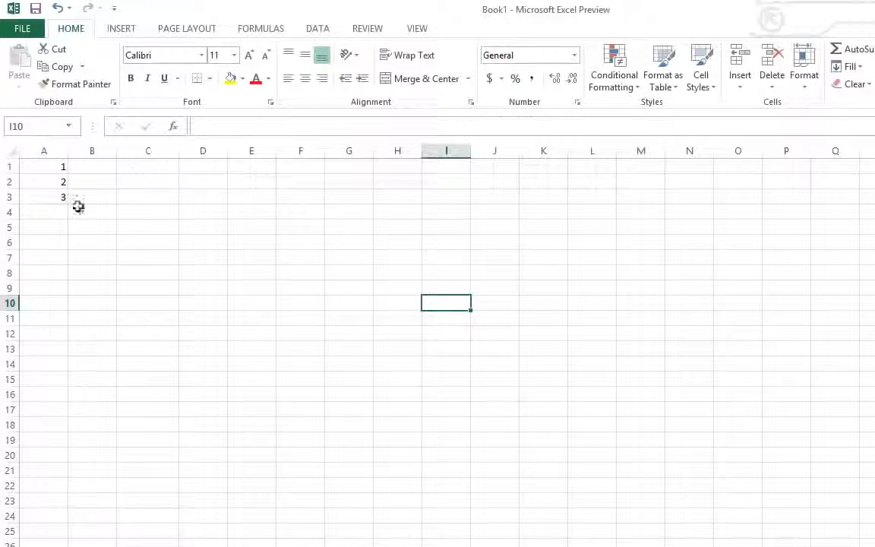
# - Insert a screen clipping of the numbered topic list from the Word window and move it to around cells F6 to H19
pyautogui.click(84, 209)
pyautogui.click(158, 207)
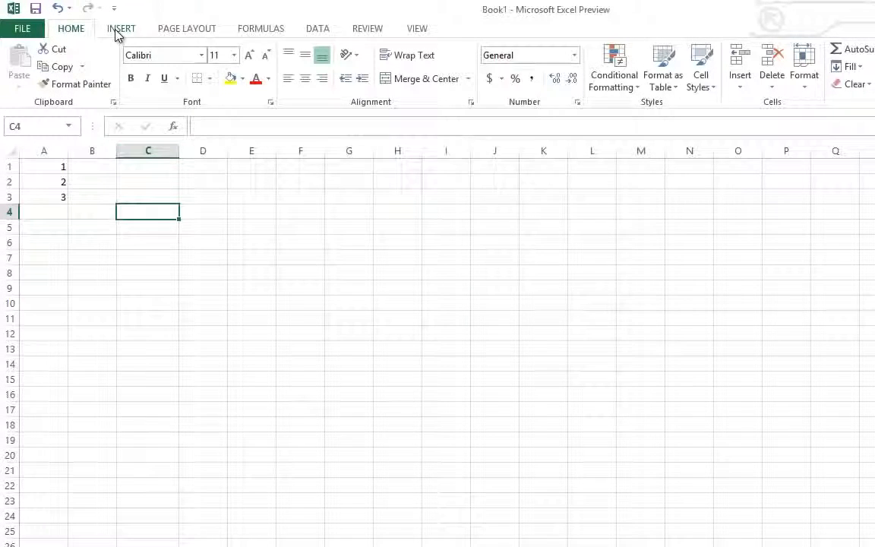
pyautogui.click(120, 29)
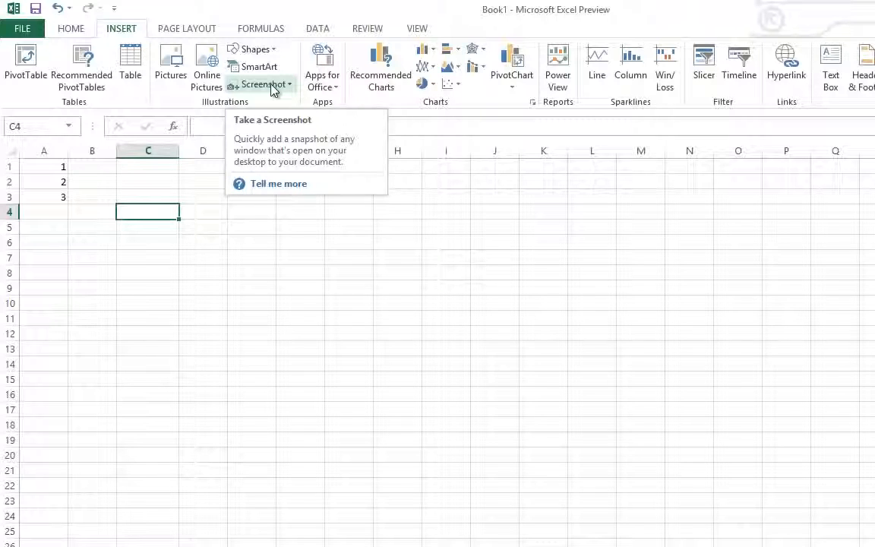
pyautogui.click(292, 85)
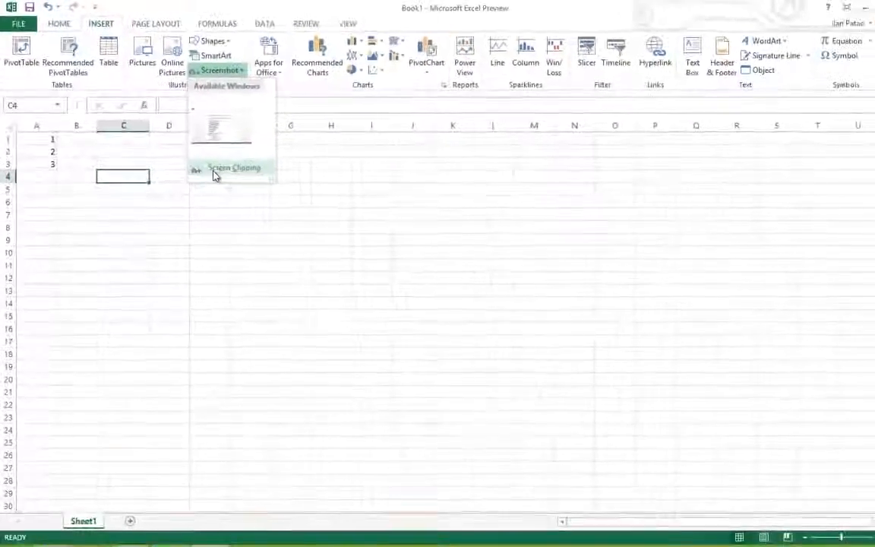
pyautogui.click(220, 168)
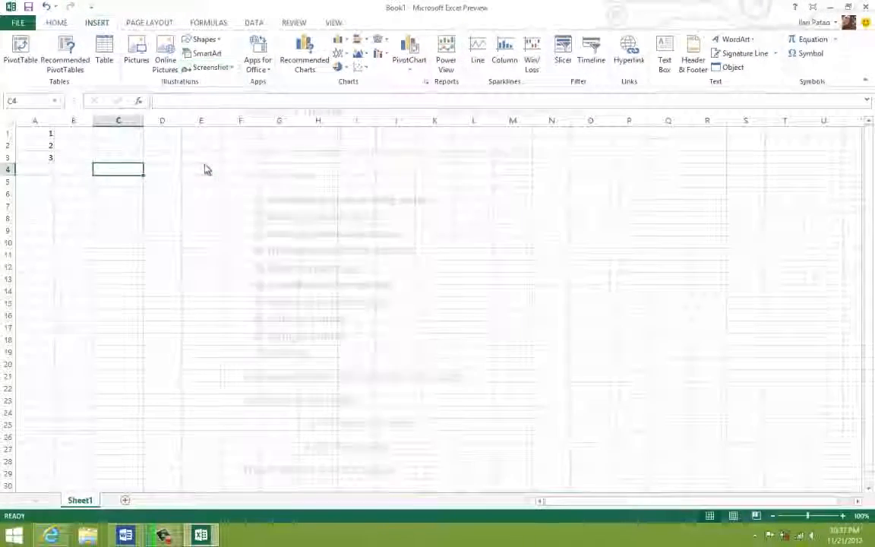
pyautogui.moveTo(234, 187)
pyautogui.mouseDown()
pyautogui.moveTo(380, 318)
pyautogui.moveTo(402, 351)
pyautogui.moveTo(260, 229)
pyautogui.moveTo(242, 189)
pyautogui.mouseUp()
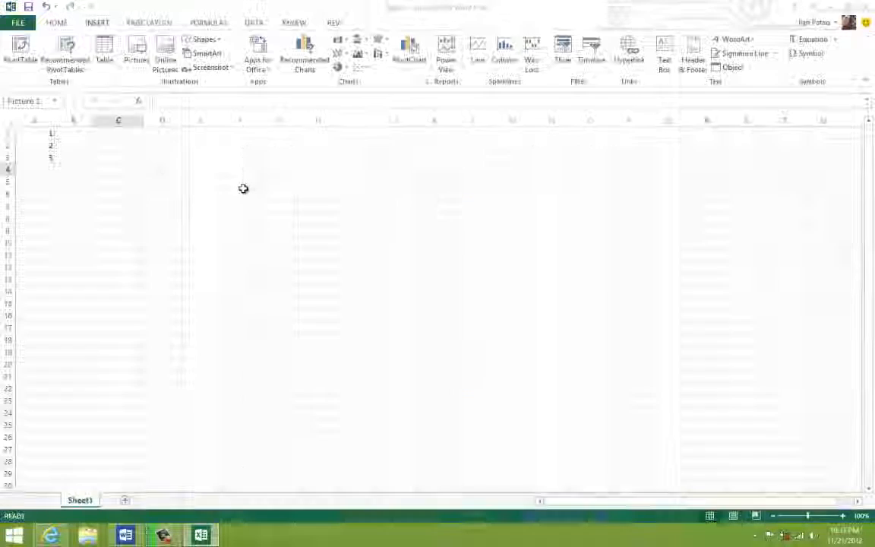
pyautogui.moveTo(155, 240); pyautogui.dragTo(284, 271)
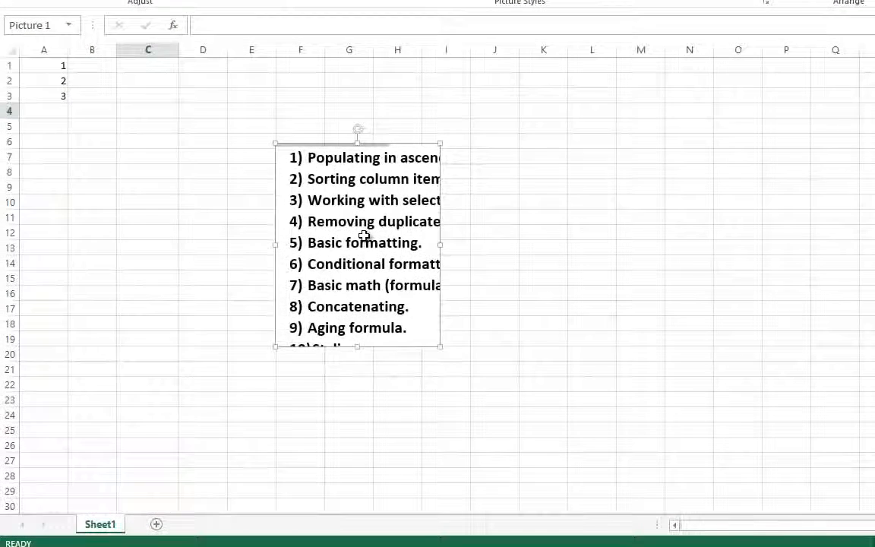
# - Delete the screen clipping picture, clear the numbers in column A, and select cell A1
pyautogui.press('Delete')
pyautogui.click(272, 215)
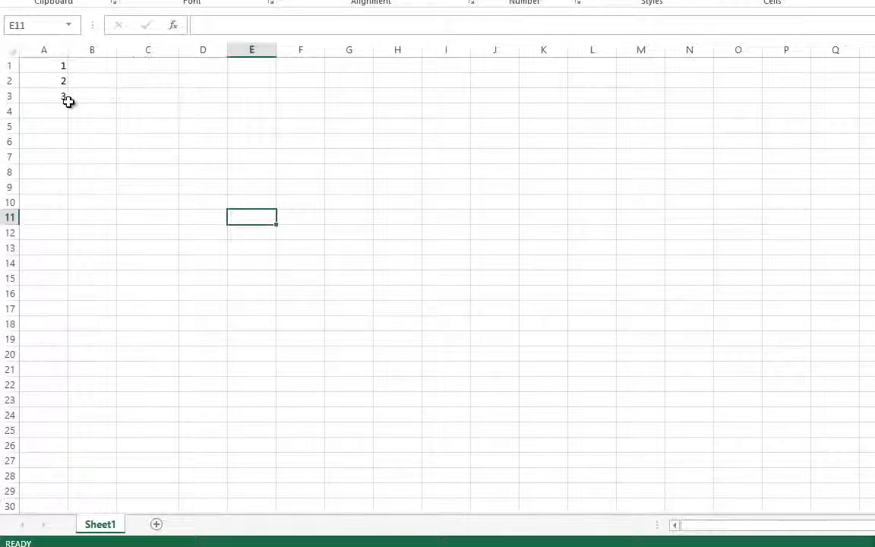
pyautogui.moveTo(74, 96); pyautogui.dragTo(44, 44)
pyautogui.press('Delete')
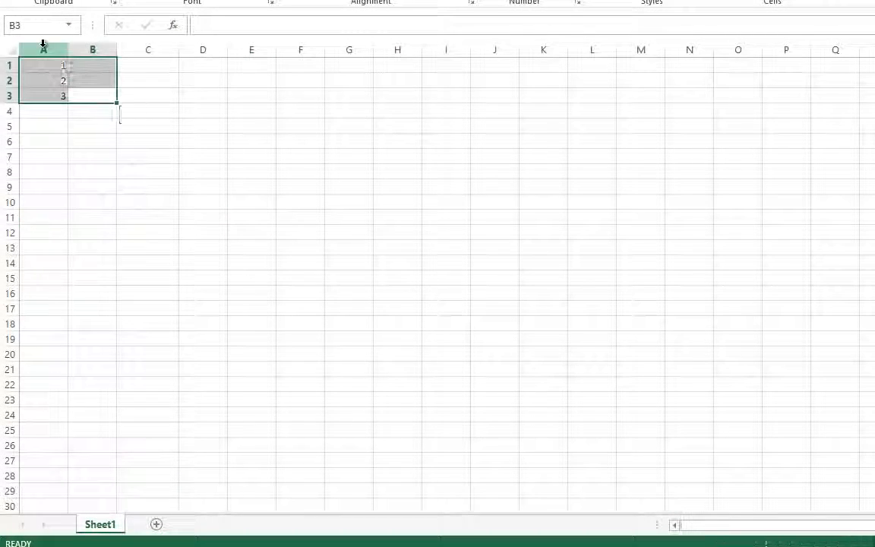
pyautogui.click(447, 191)
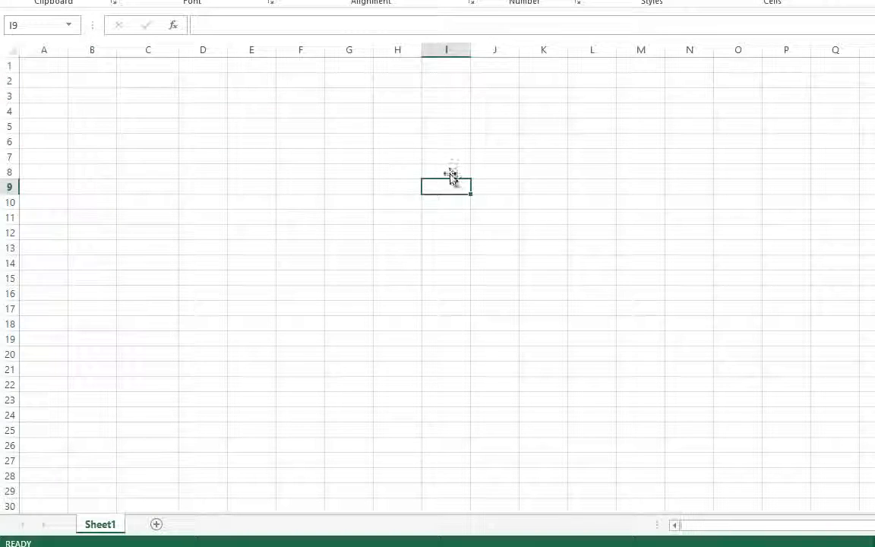
pyautogui.click(340, 129)
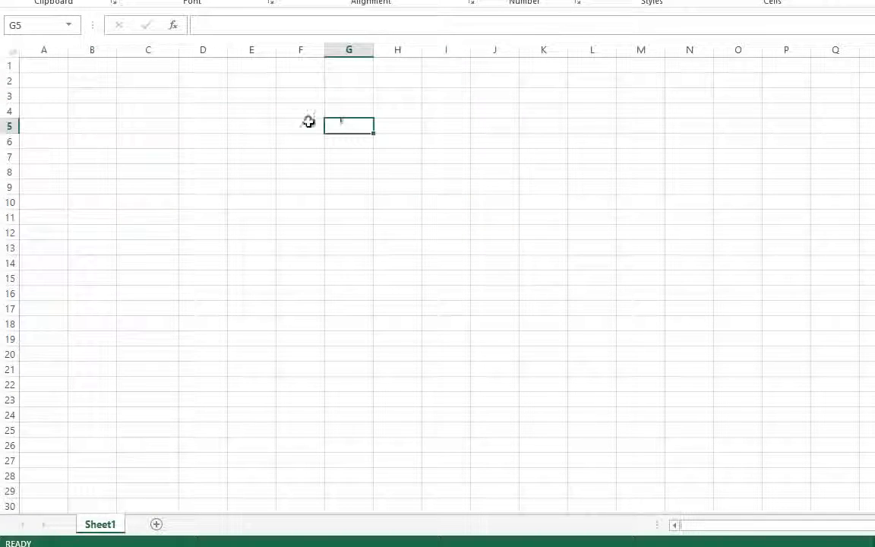
pyautogui.click(35, 71)
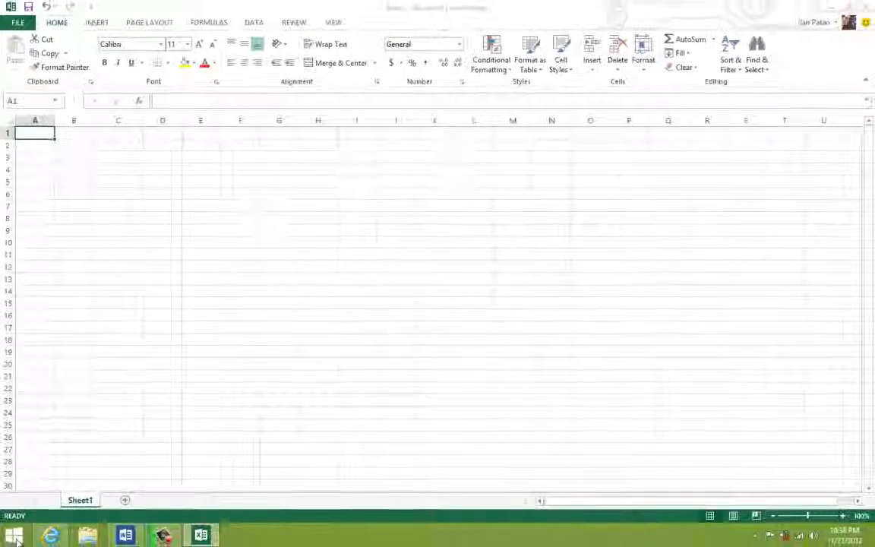
# - Look at the programs listed in the Windows Start menu and close it
pyautogui.click(13, 536)
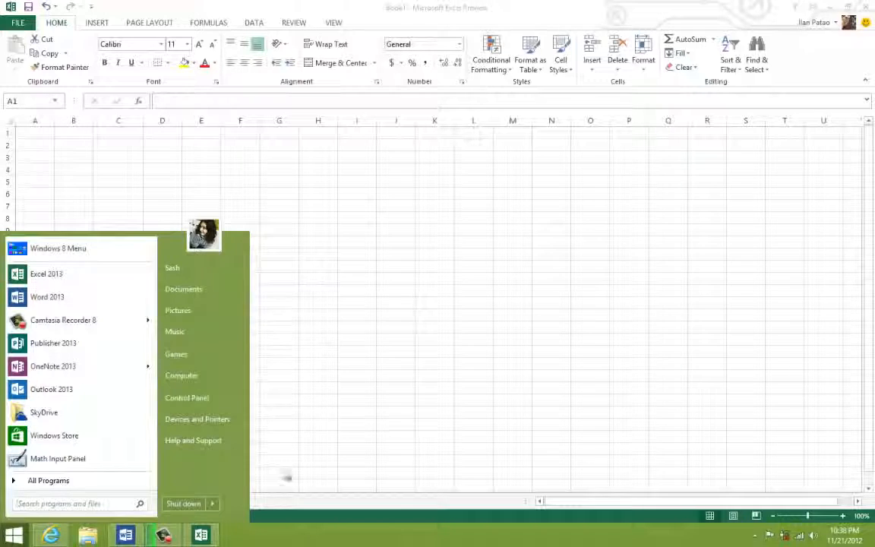
pyautogui.click(332, 275)
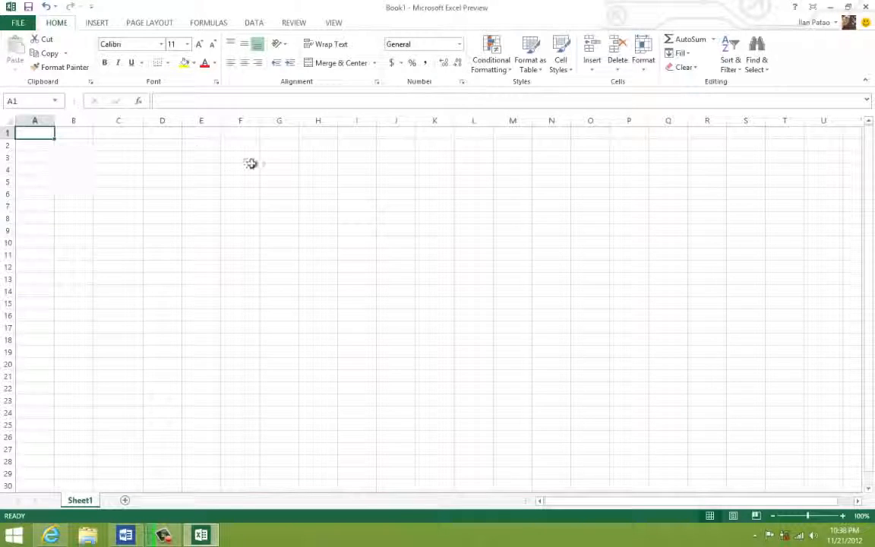